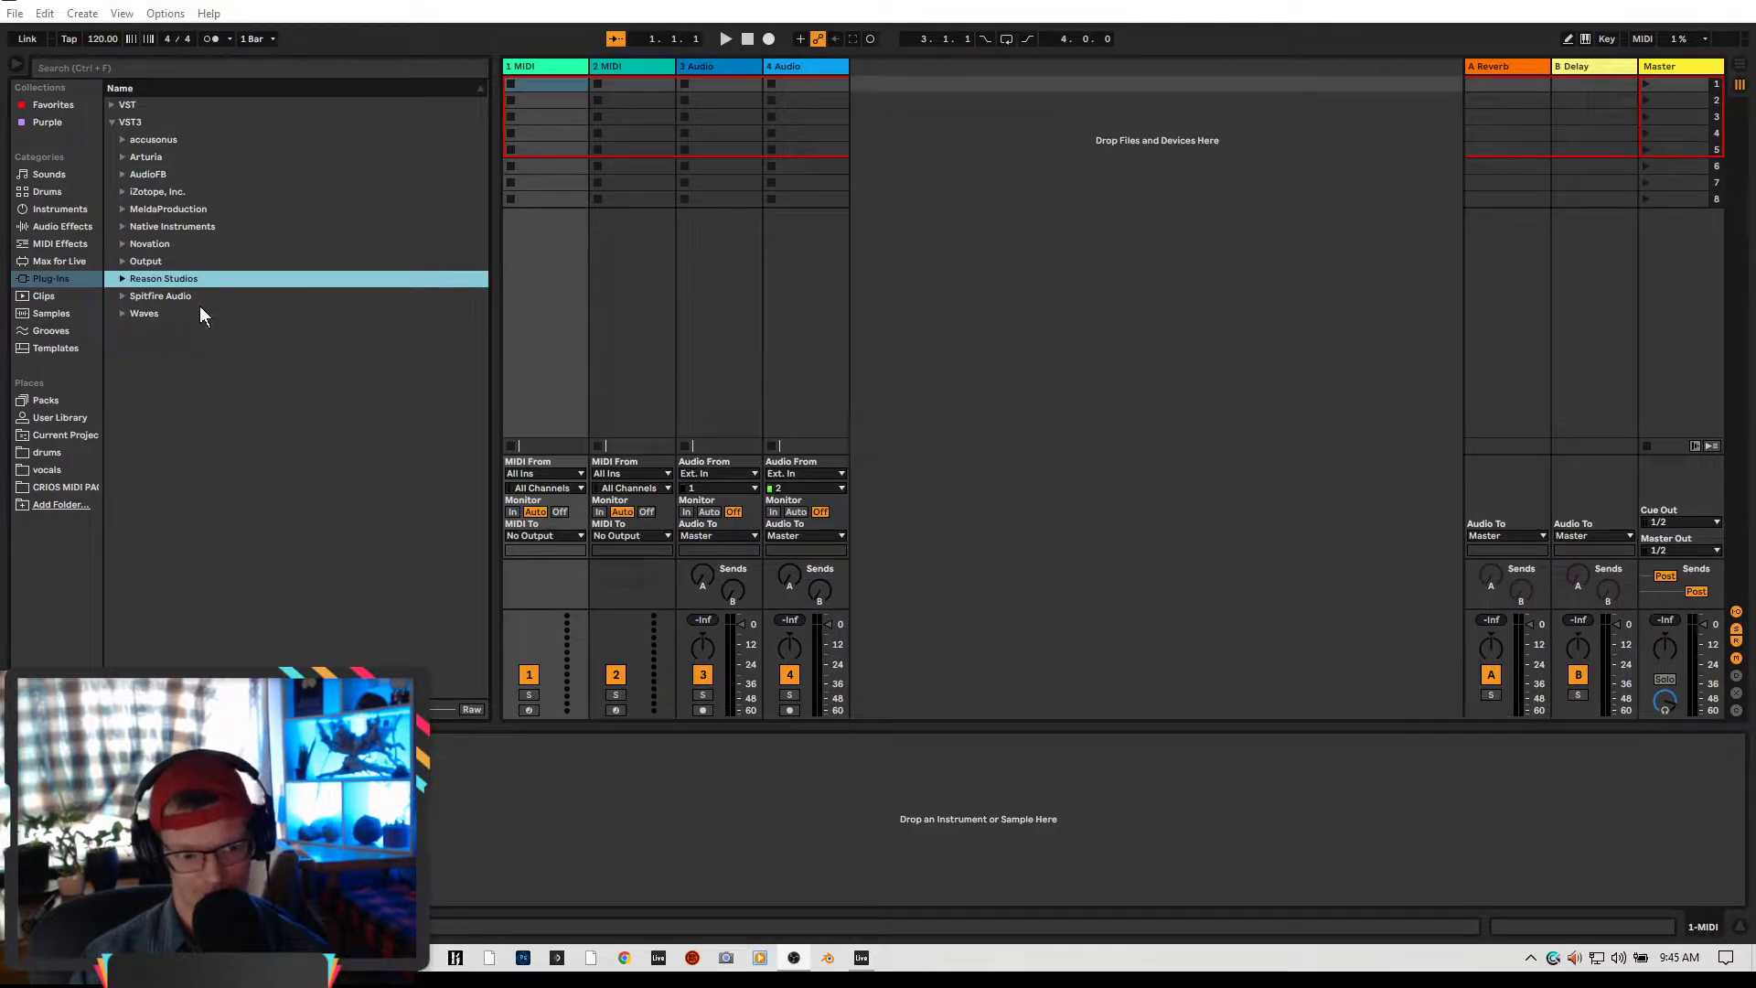
Load the Reason Rack Plugin from the Reason Studios VST3 plug-ins onto the first MIDI track and move its window clear of the tracks
left_click(123, 277)
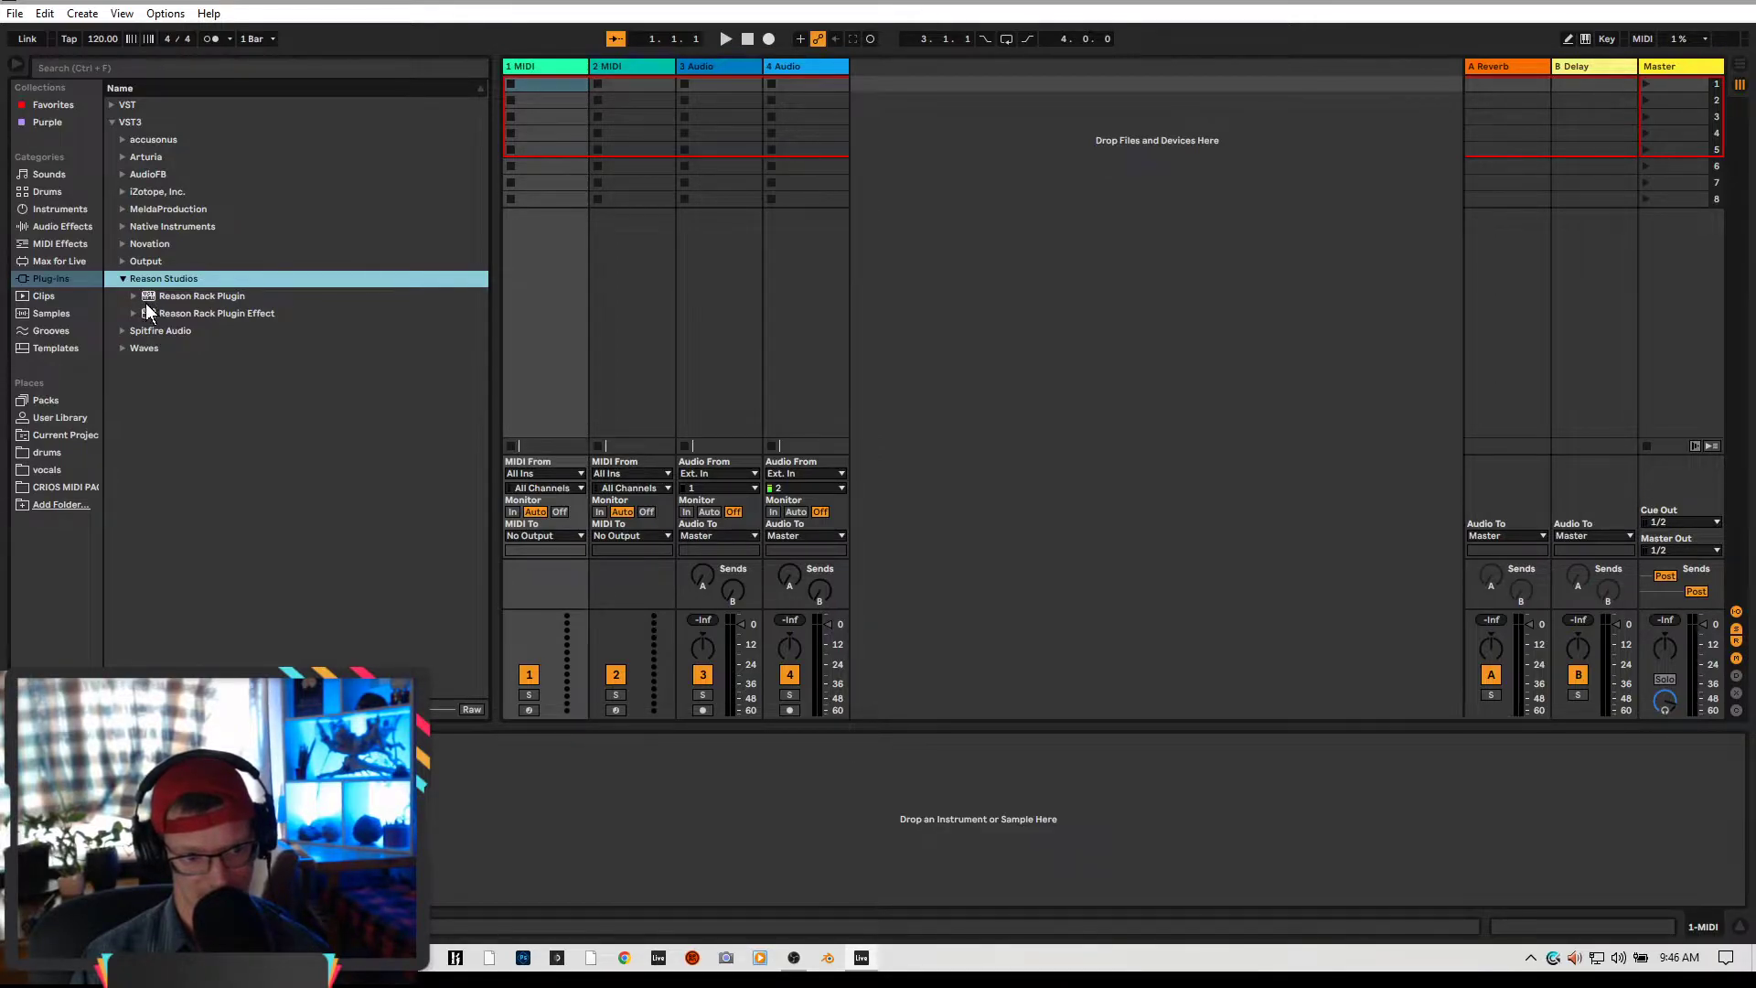
left_click(150, 296)
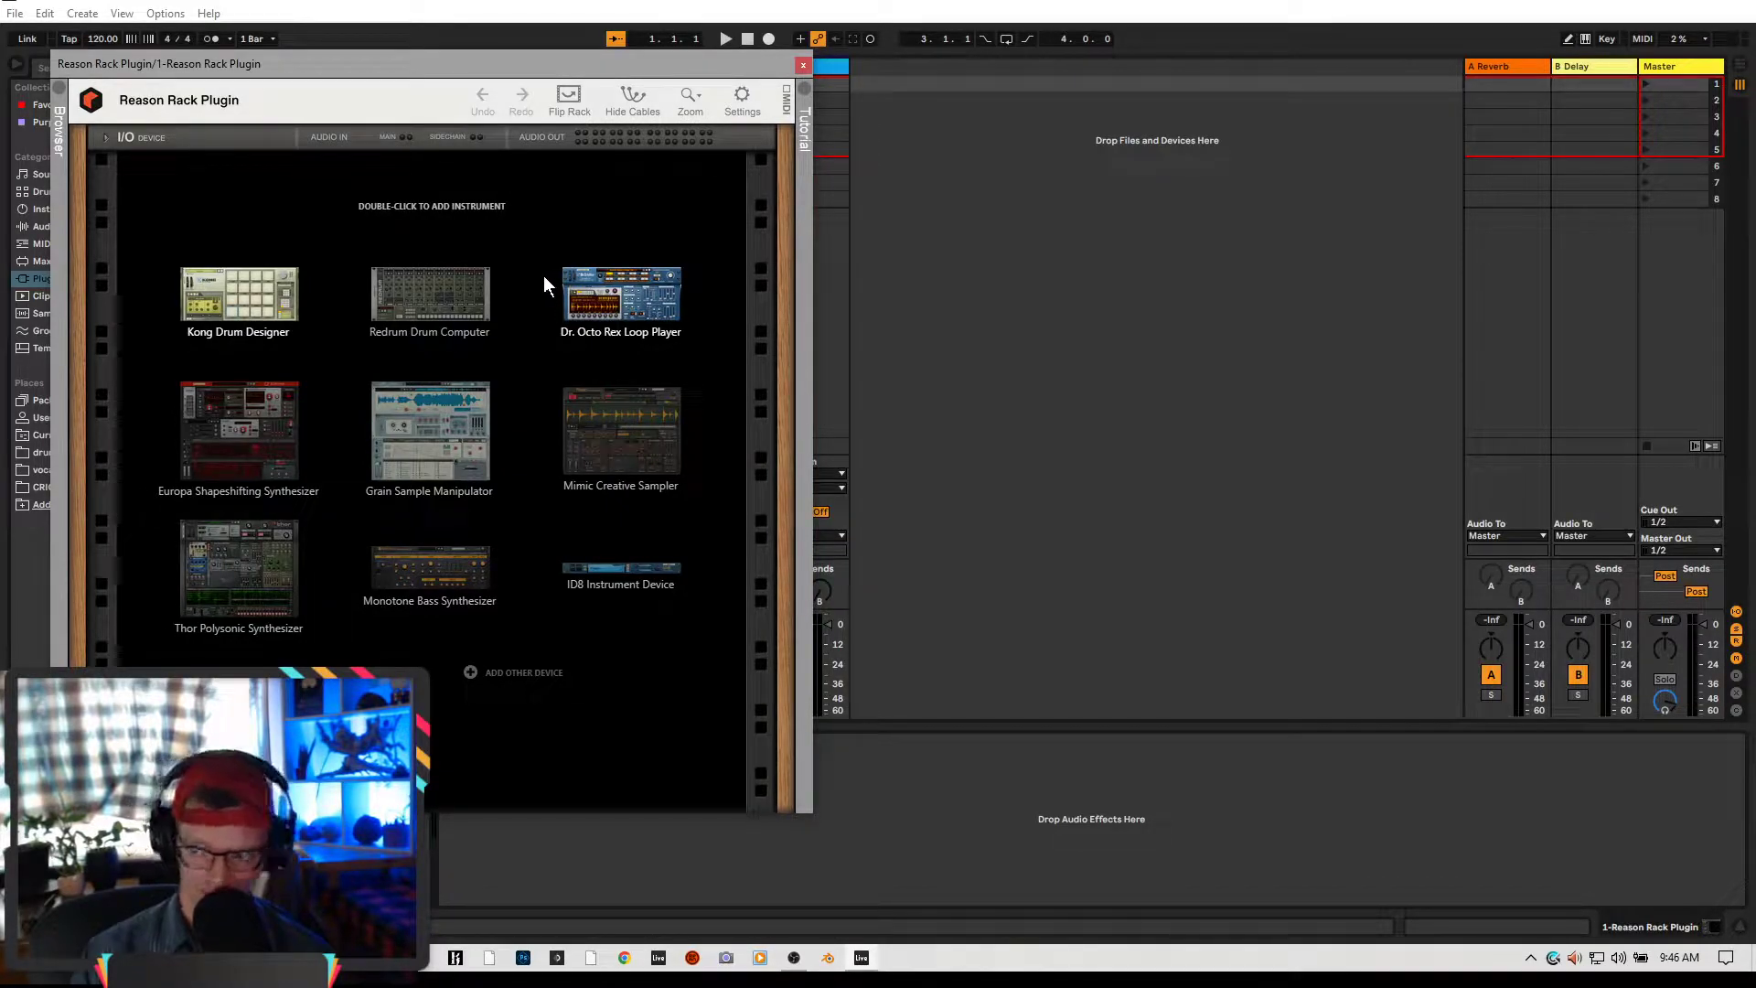
left_click_drag(423, 57, 1128, 119)
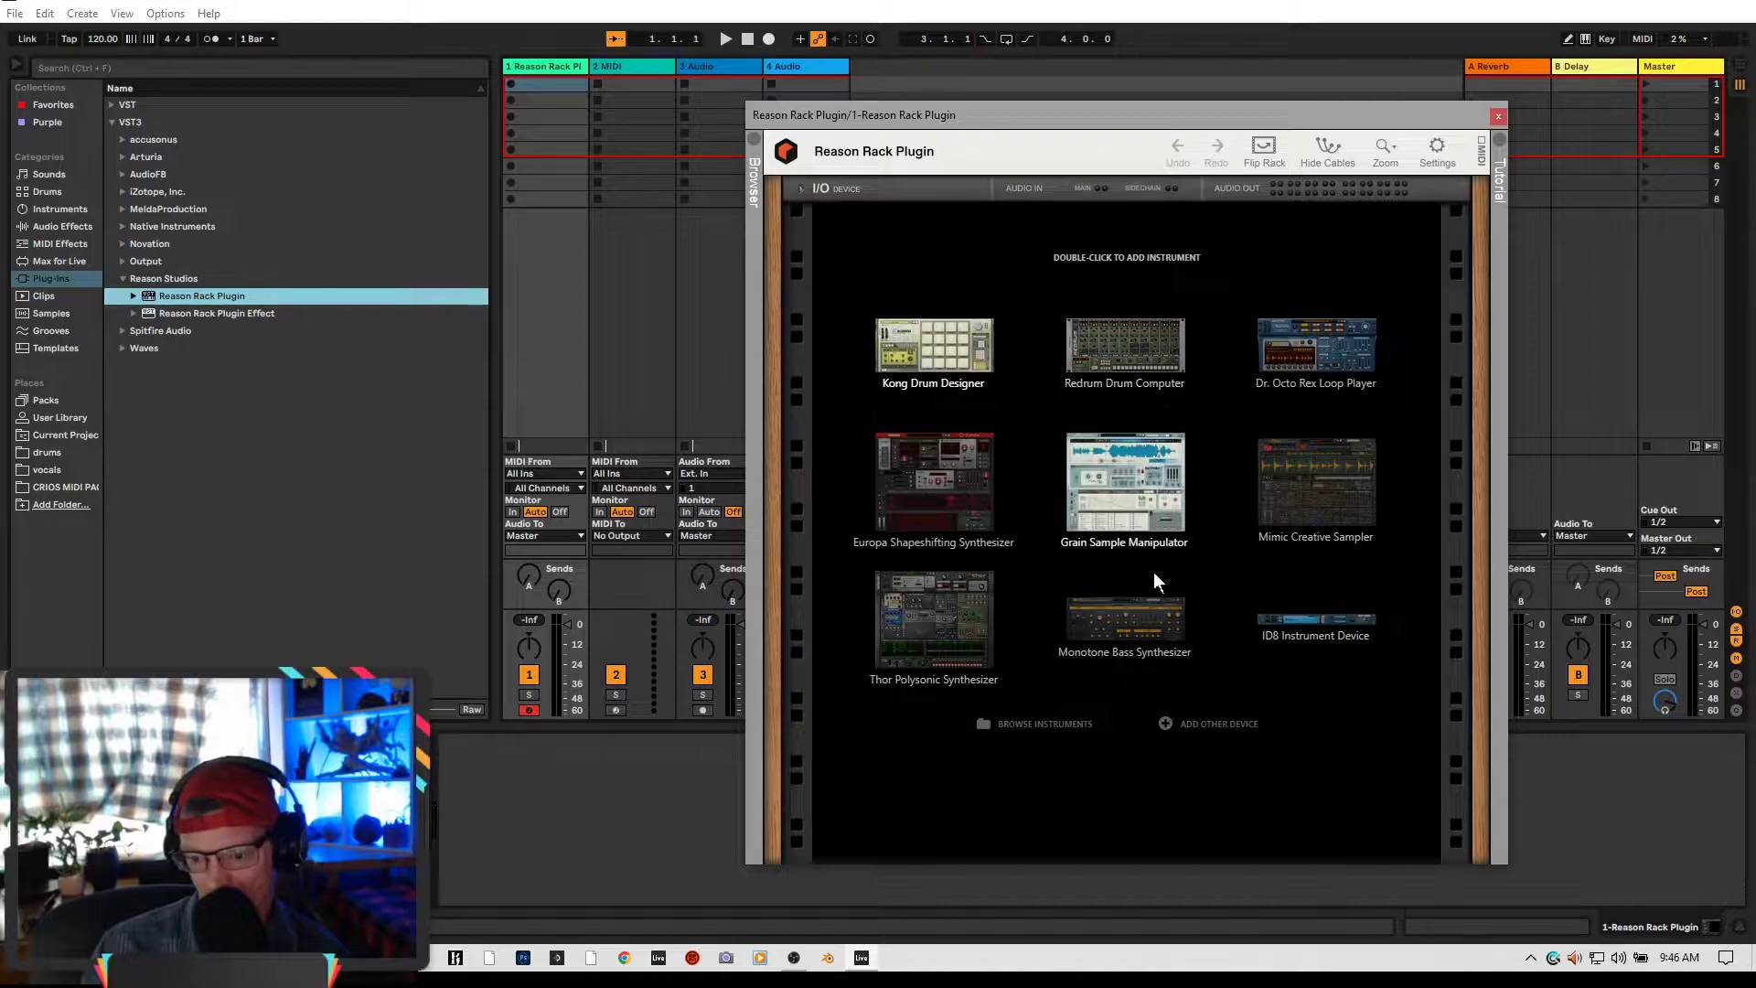
Add the built-in Bassline Generator player to the Reason rack and shift the plug-in window away from the track area
left_click(1166, 723)
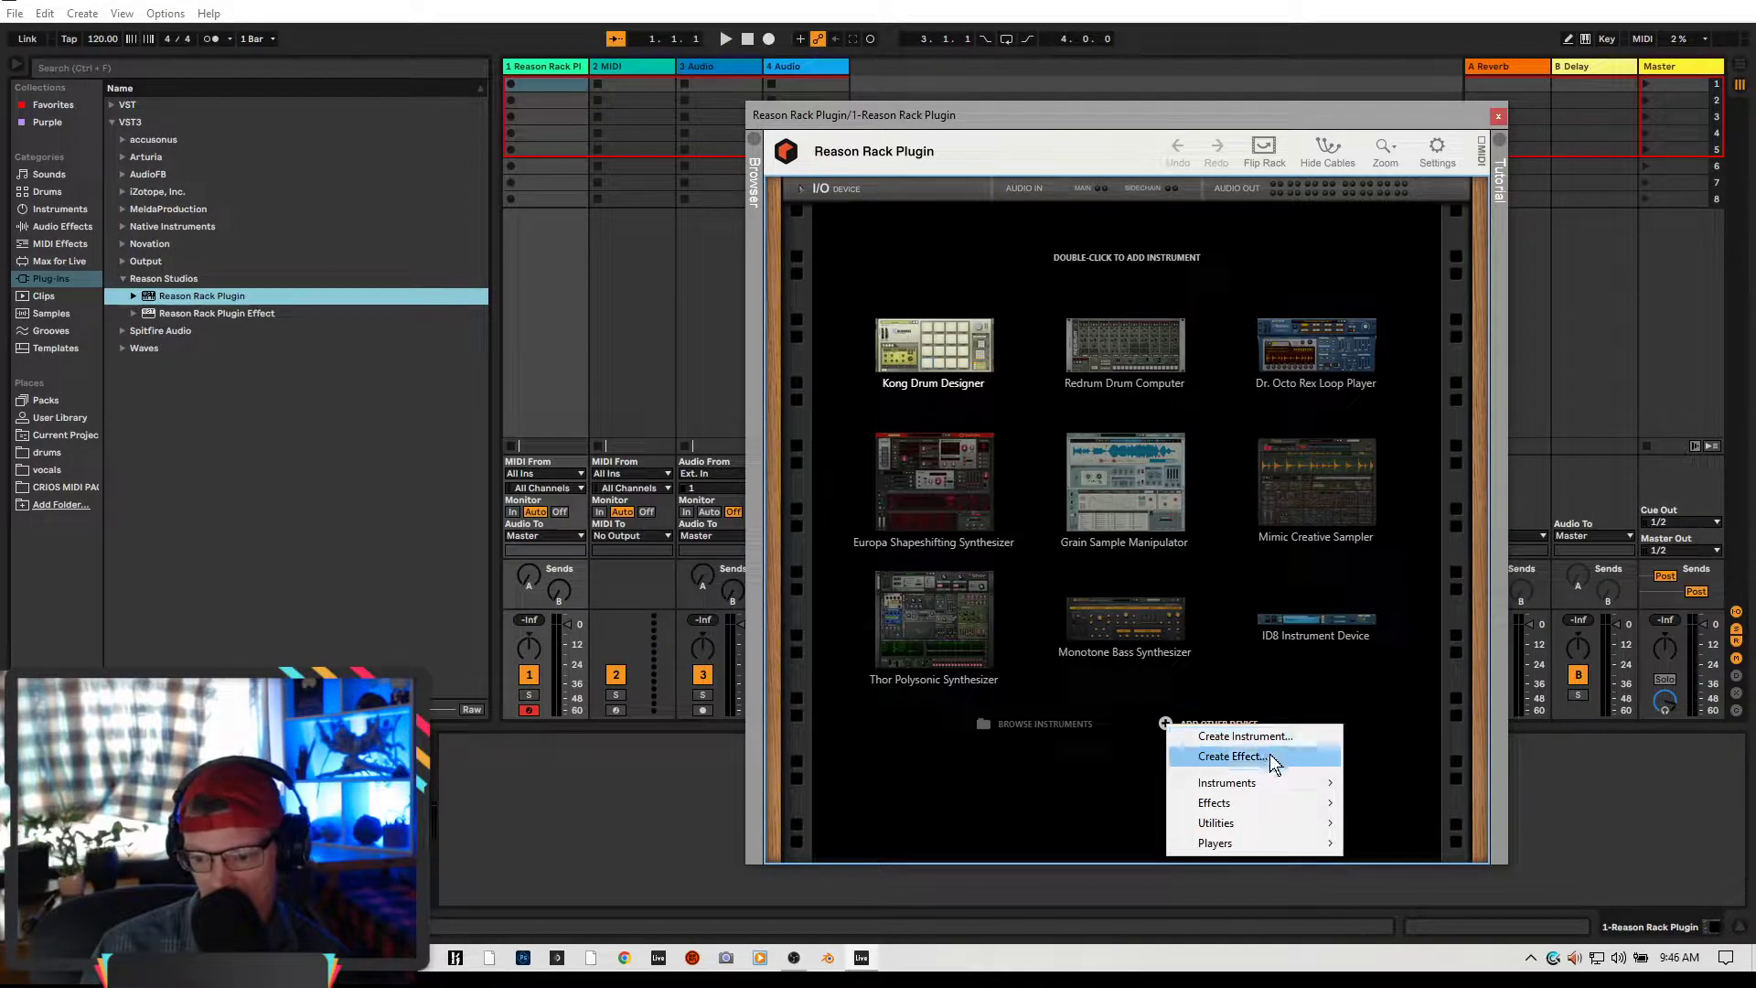
mouse_move(1274, 787)
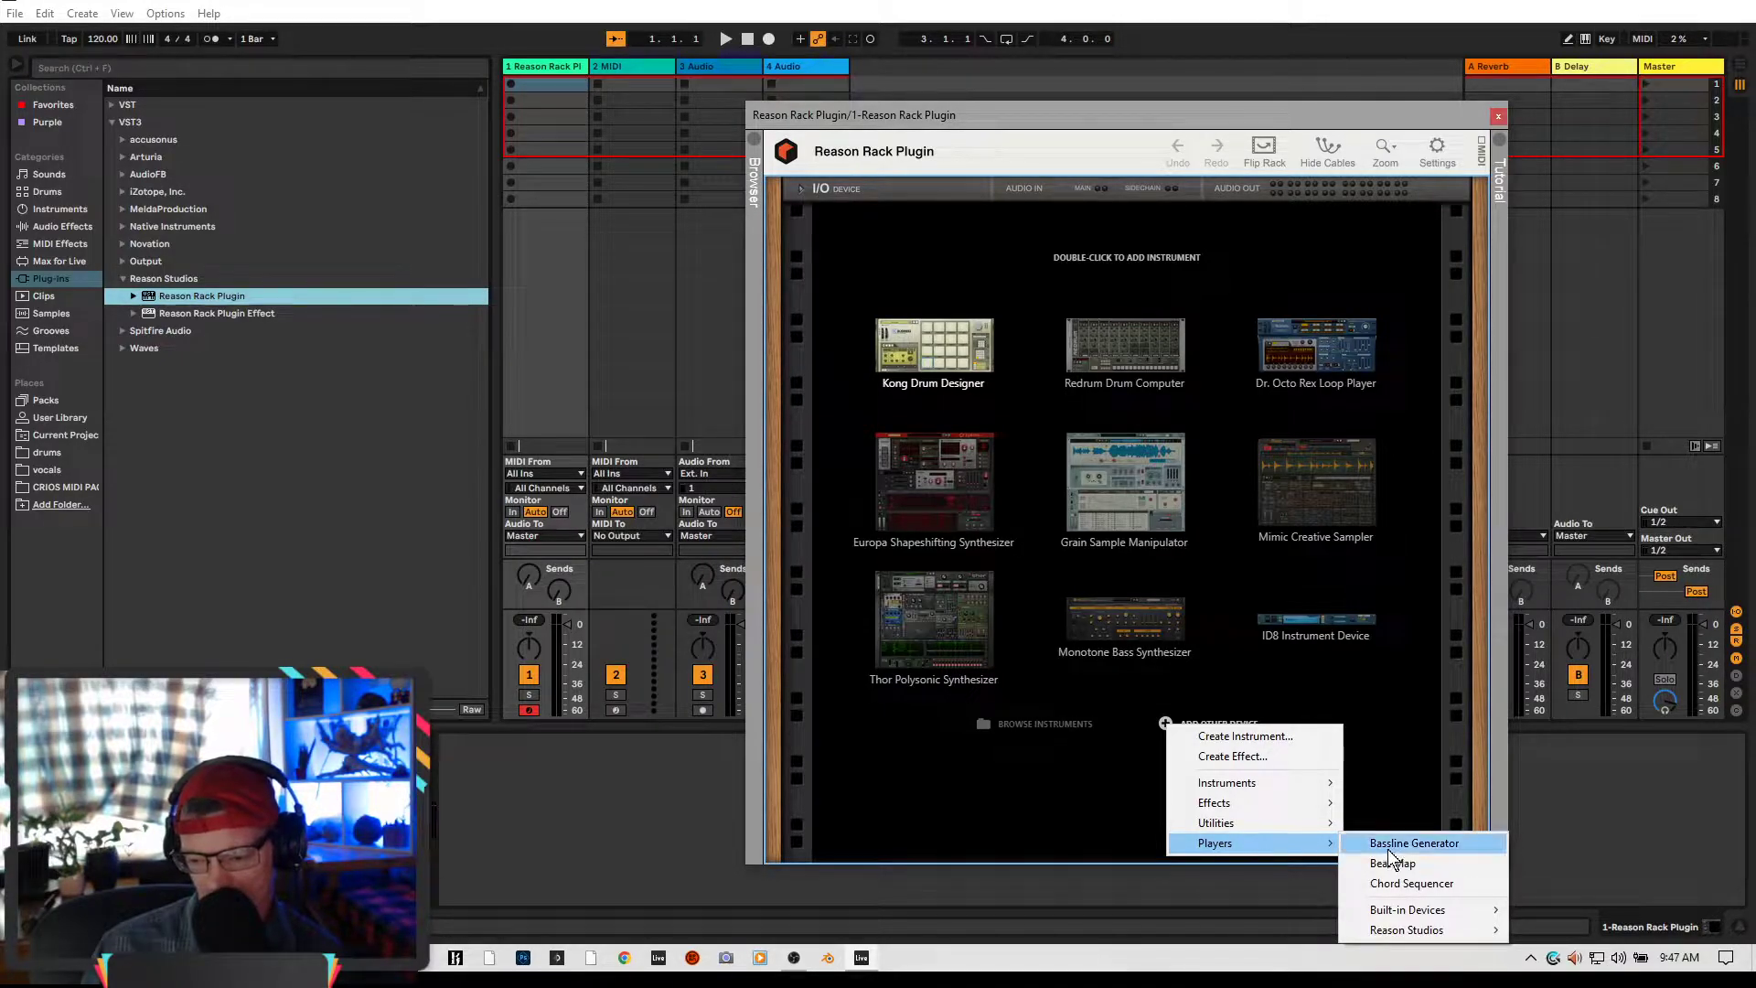
mouse_move(1449, 913)
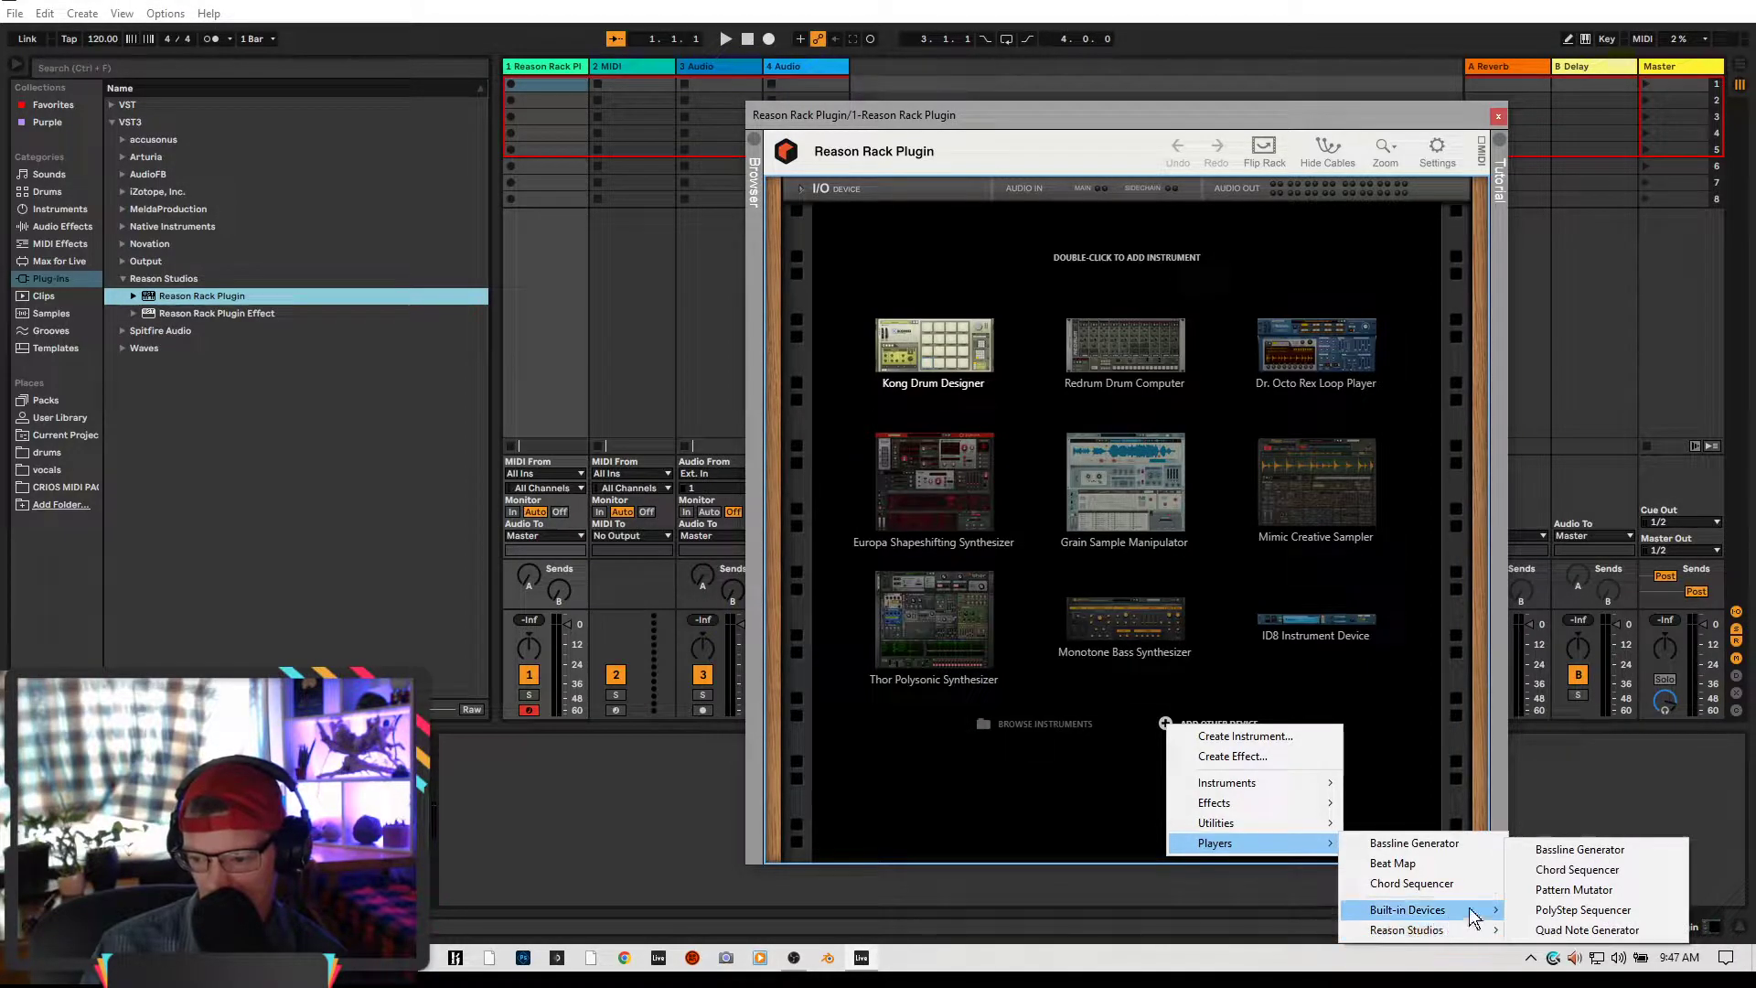
left_click(1566, 851)
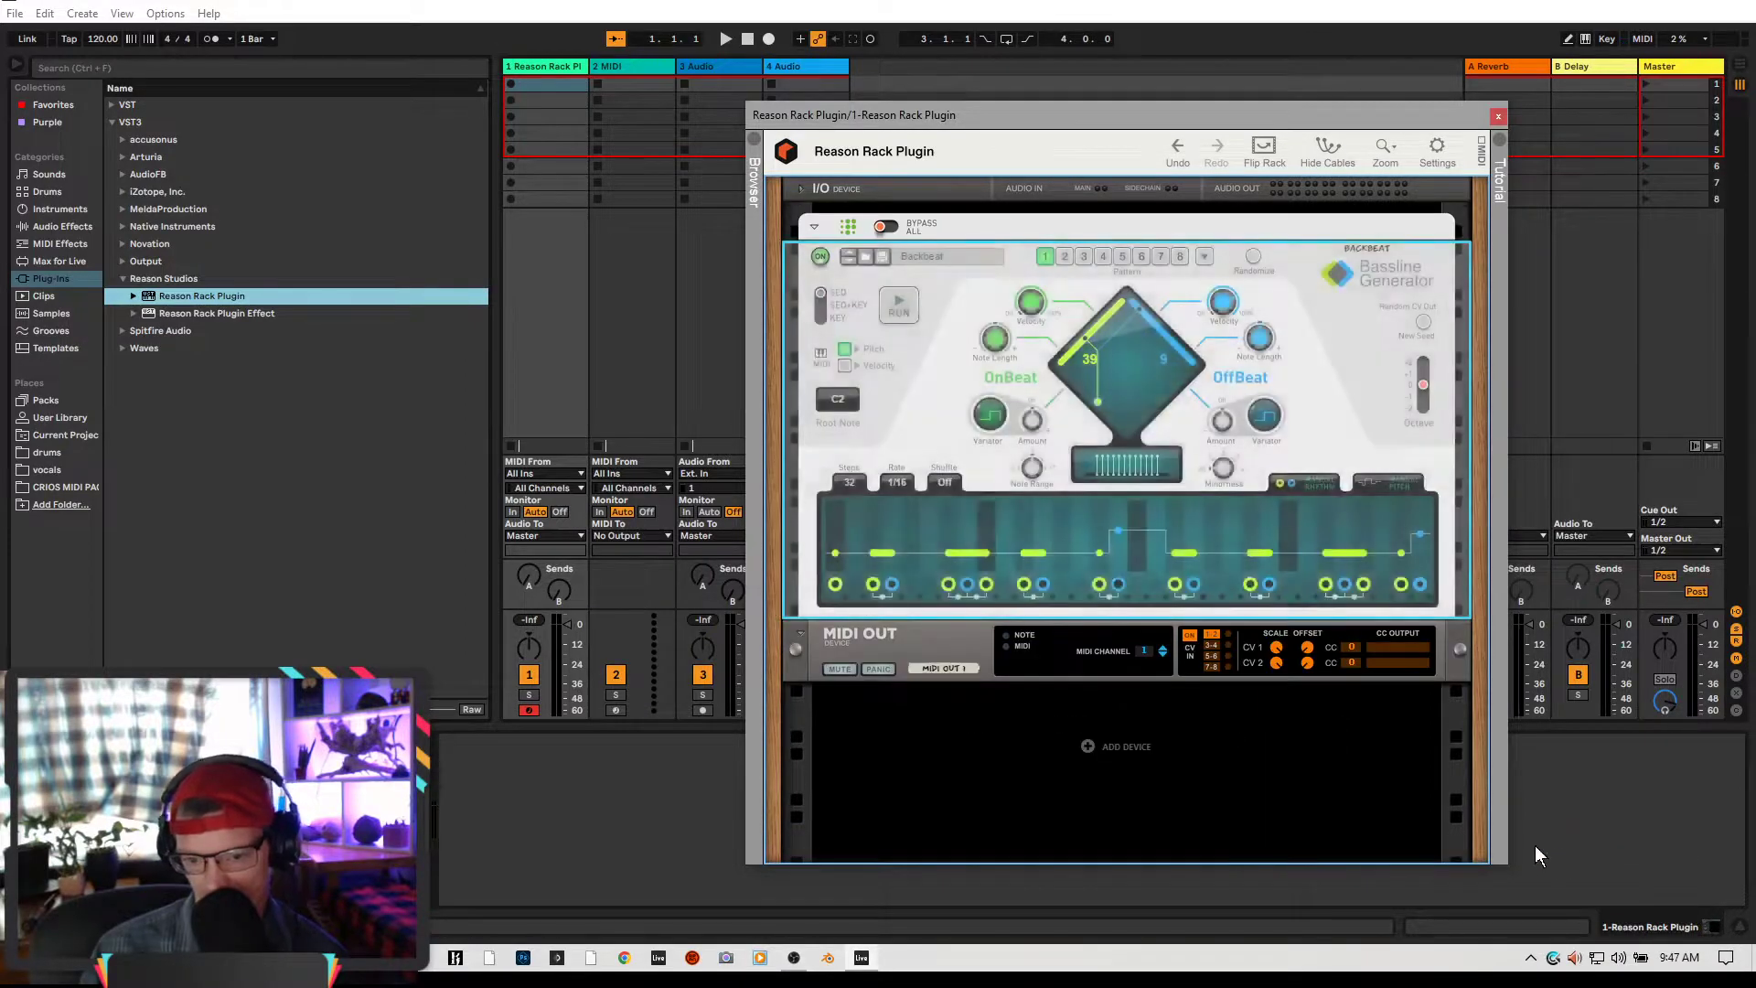
left_click_drag(1105, 112, 1312, 166)
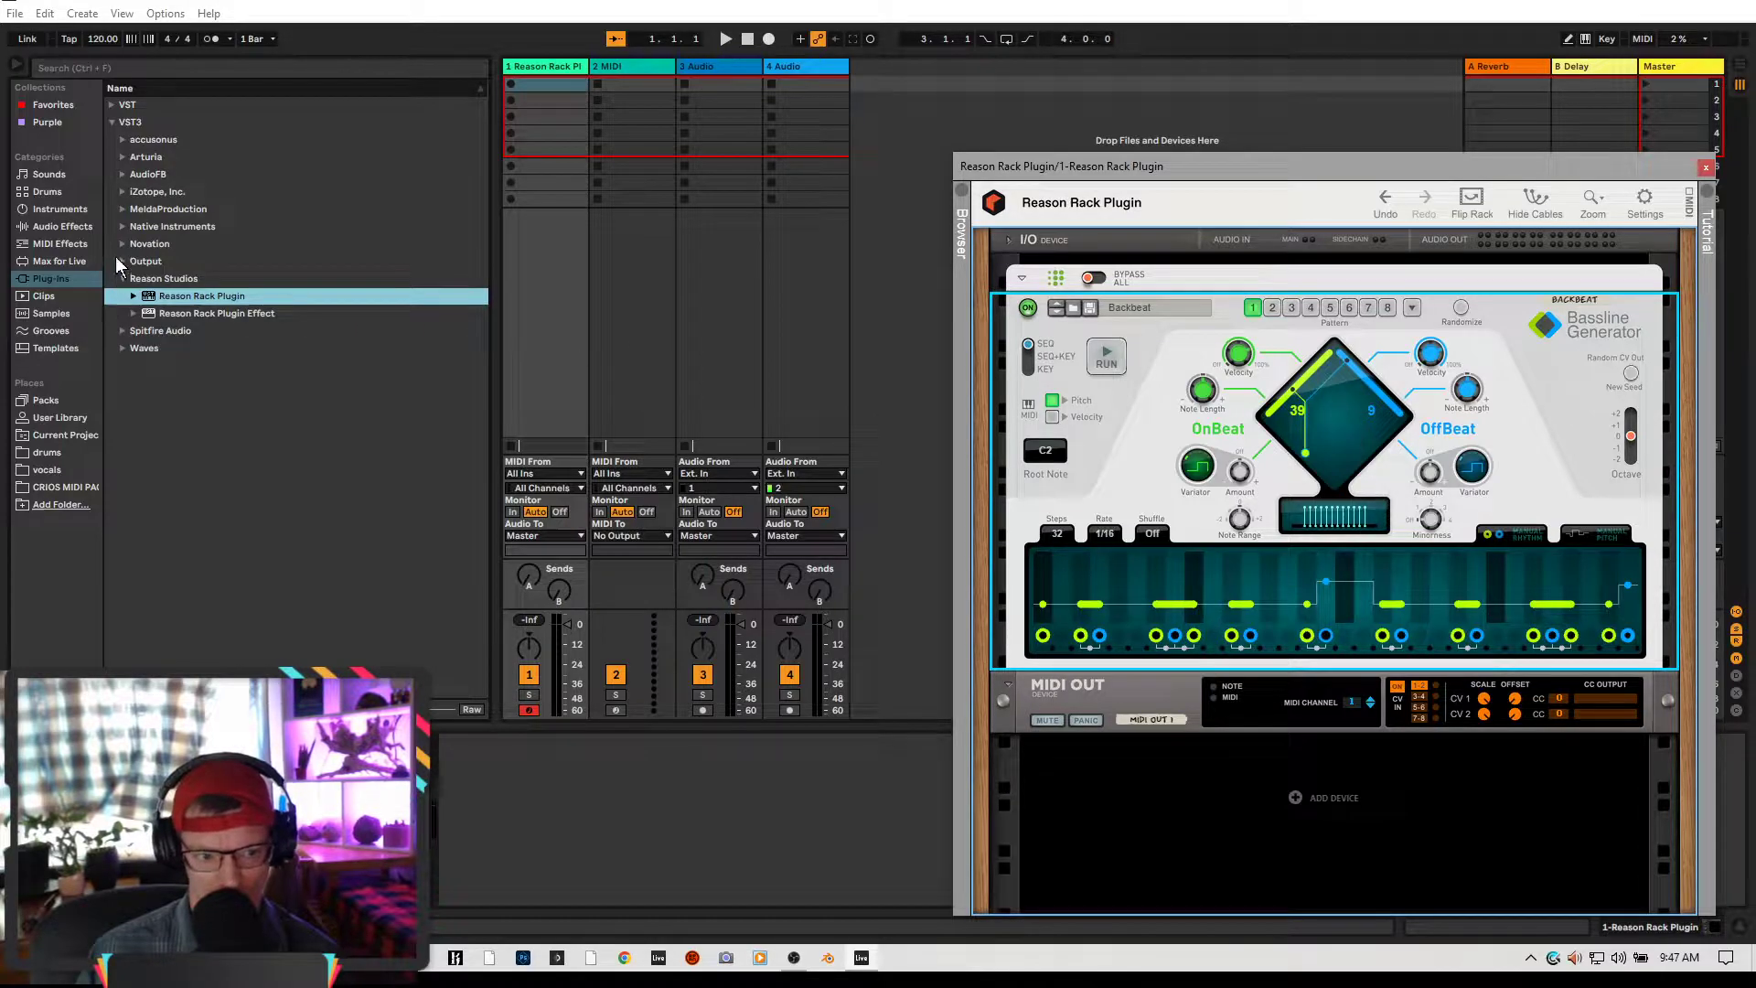
Load the Native Instruments Kontakt VST3 plug-in onto the second MIDI track
left_click(123, 225)
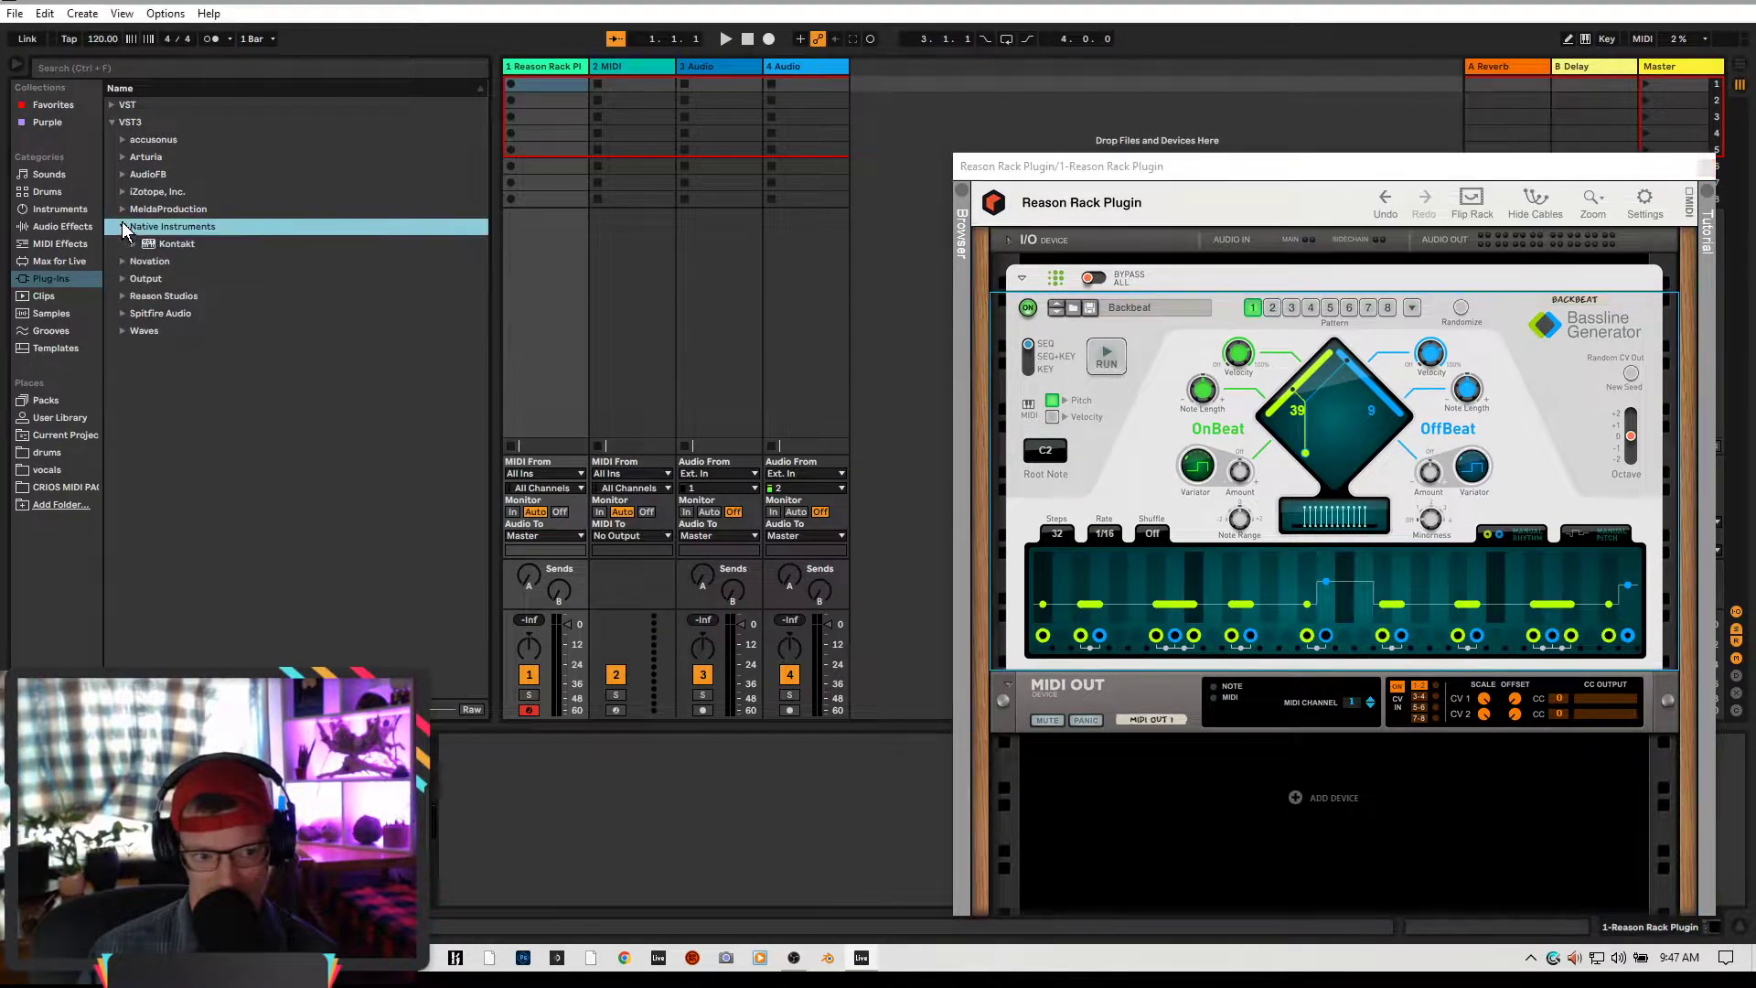
left_click(153, 245)
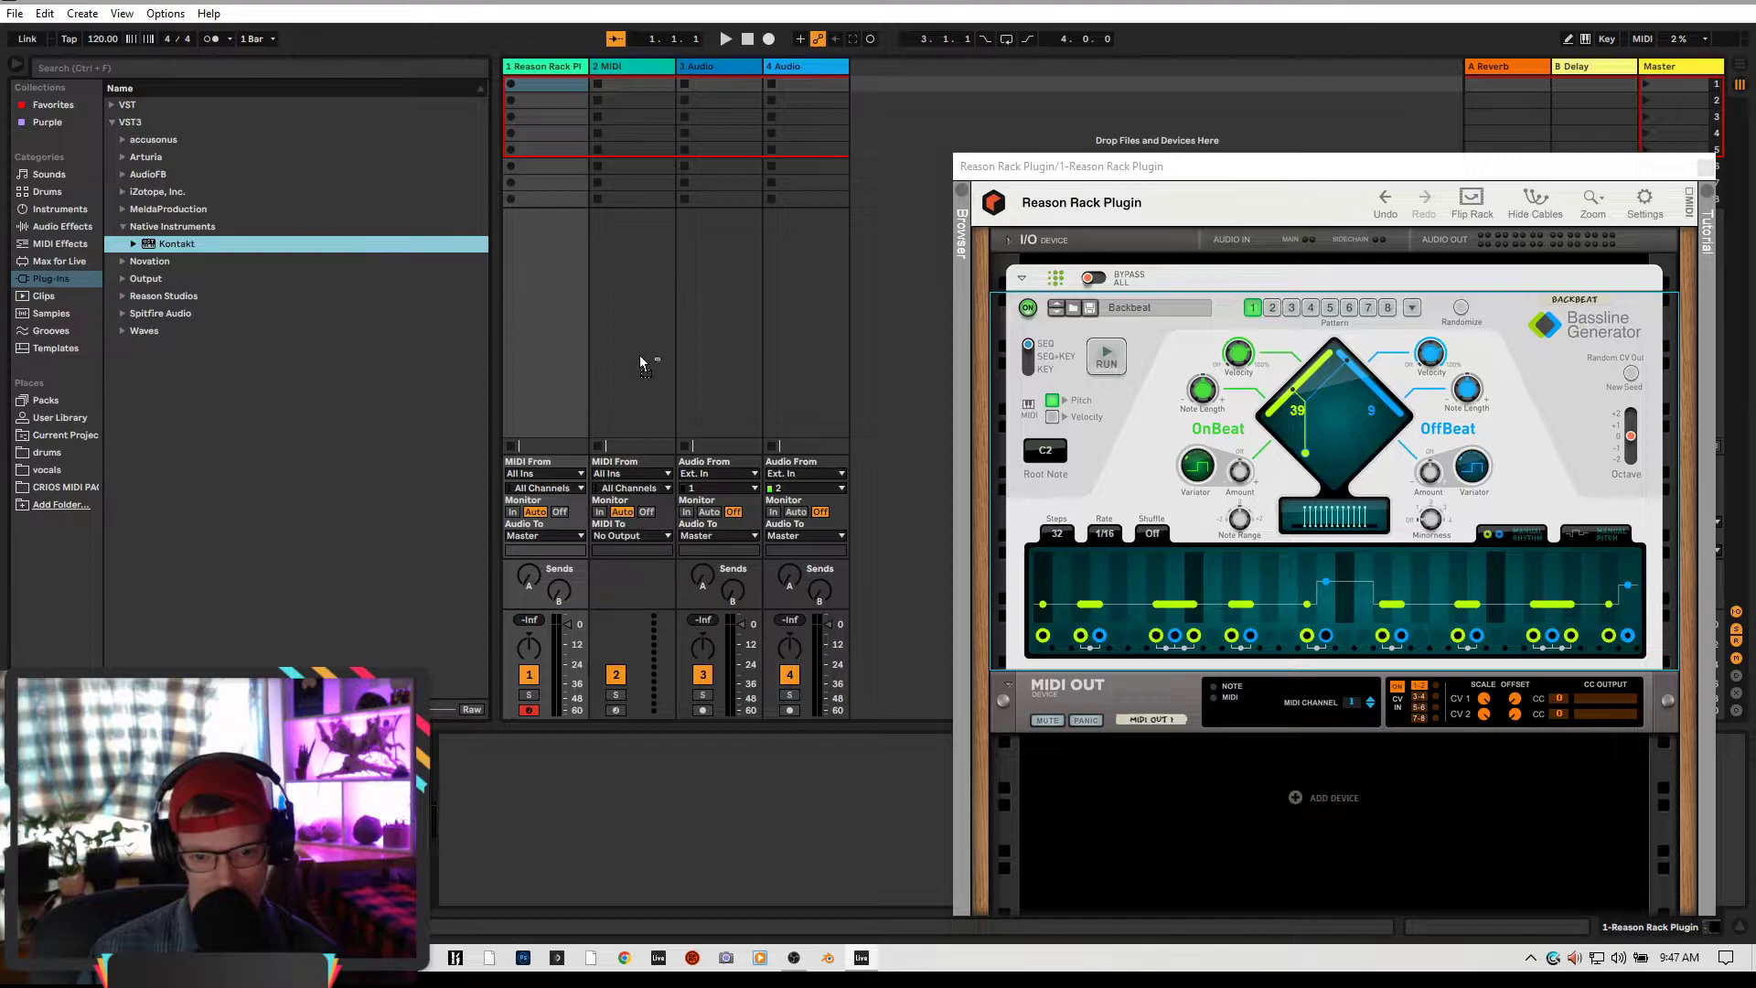
left_click_drag(640, 355, 639, 357)
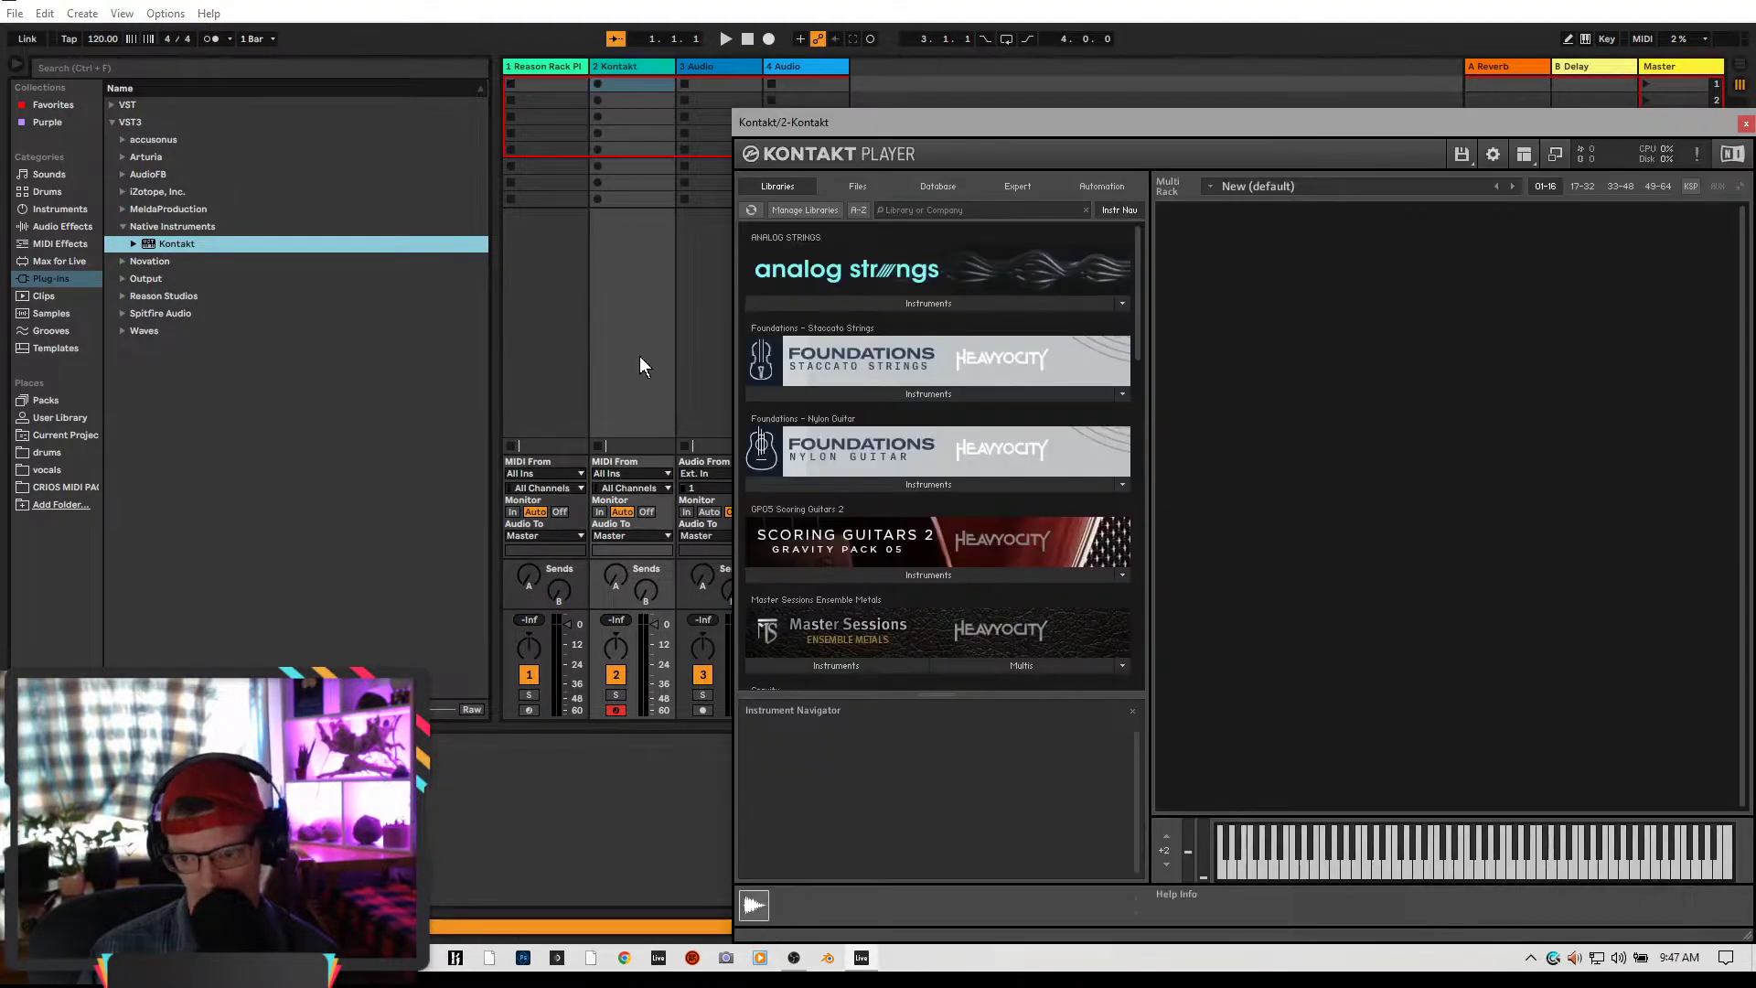
Load the Signal.nki instrument from the Signal library into the Kontakt rack
scroll(903, 487, "down", 5)
scroll(901, 494, "down", 5)
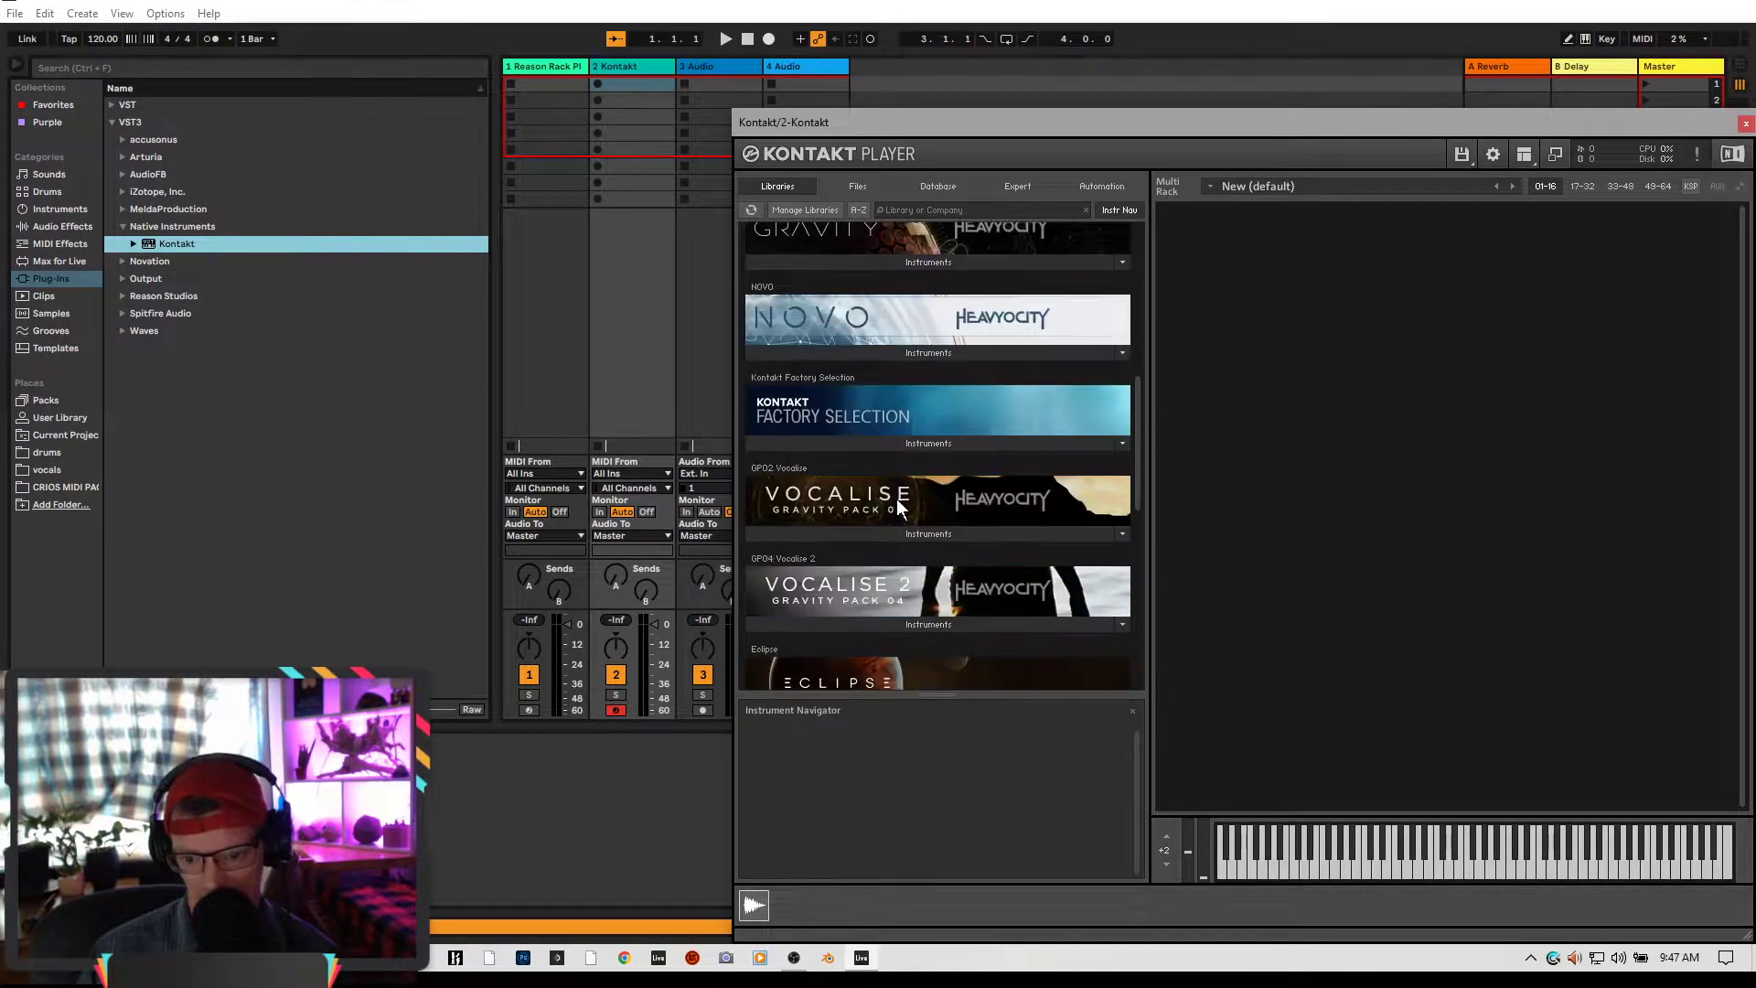
left_click(898, 476)
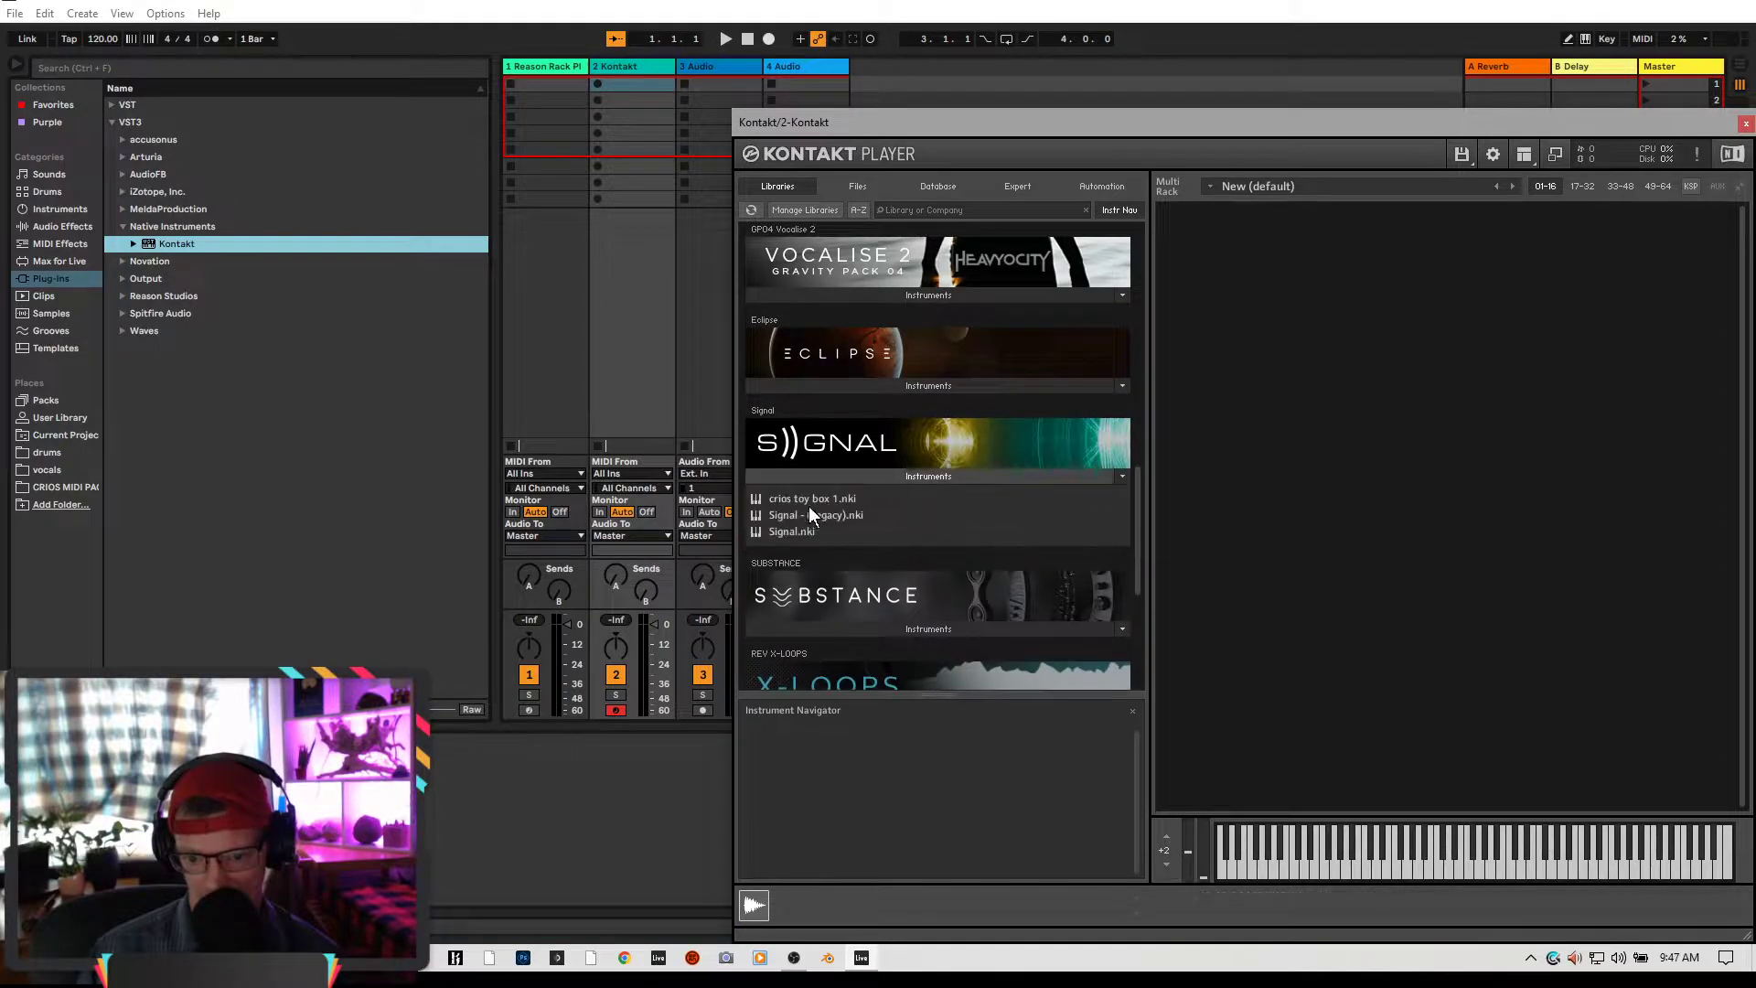
left_click_drag(777, 530, 1370, 531)
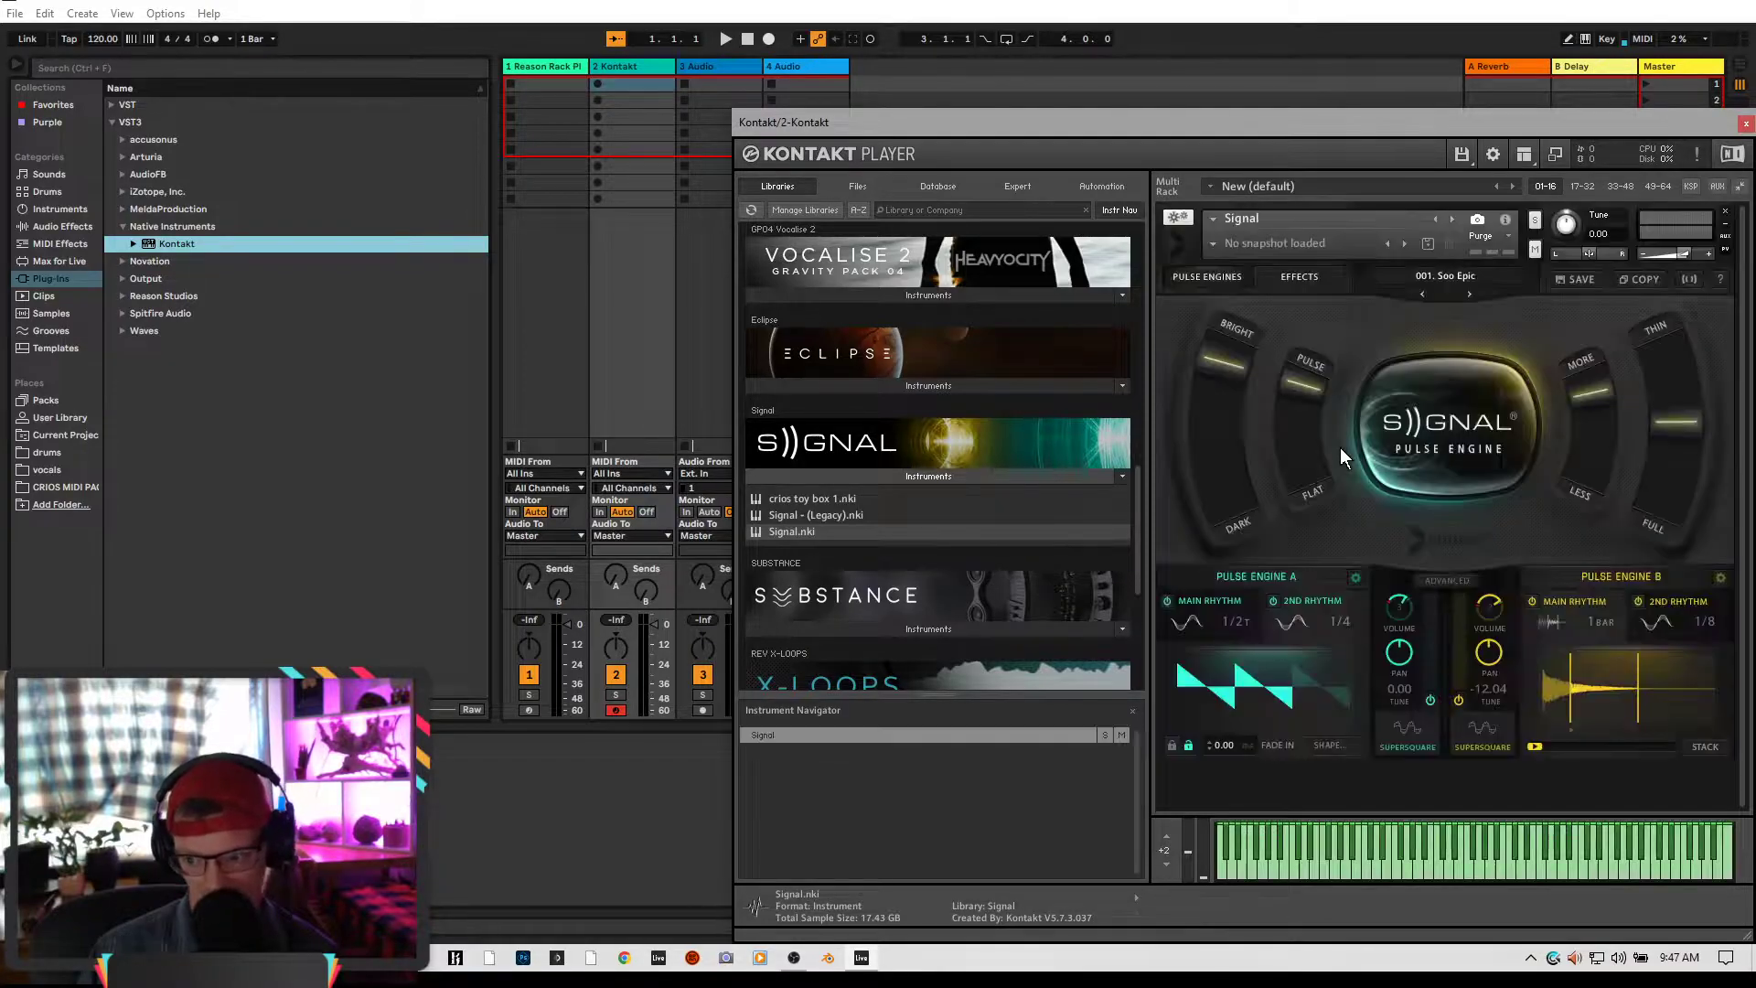
Set Signal to the 000. Init preset to check its engine and effects pages, and remove the instrument without saving
left_click(1449, 271)
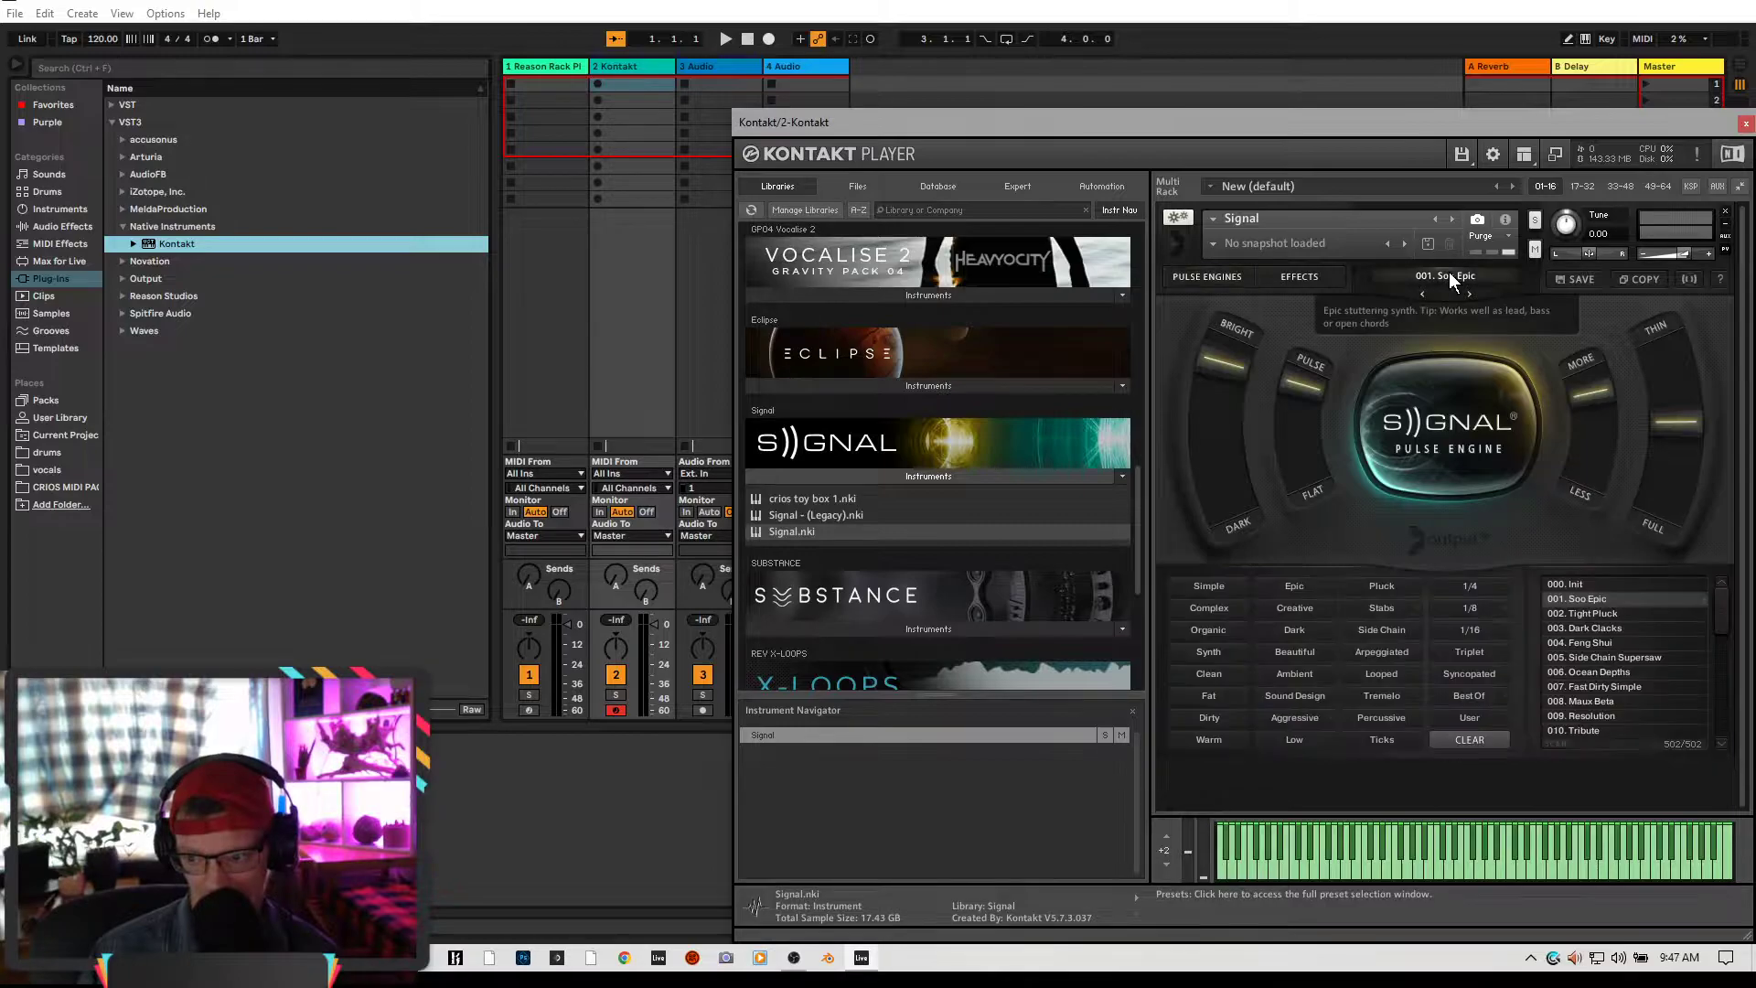
left_click(1583, 584)
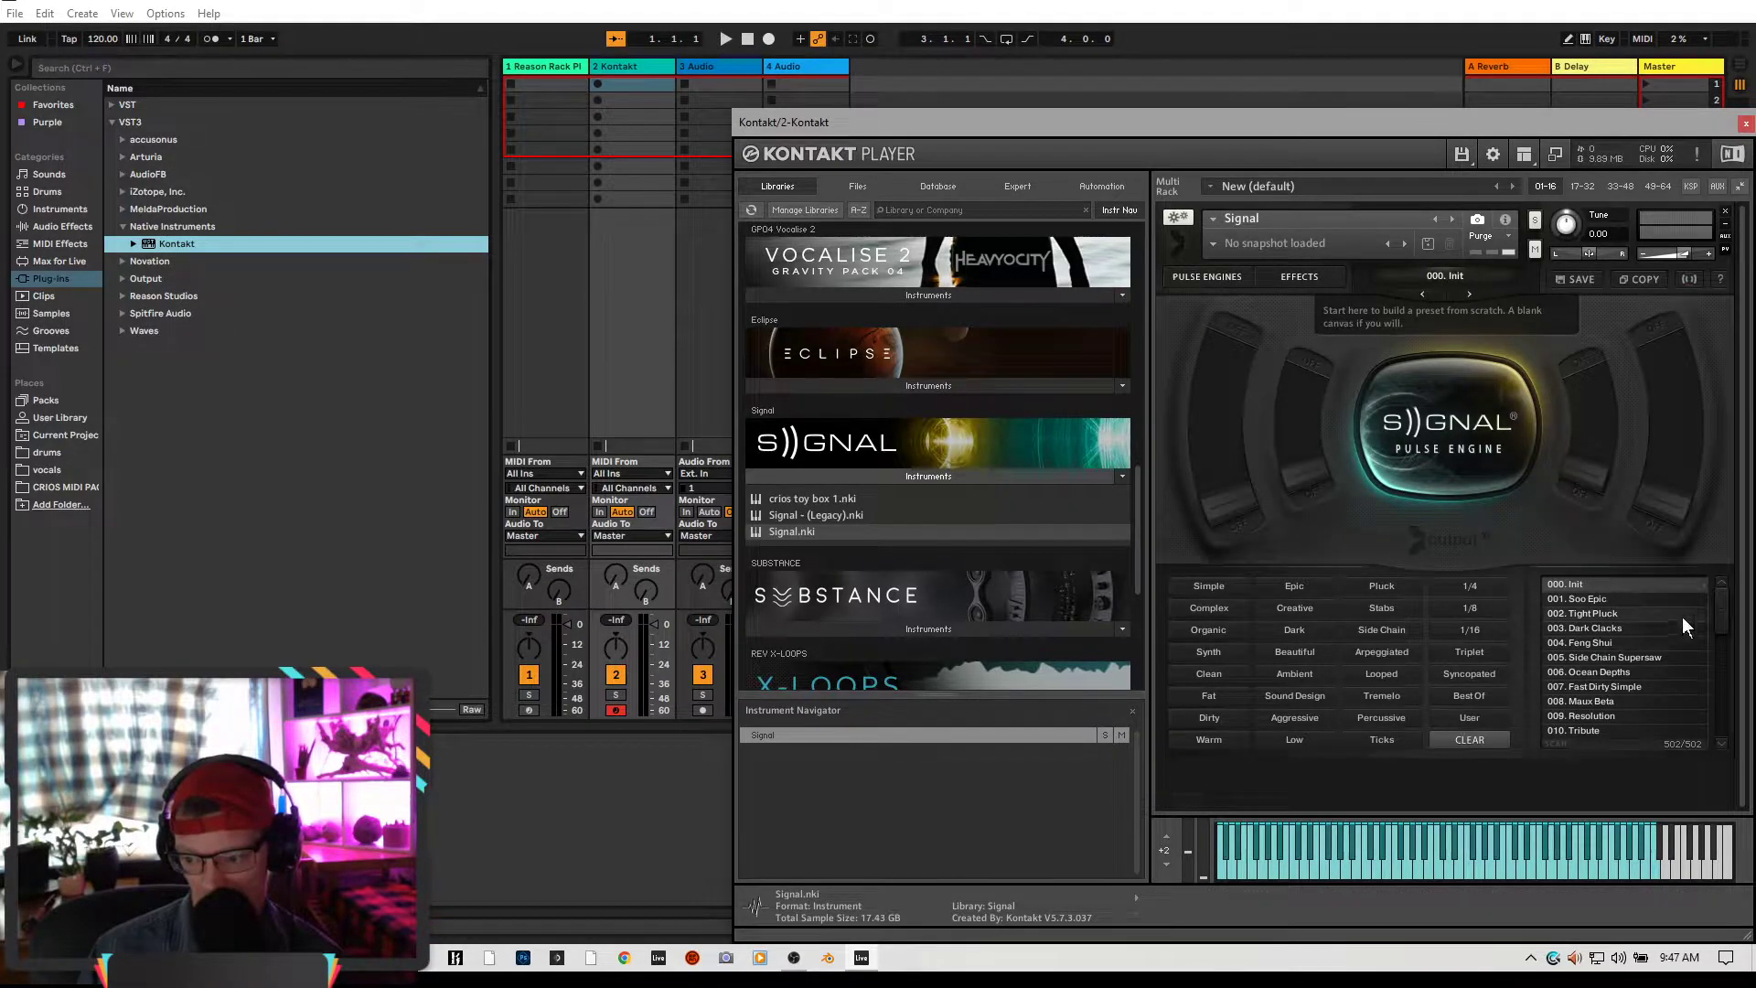
left_click(1188, 272)
left_click(1297, 277)
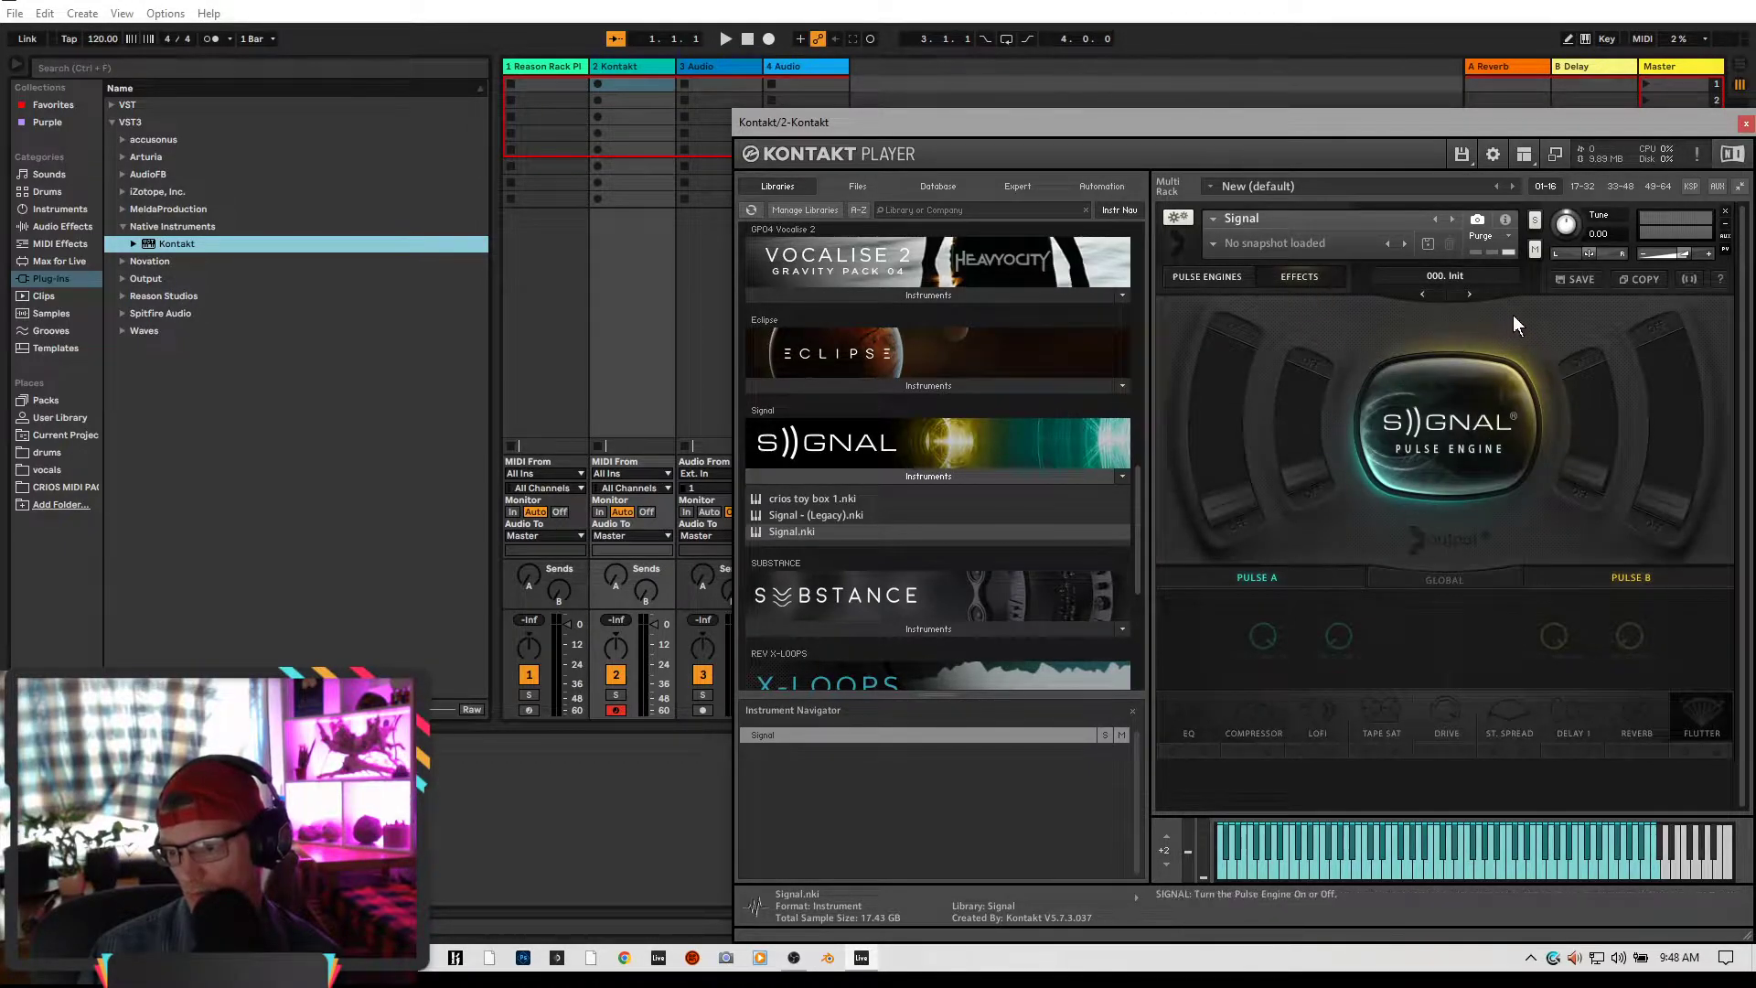
left_click(1211, 277)
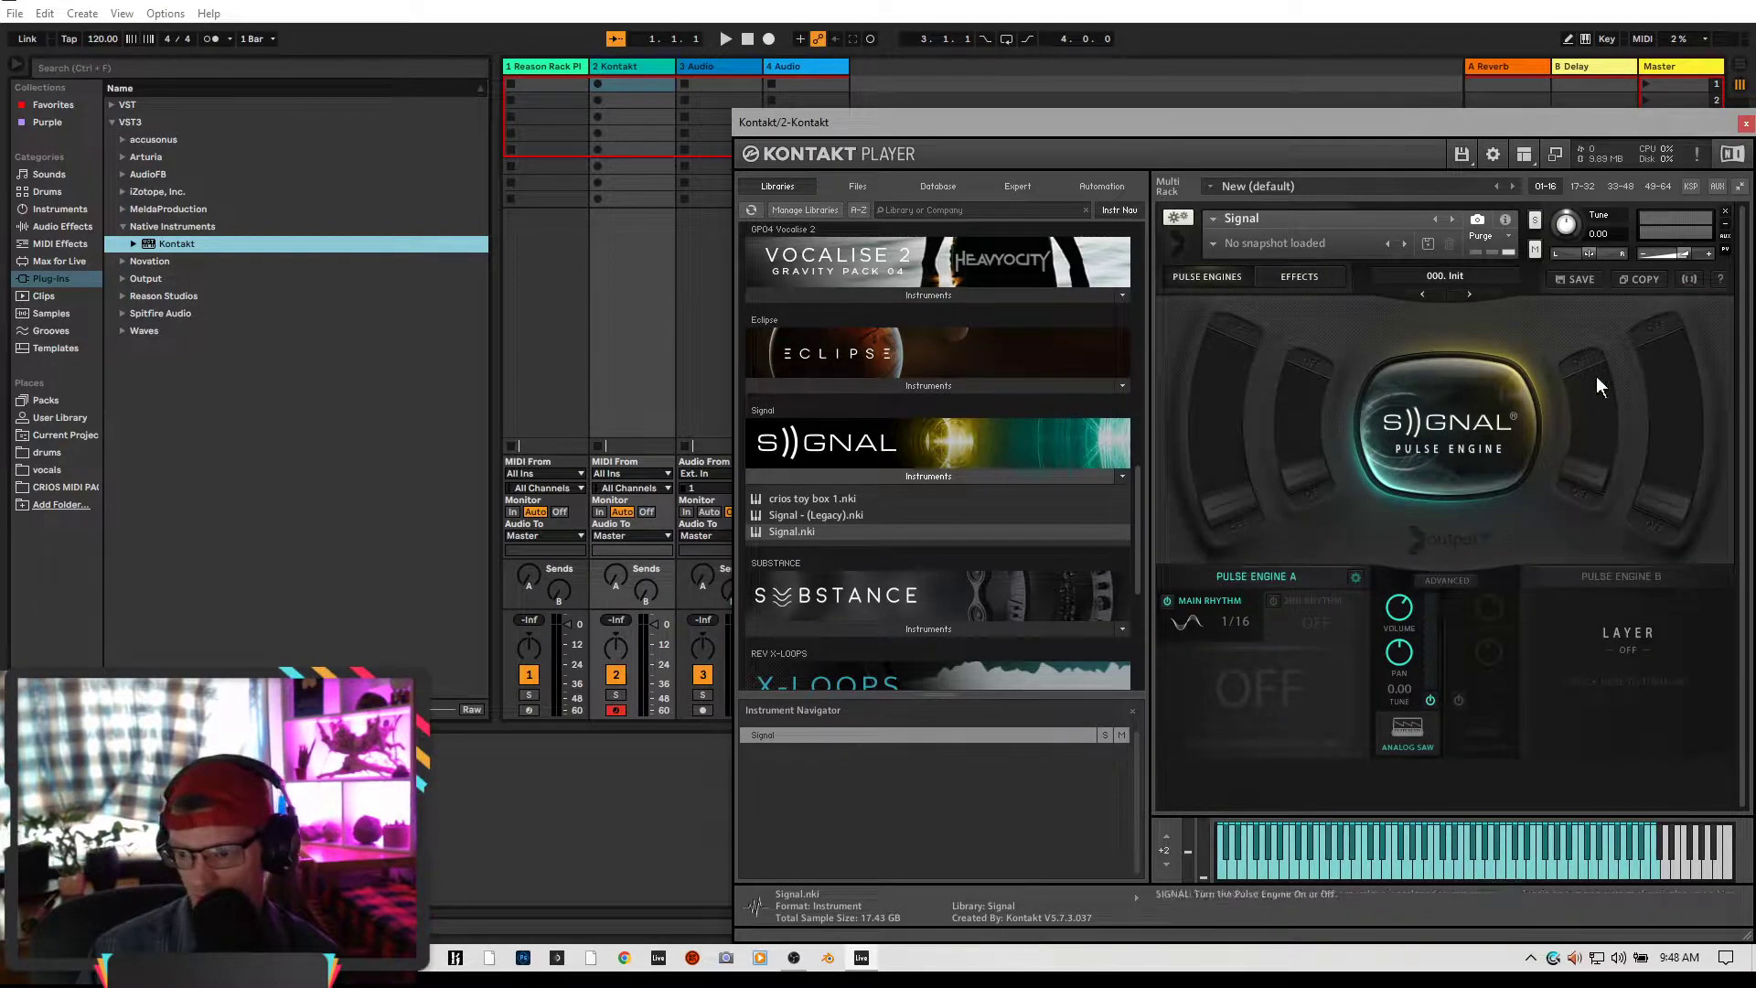
left_click(1726, 214)
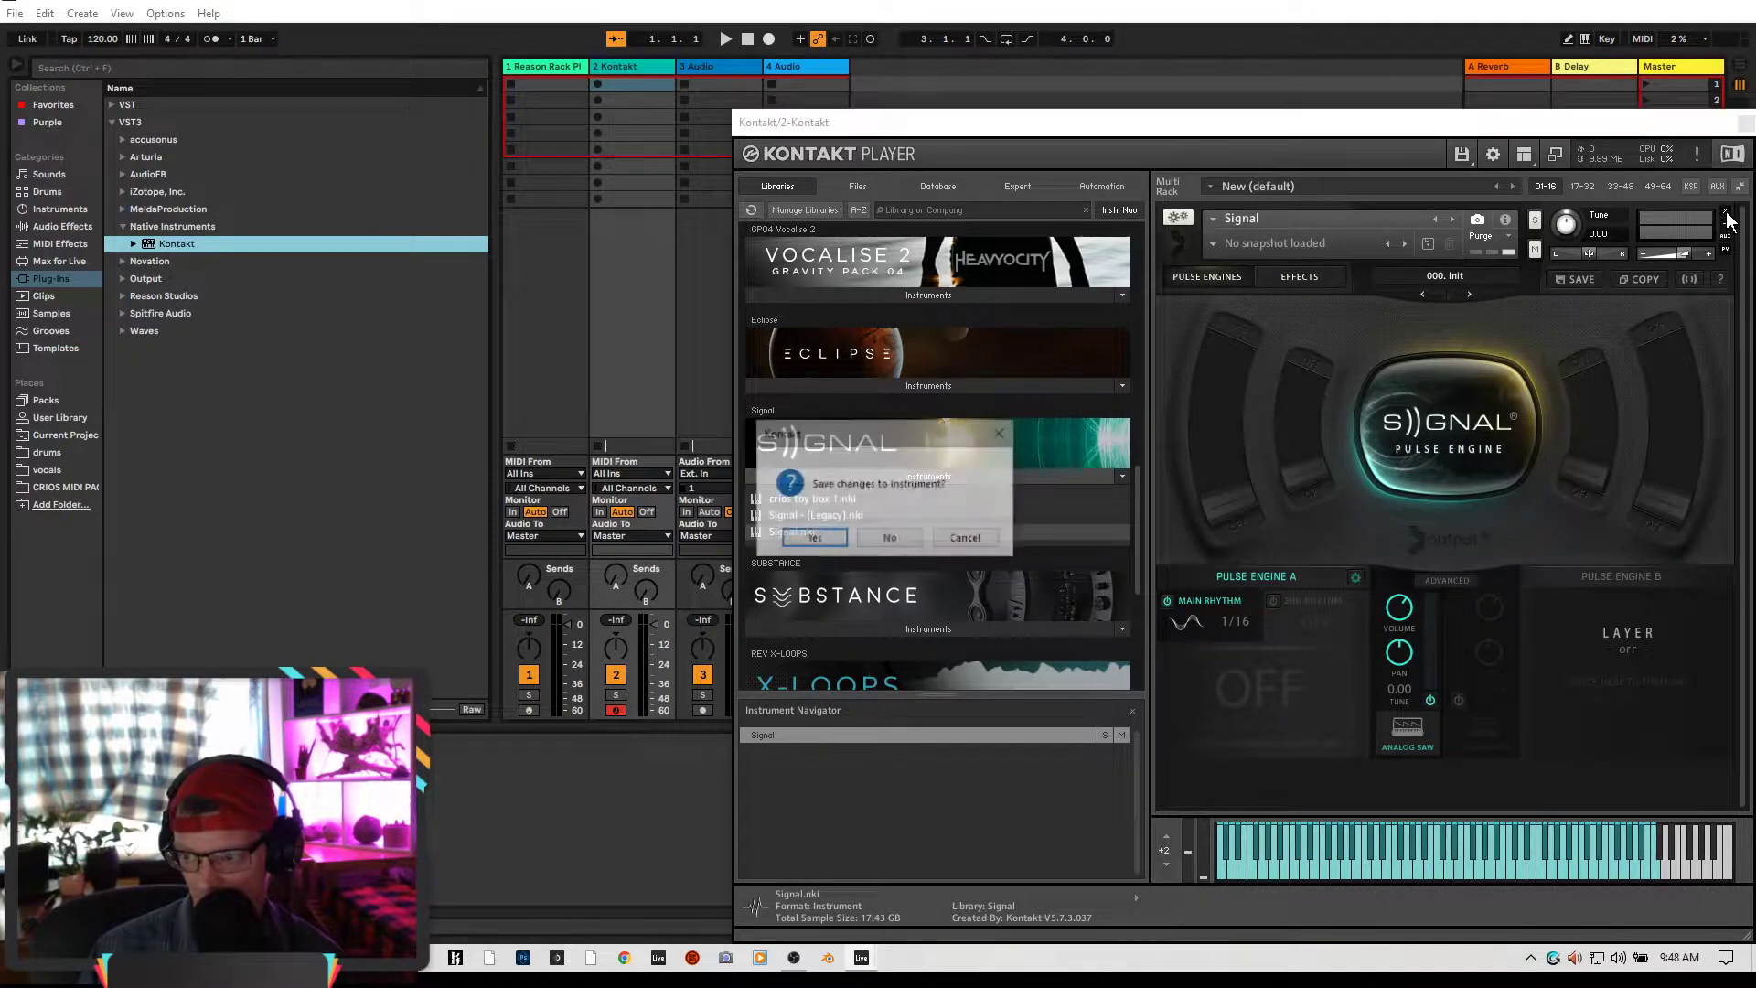
left_click(893, 537)
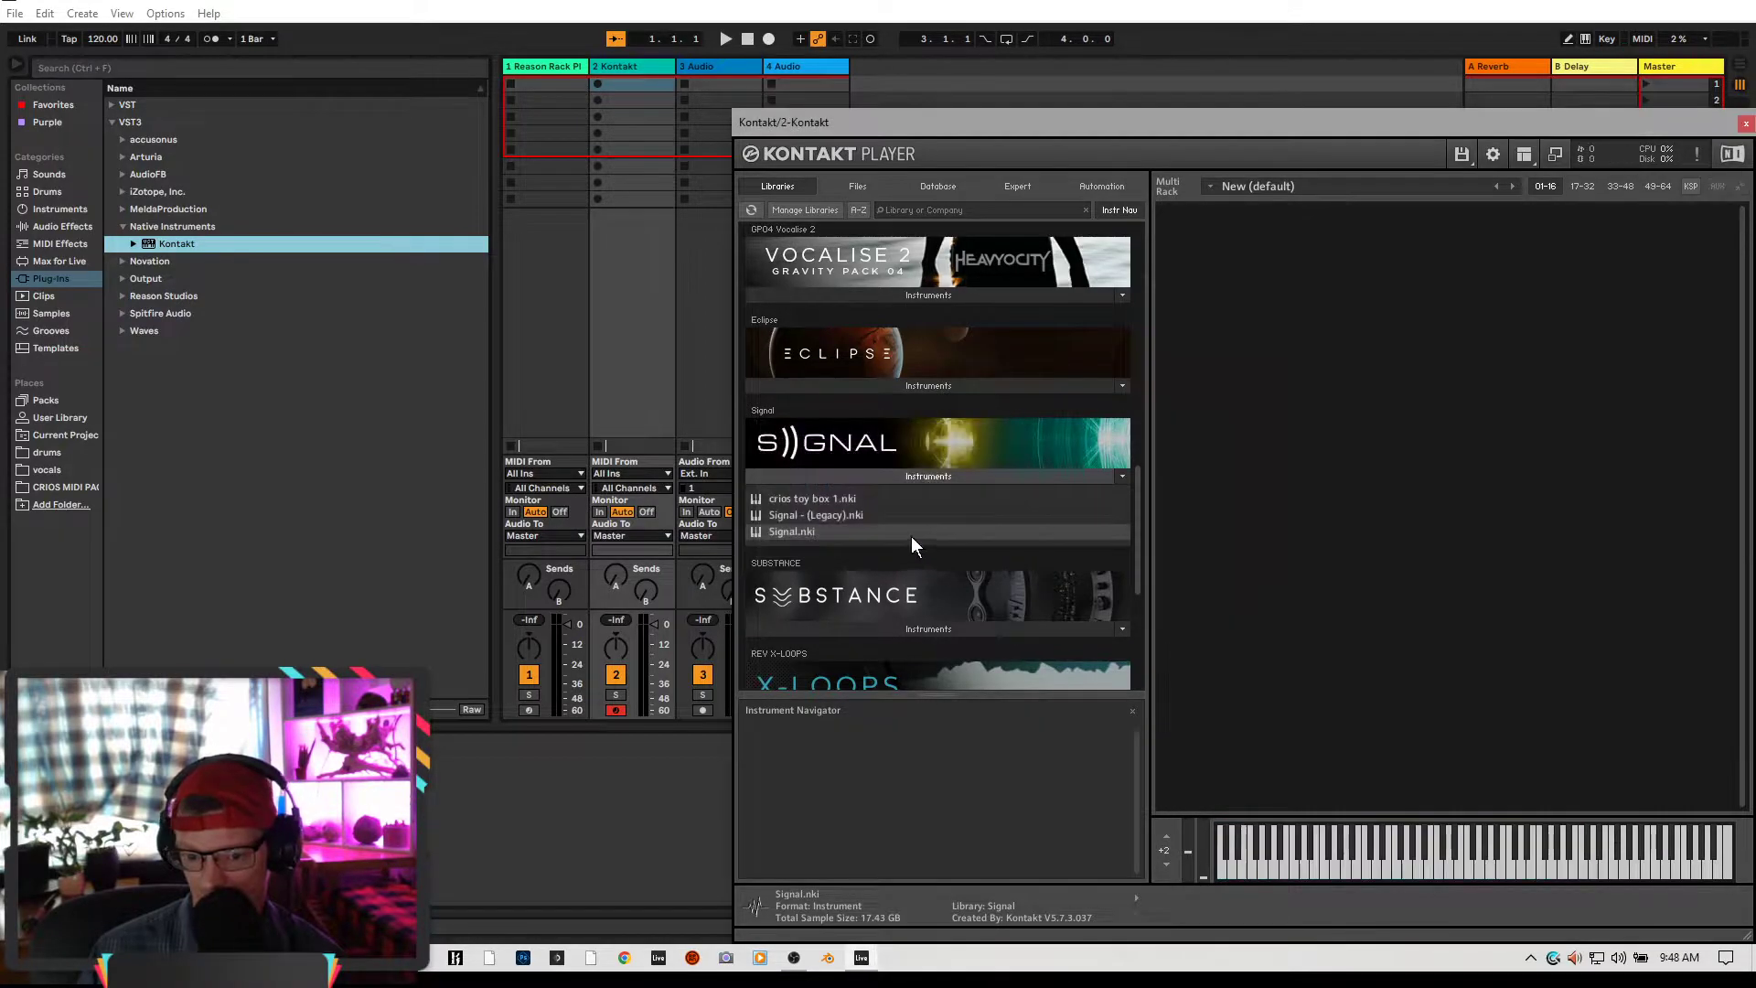
Load the SUBSTANCE.nki instrument from the SUBSTANCE library into the empty Kontakt rack
scroll(920, 518, "down", 4)
scroll(919, 517, "up", 2)
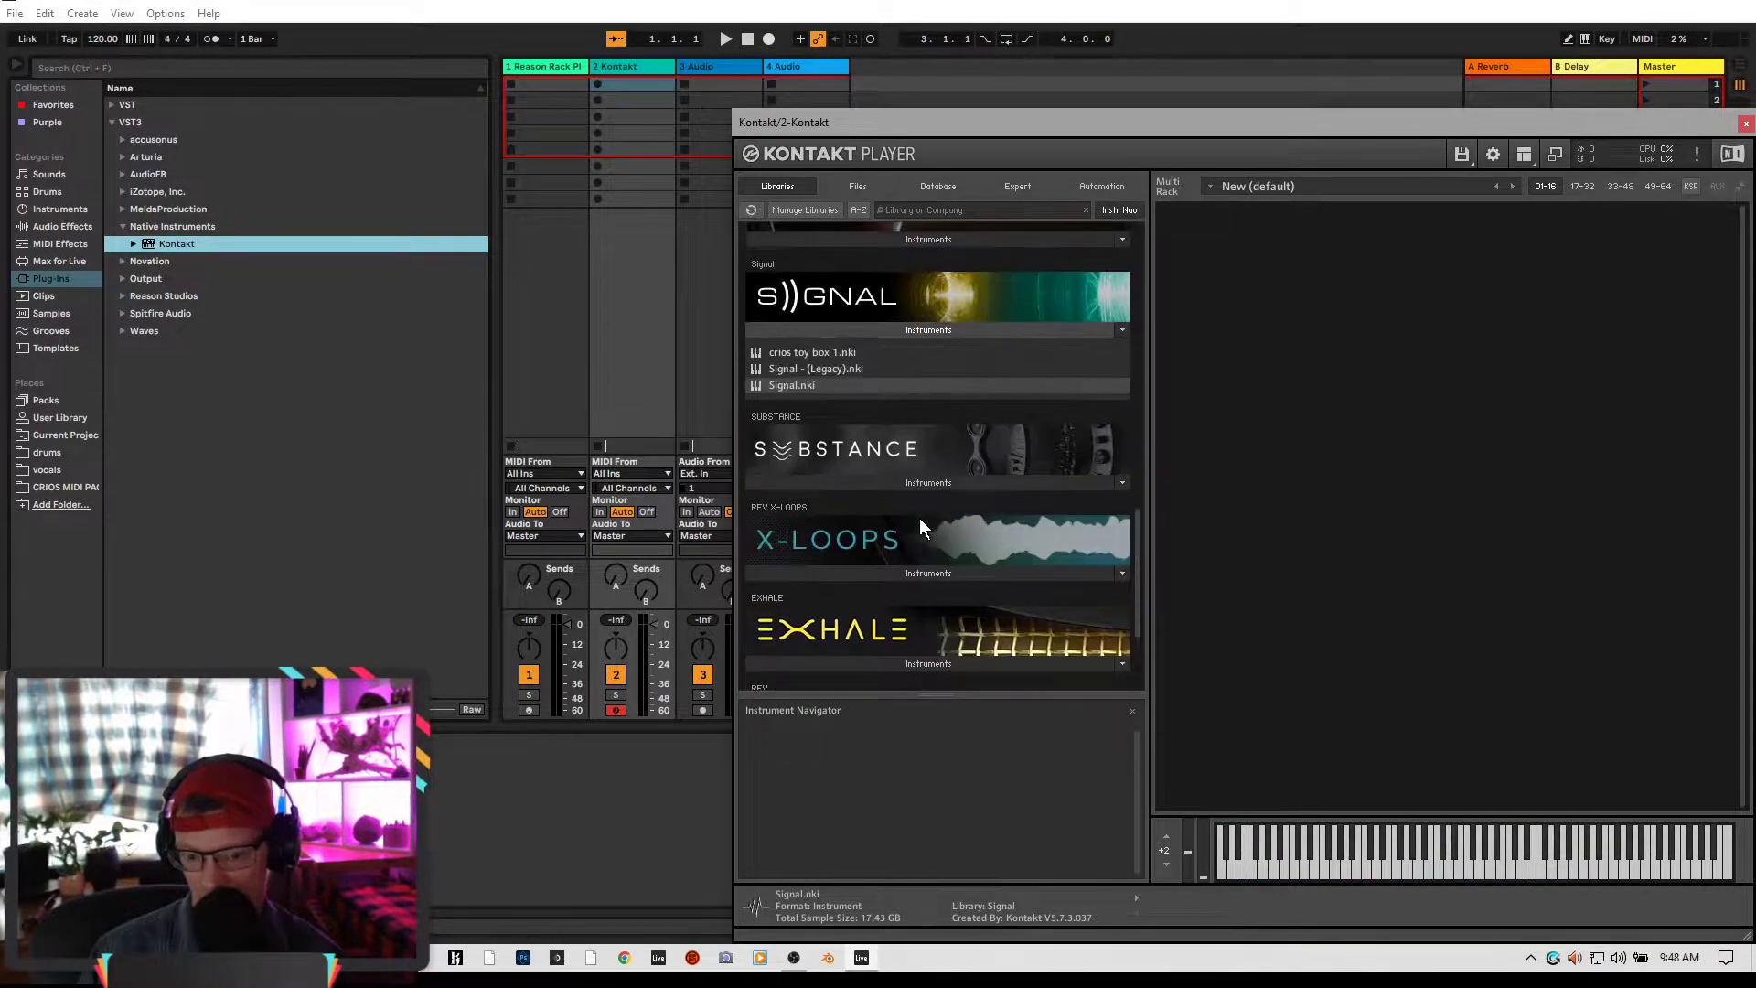
scroll(919, 518, "up", 1)
left_click(929, 511)
left_click_drag(789, 535, 1374, 540)
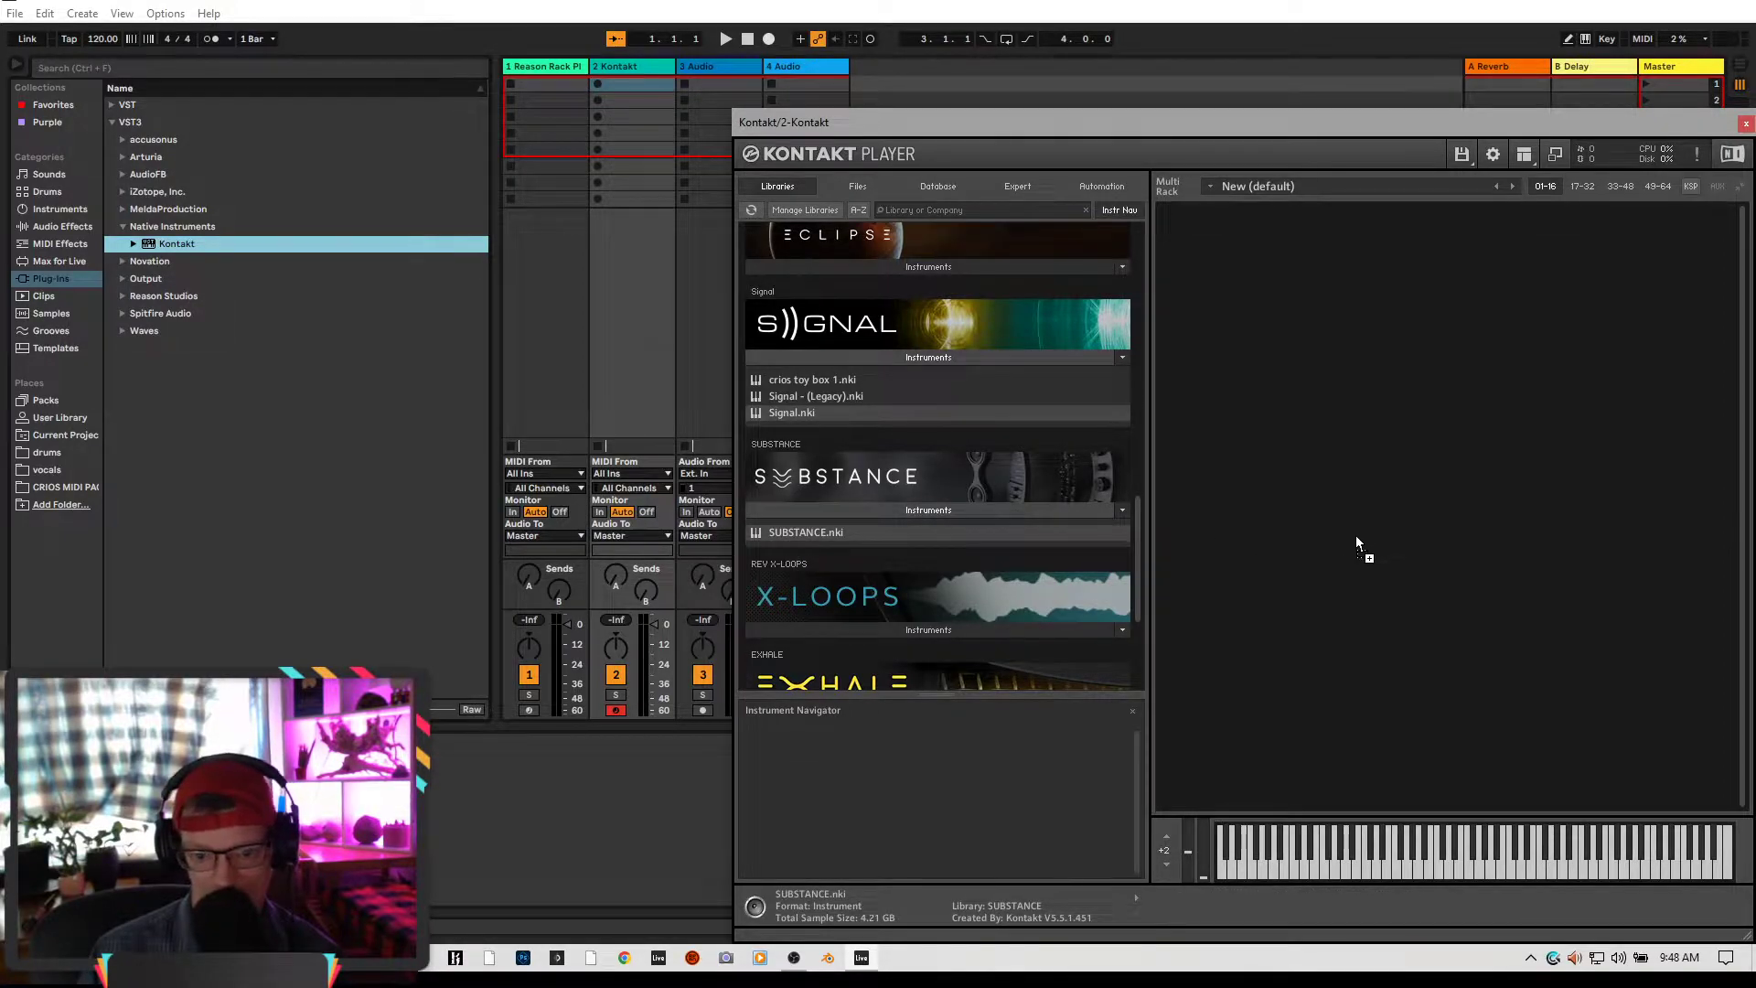
left_click_drag(1352, 538, 1339, 538)
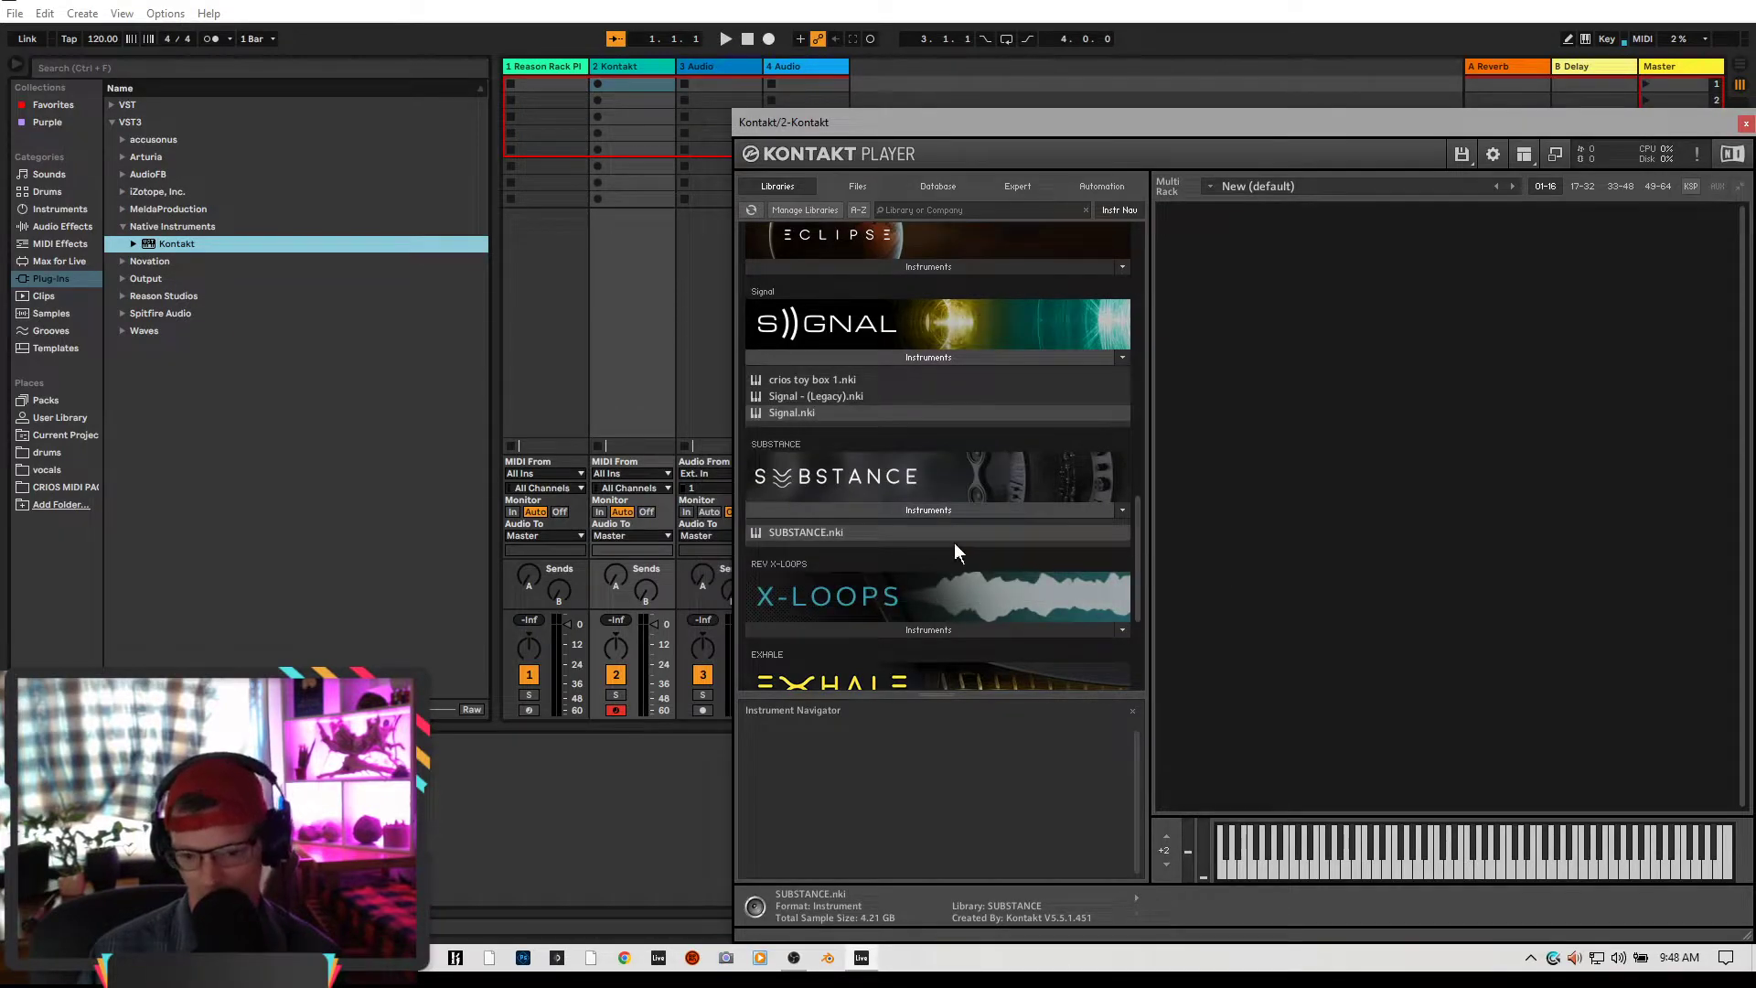
Load the 000. Init preset in SUBSTANCE and close the preset menu
left_click_drag(1285, 118, 813, 115)
left_click(940, 282)
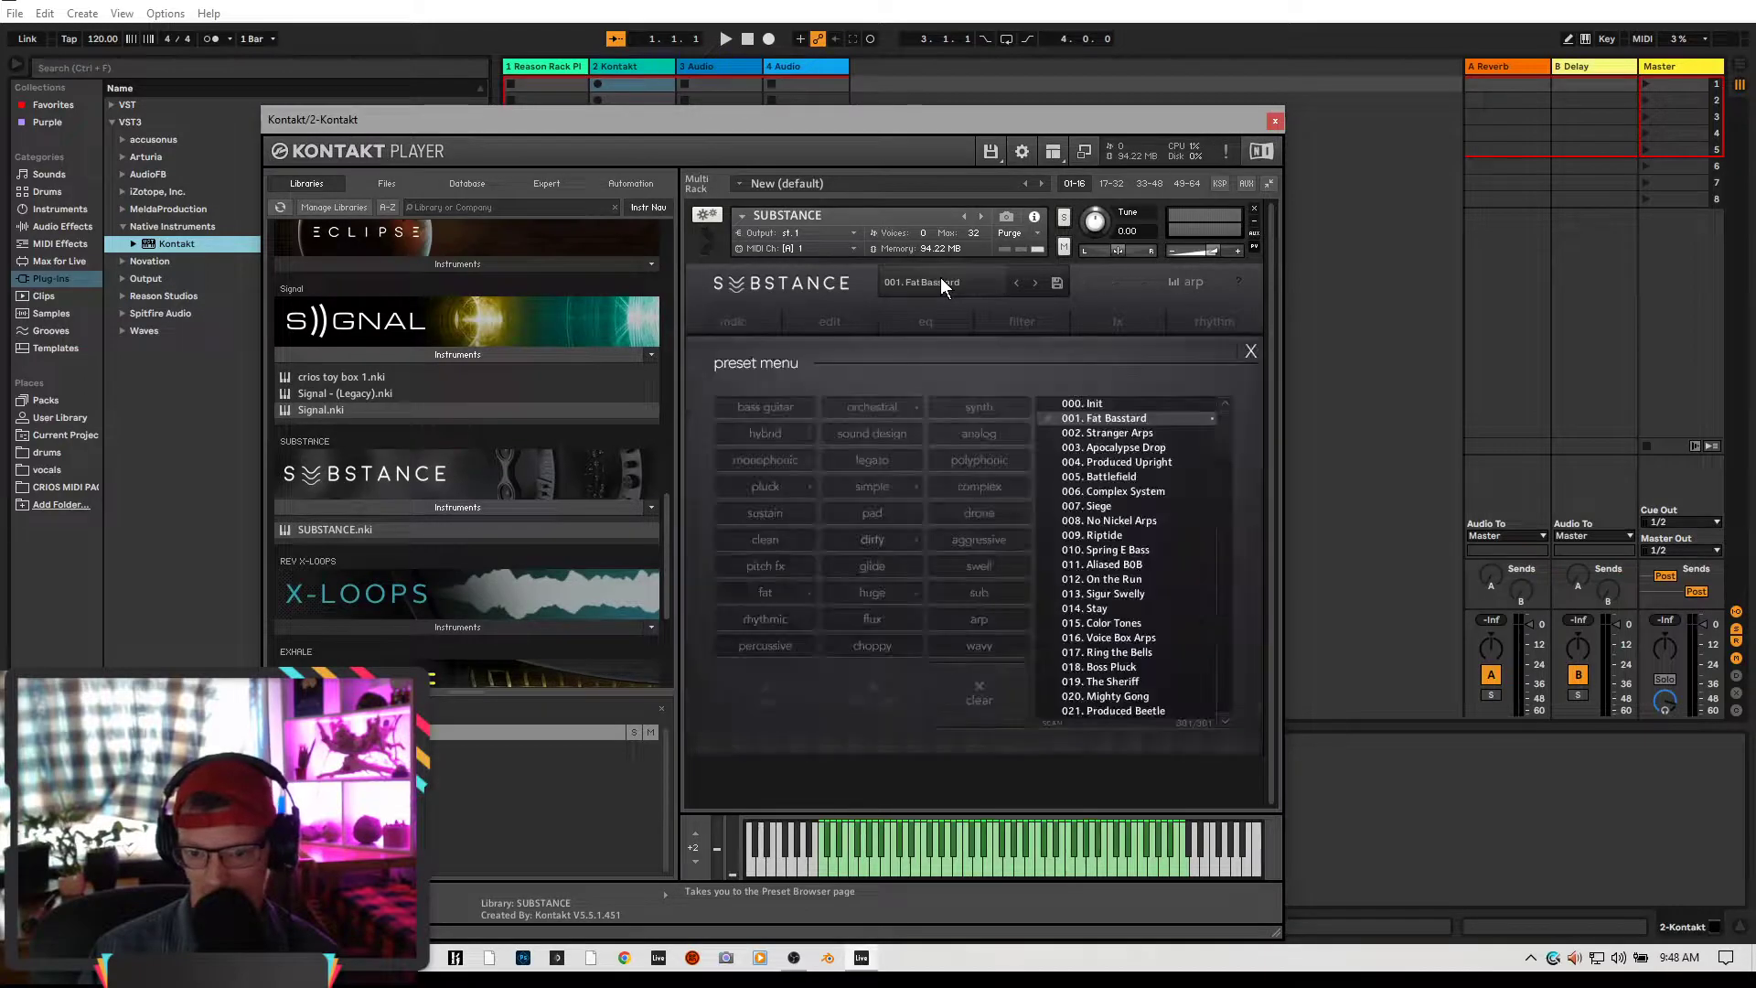
left_click(1094, 404)
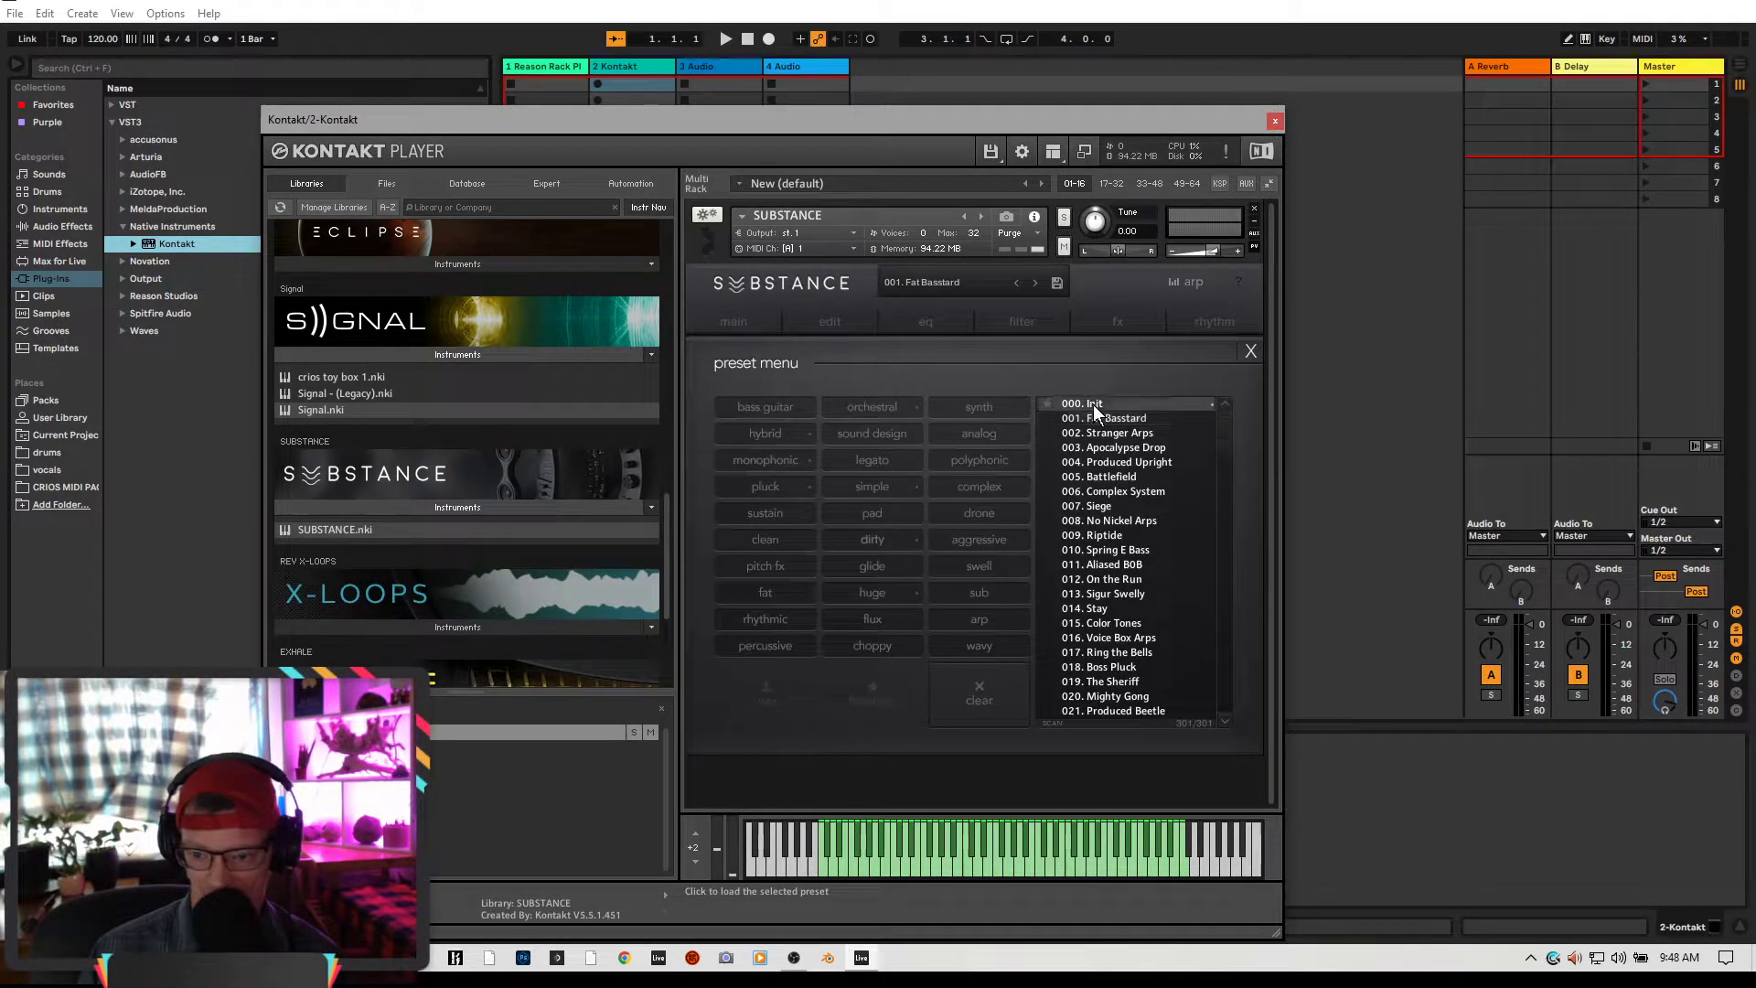
left_click(1250, 352)
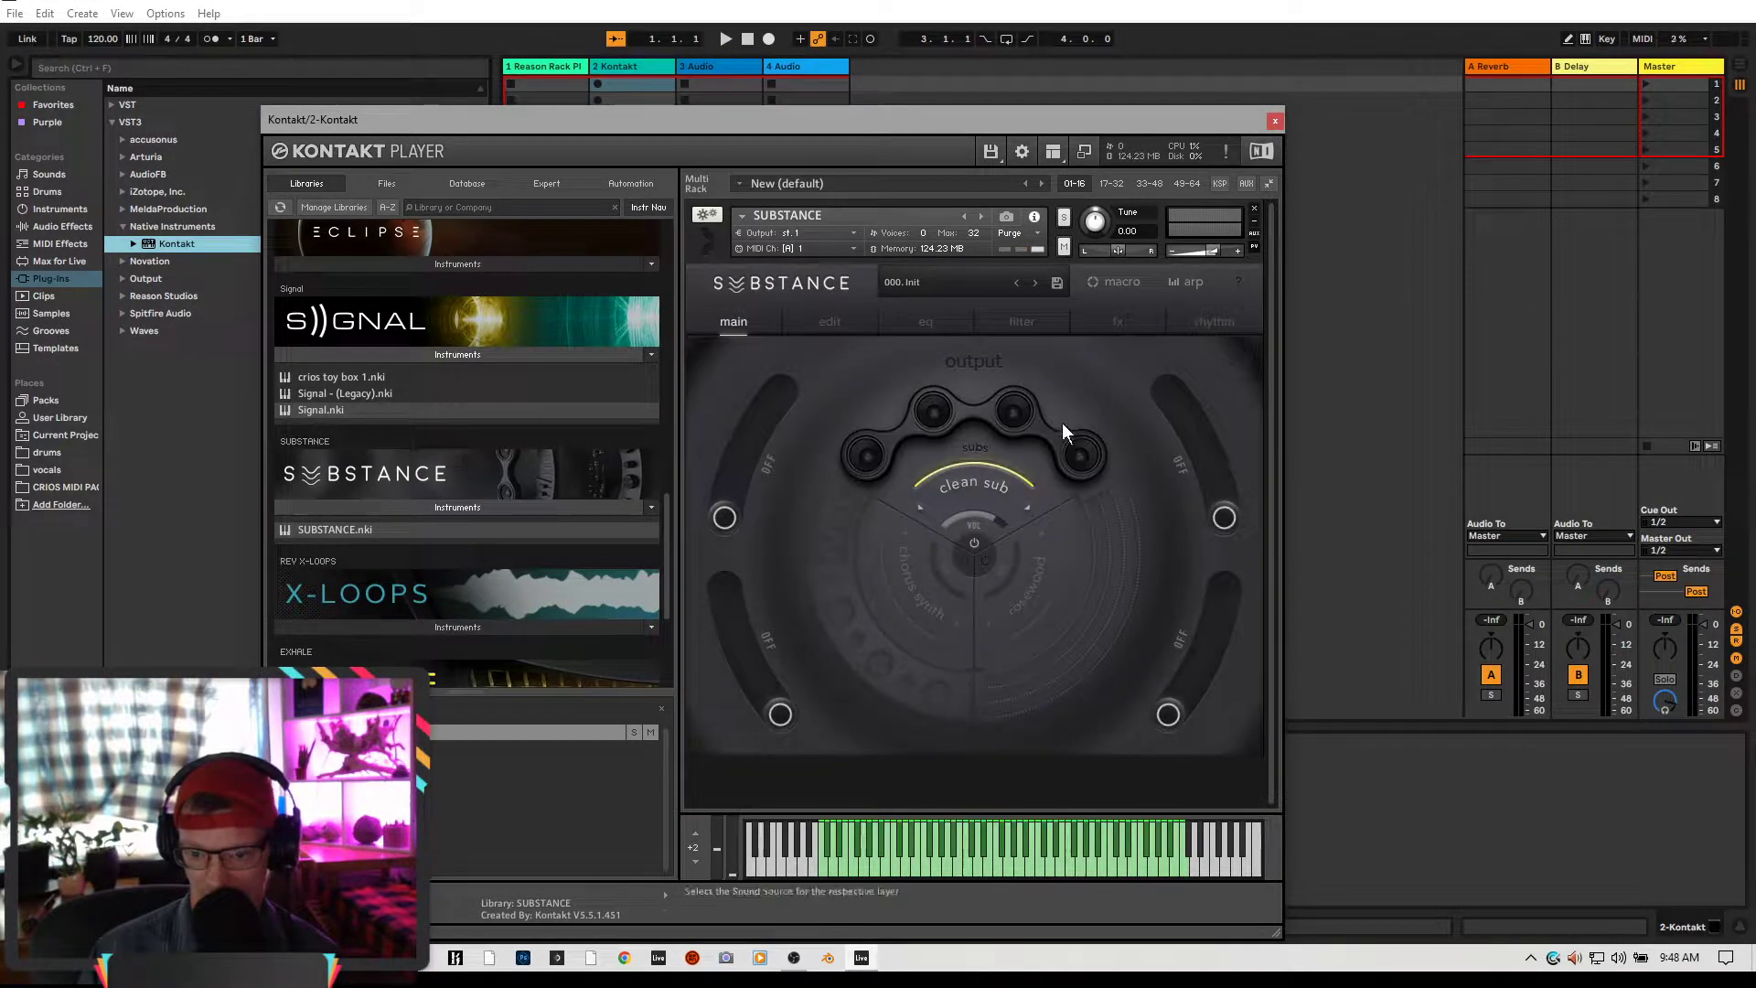
Change the SUBSTANCE clean sub layer's source to the bass guitars' warm tone and move the Kontakt window off the track area
left_click(969, 480)
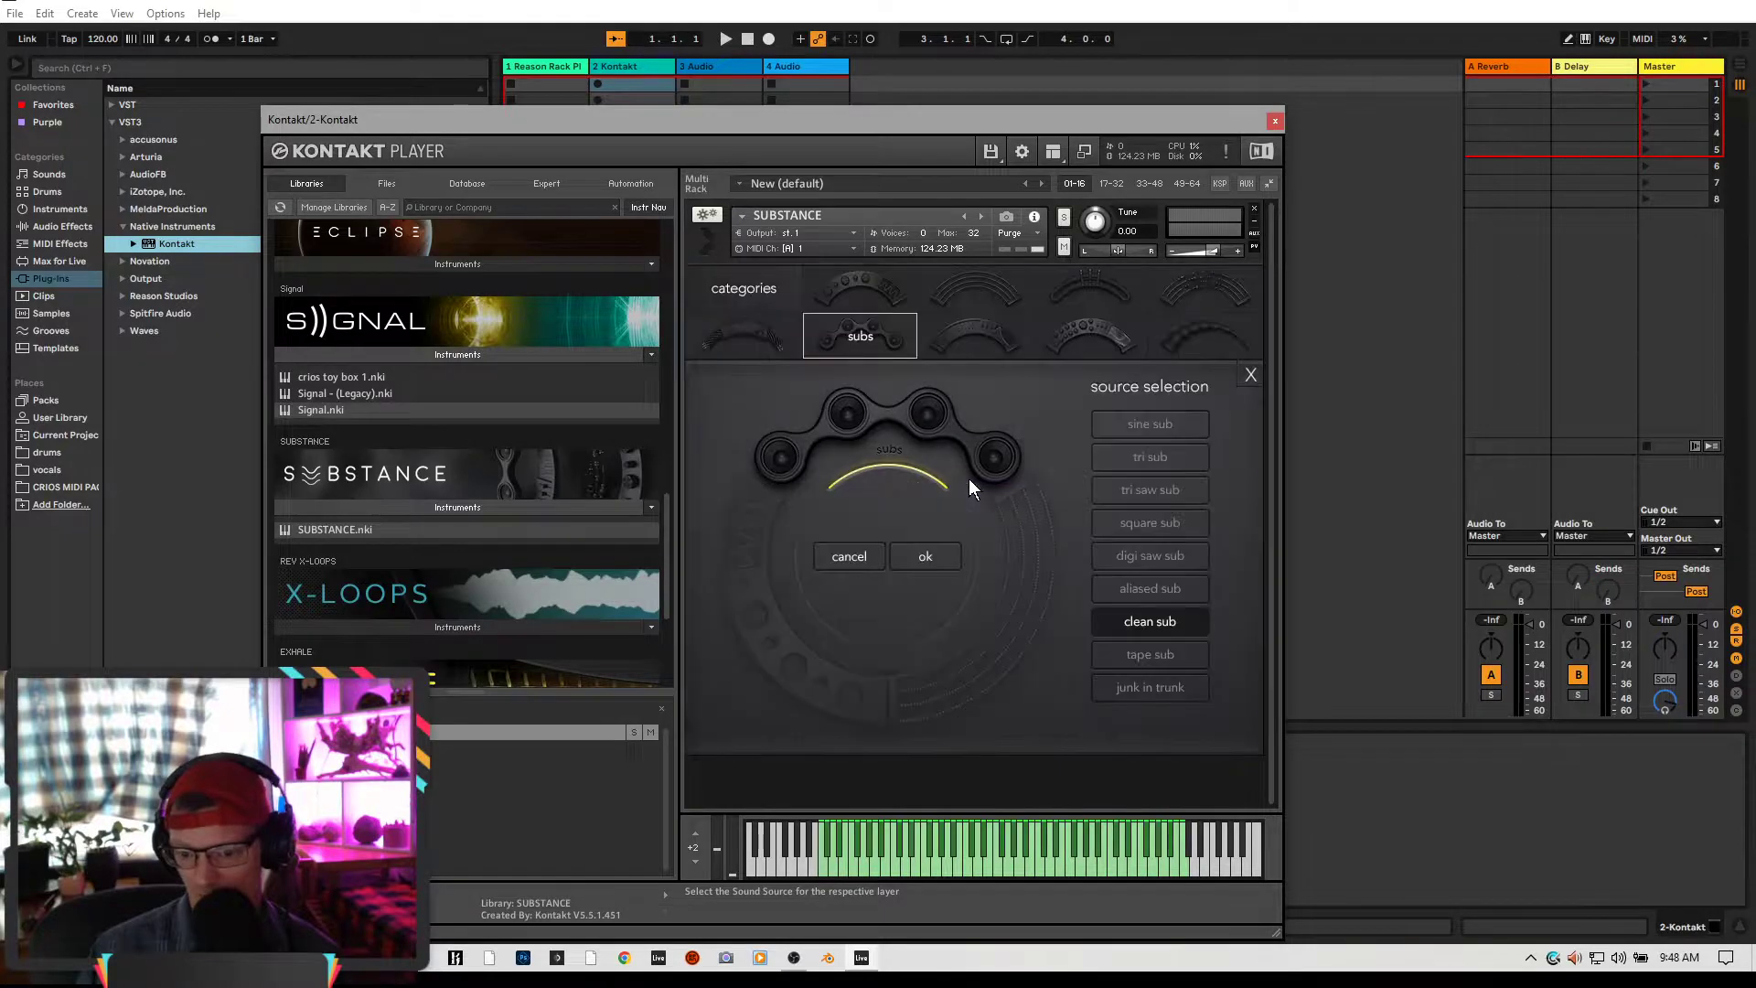
left_click(973, 287)
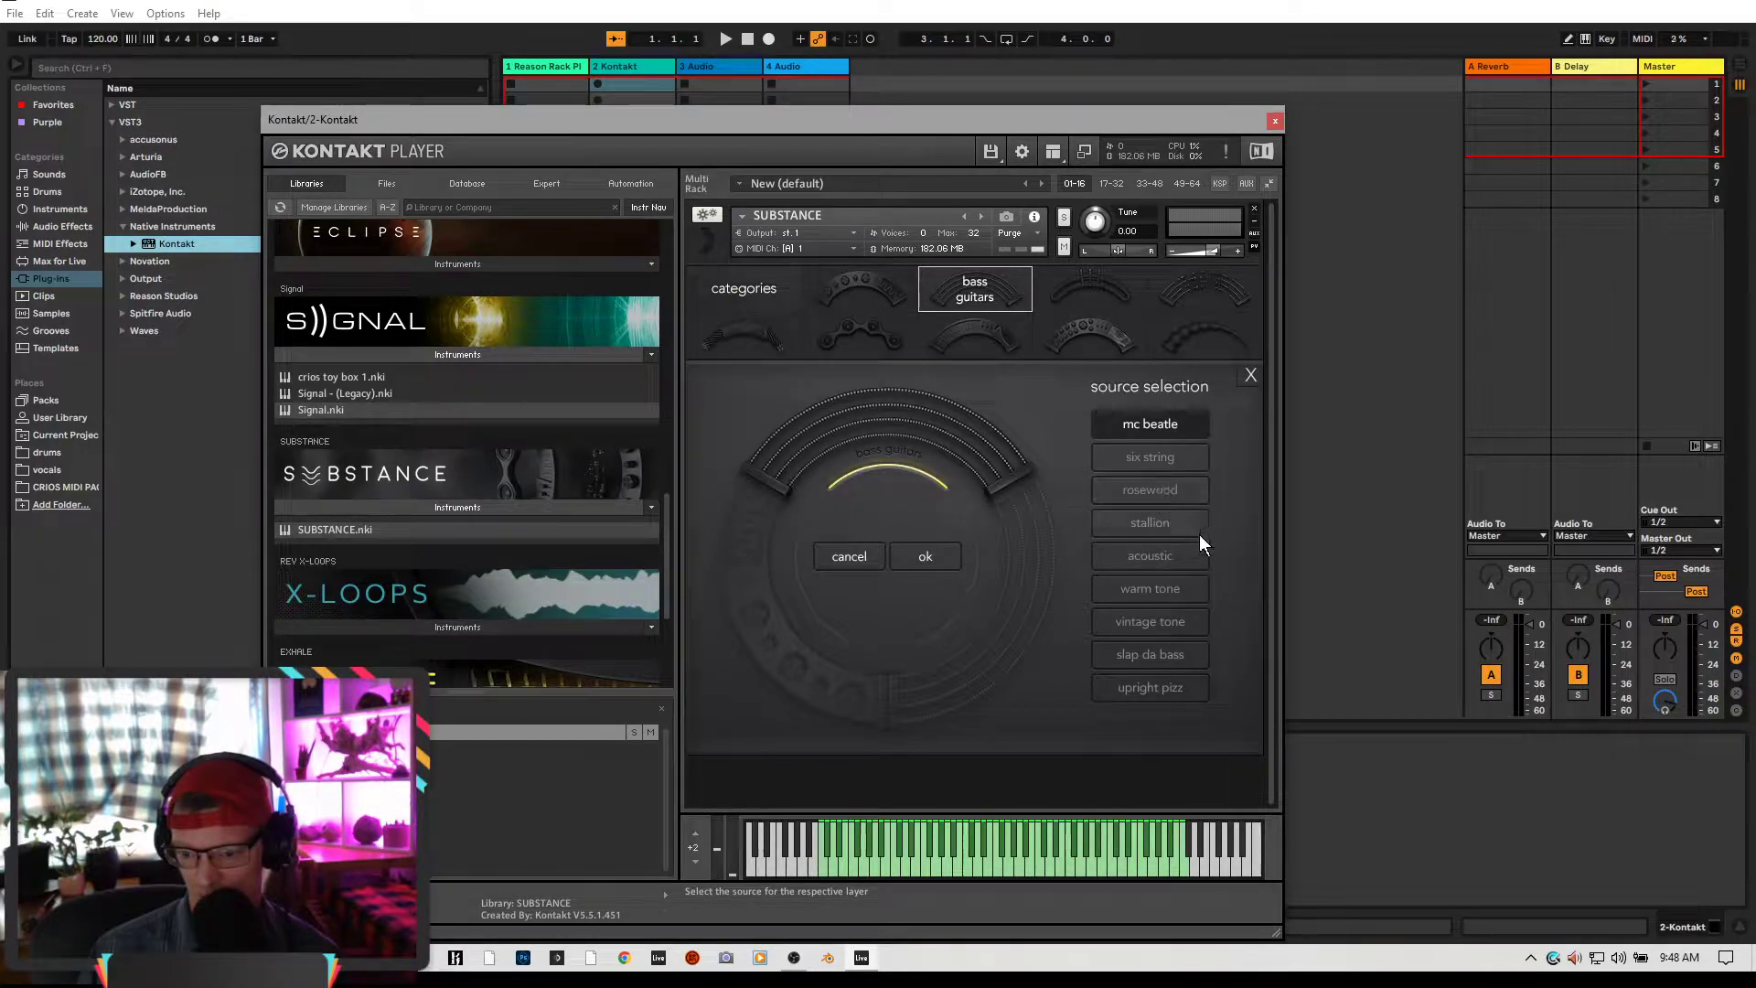
left_click(1163, 583)
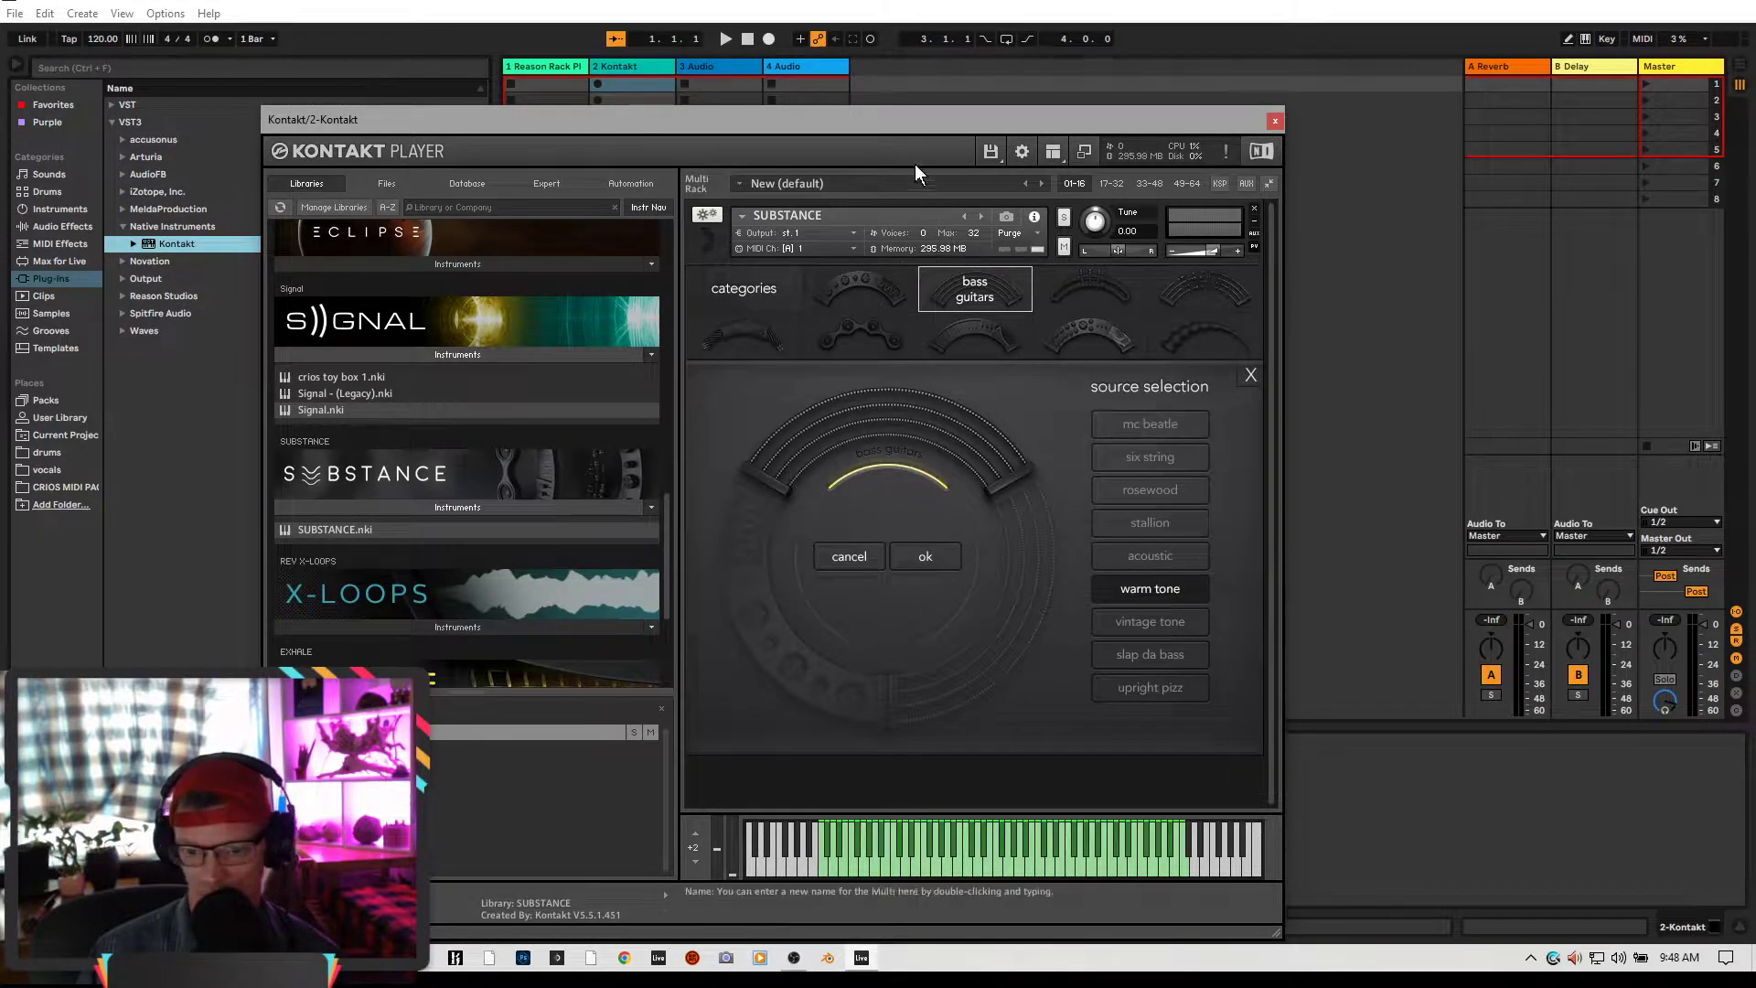
left_click_drag(942, 119, 1738, 150)
left_click_drag(1340, 150, 1736, 125)
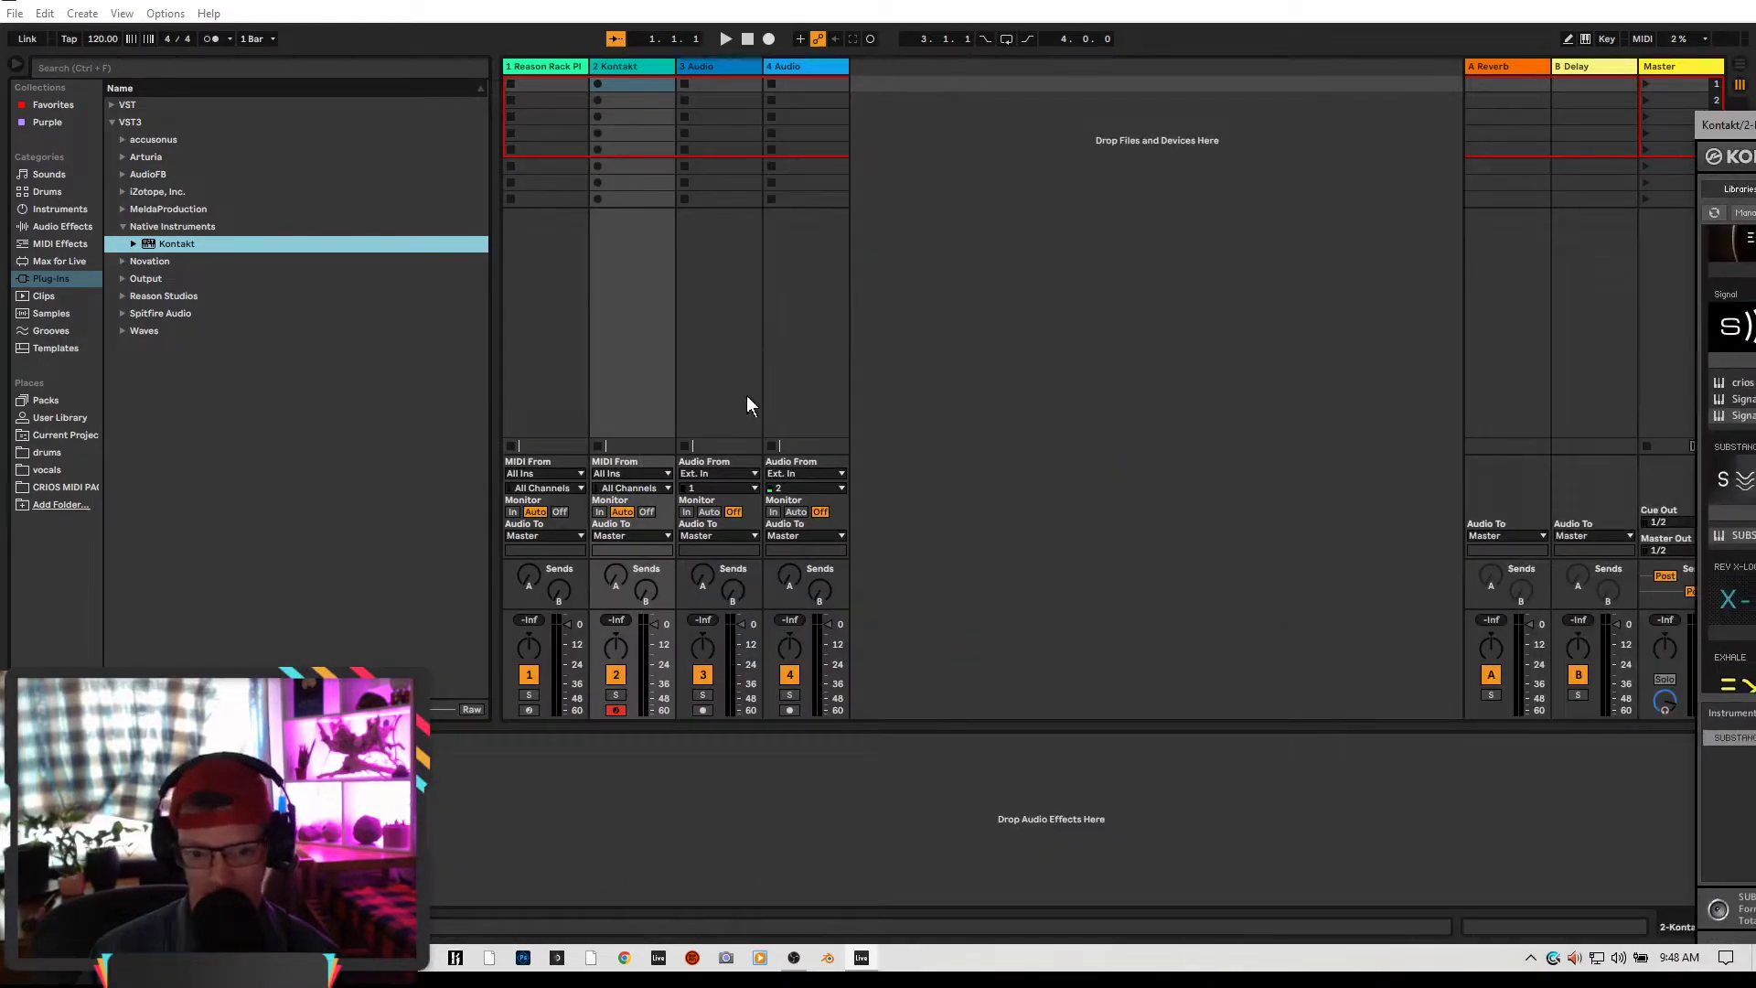
Try placing another Kontakt instance on the Reason Rack Plugin track, and undo that placement
left_click(645, 473)
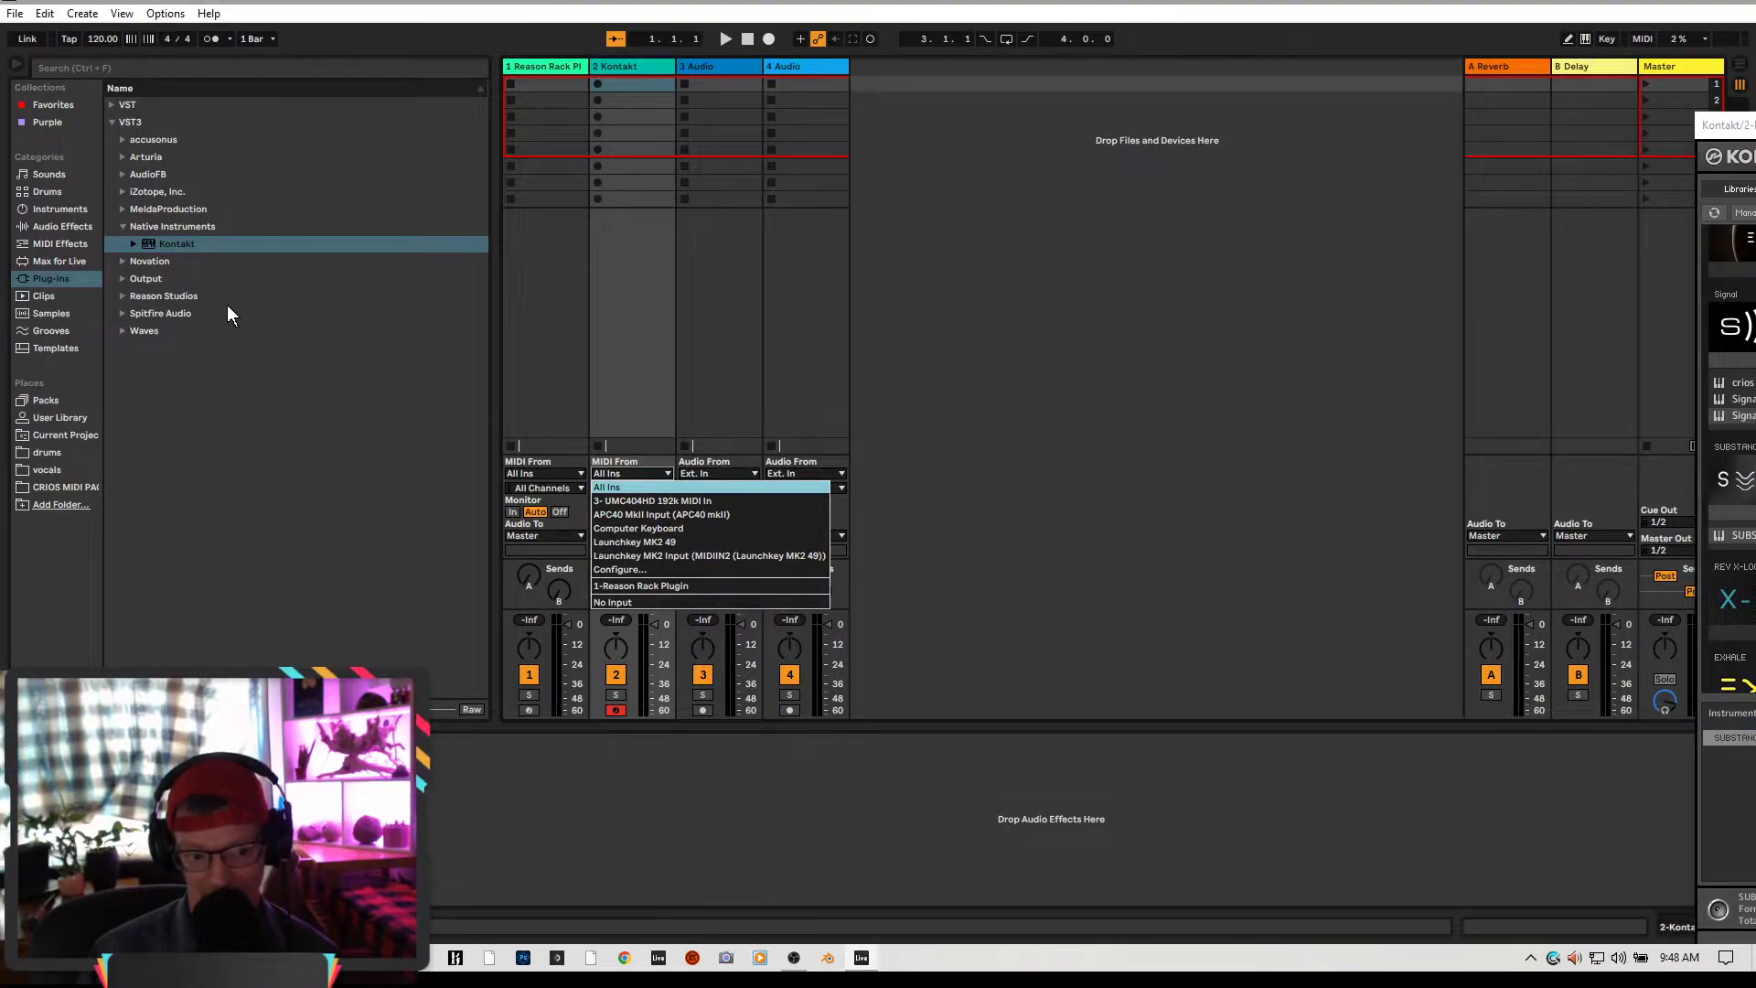
left_click(540, 64)
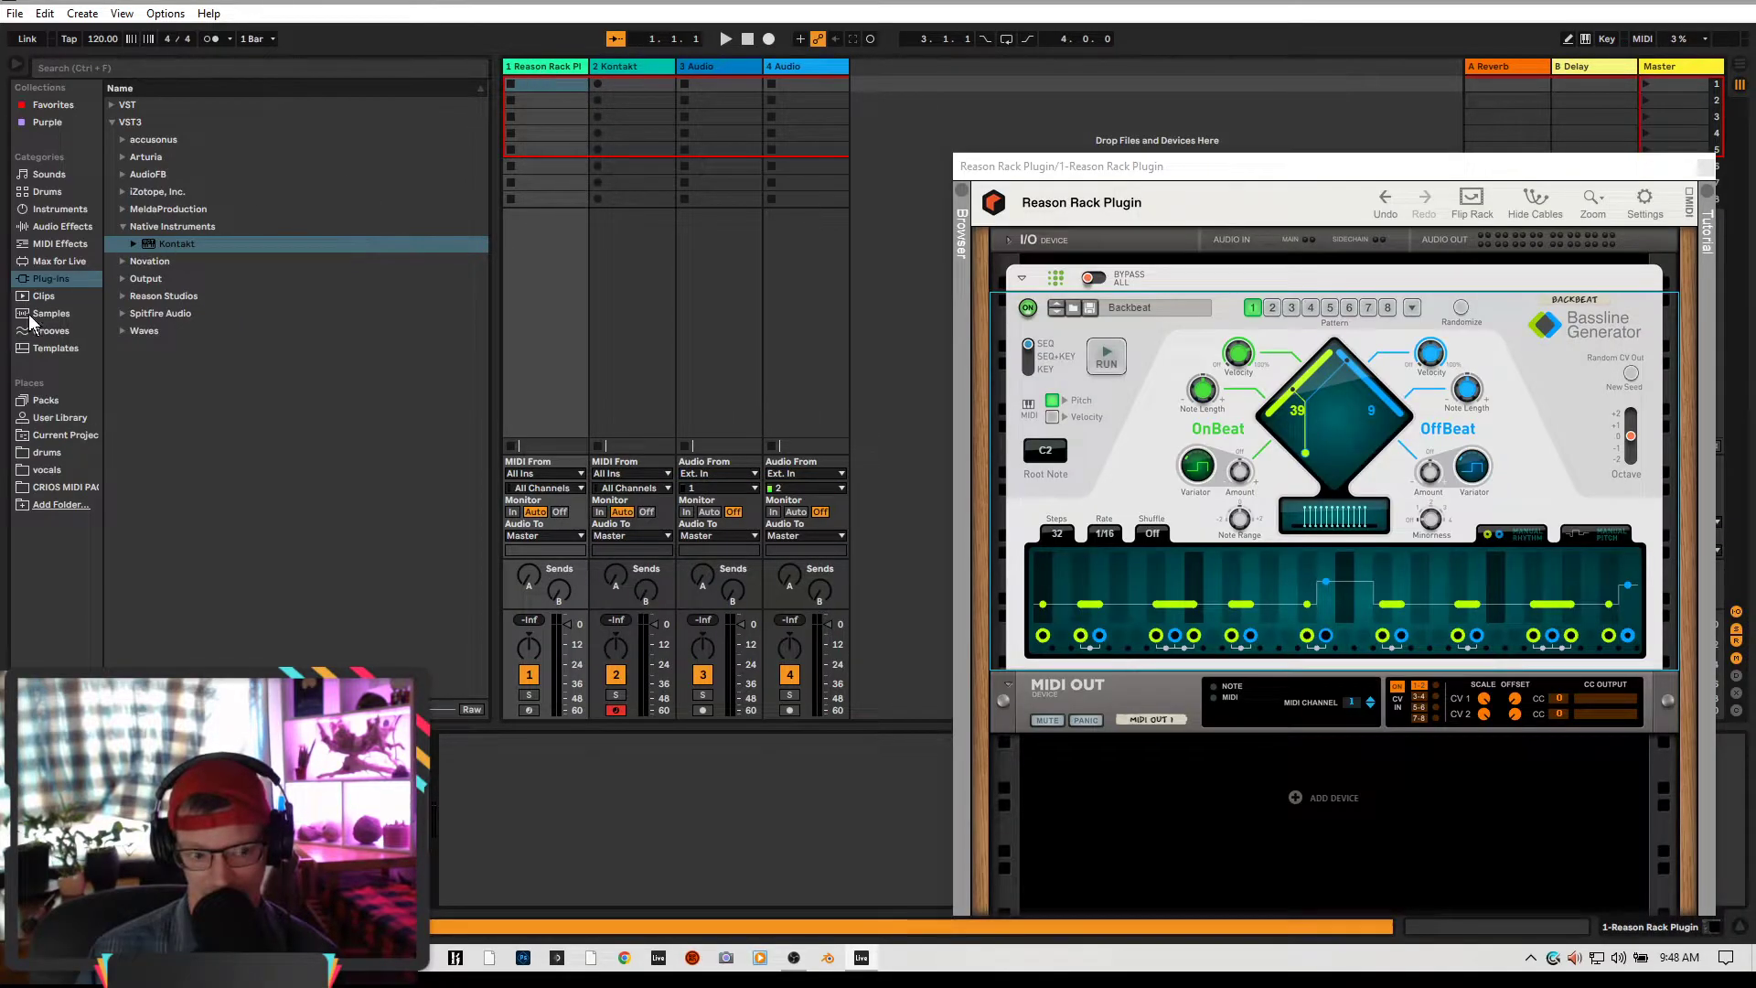
left_click_drag(150, 244, 629, 820)
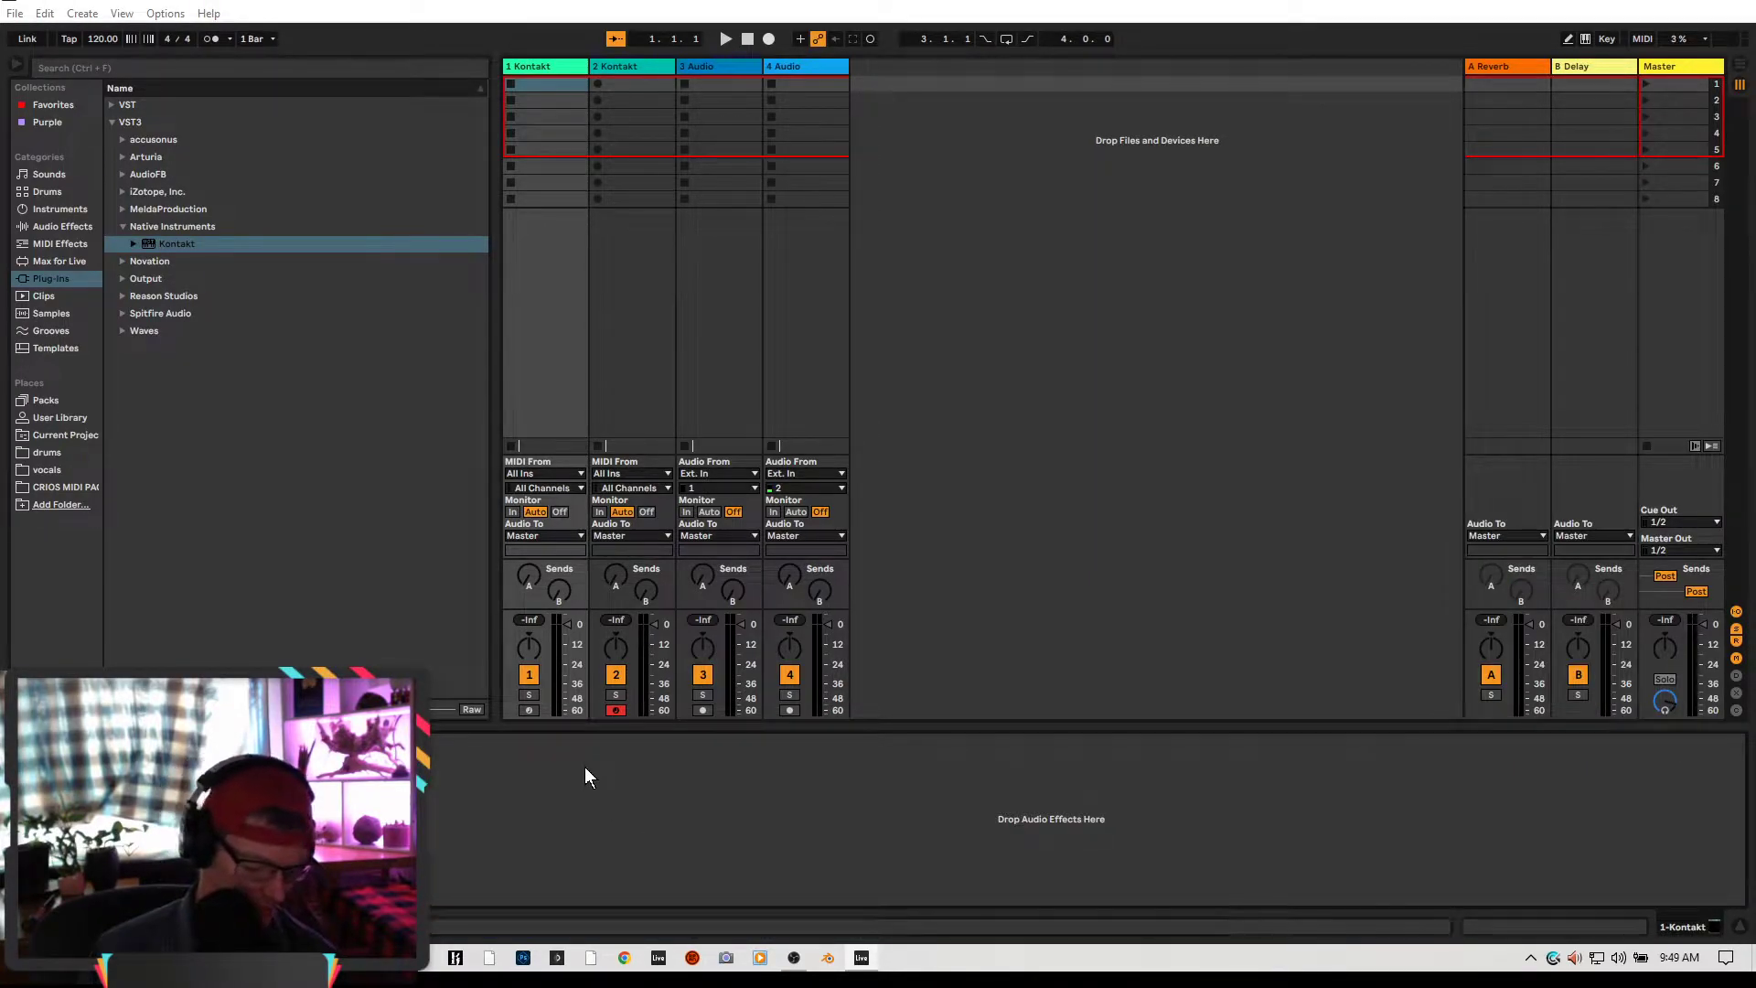
key("ctrl+z")
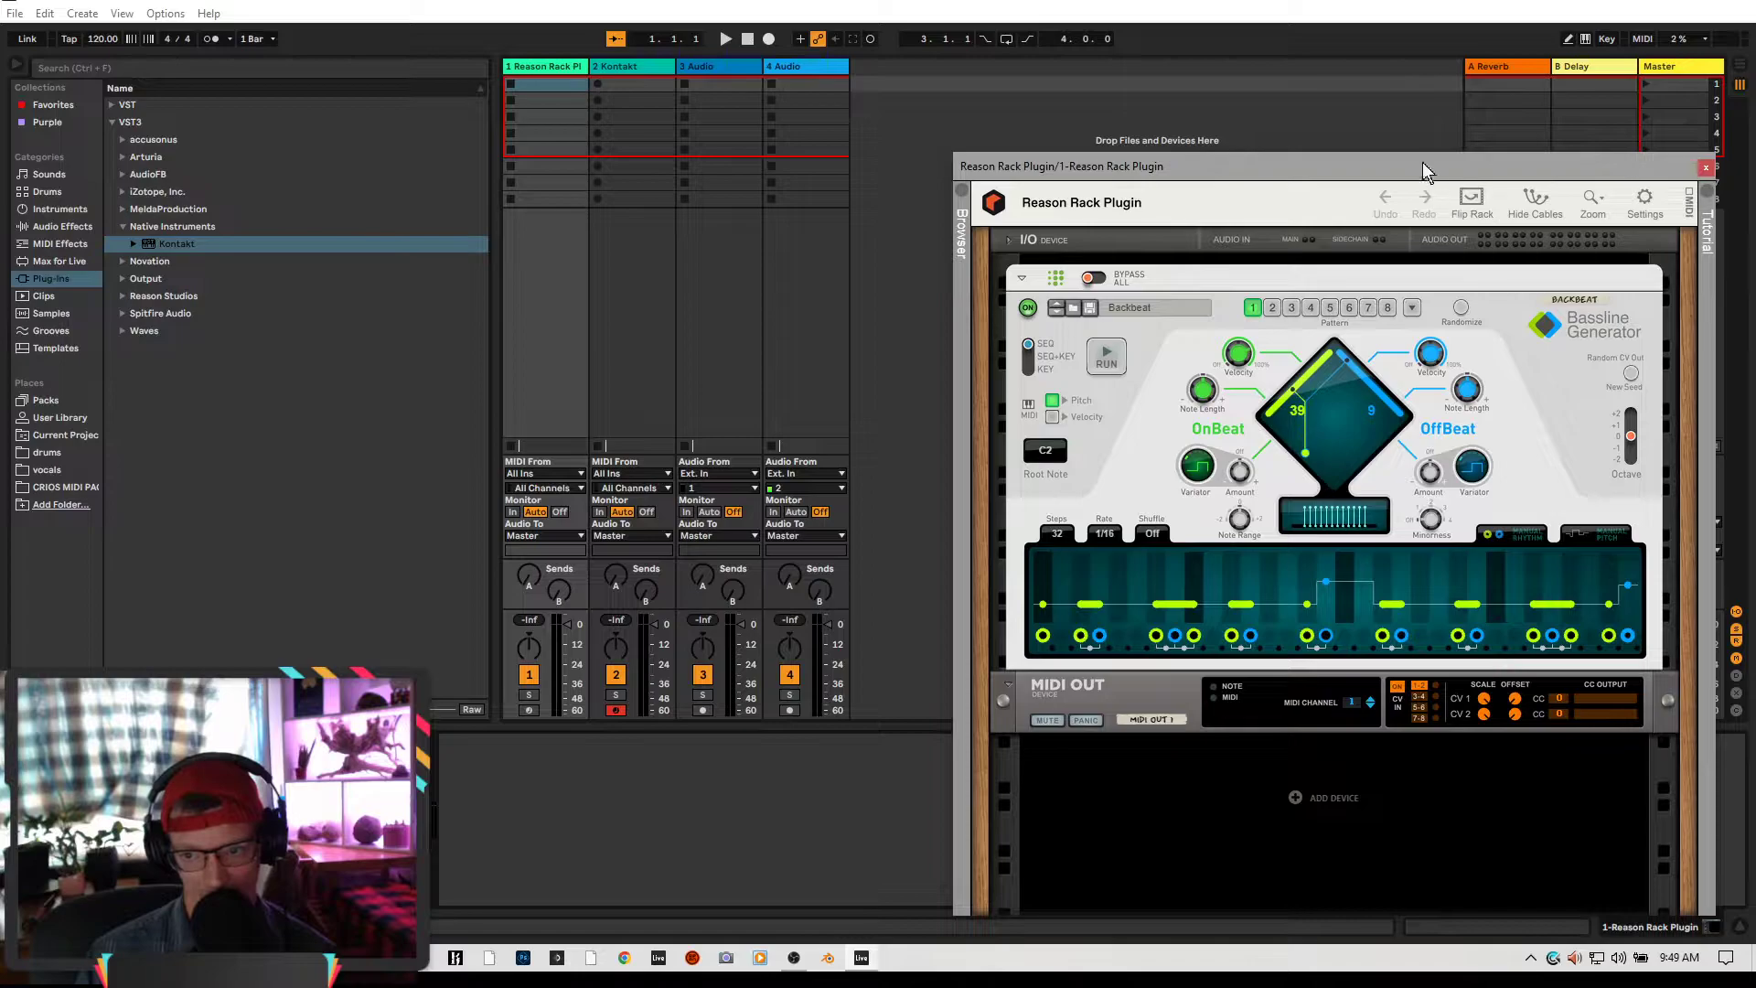
Route the Kontakt track's MIDI input from 1-Reason Rack Plugin using its Reason Rack Plugin output, and set monitoring to In
mouse_move(1403, 165)
left_mouse_down()
mouse_move(553, 476)
mouse_move(451, 578)
mouse_move(1292, 286)
mouse_move(1416, 183)
left_mouse_up()
left_click(651, 474)
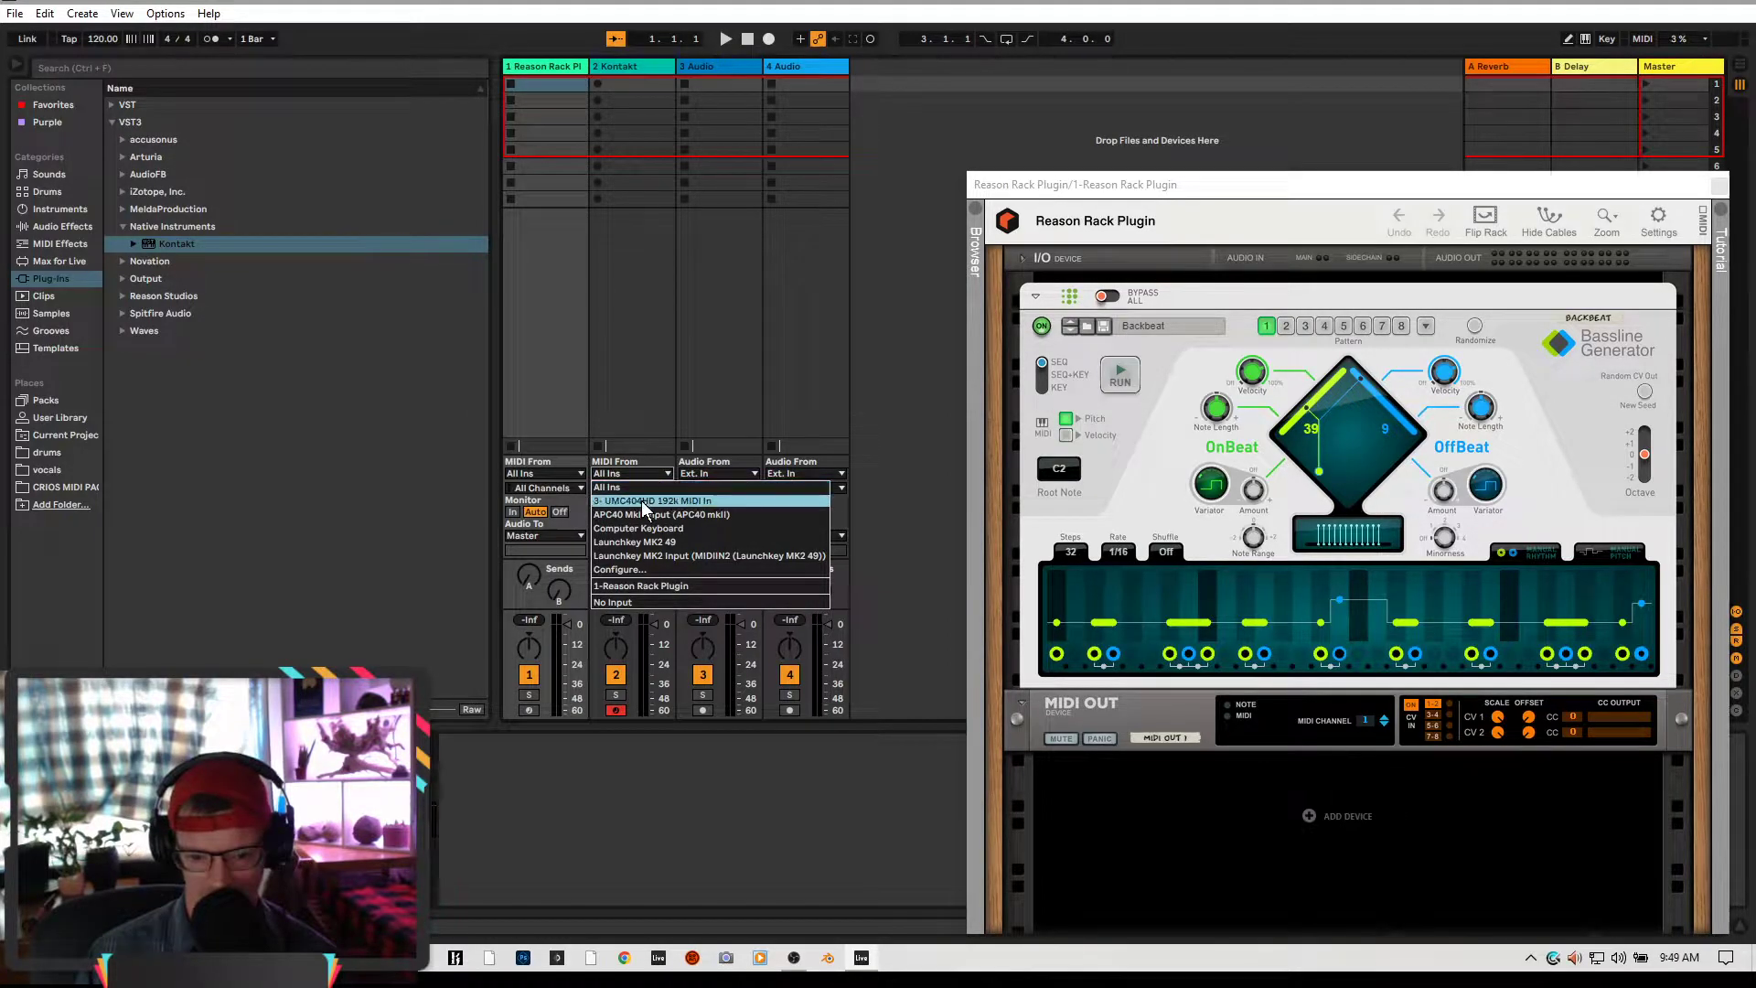
left_click(640, 586)
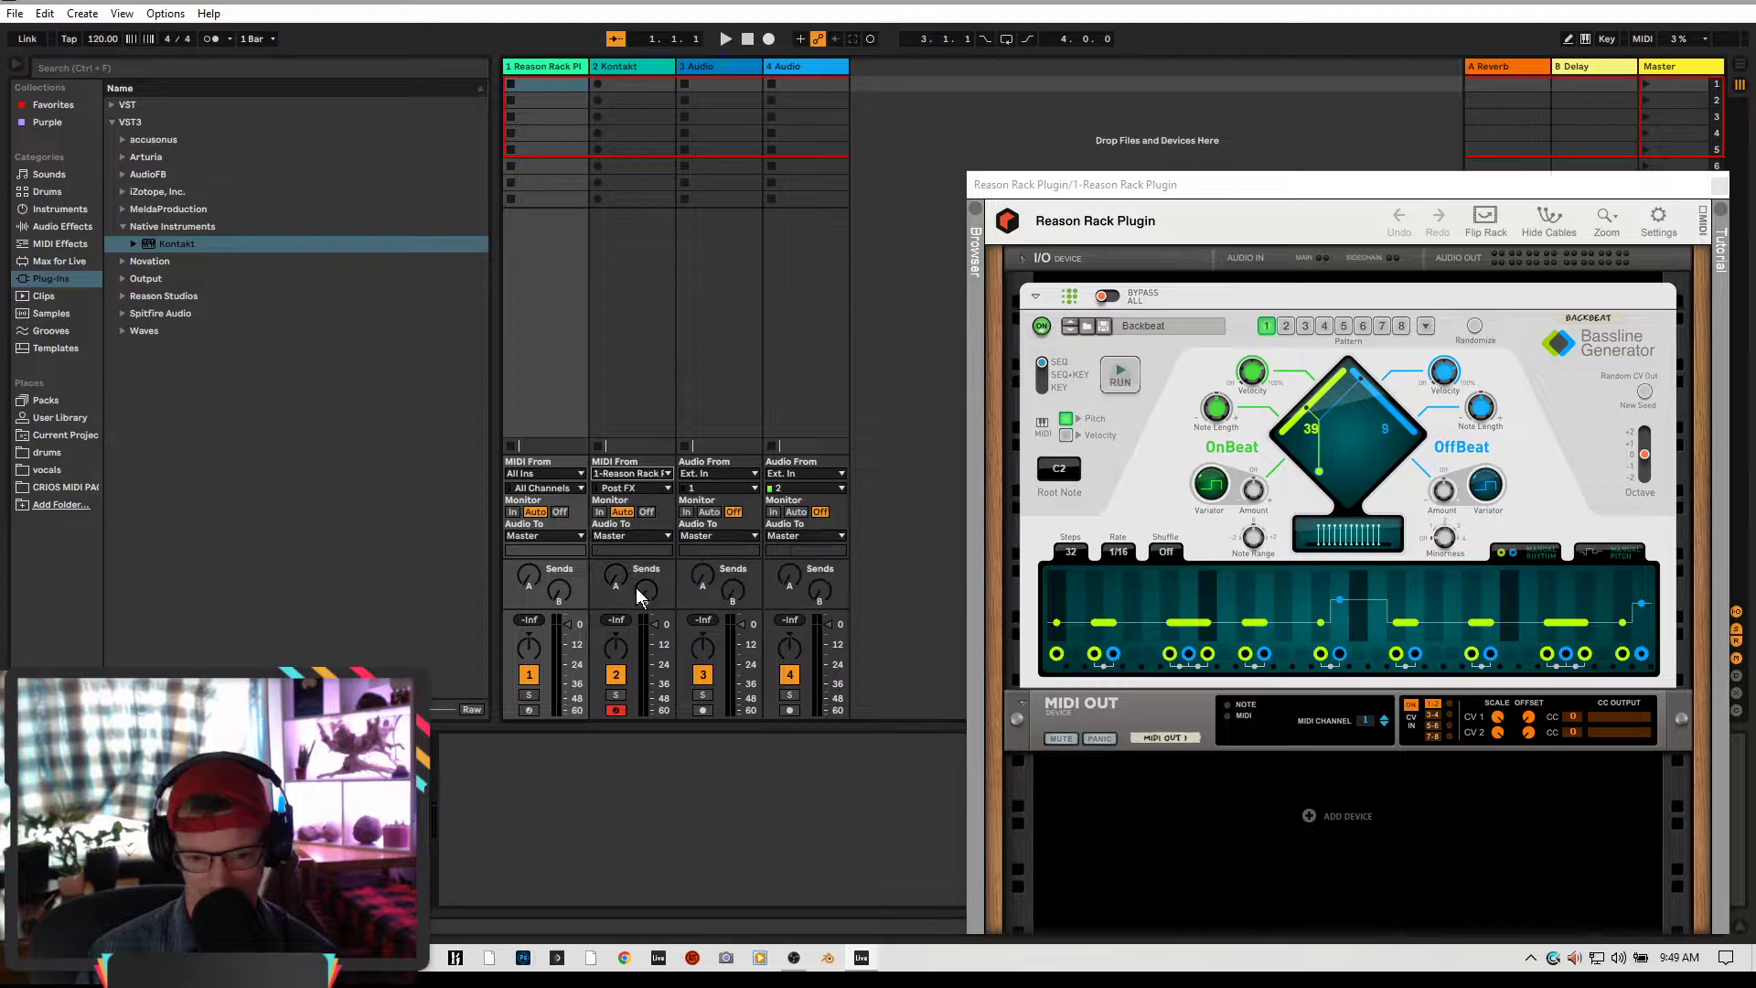
left_click(631, 488)
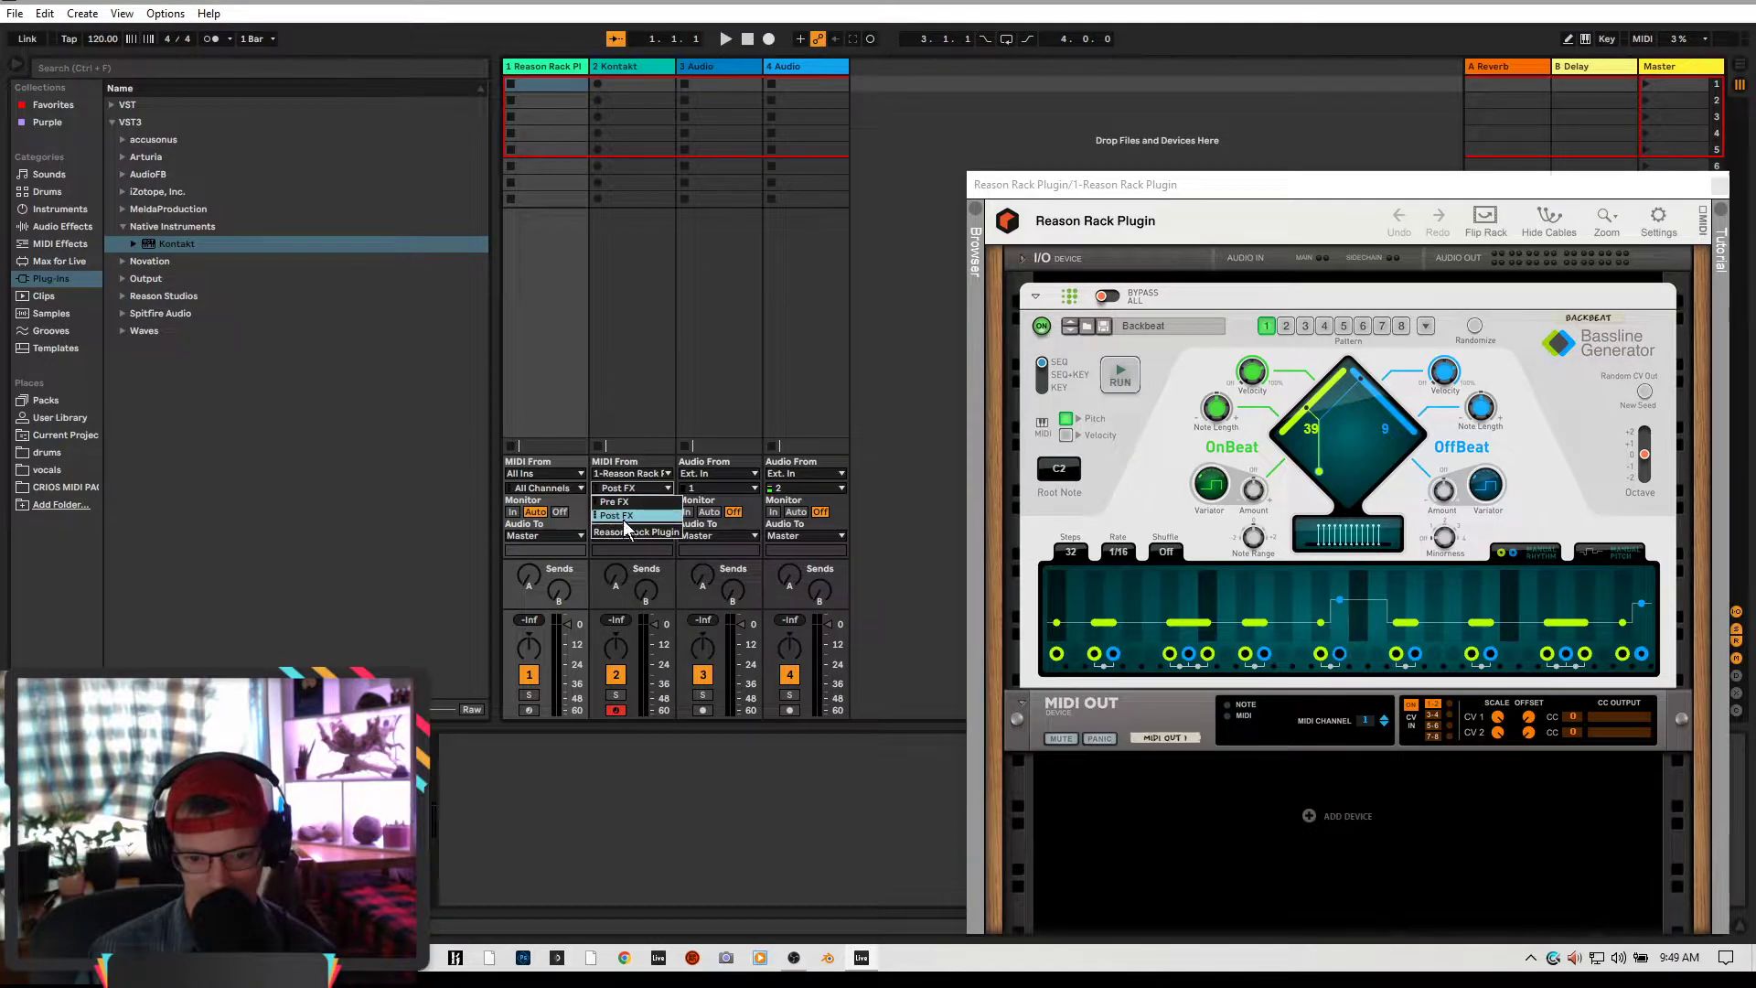
left_click(621, 532)
left_click(600, 513)
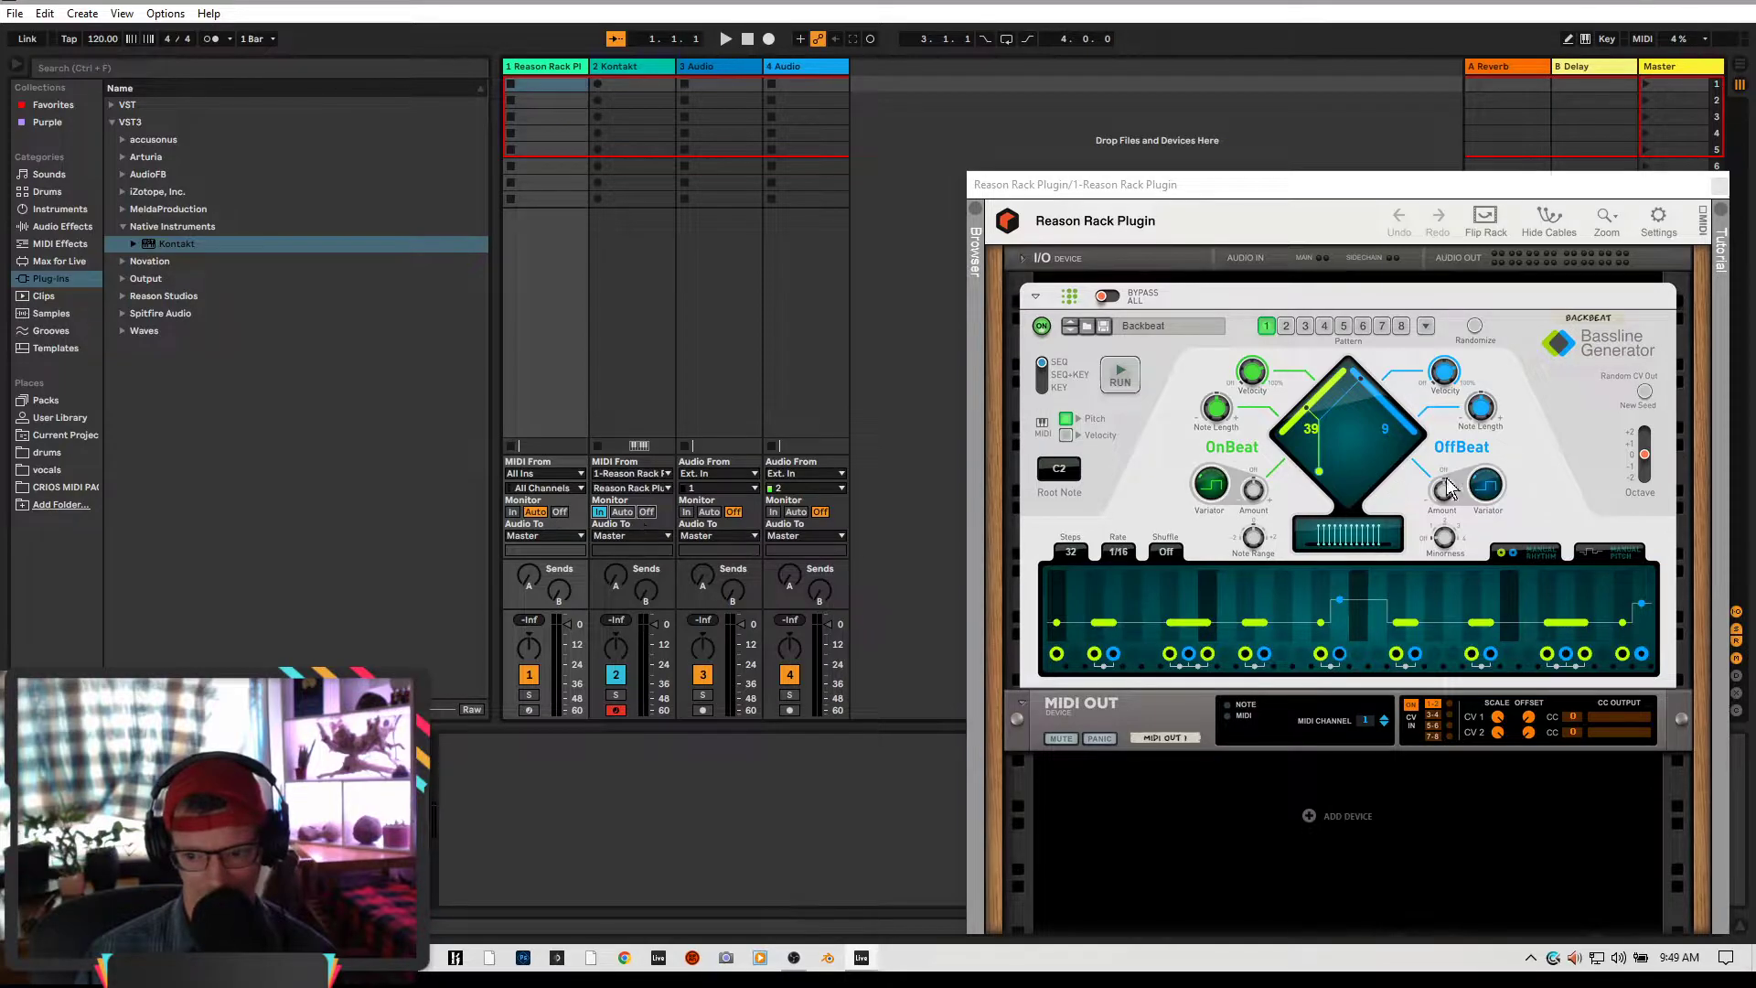
Start playback and lower the Bassline Generator's octave to -1
left_click_drag(1298, 180, 1130, 98)
key("space")
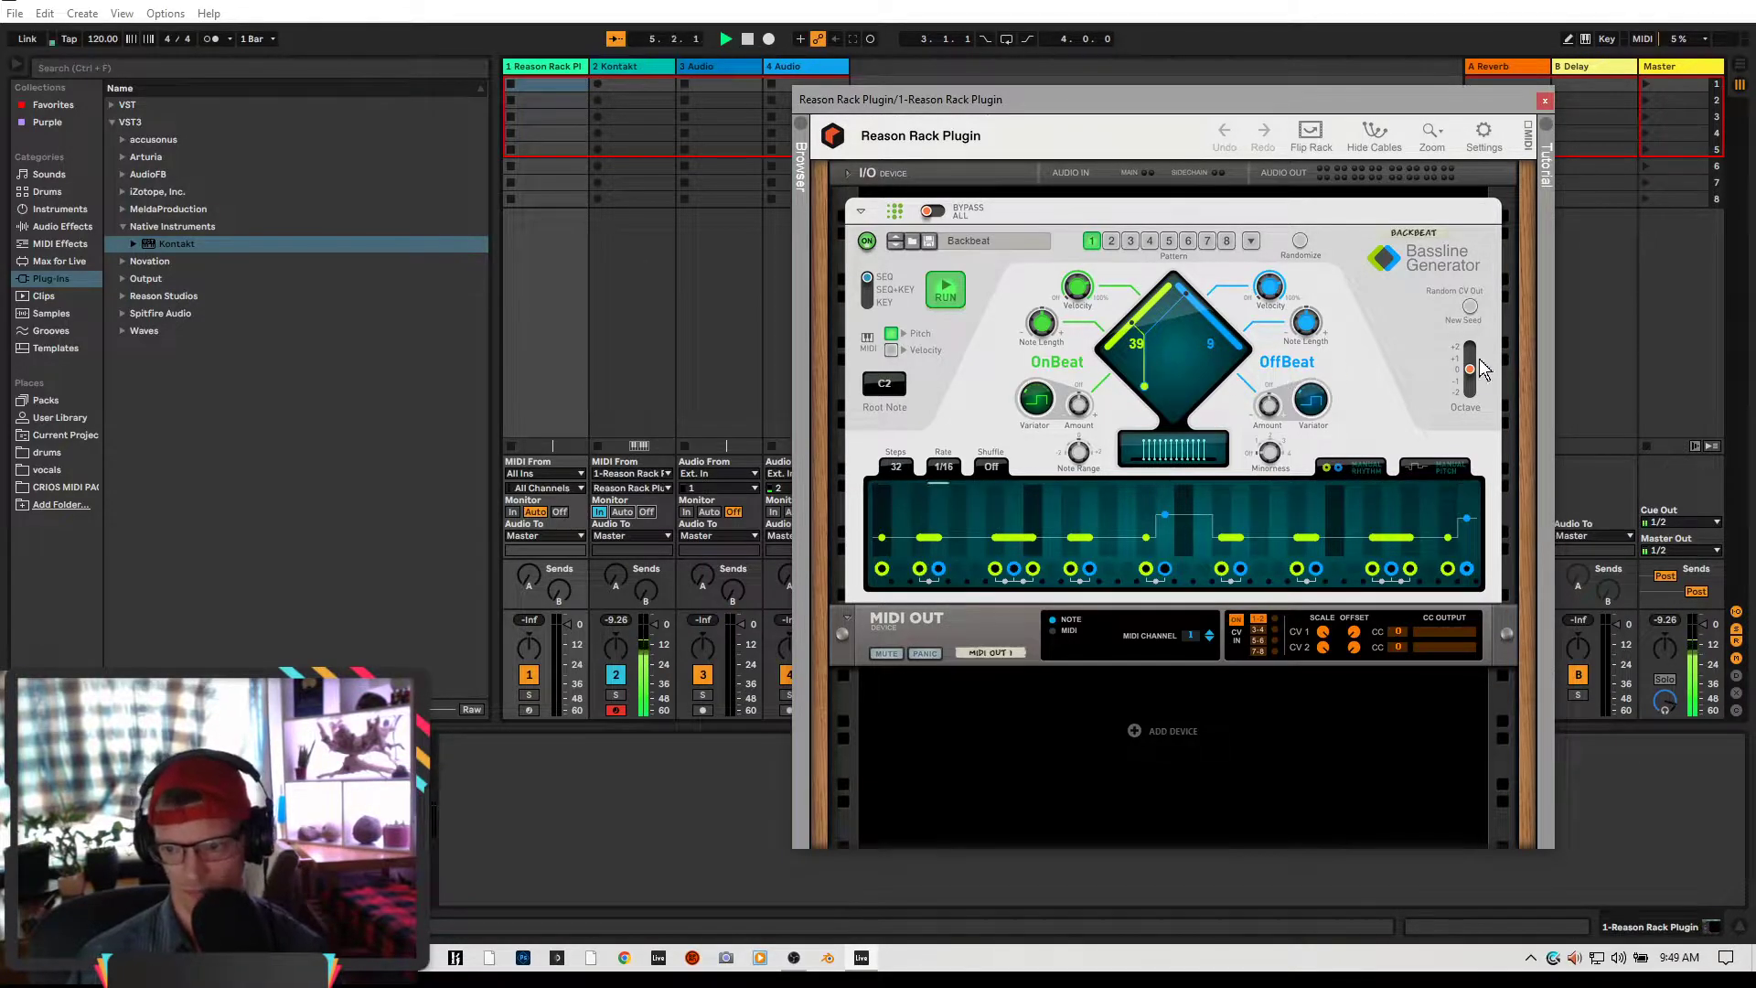
left_click_drag(1471, 371, 1470, 393)
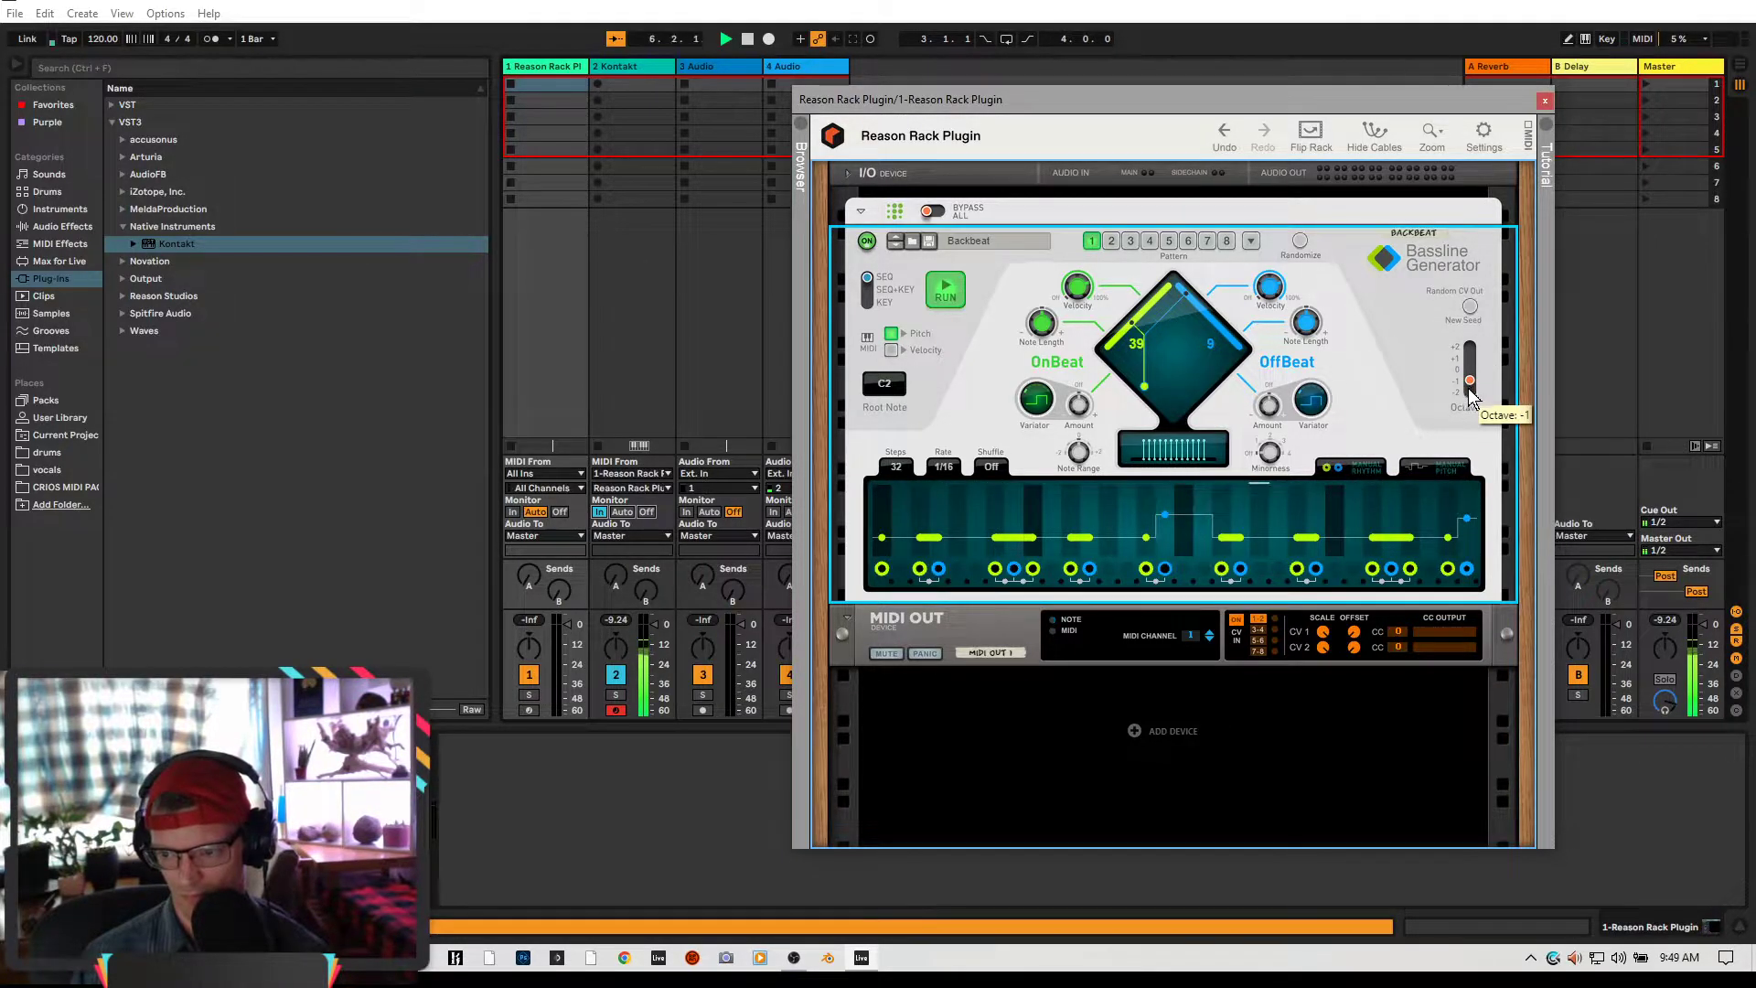
Audition vintage tone, acoustic, stallion, rosewood and six string as SUBSTANCE bass guitar sources, ending on mc beatle
left_click_drag(1134, 98, 848, 119)
left_click(649, 66)
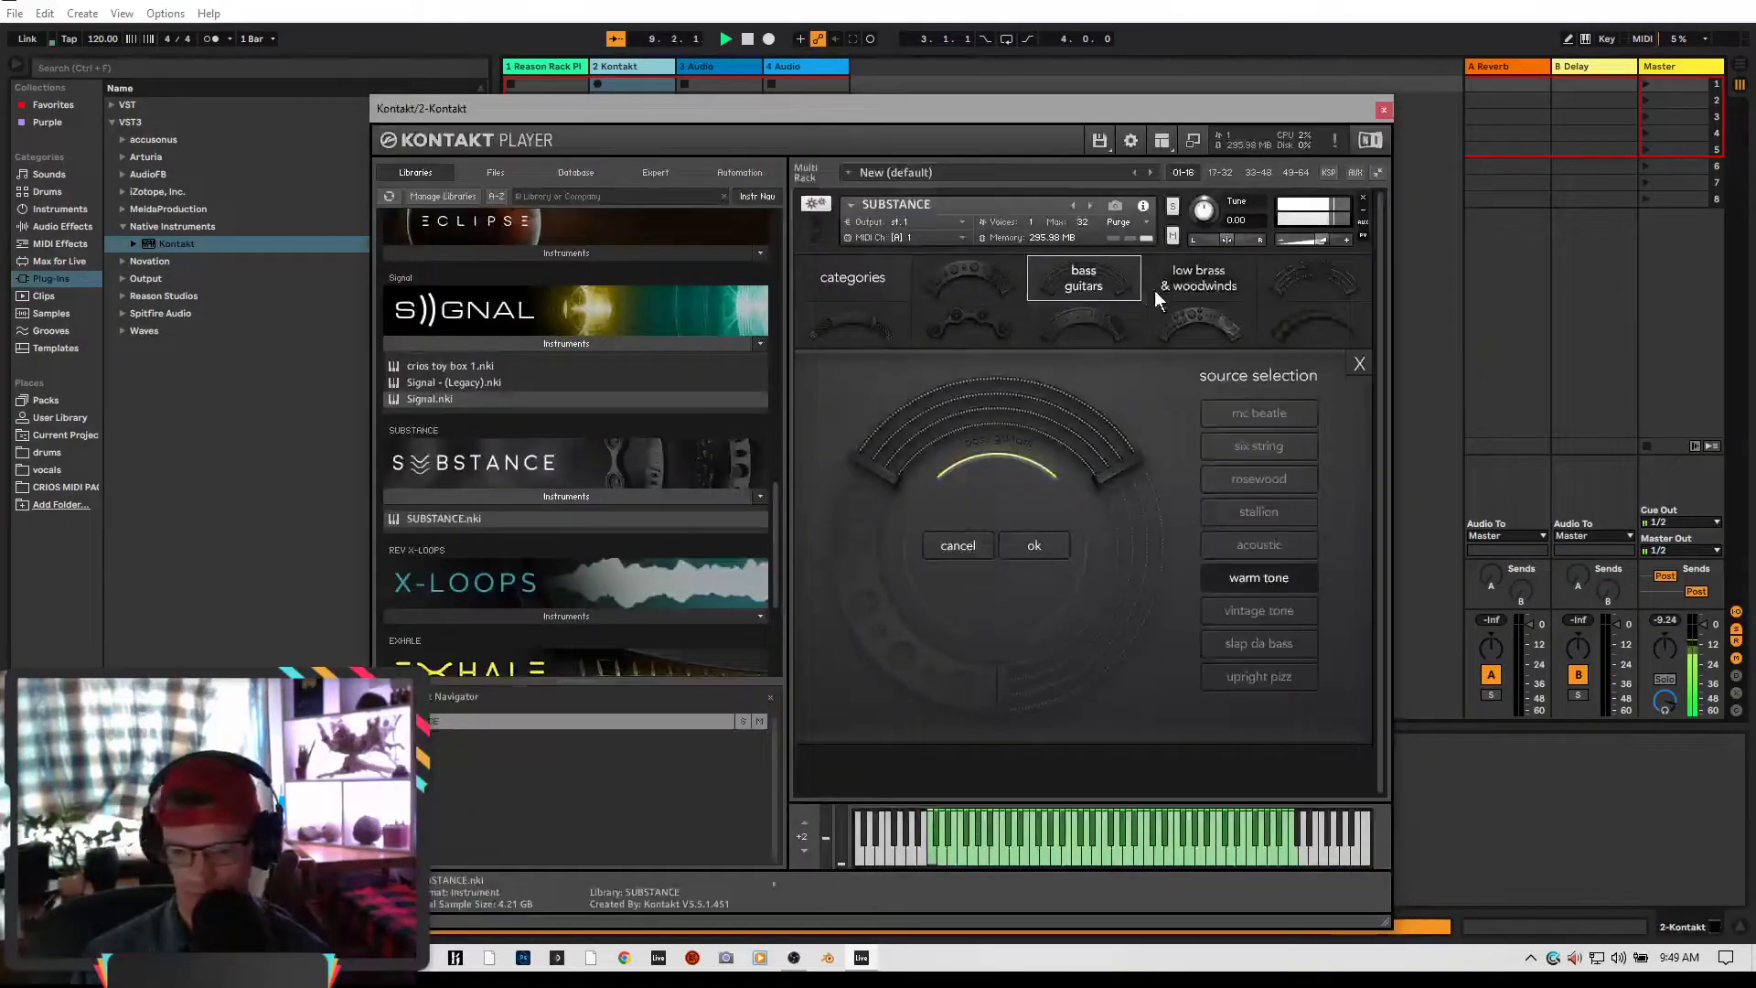
left_click(1281, 607)
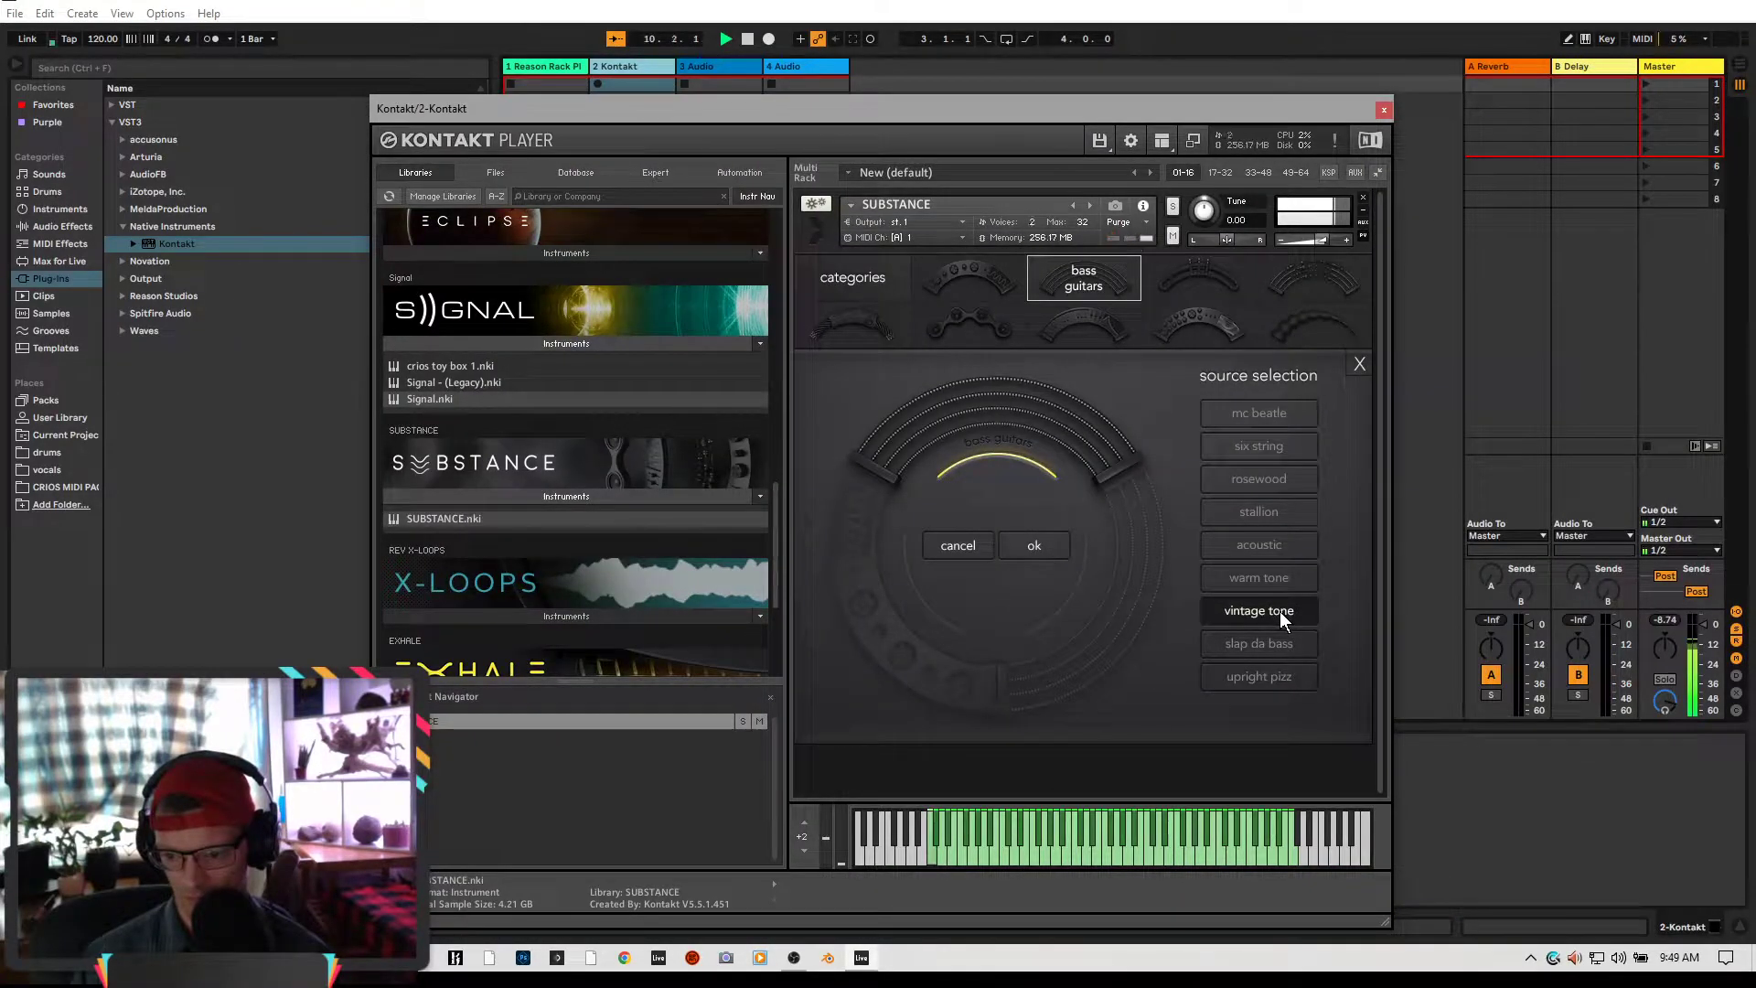
left_click(1266, 547)
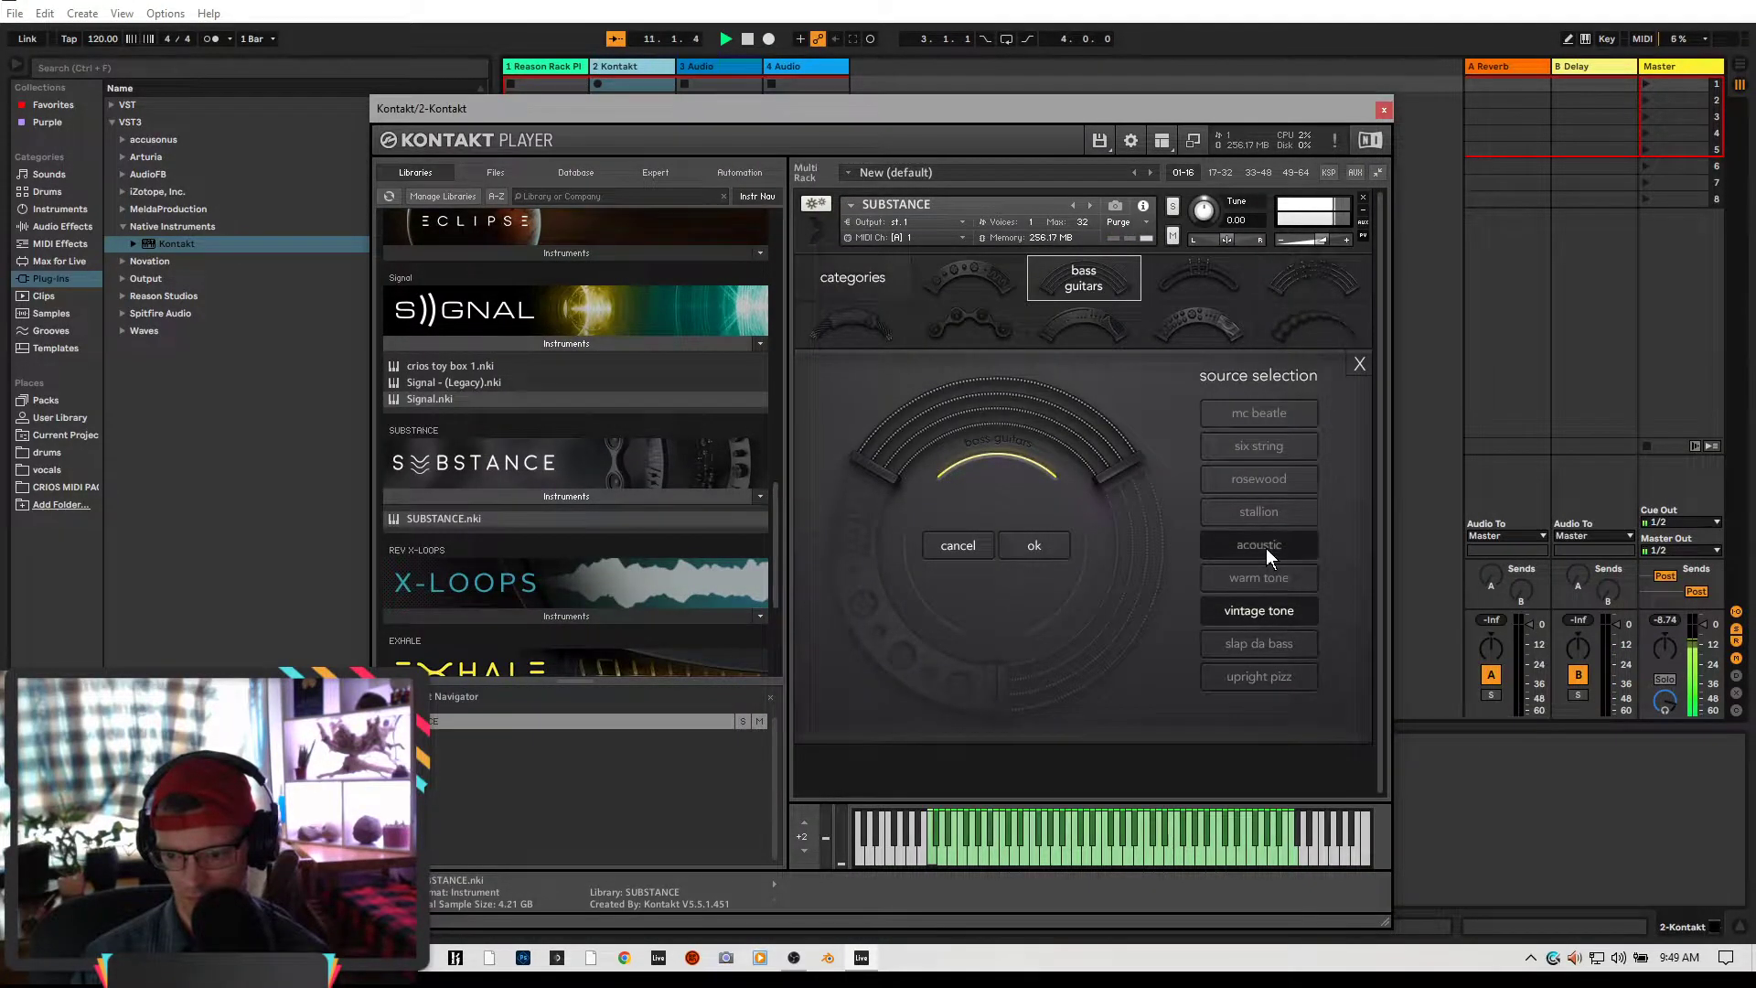
left_click(1282, 514)
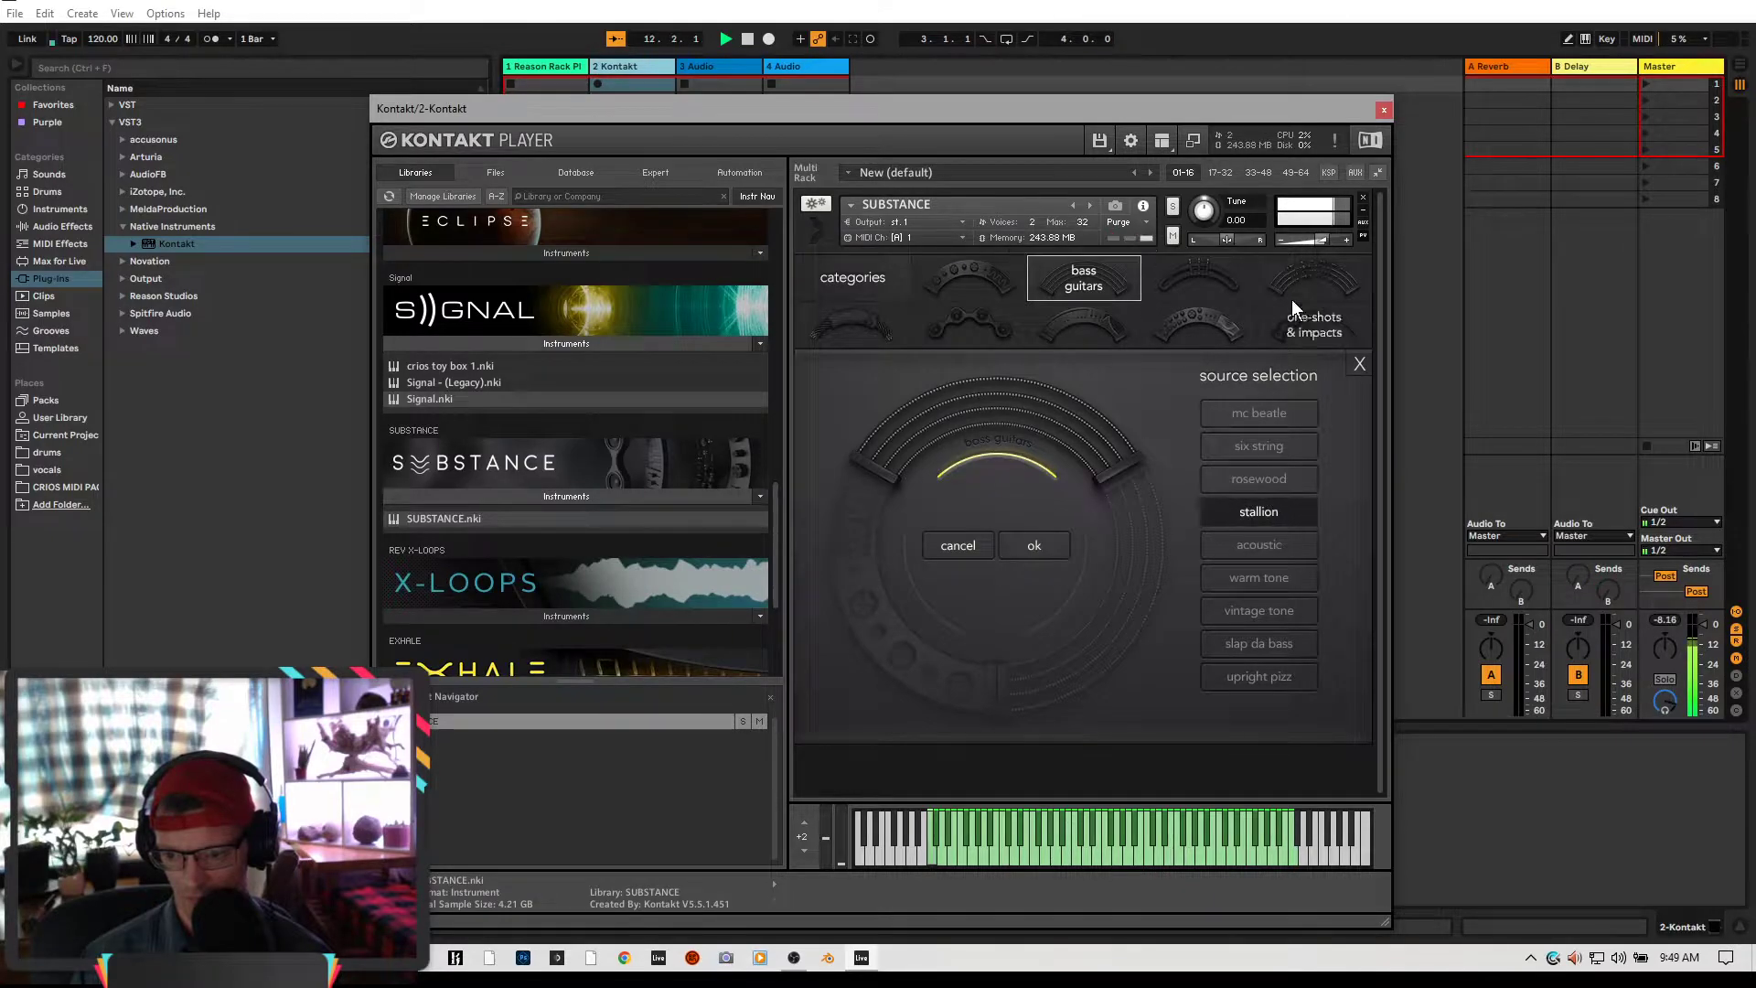
left_click(1282, 476)
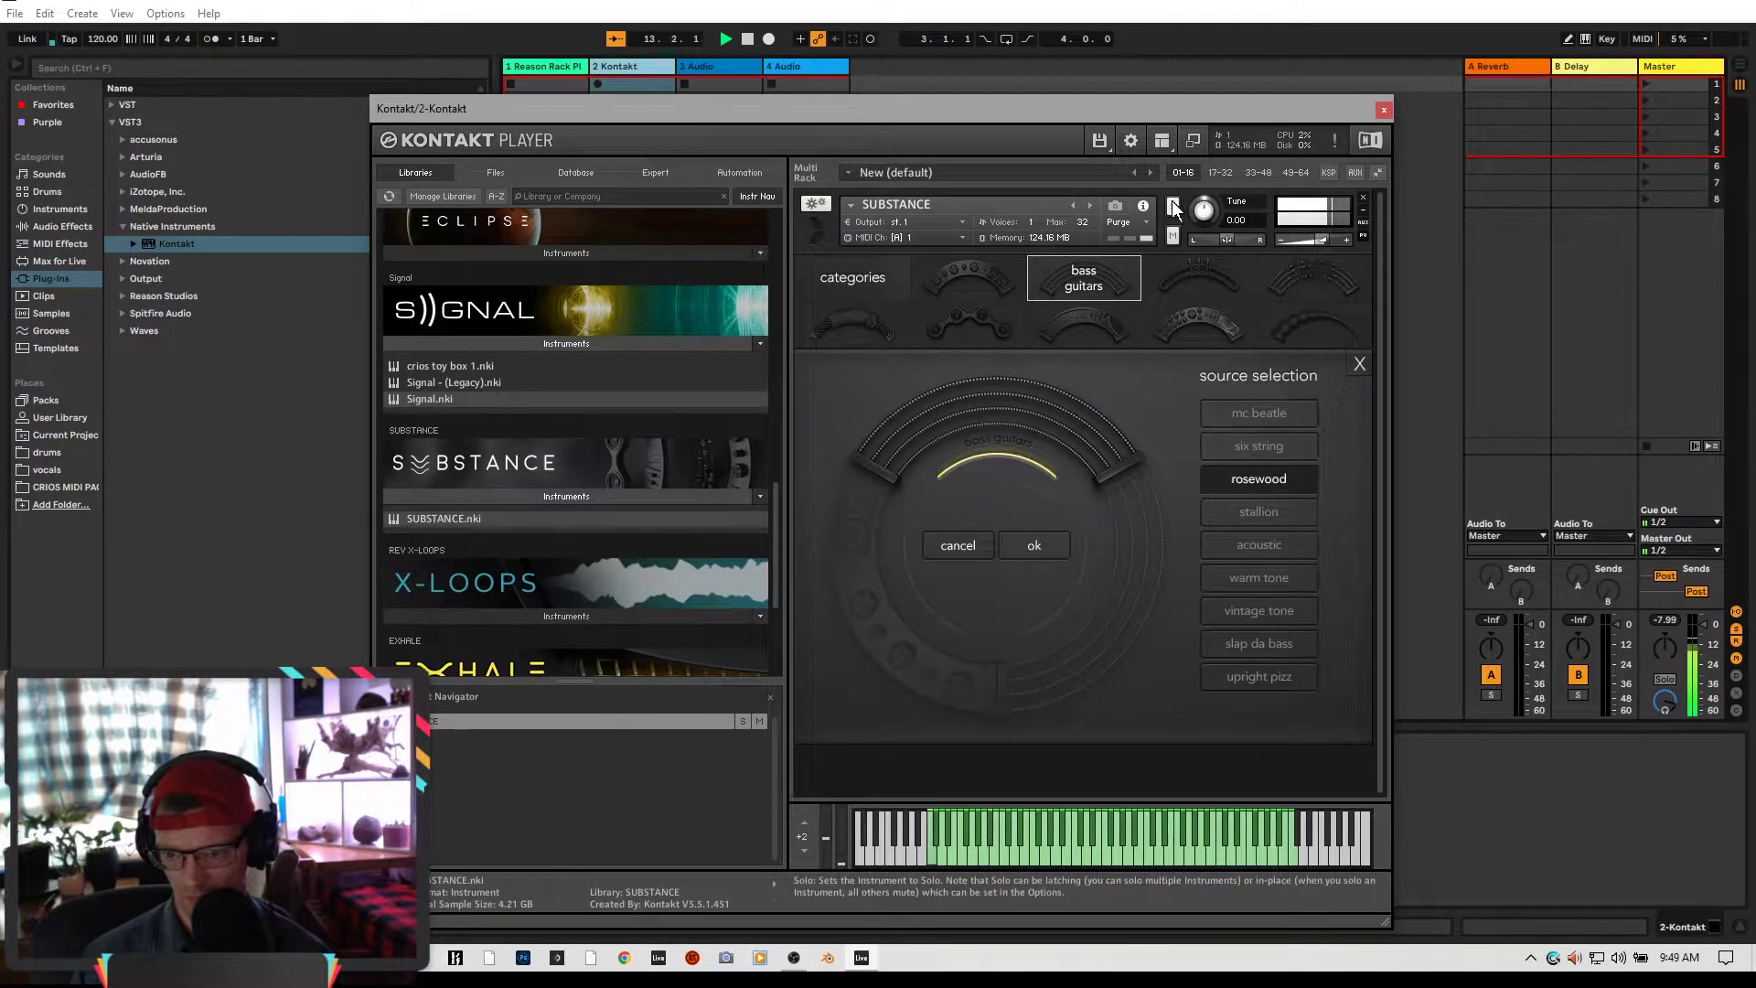
left_click(1282, 448)
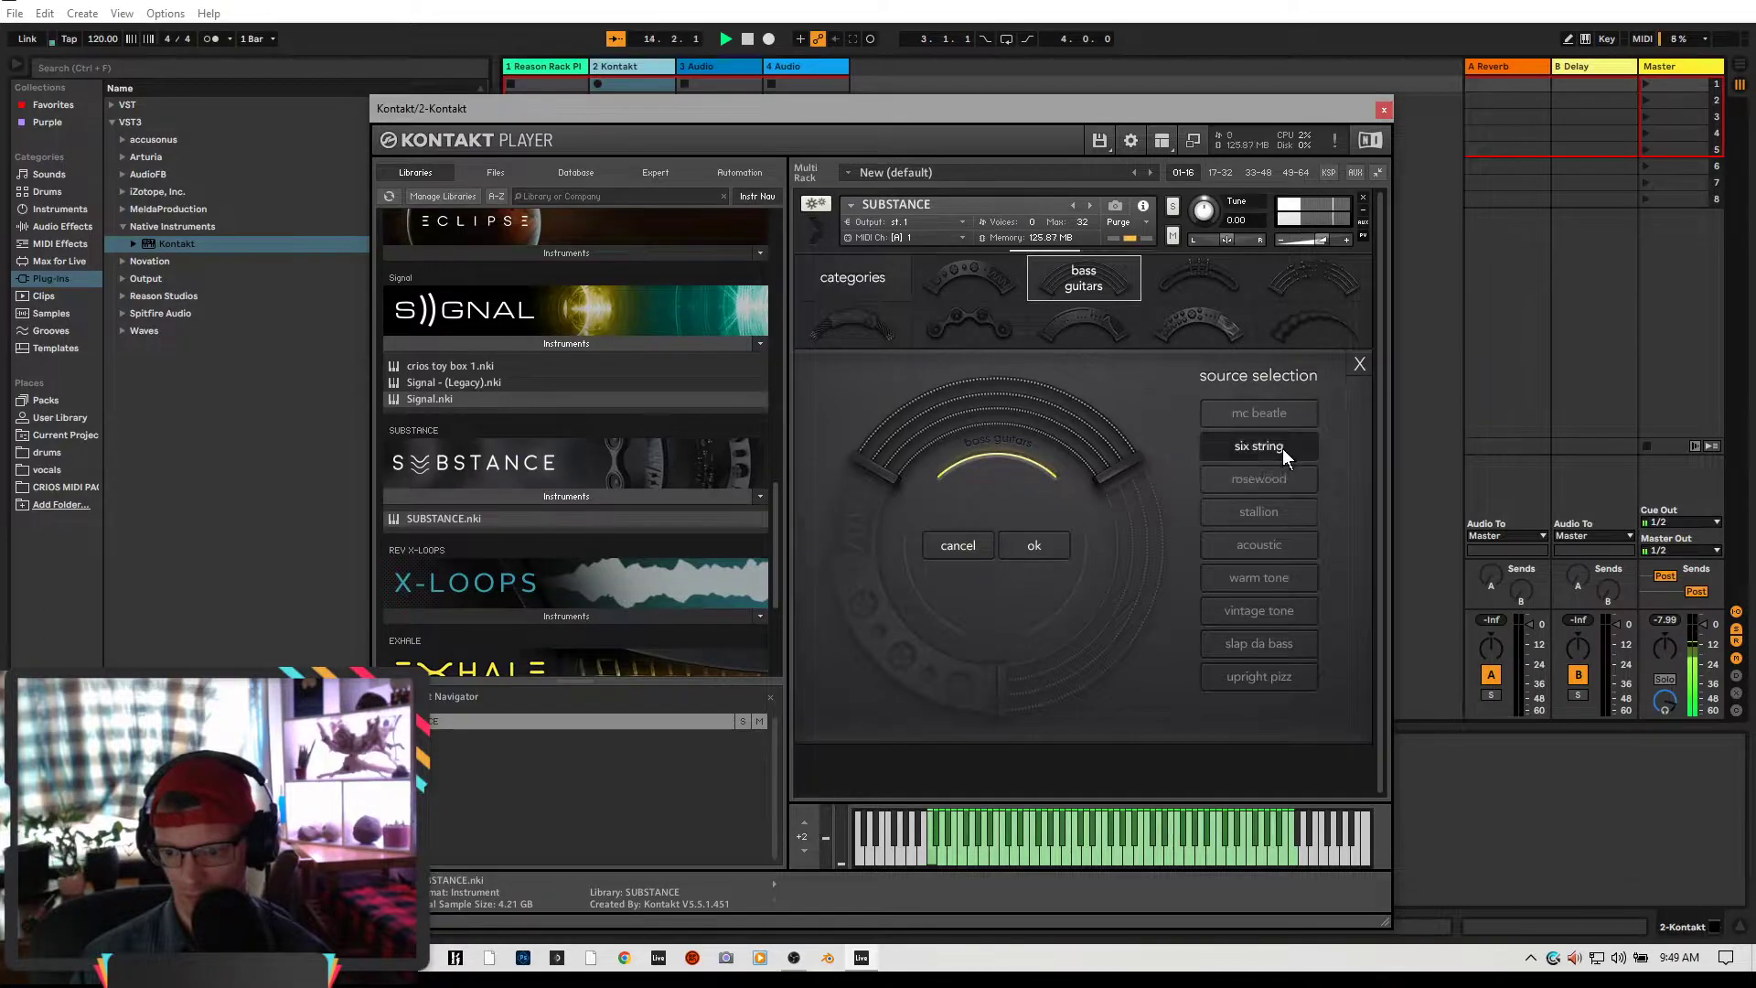
left_click(1276, 415)
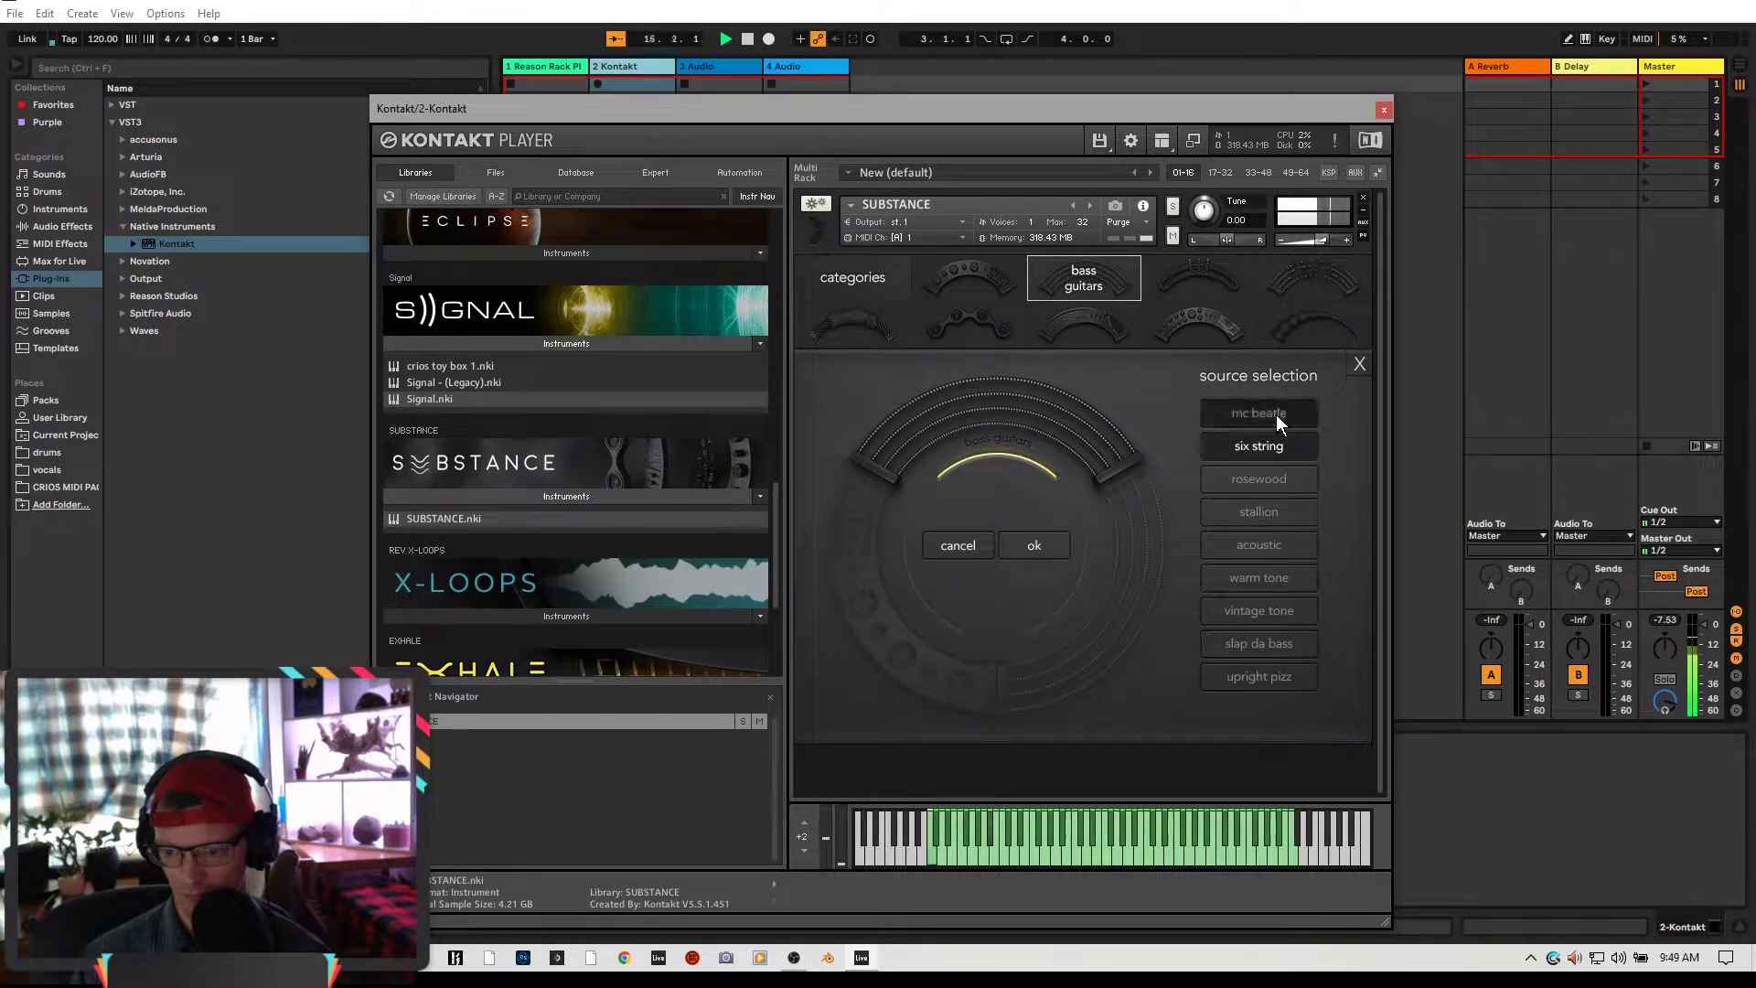
Return to the Reason Rack Plugin, stop the Bassline Generator's run and set its pattern pad to OnBeat 37 and OffBeat 25
left_click_drag(882, 102, 1623, 246)
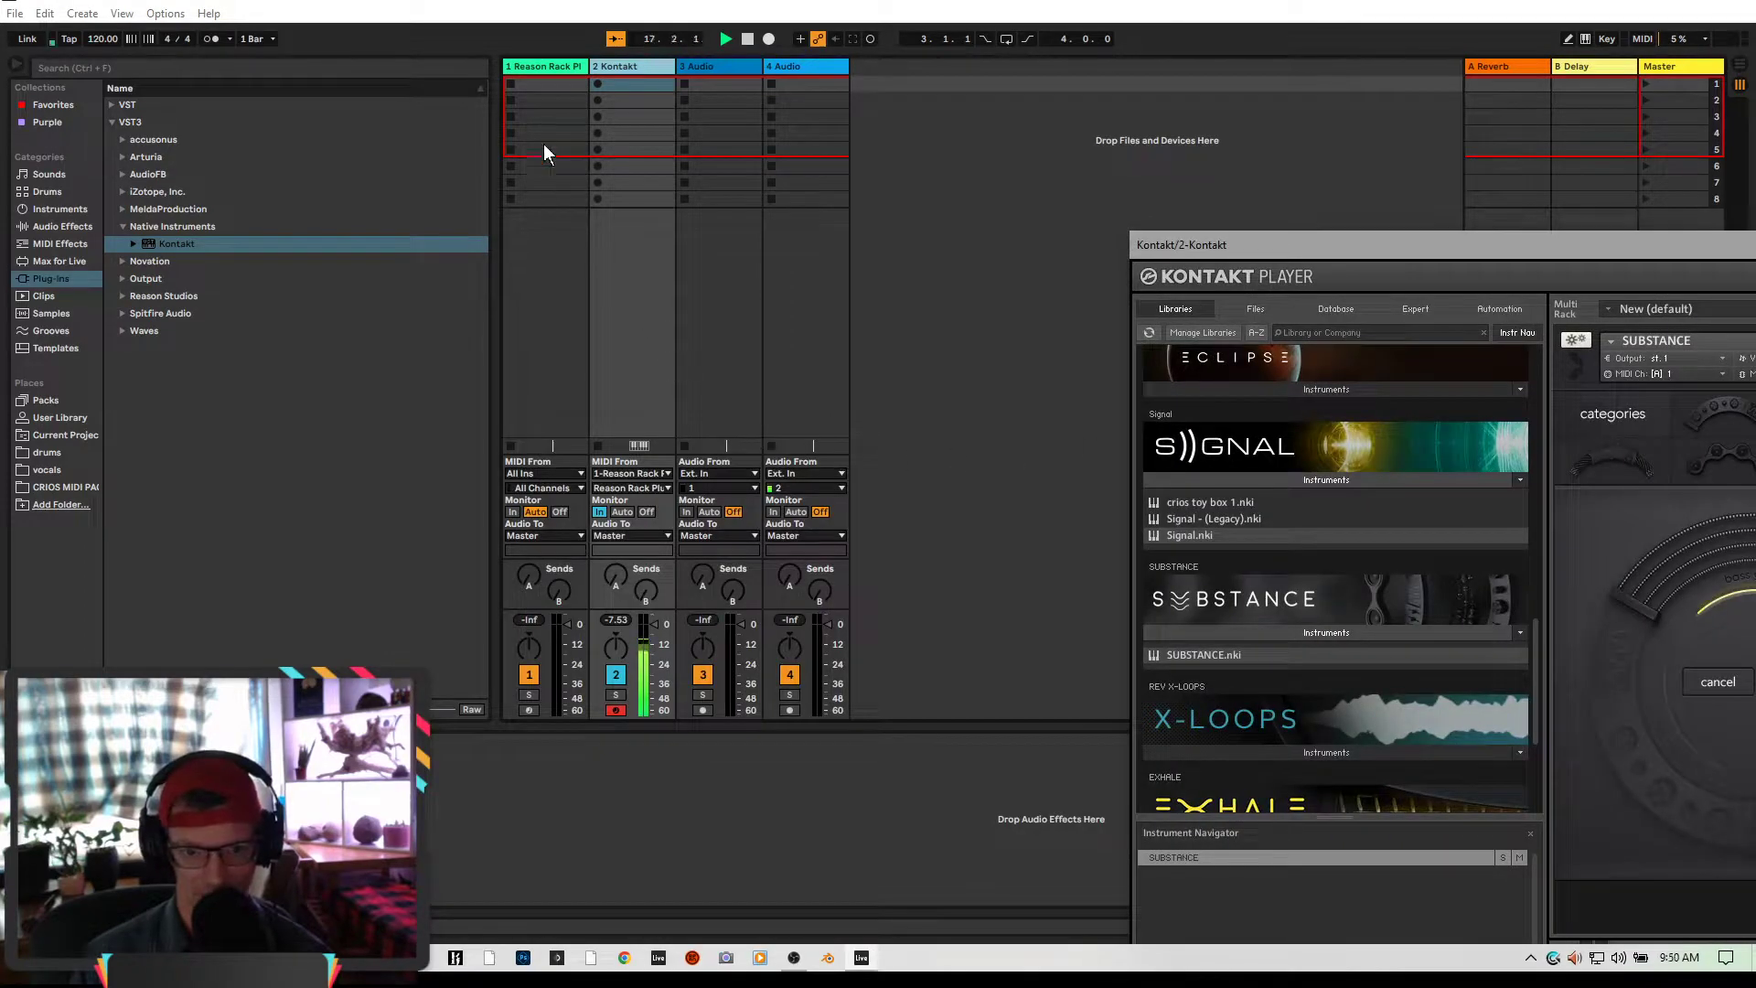
left_click(527, 66)
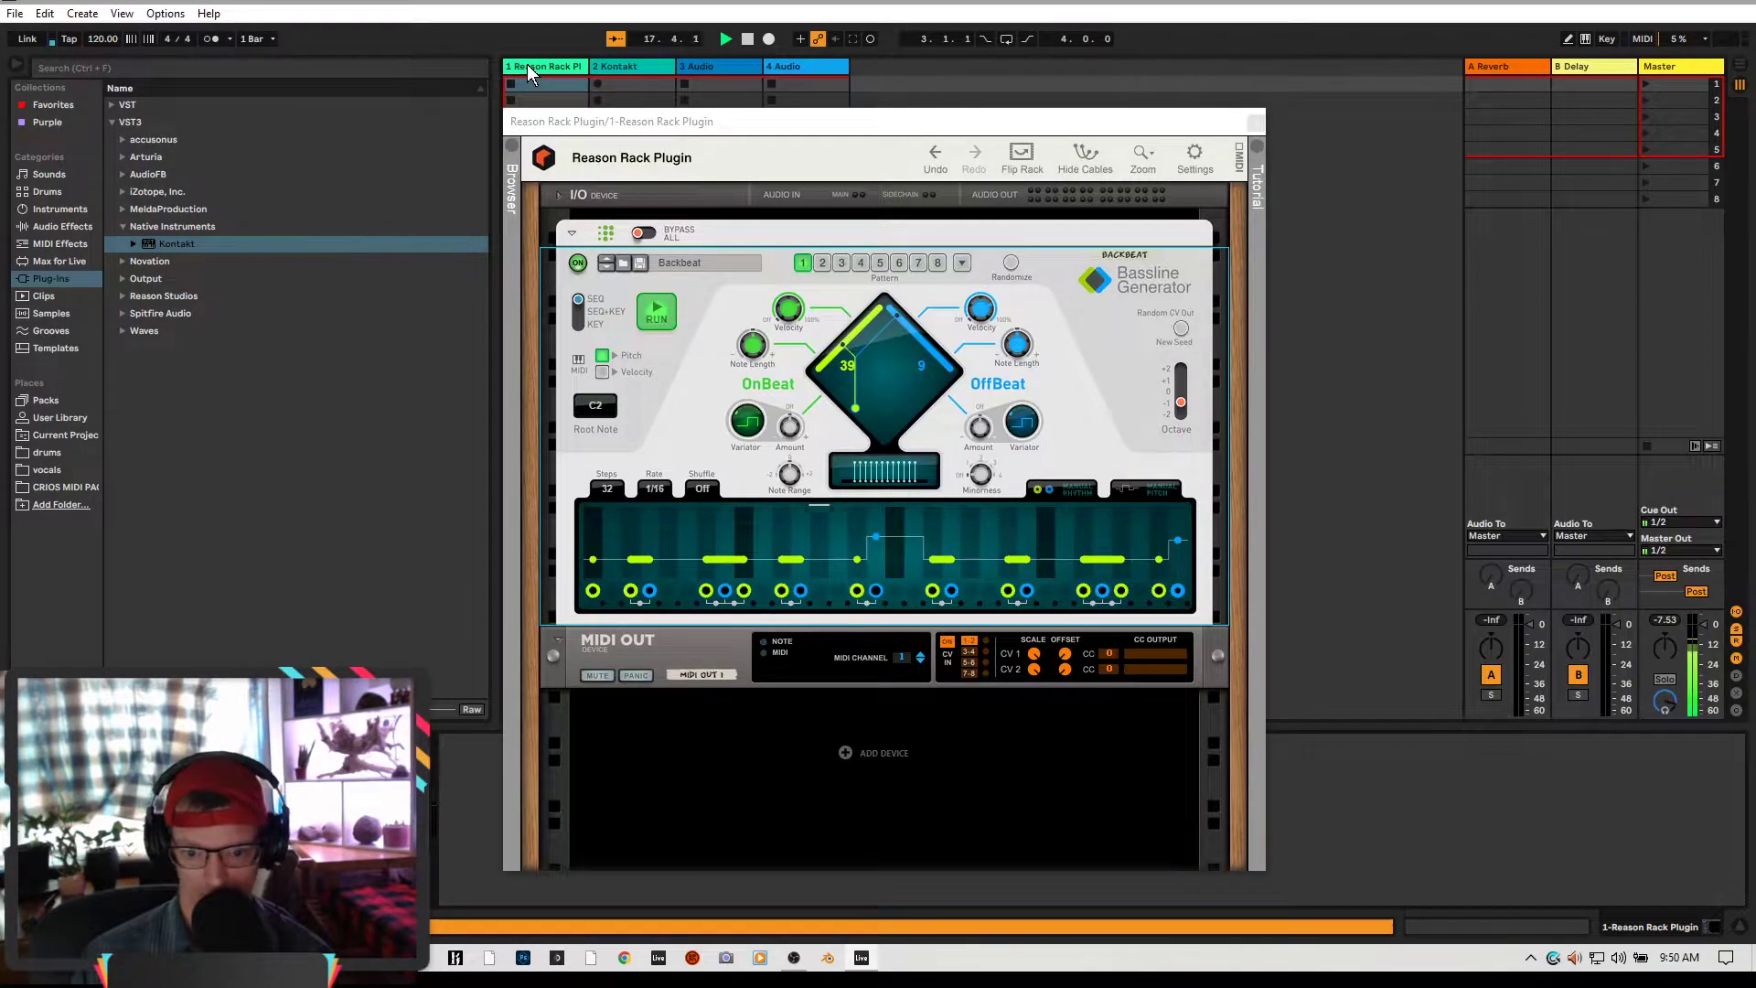
left_click(721, 378)
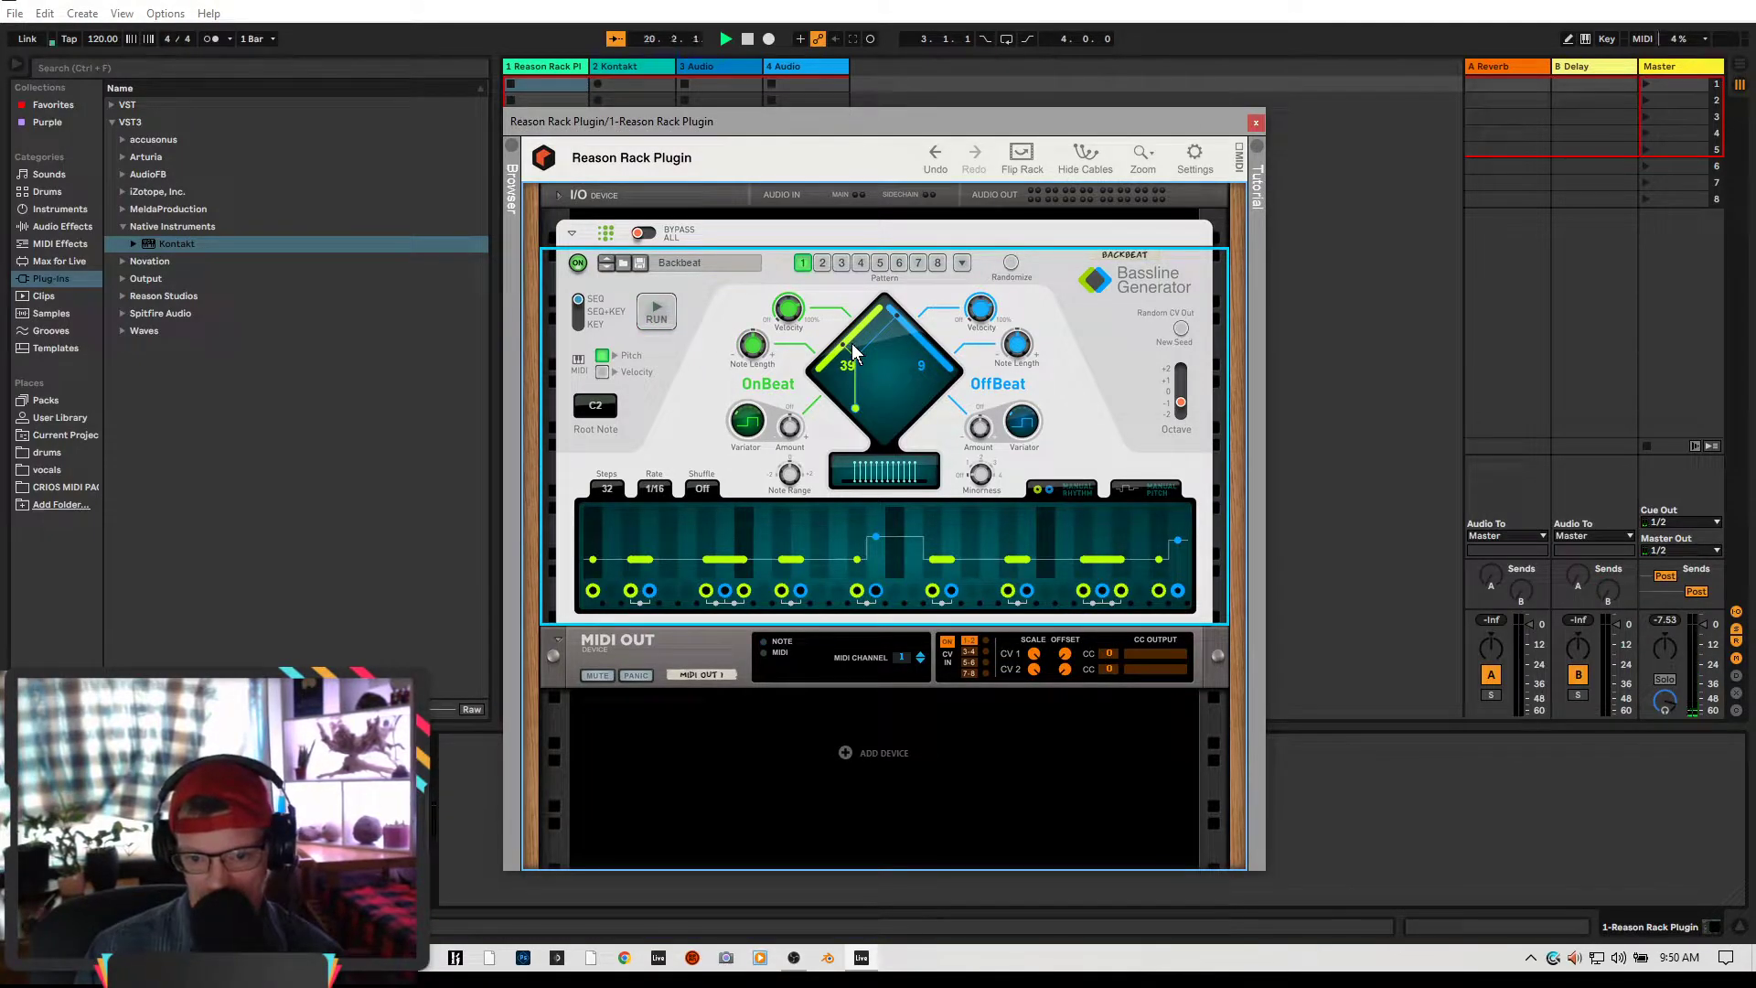
mouse_move(876, 371)
left_mouse_down()
mouse_move(959, 377)
mouse_move(884, 343)
mouse_move(873, 372)
left_mouse_up()
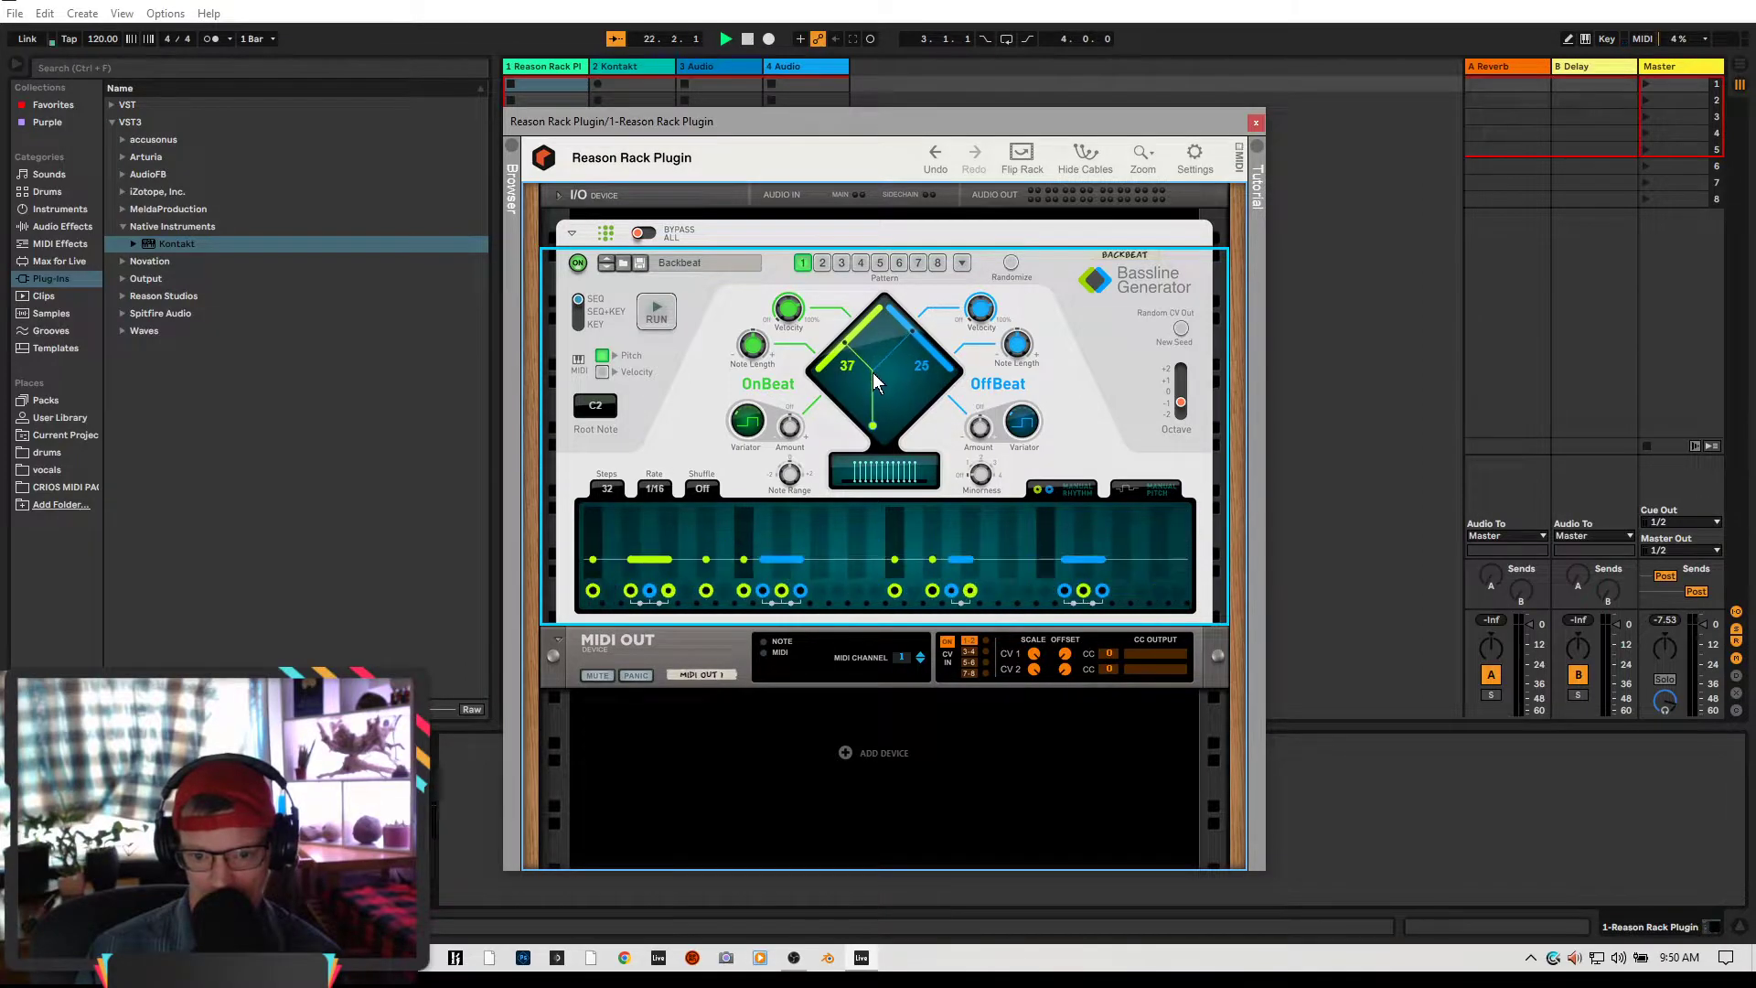
left_click(674, 263)
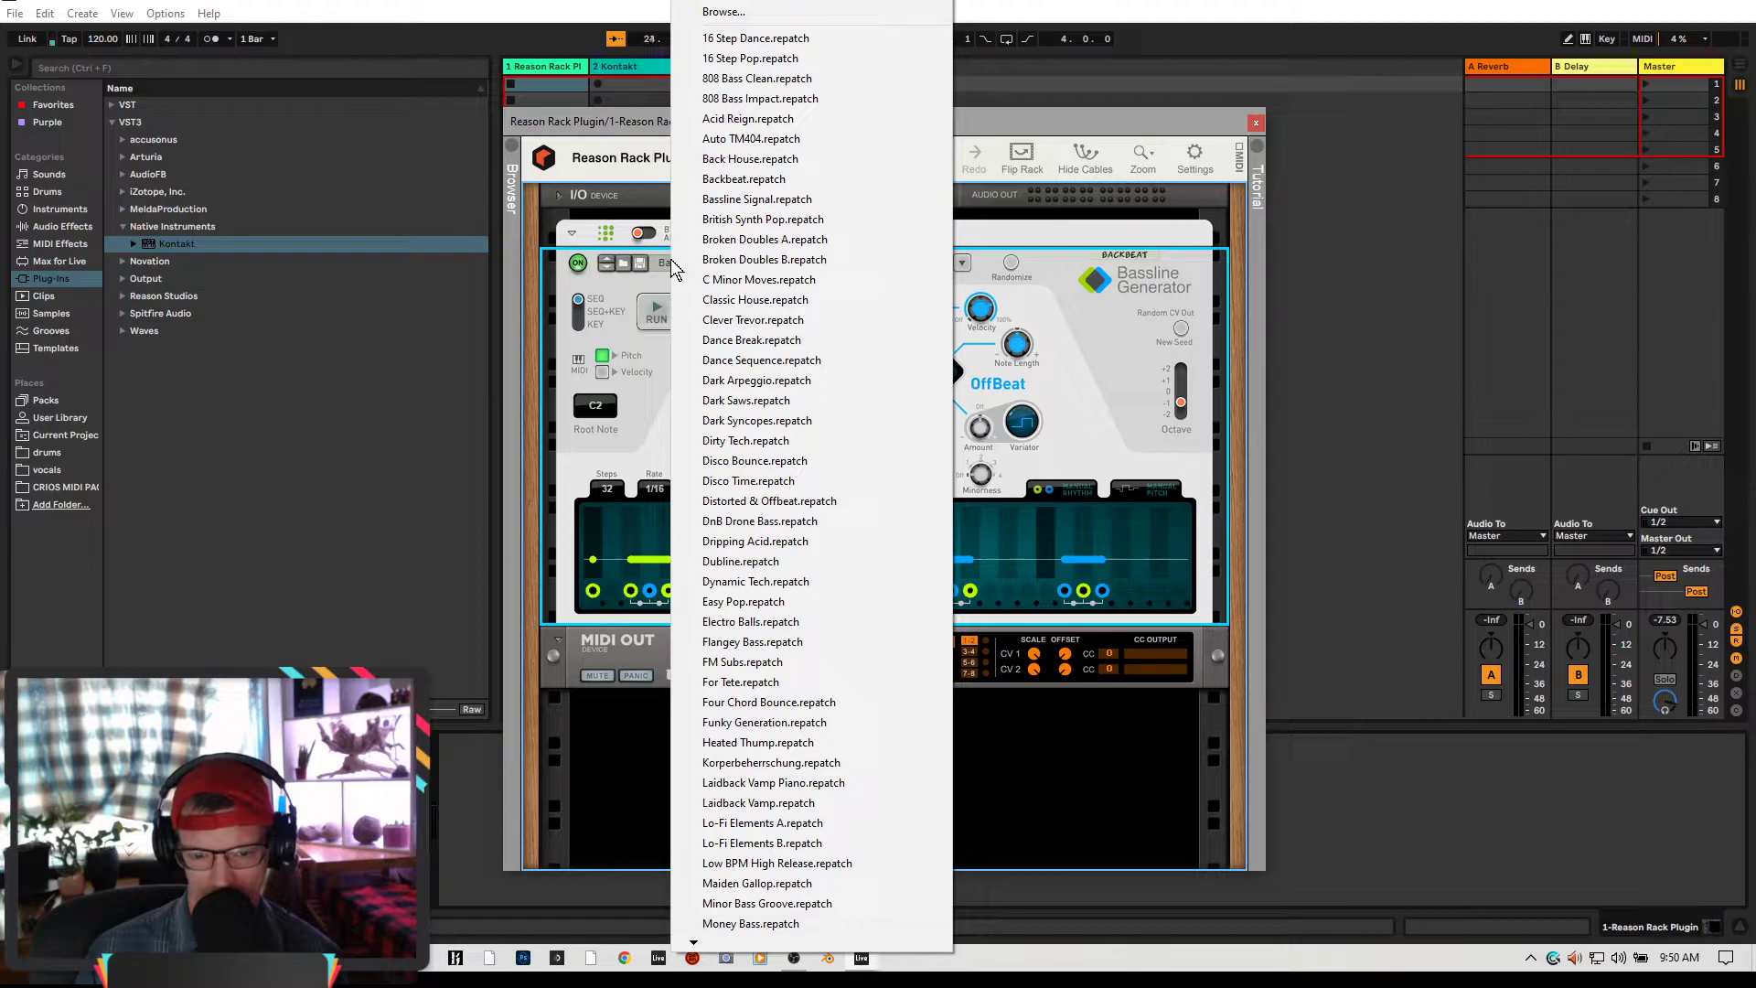
left_click(654, 291)
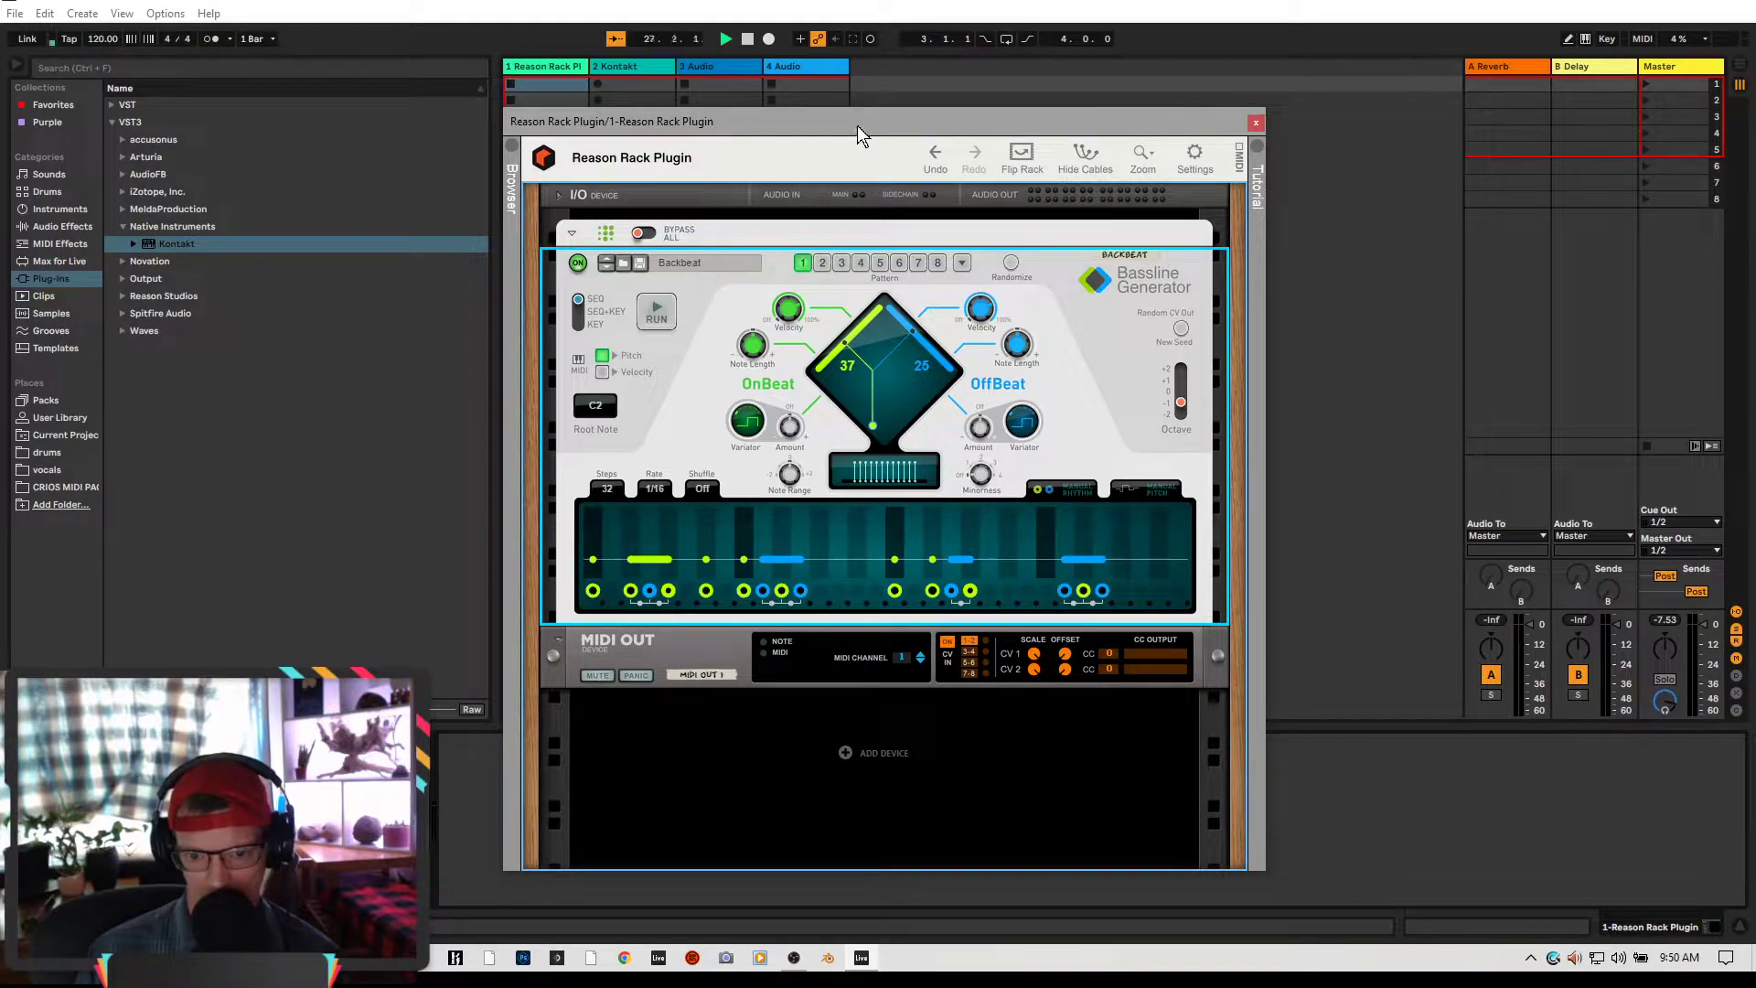
left_click_drag(865, 130, 977, 346)
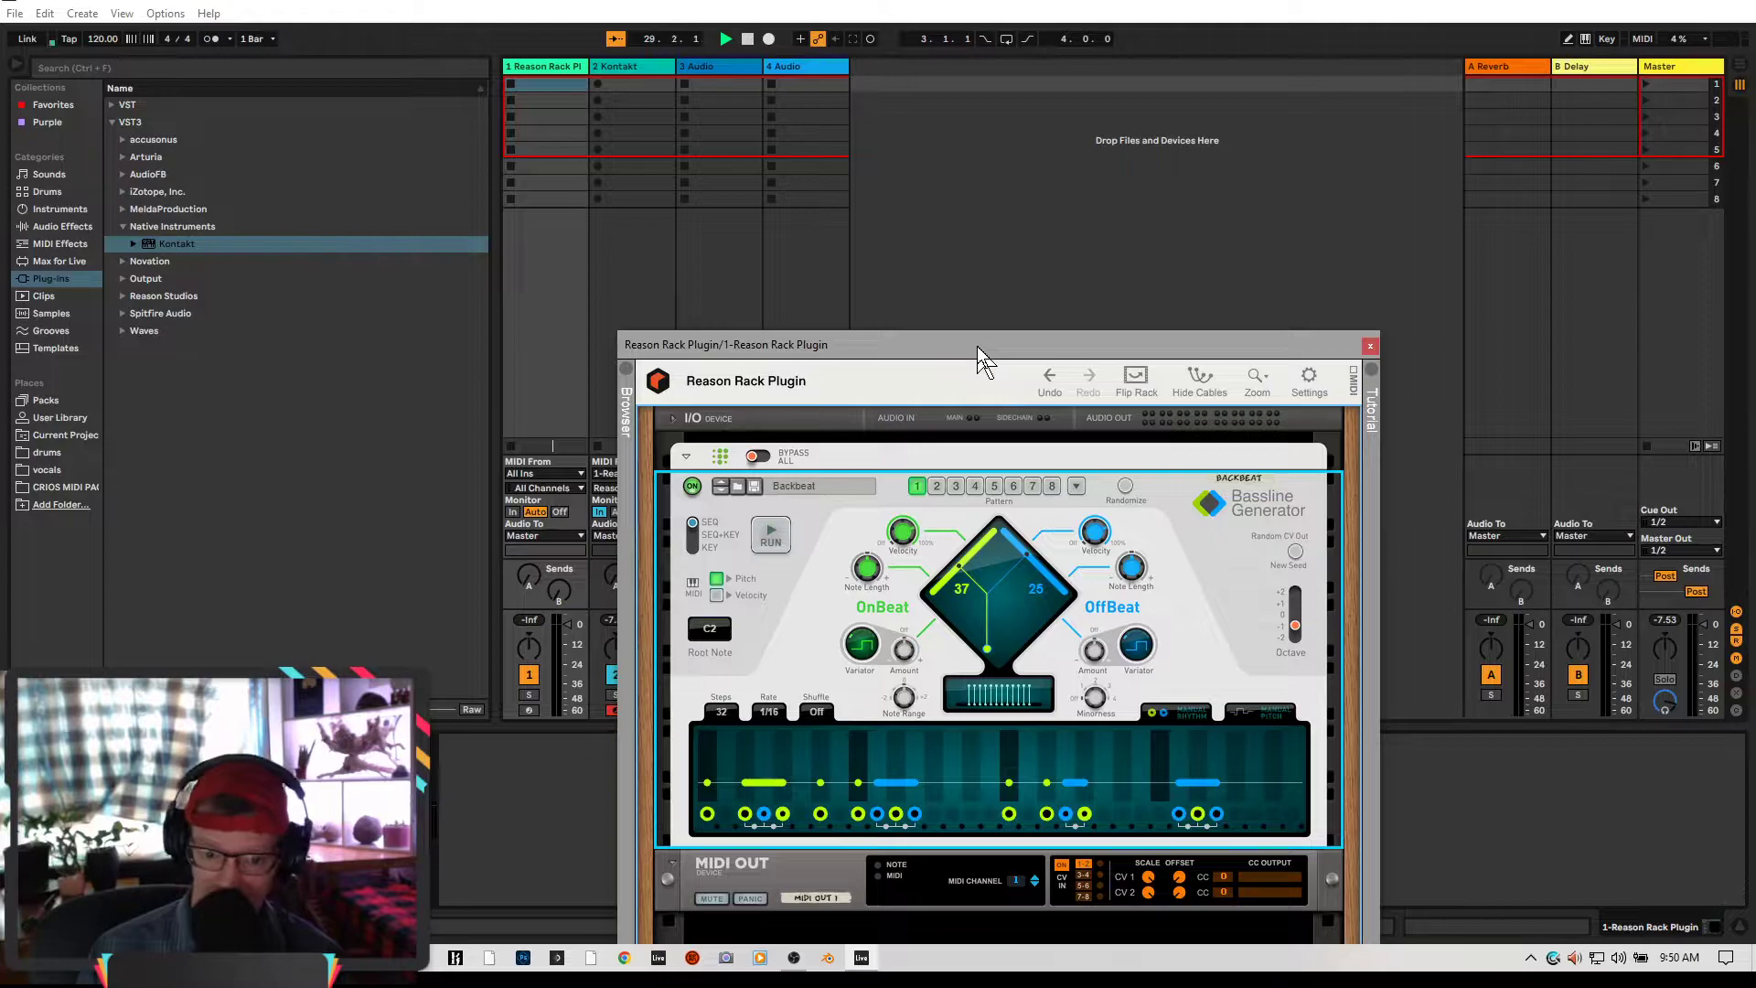
left_click_drag(973, 345, 1138, 325)
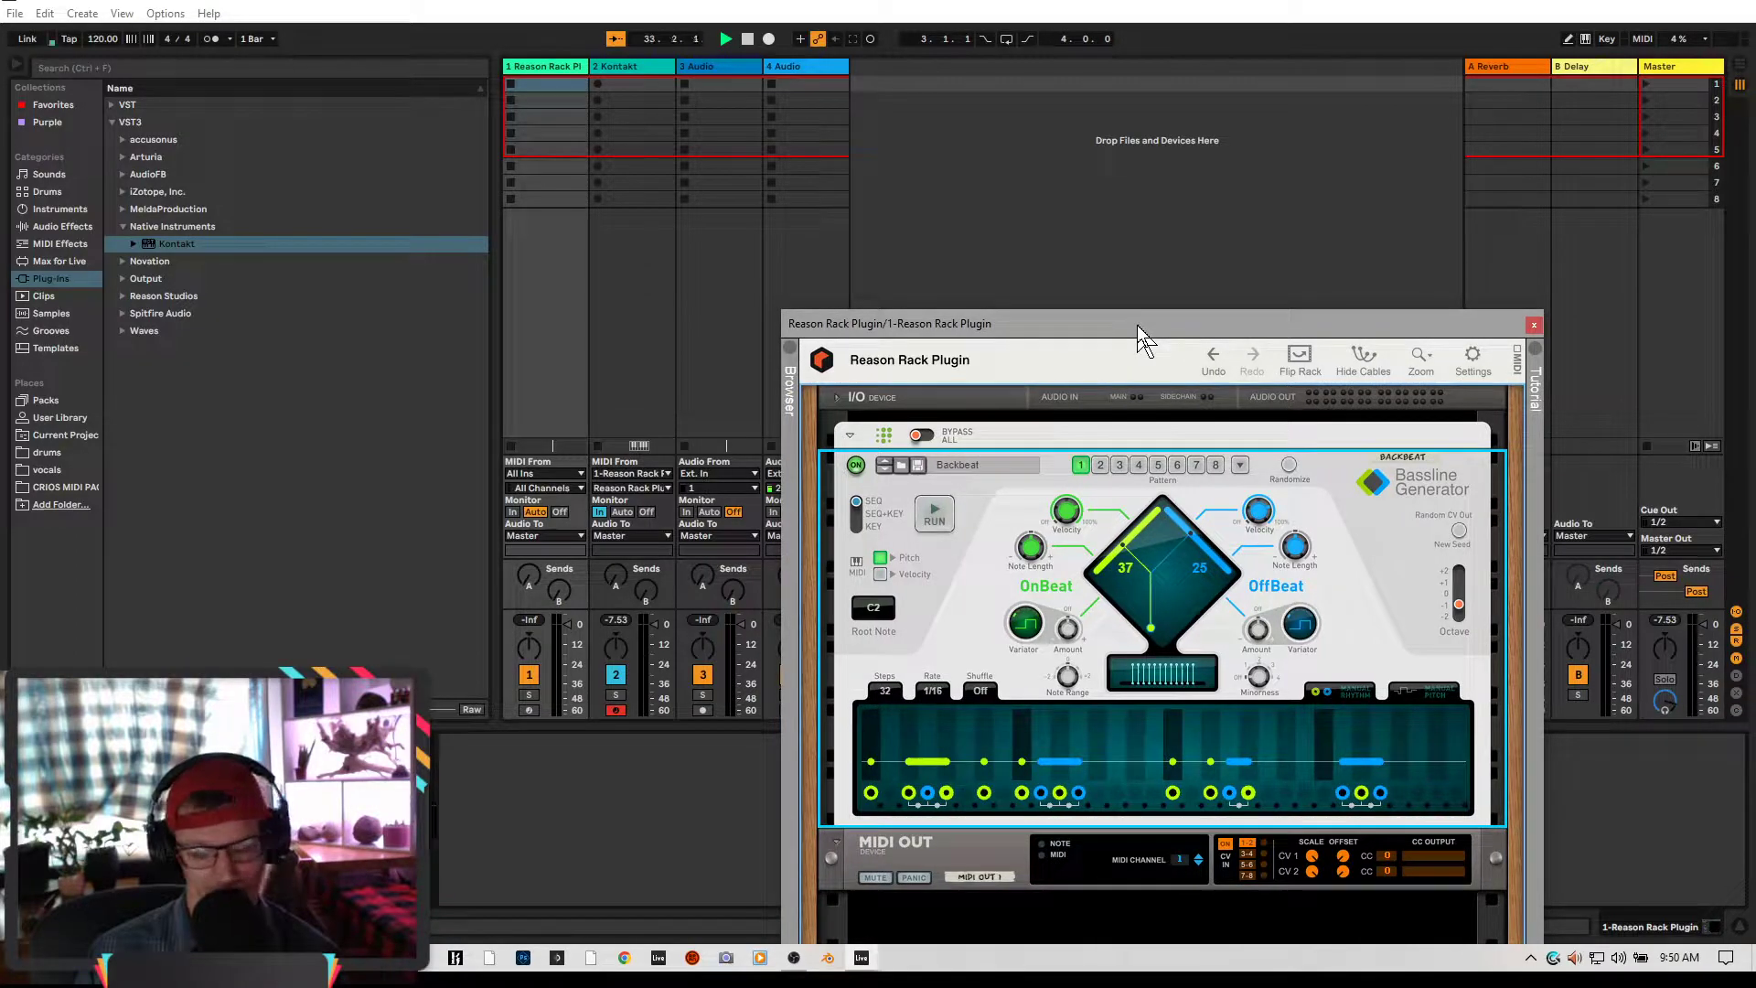
left_click_drag(1137, 326, 979, 269)
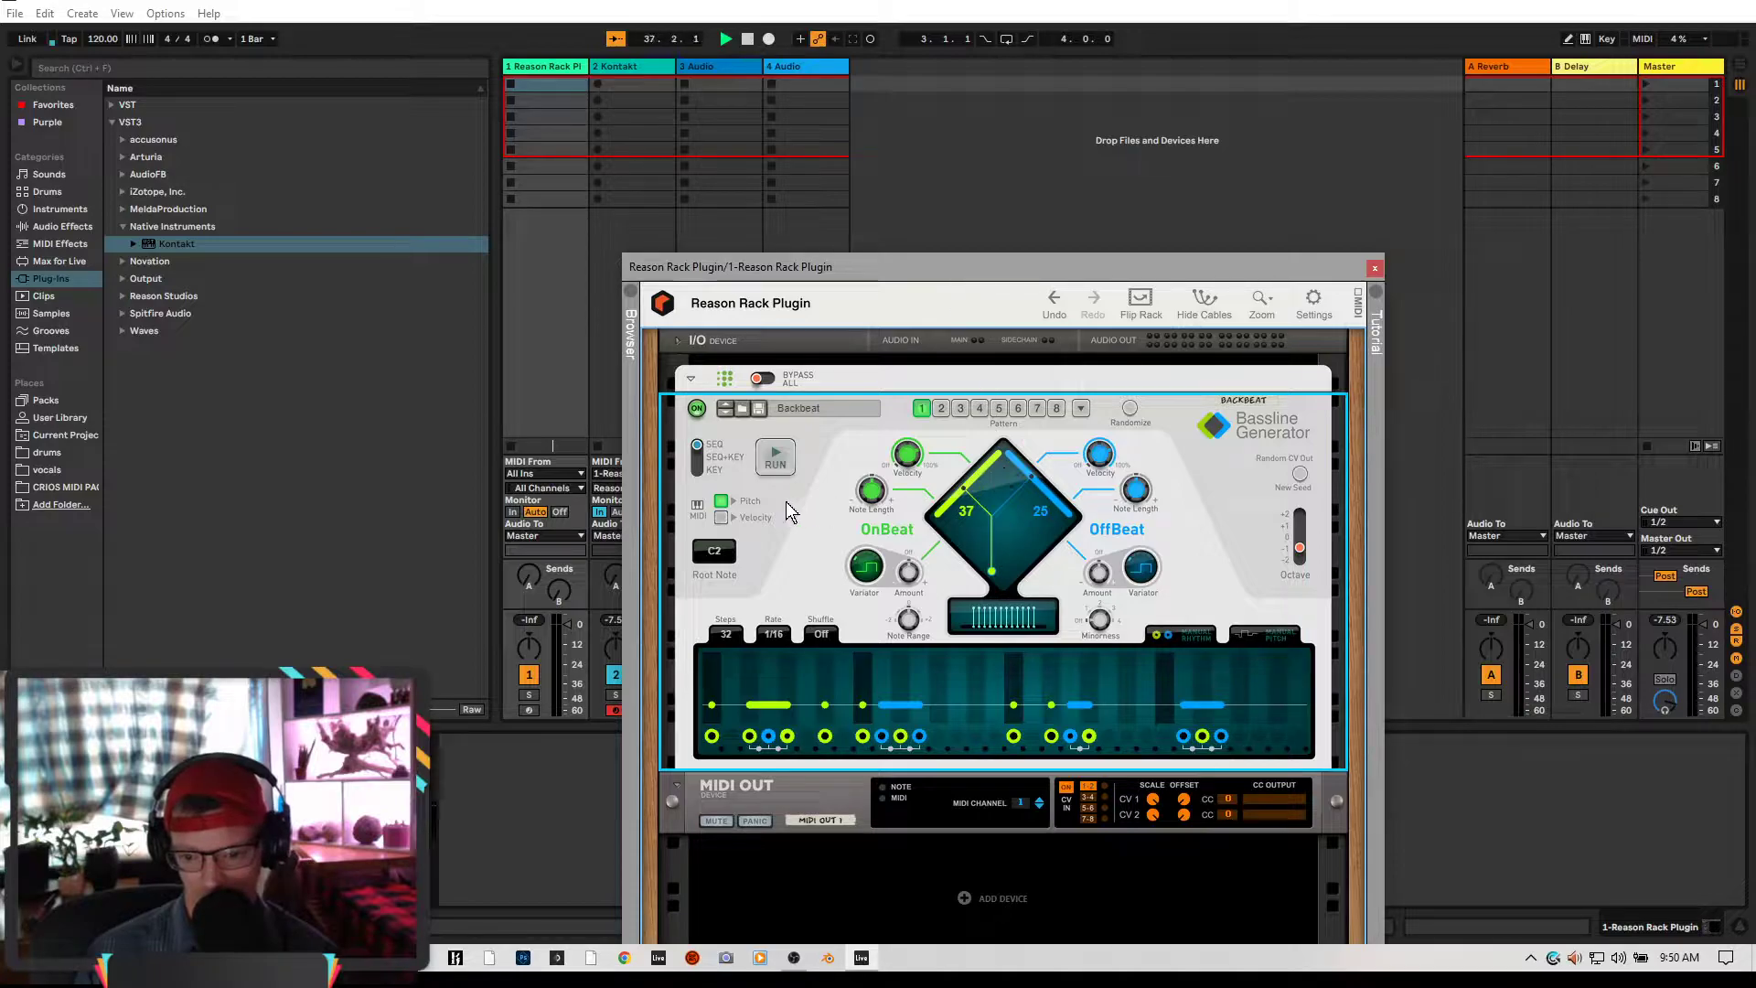
Run the Bassline Generator again and adjust its pattern pad to OnBeat 36 and OffBeat 64
left_click(775, 458)
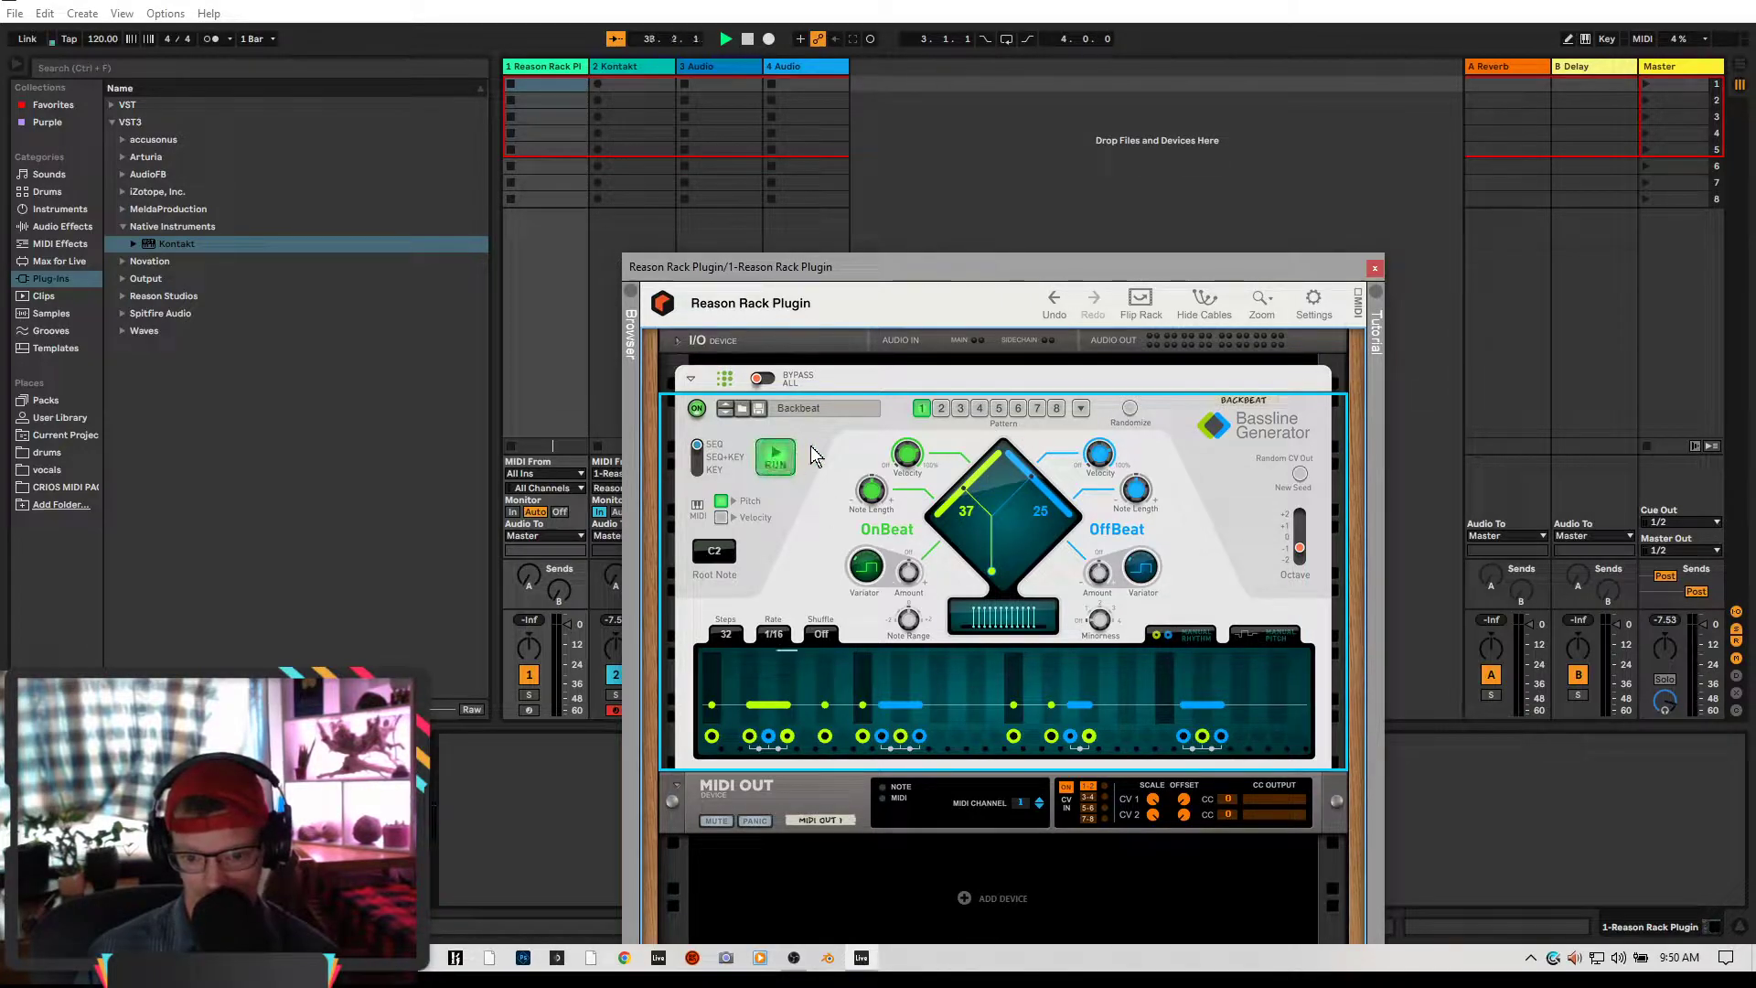
mouse_move(992, 570)
left_mouse_down()
mouse_move(1026, 572)
mouse_move(1016, 547)
left_mouse_up()
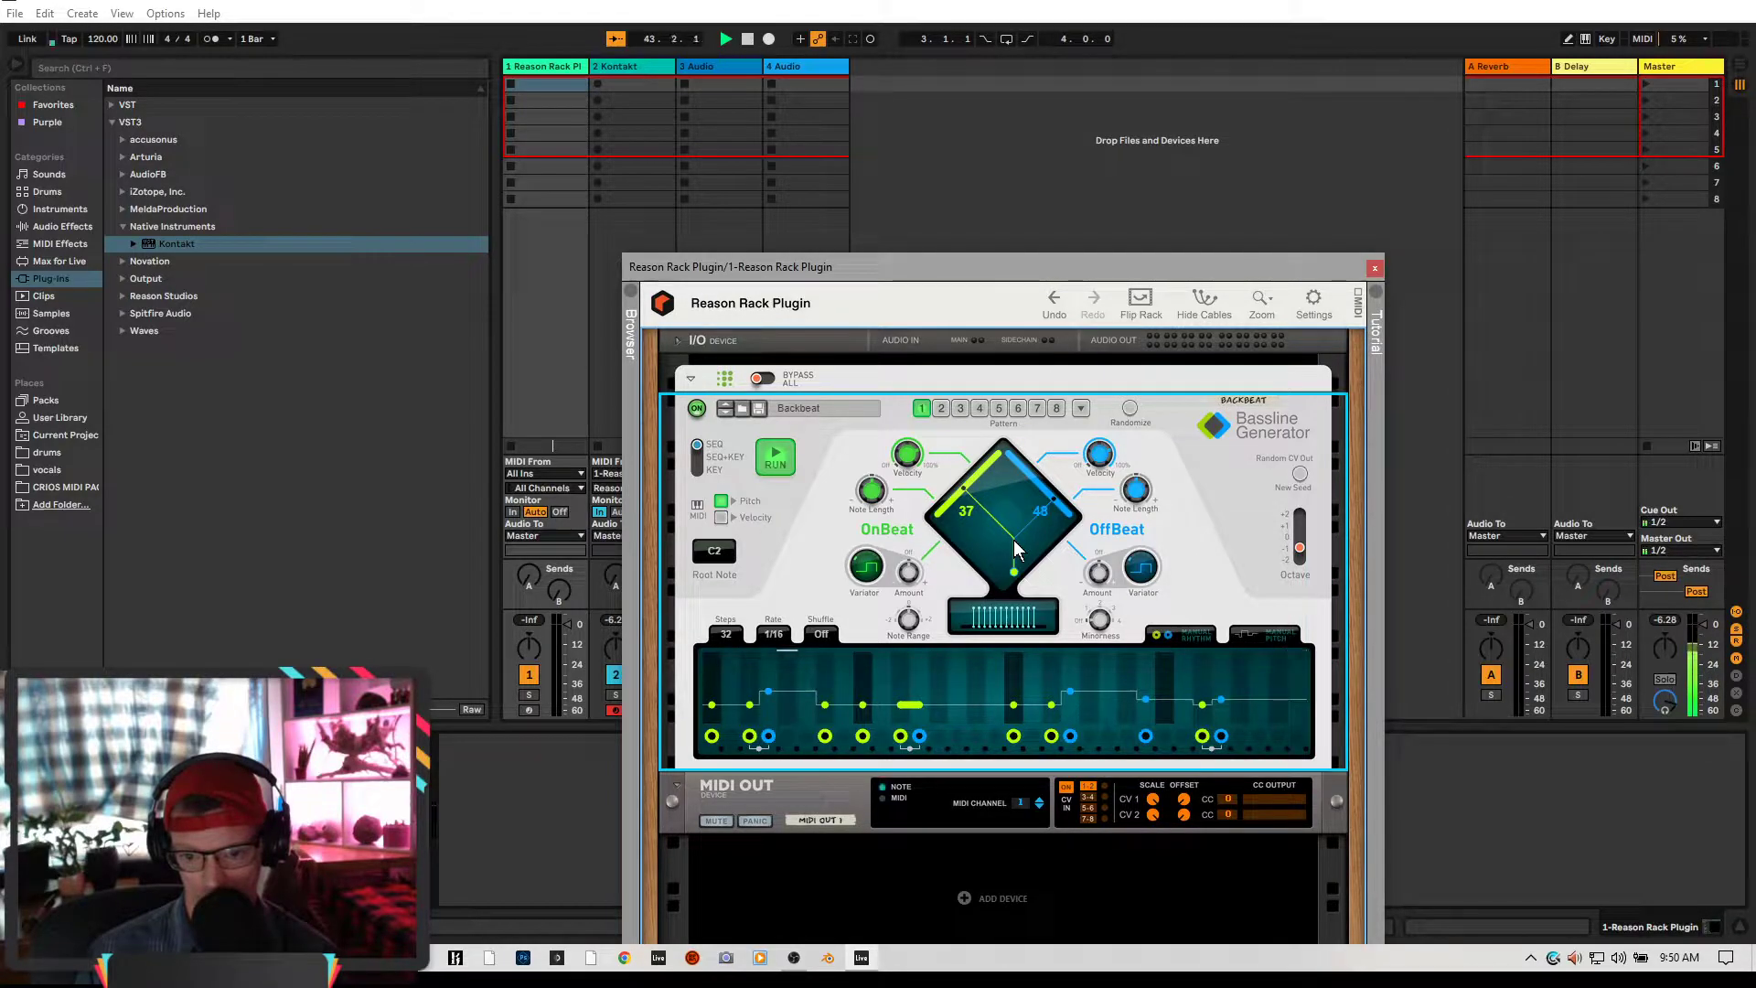
left_click_drag(1016, 542, 1010, 542)
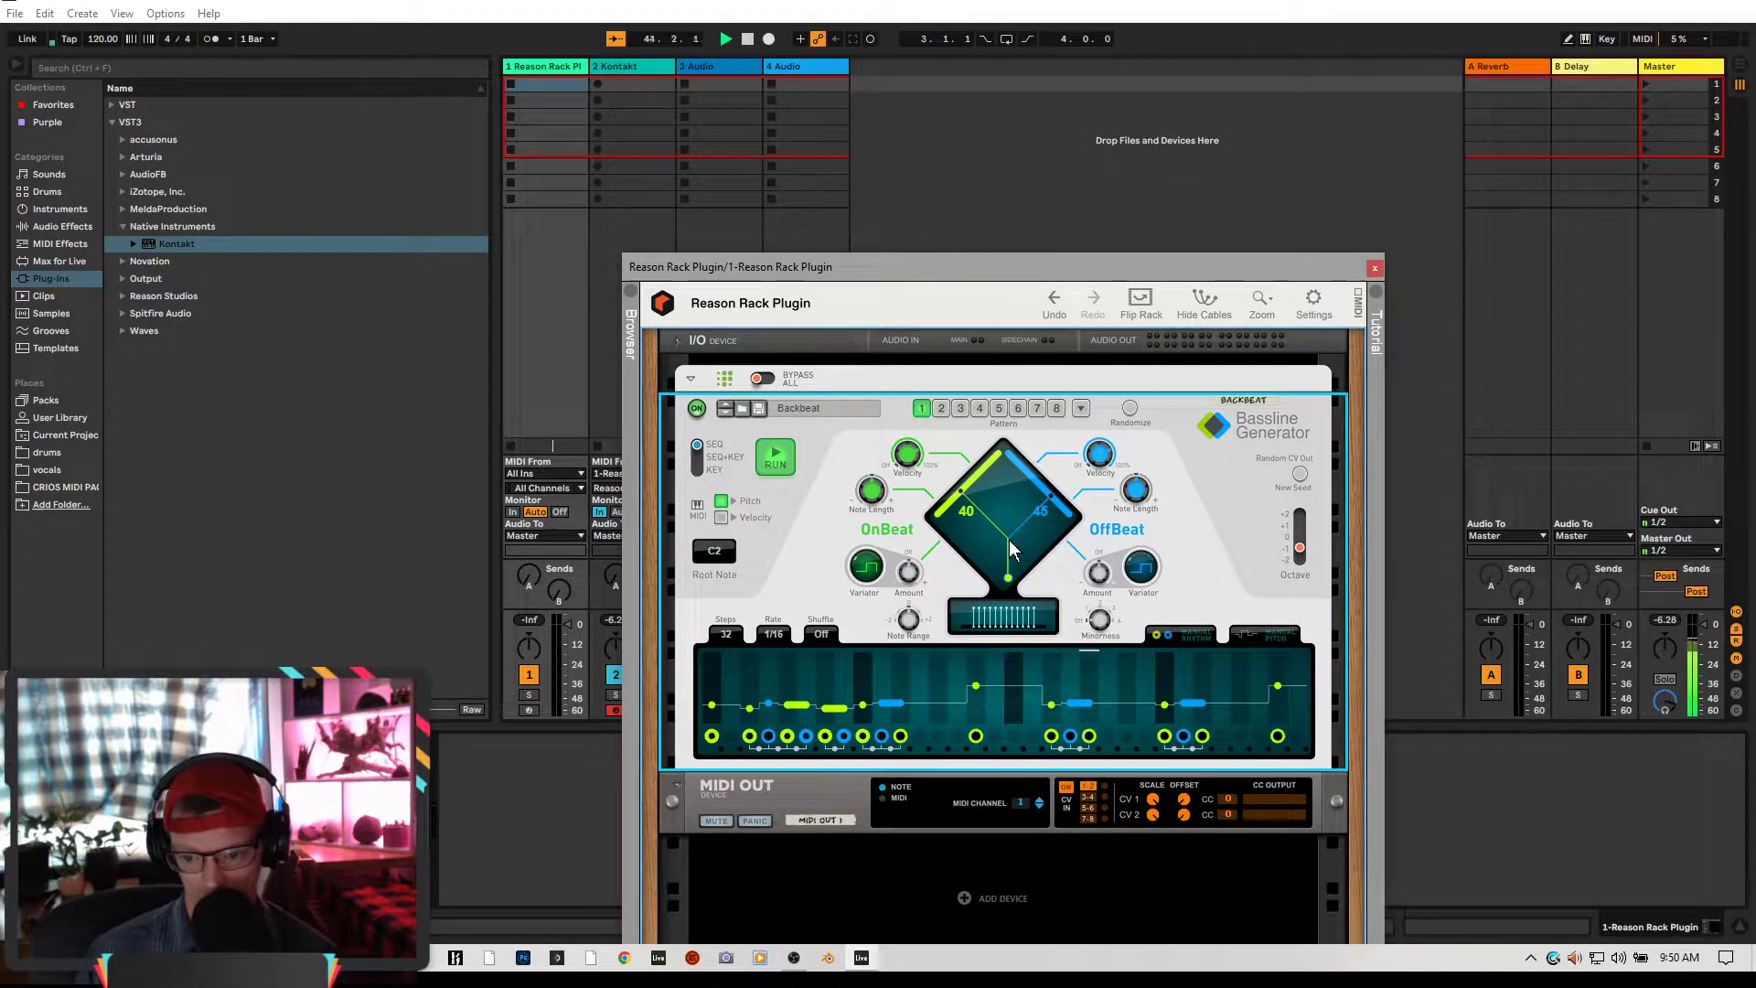
left_click_drag(1010, 540, 1037, 561)
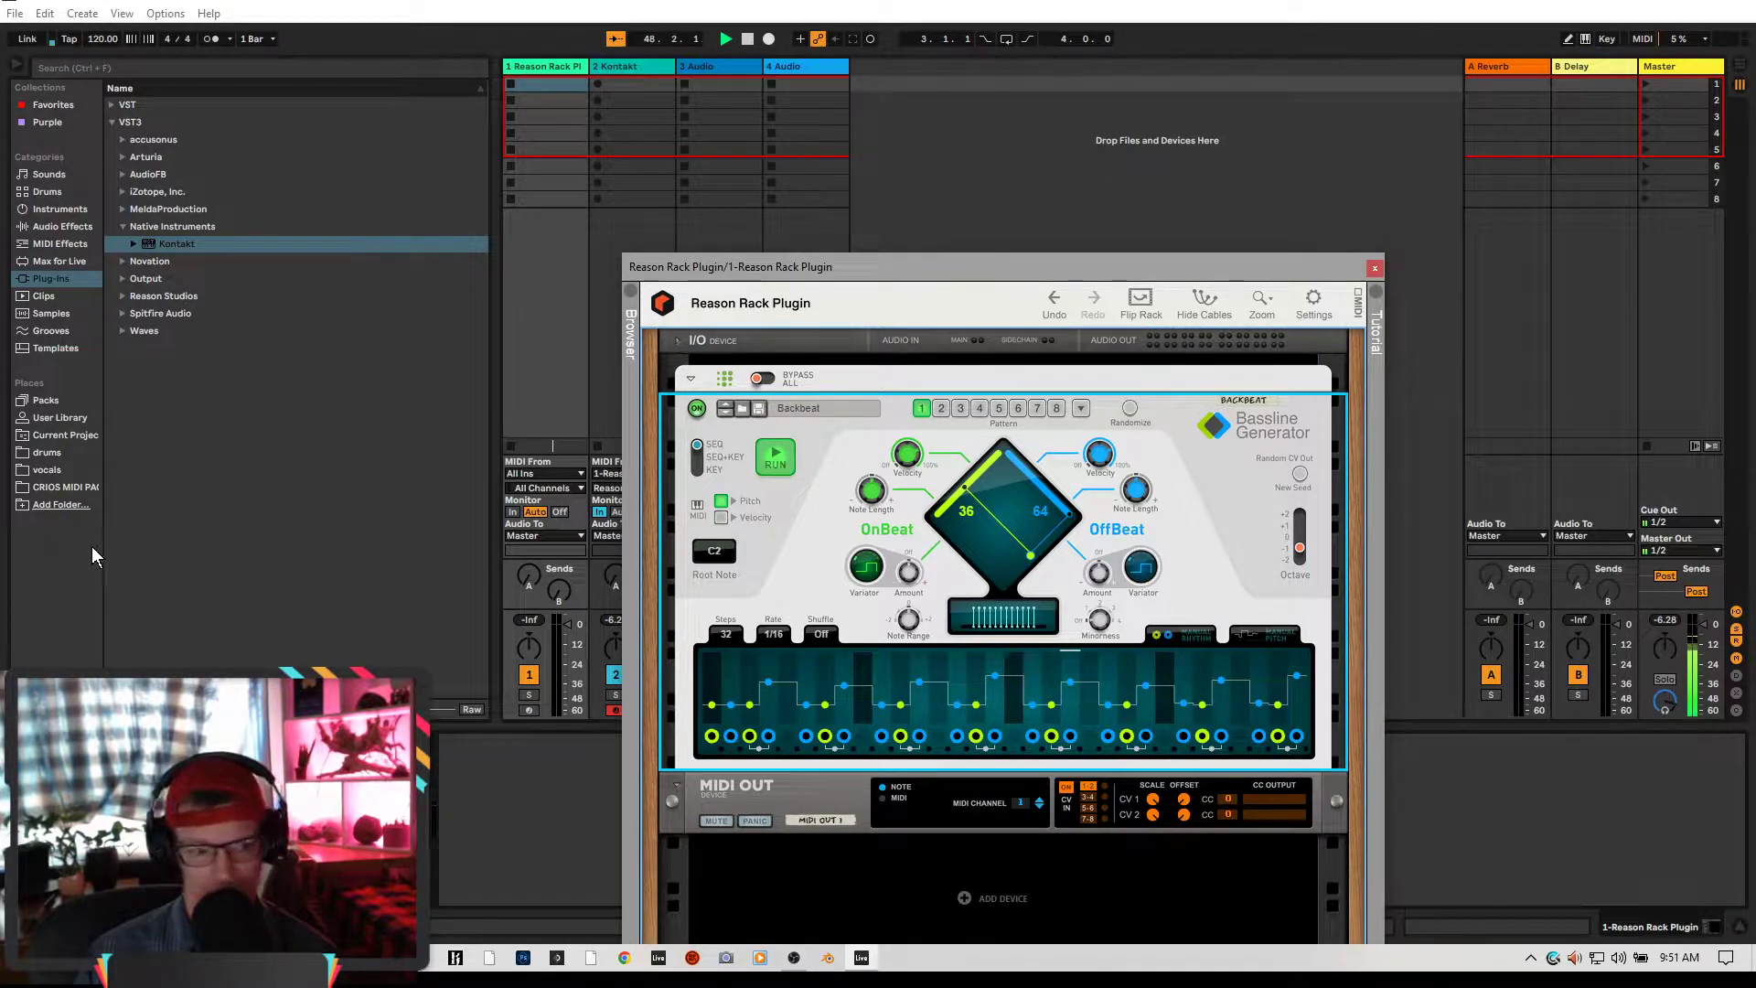
Set the project tempo to 104 BPM and switch the Bassline Generator to pattern 2 before stopping playback
left_click_drag(103, 38, 102, 54)
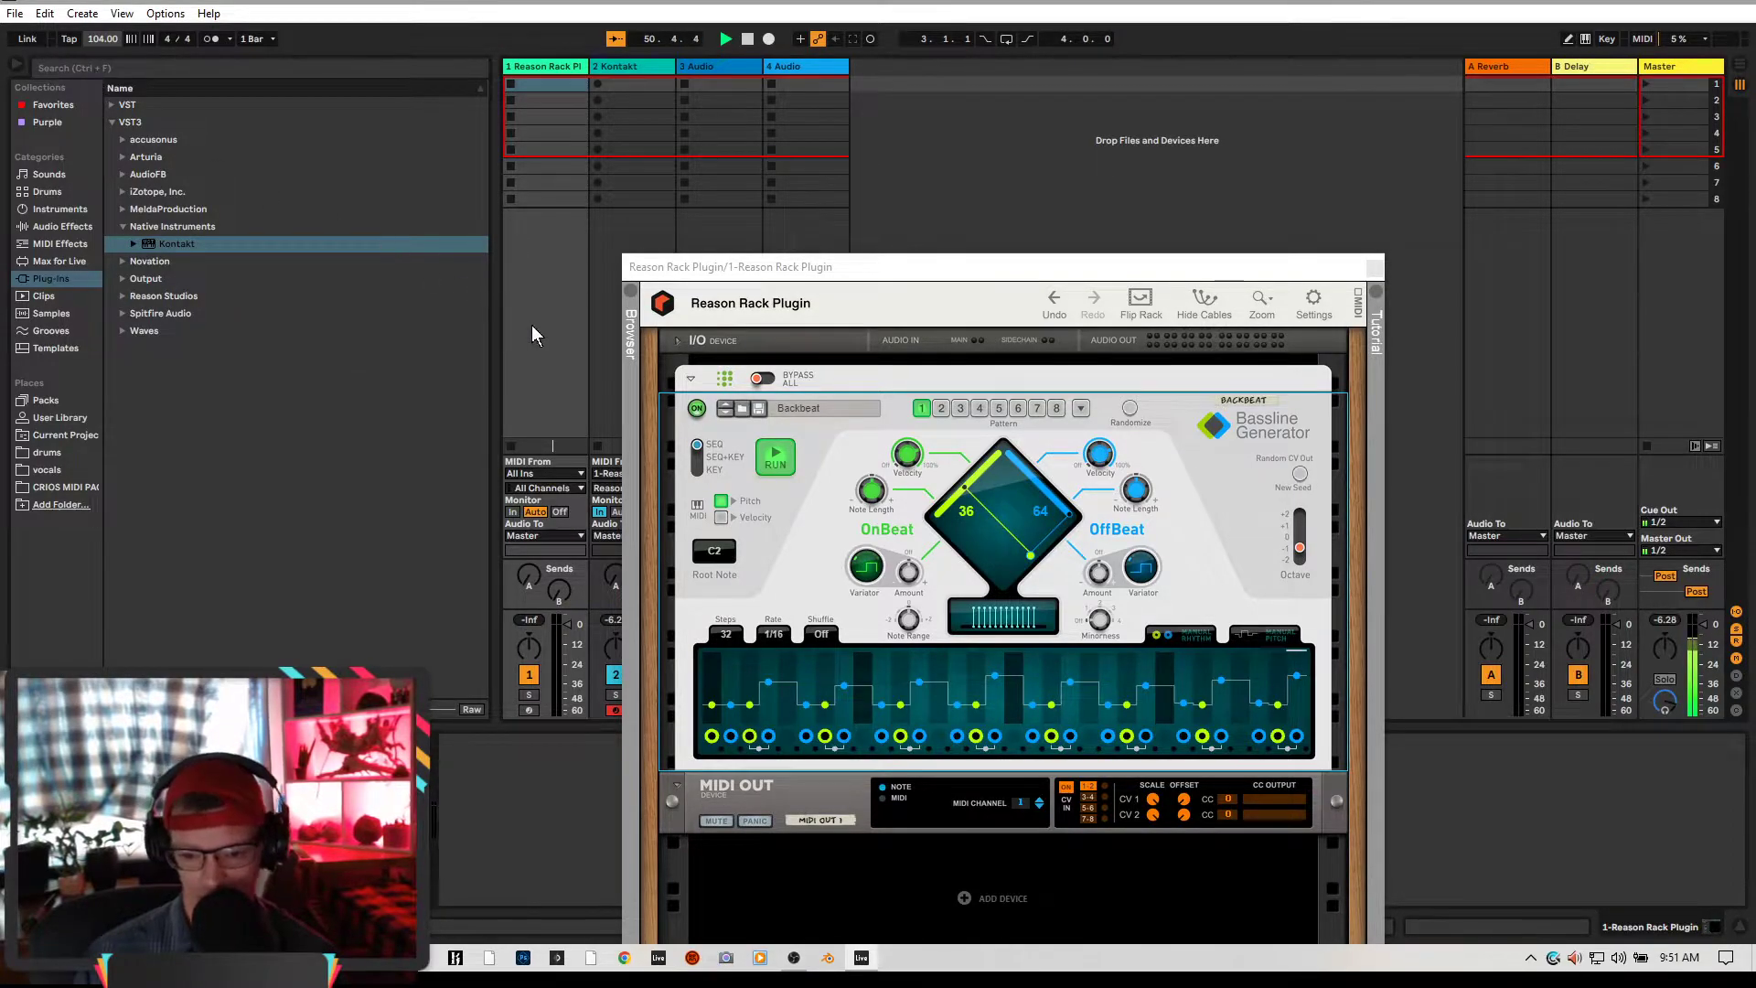
left_click(938, 410)
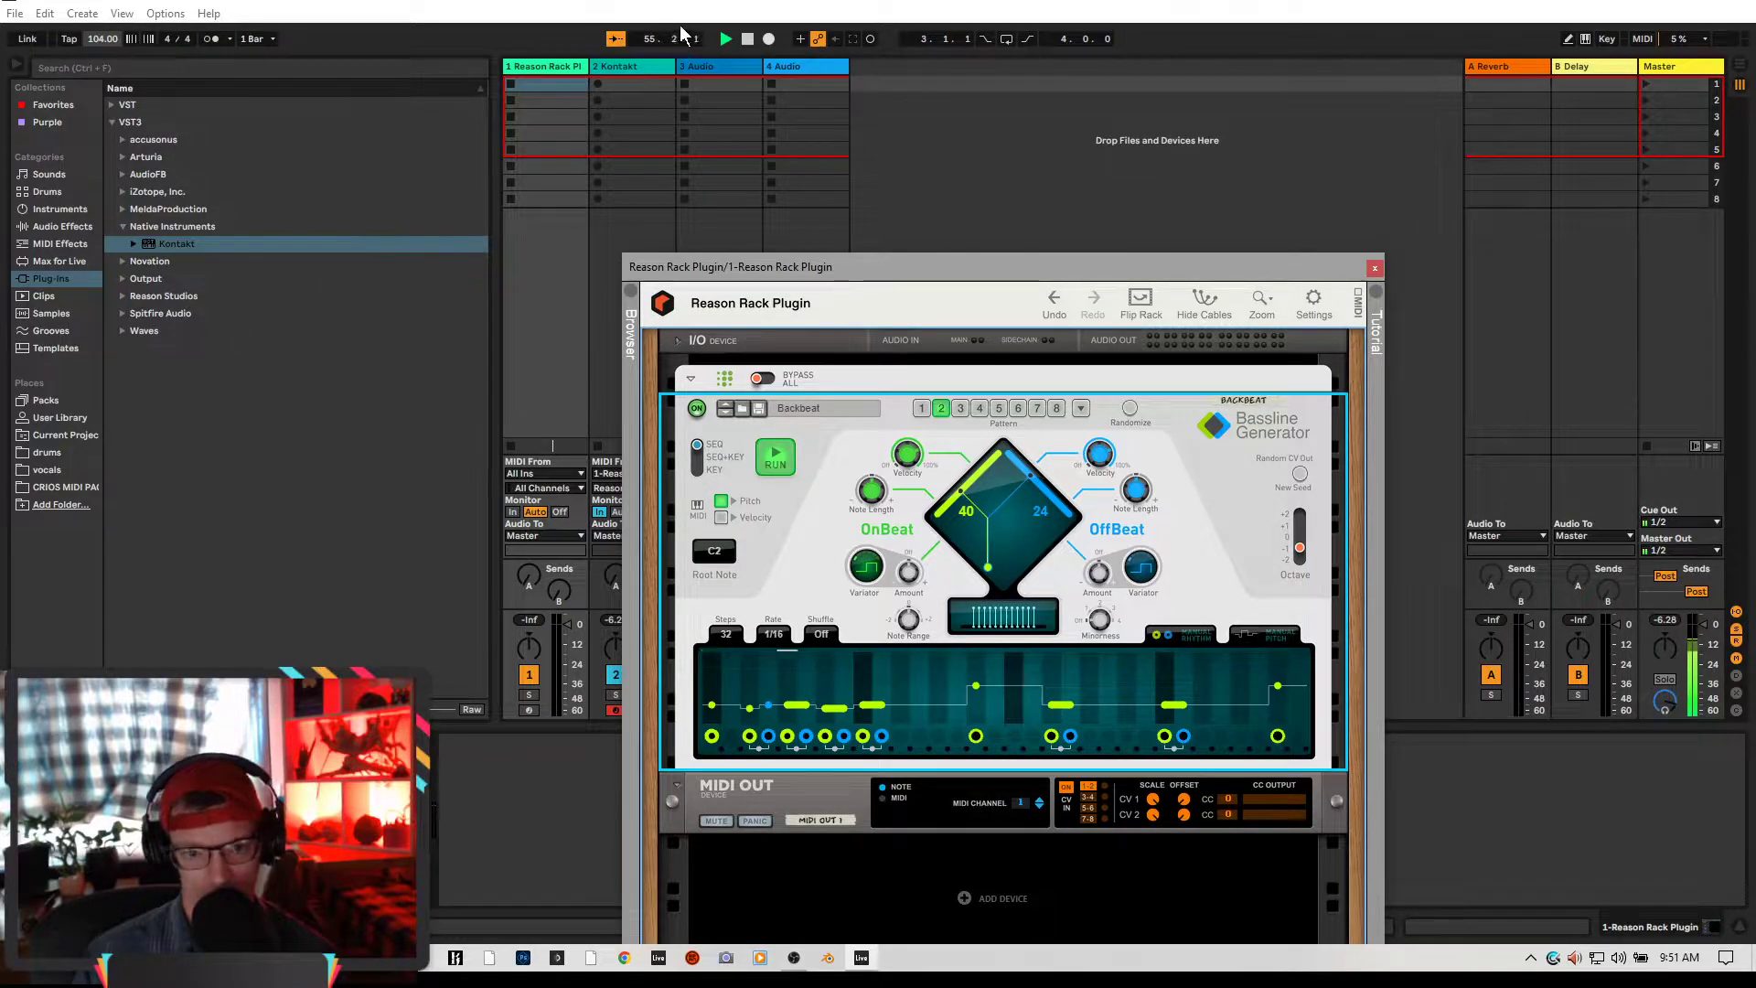
left_click(748, 38)
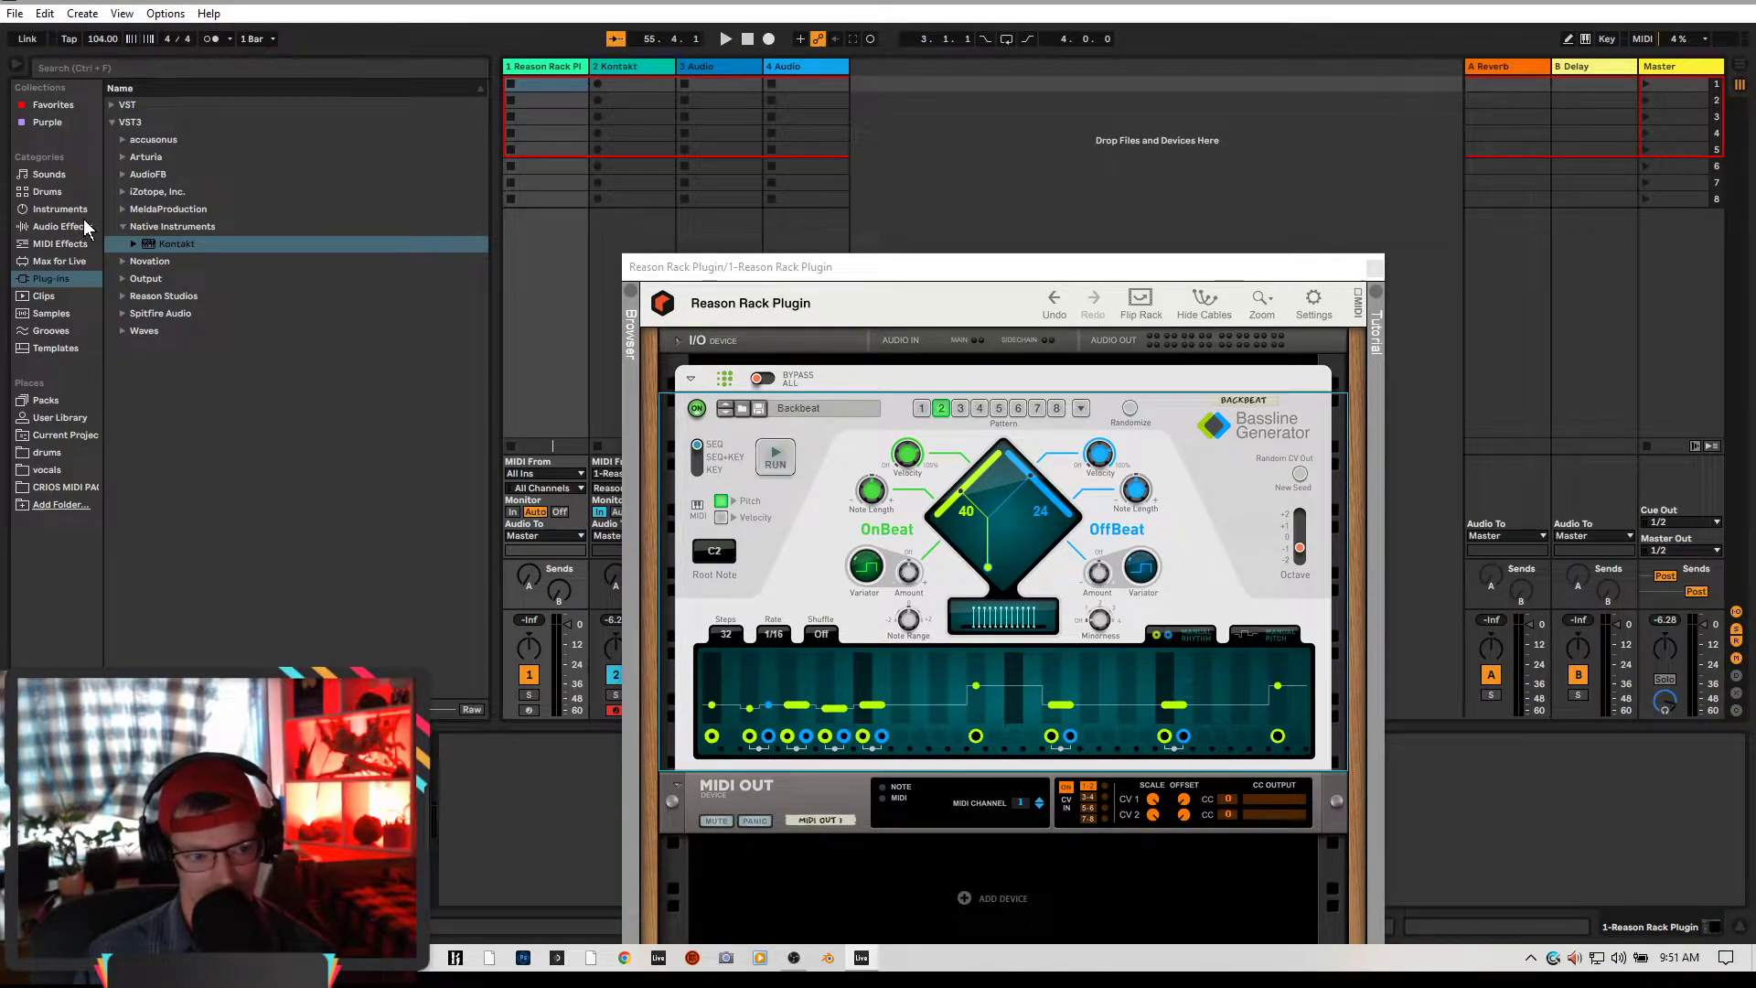
Load Captain Beat from the Captain VST plug-ins onto a new track and toggle its fill option
left_click(113, 107)
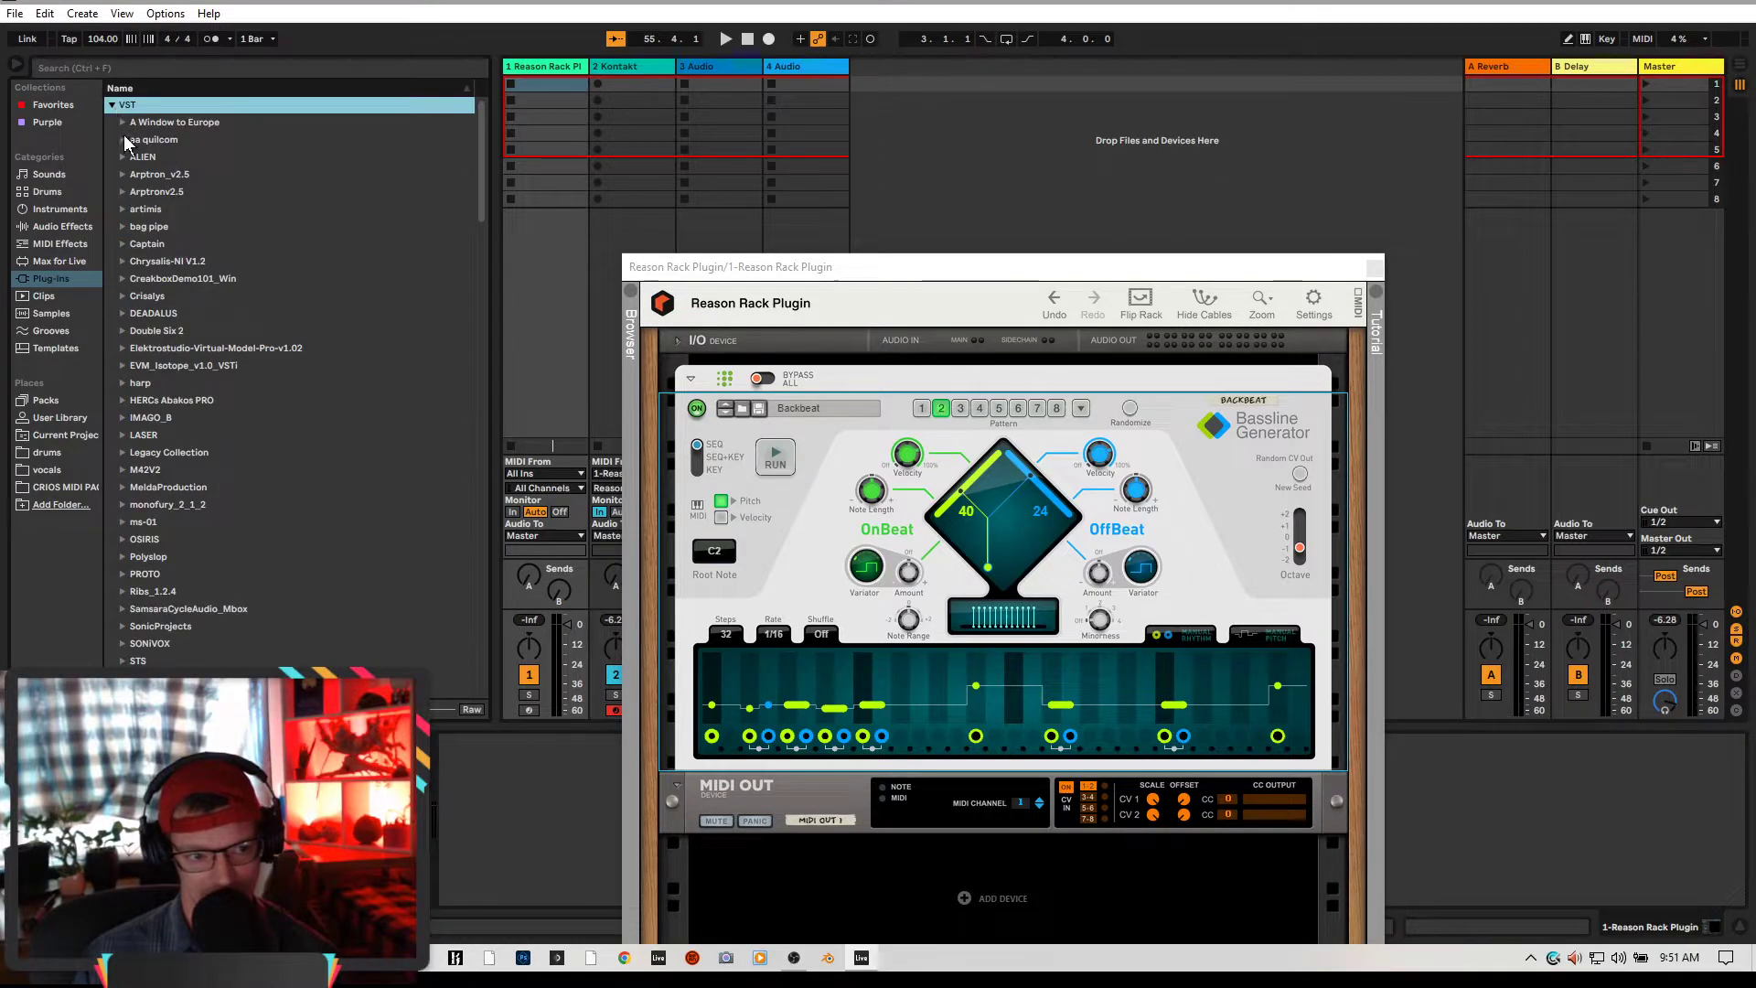
left_click(130, 245)
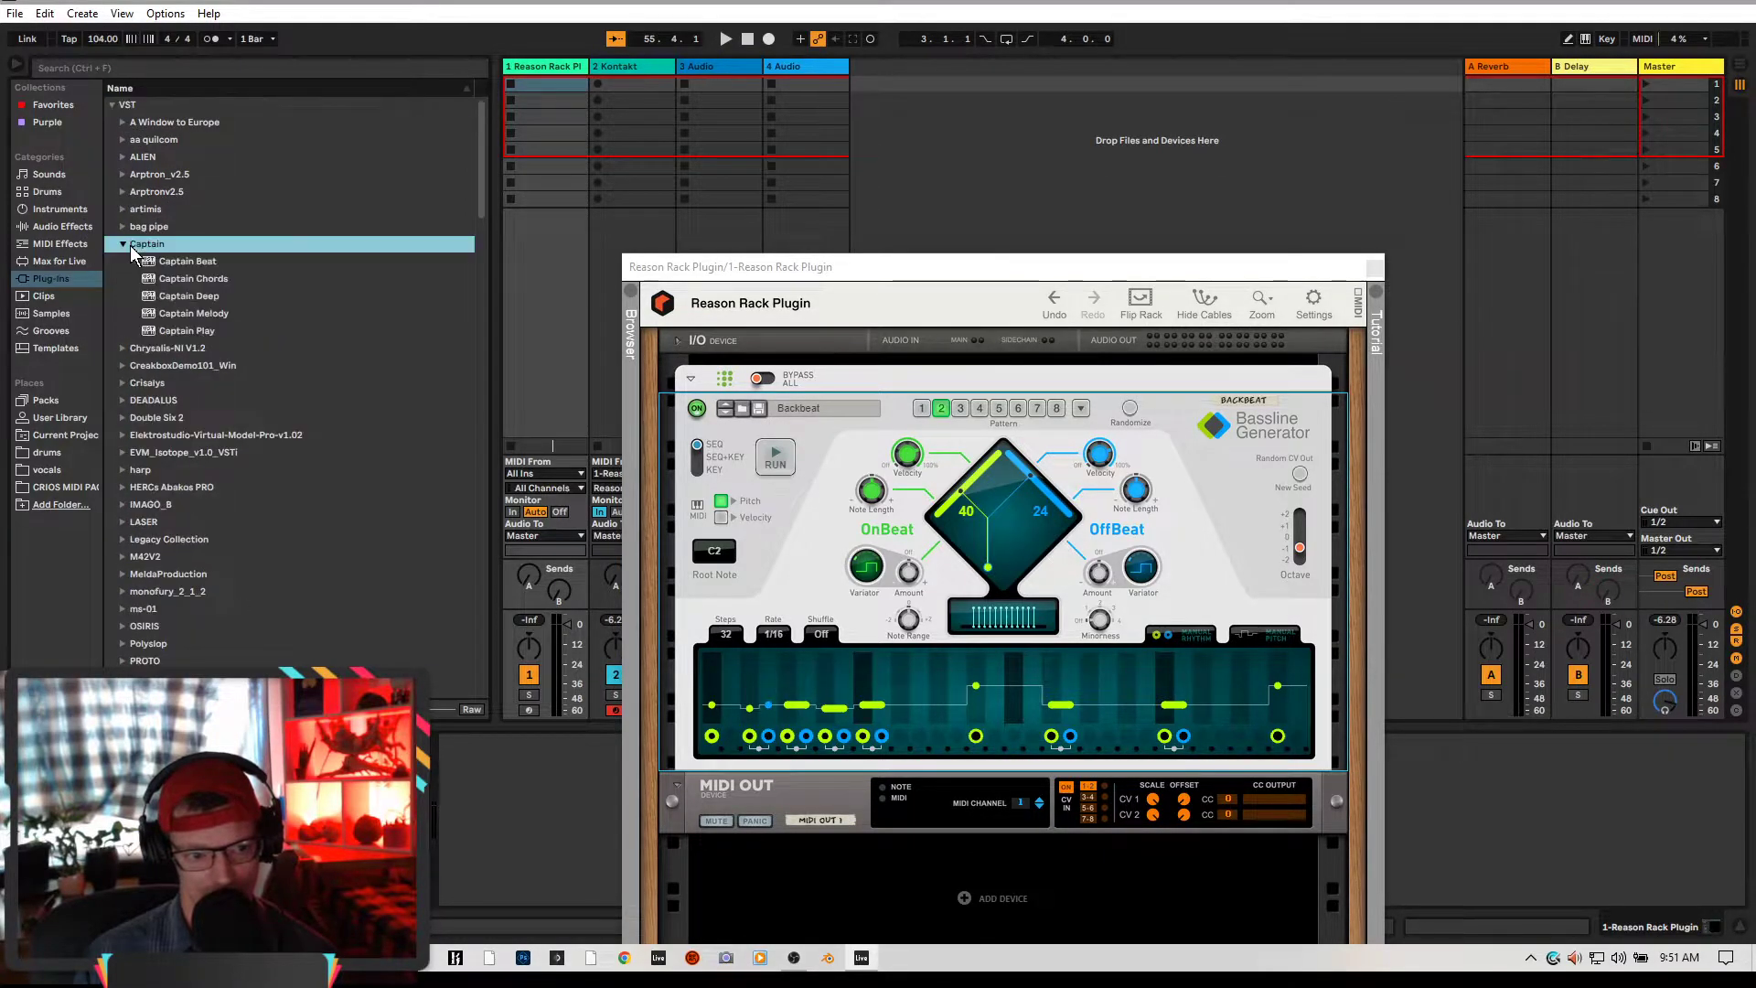
left_click(161, 263)
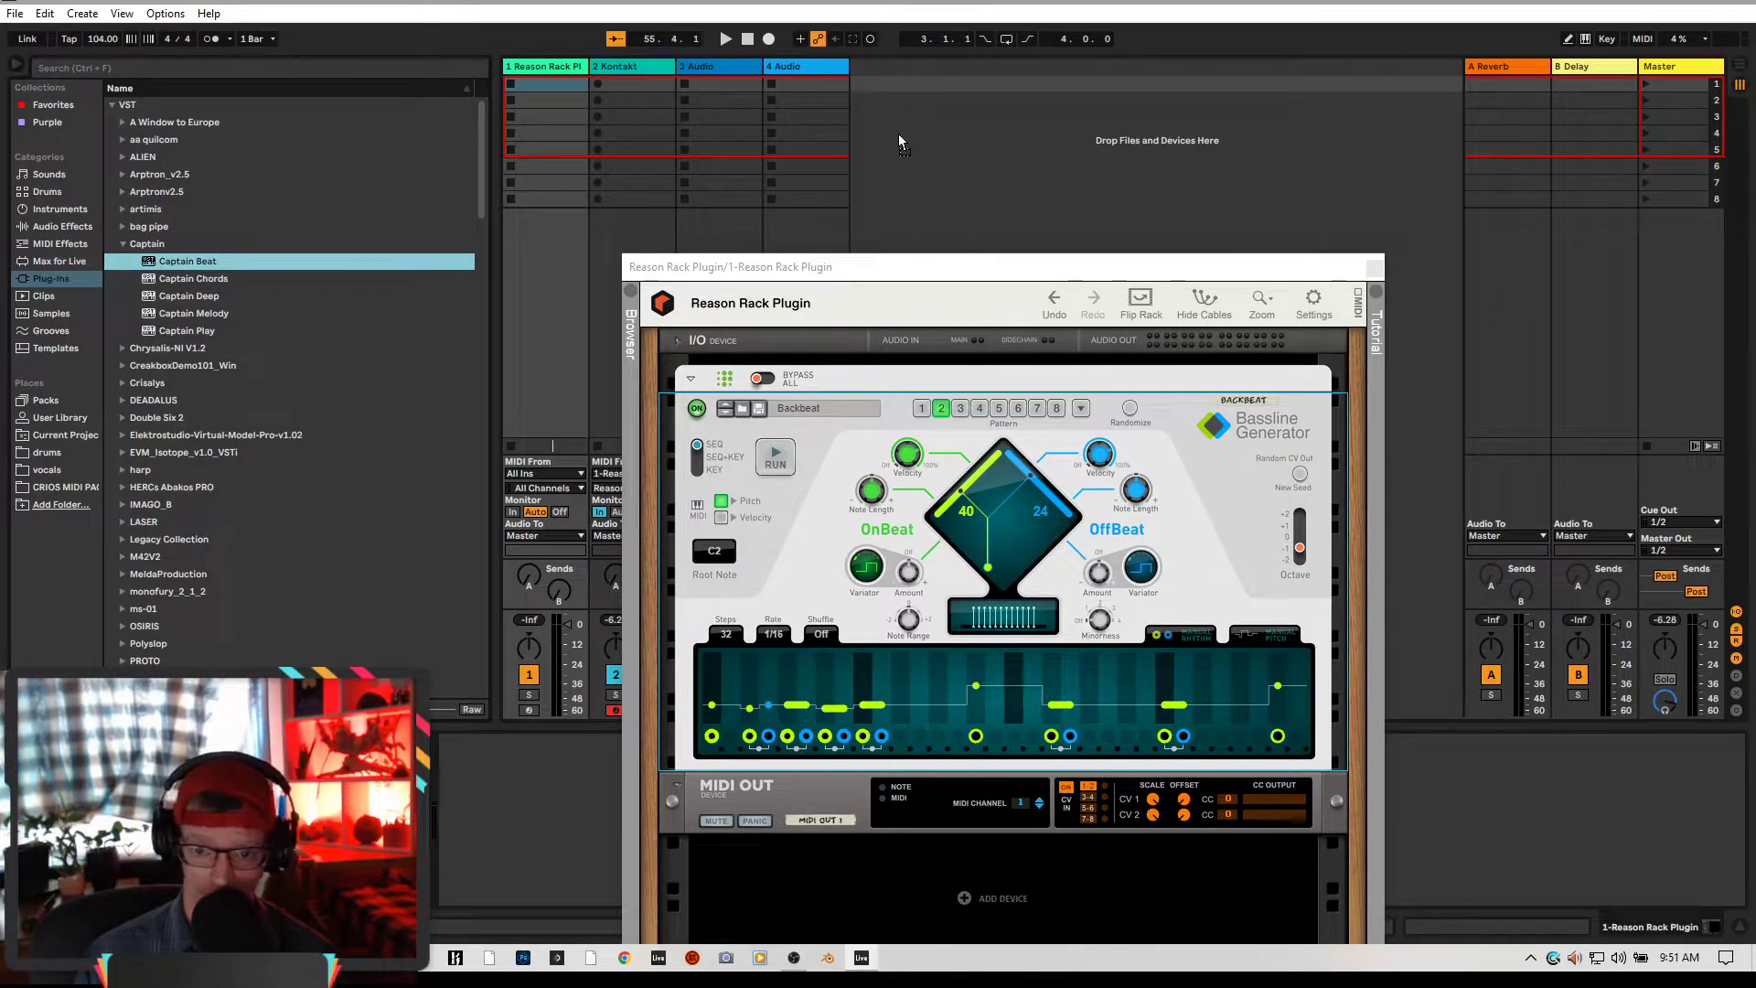
left_click(824, 129)
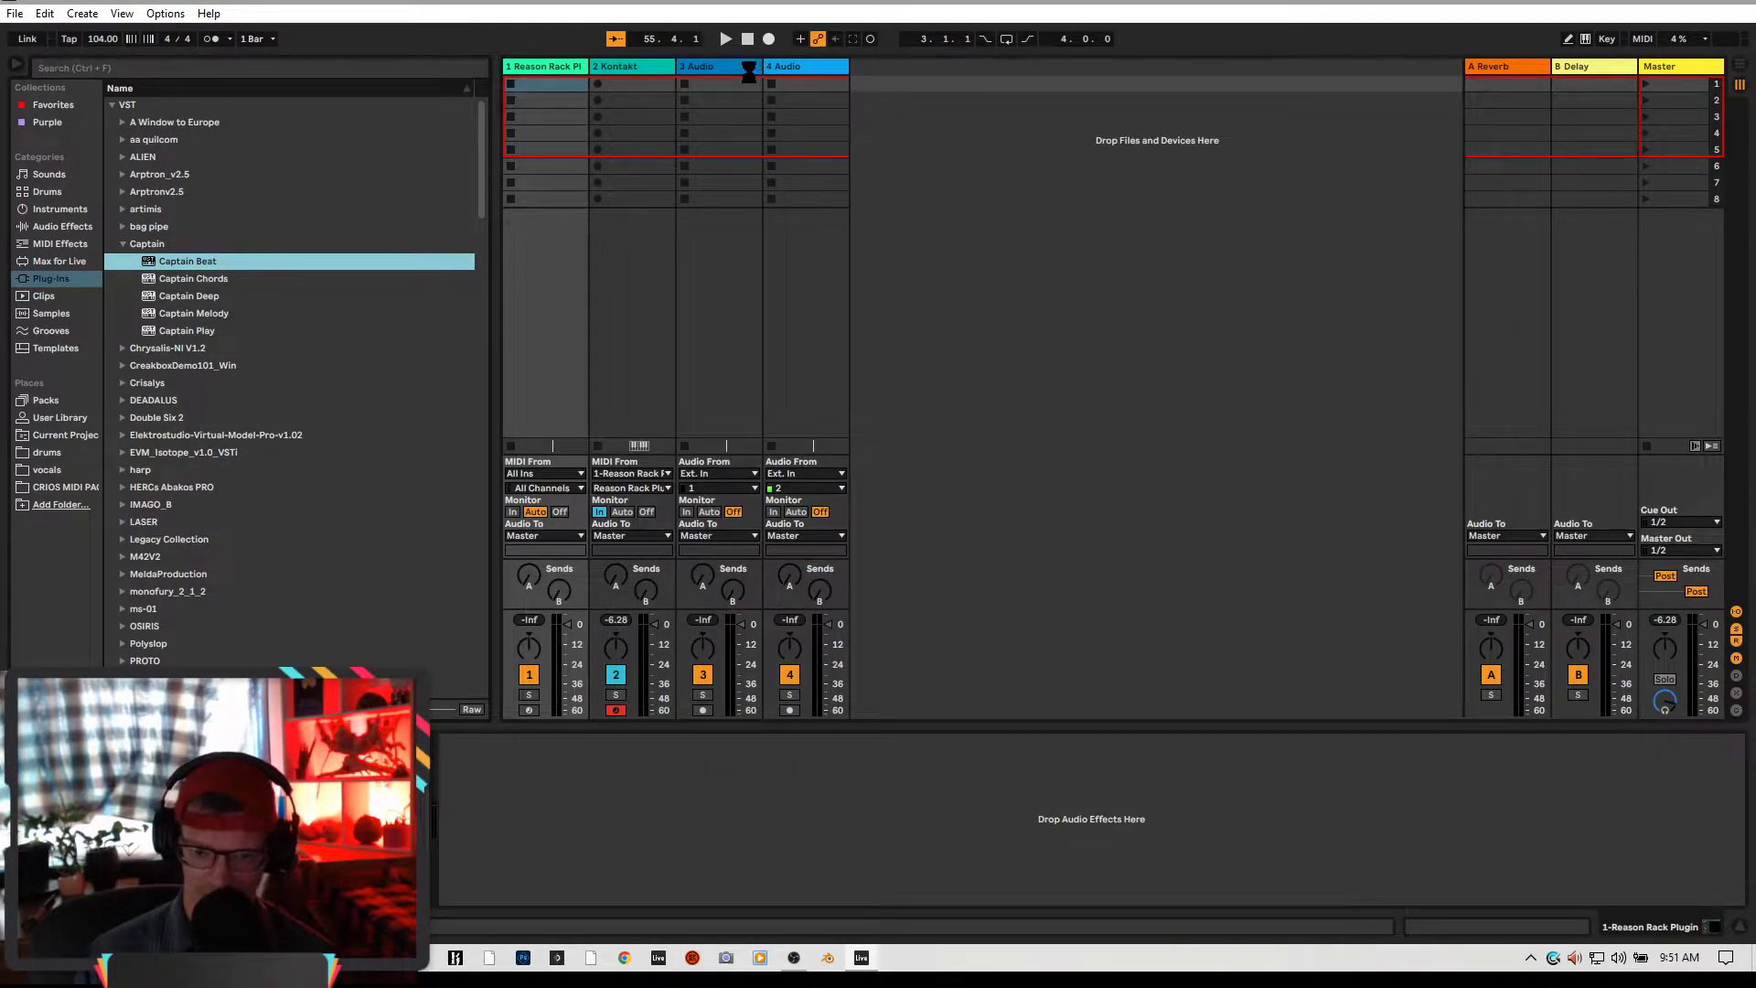
key("Return")
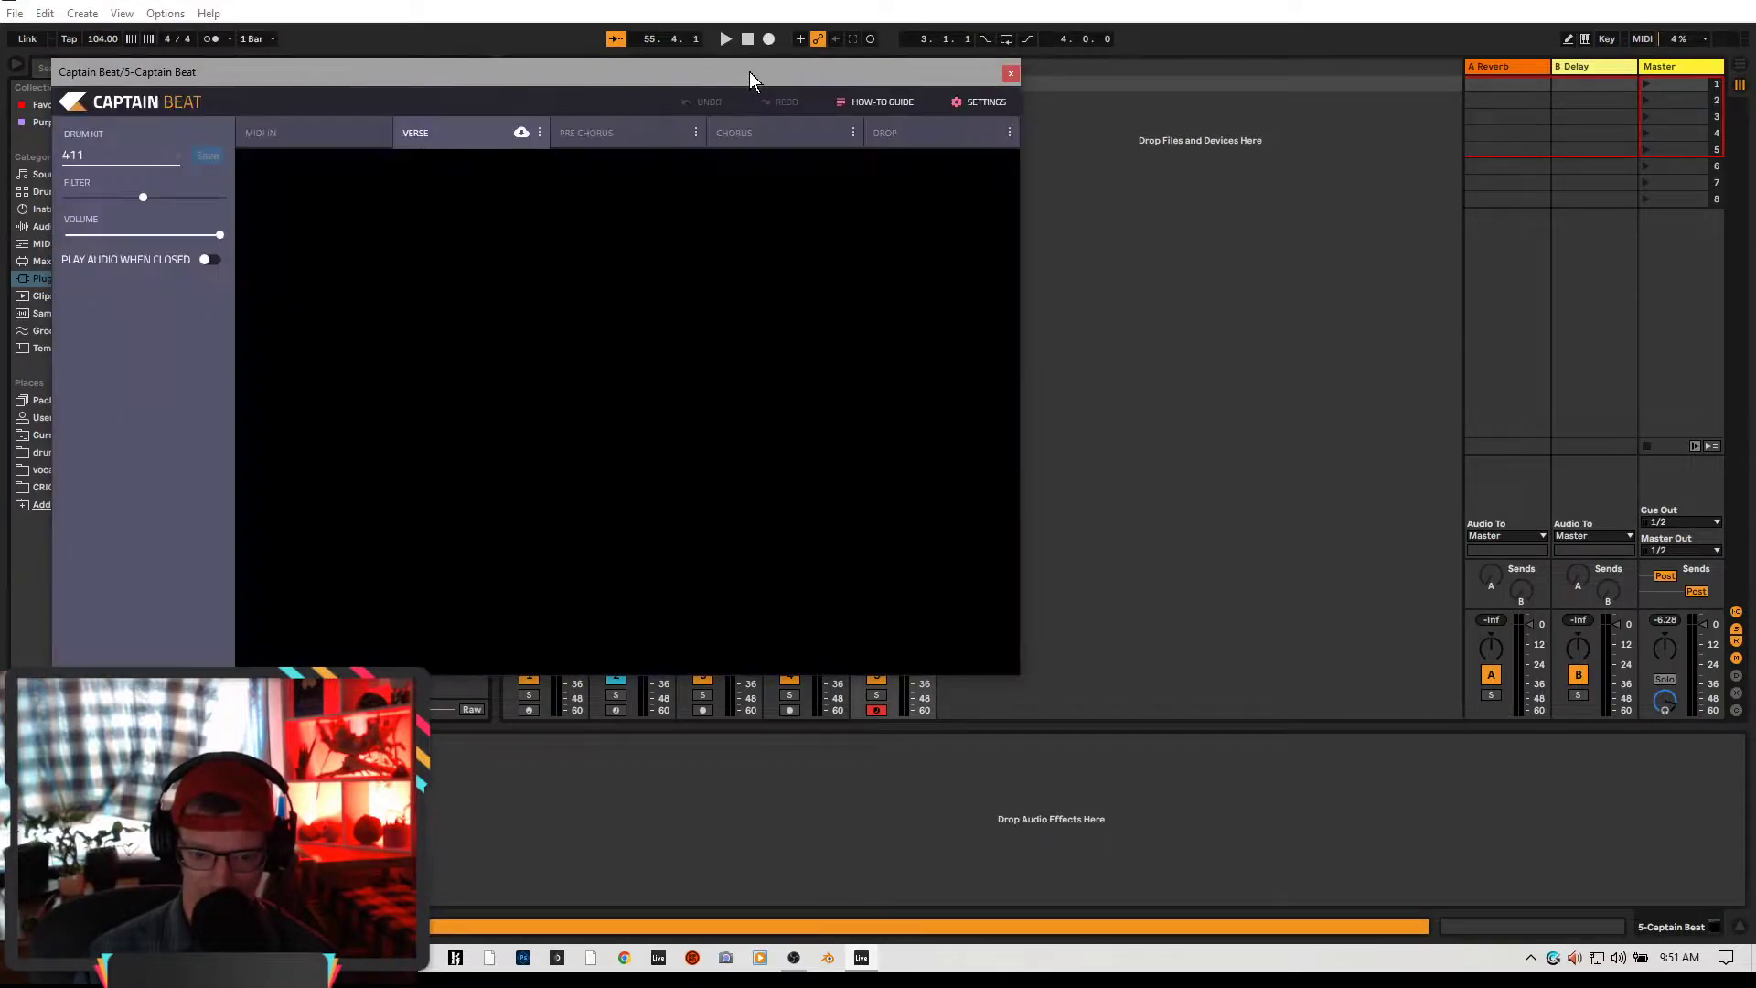
left_click_drag(749, 72, 1211, 303)
left_click(671, 536)
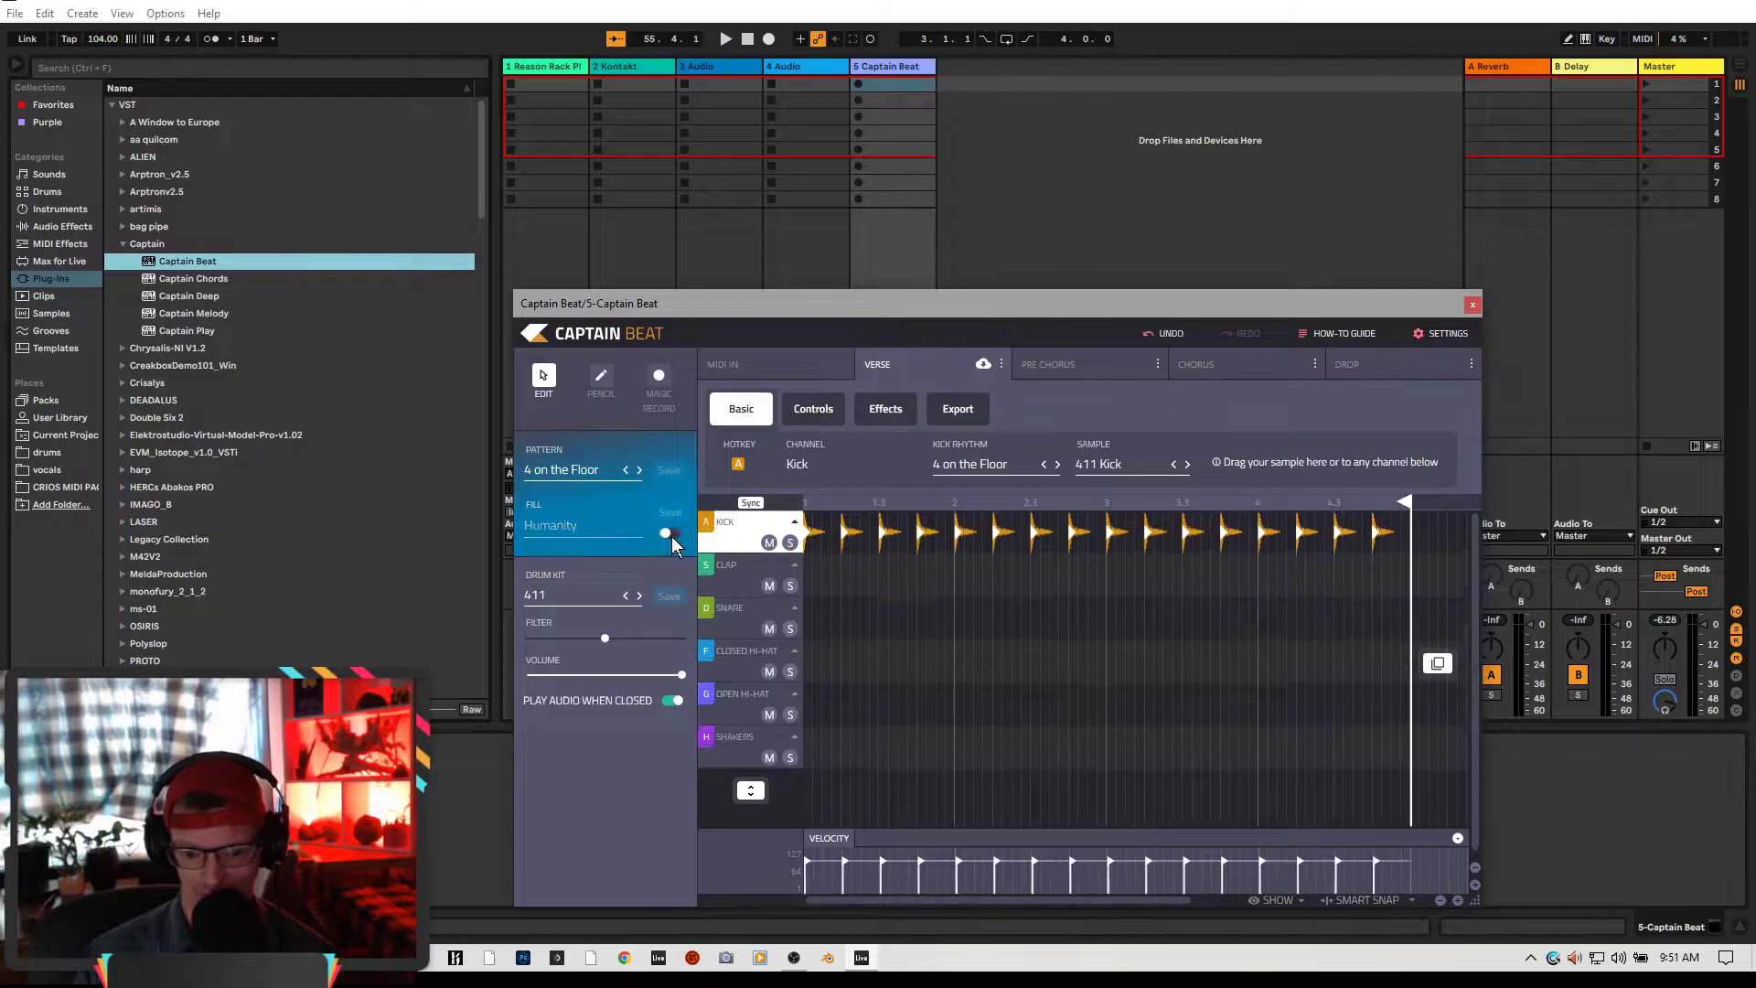
Delete the two unused audio tracks between the Kontakt and Captain Beat tracks
right_click(810, 64)
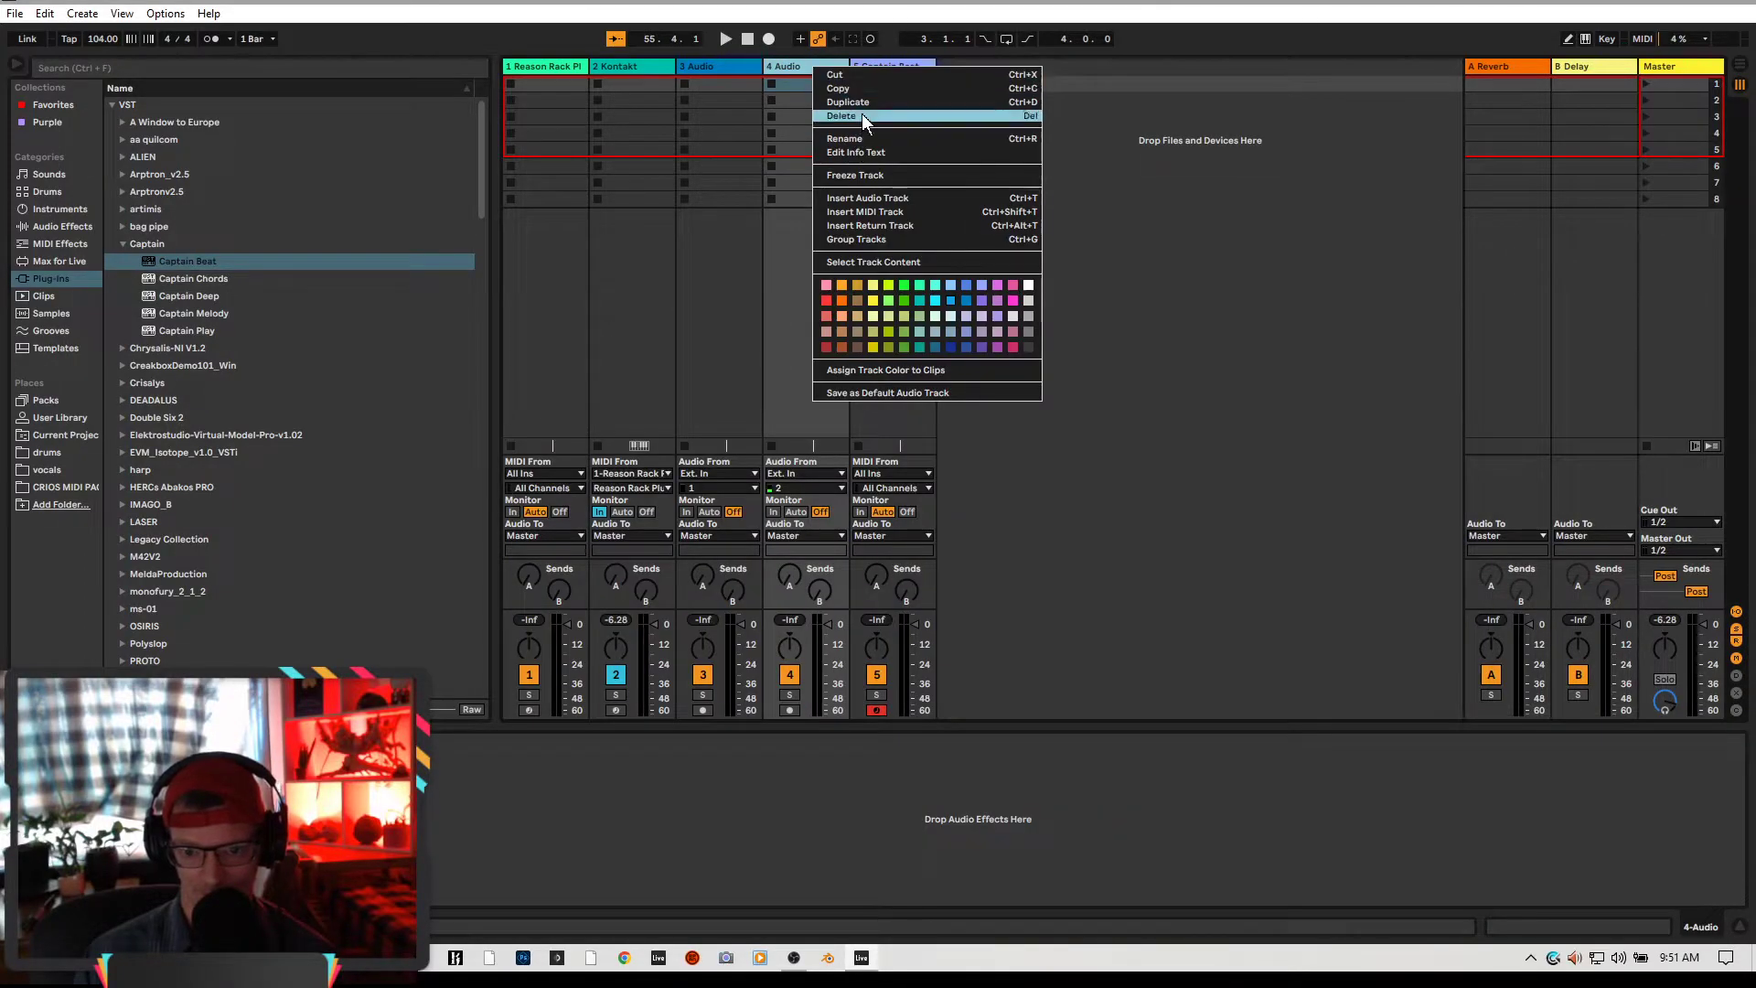
left_click(862, 115)
right_click(727, 66)
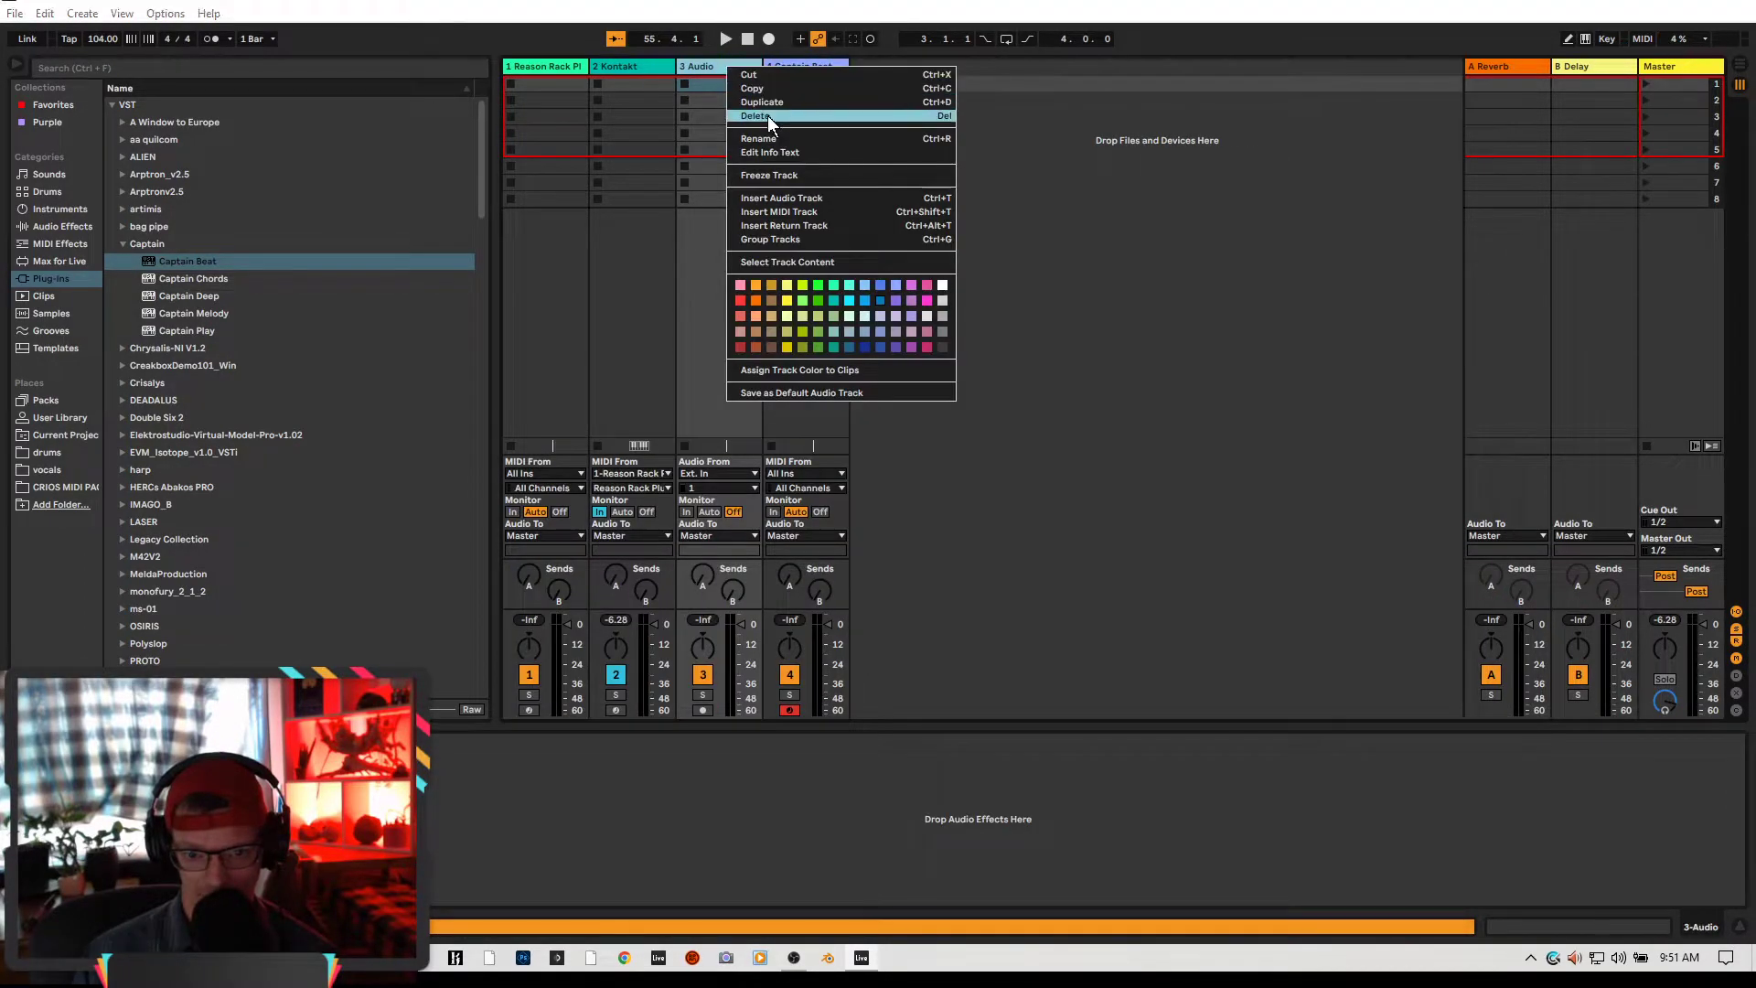
left_click(767, 115)
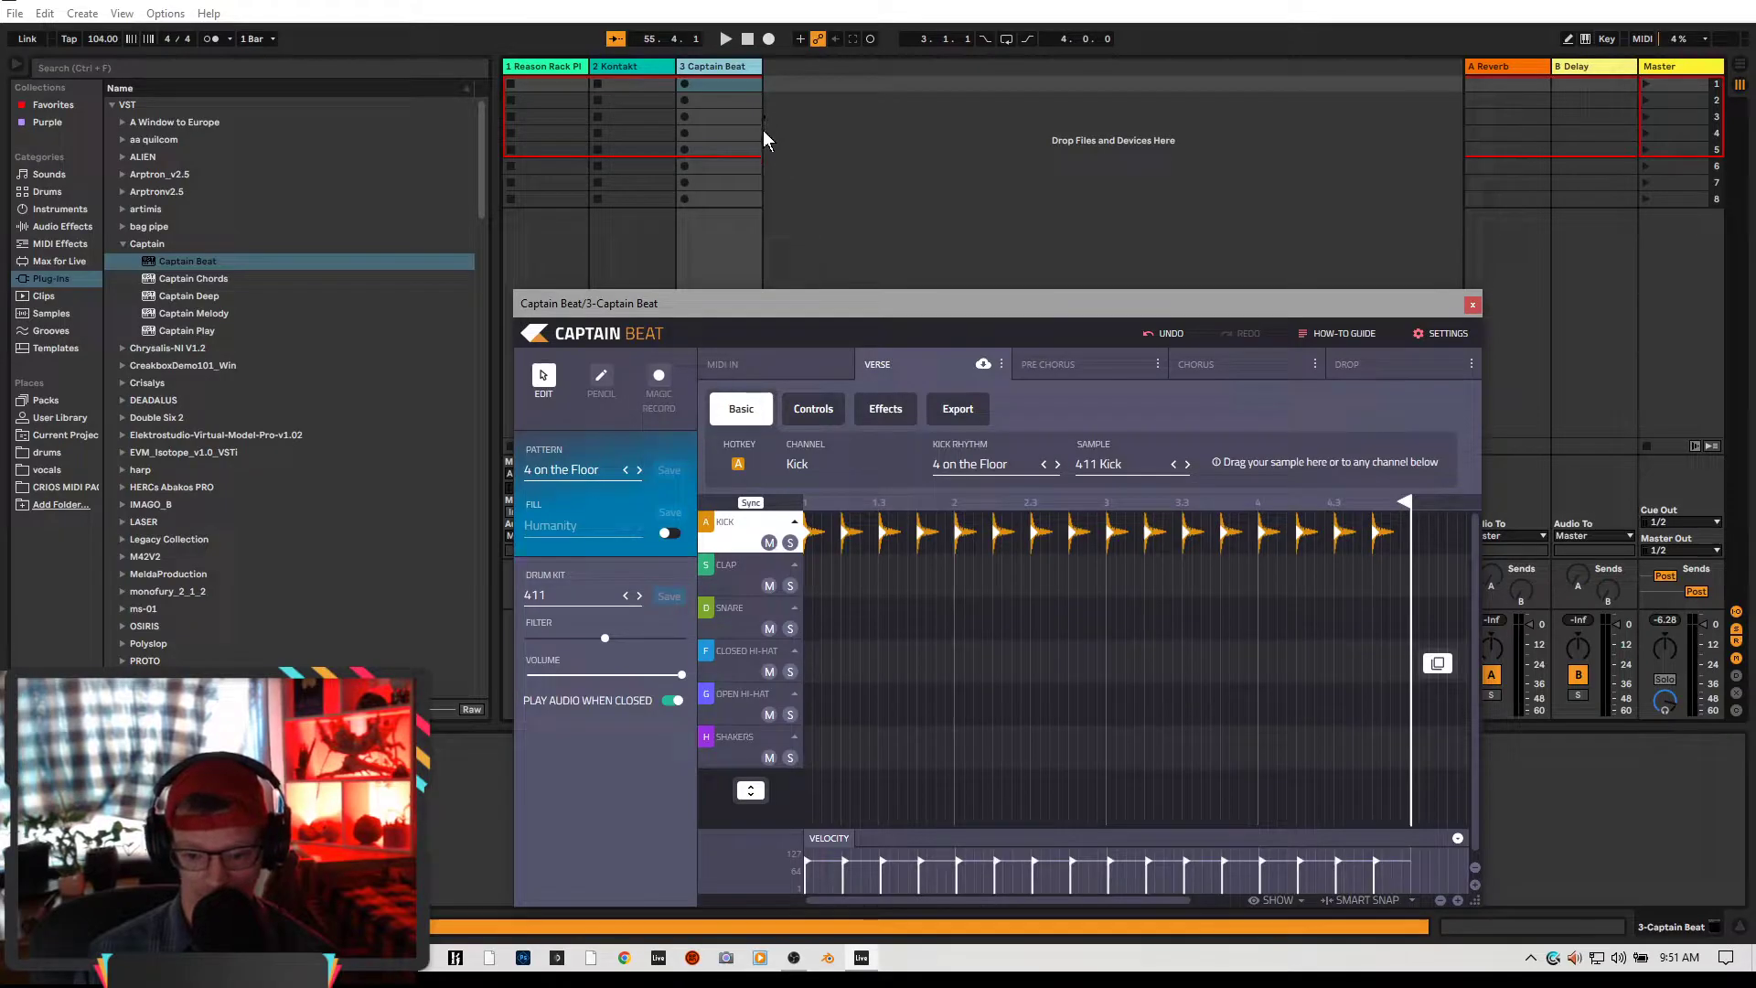
left_click_drag(790, 302, 843, 271)
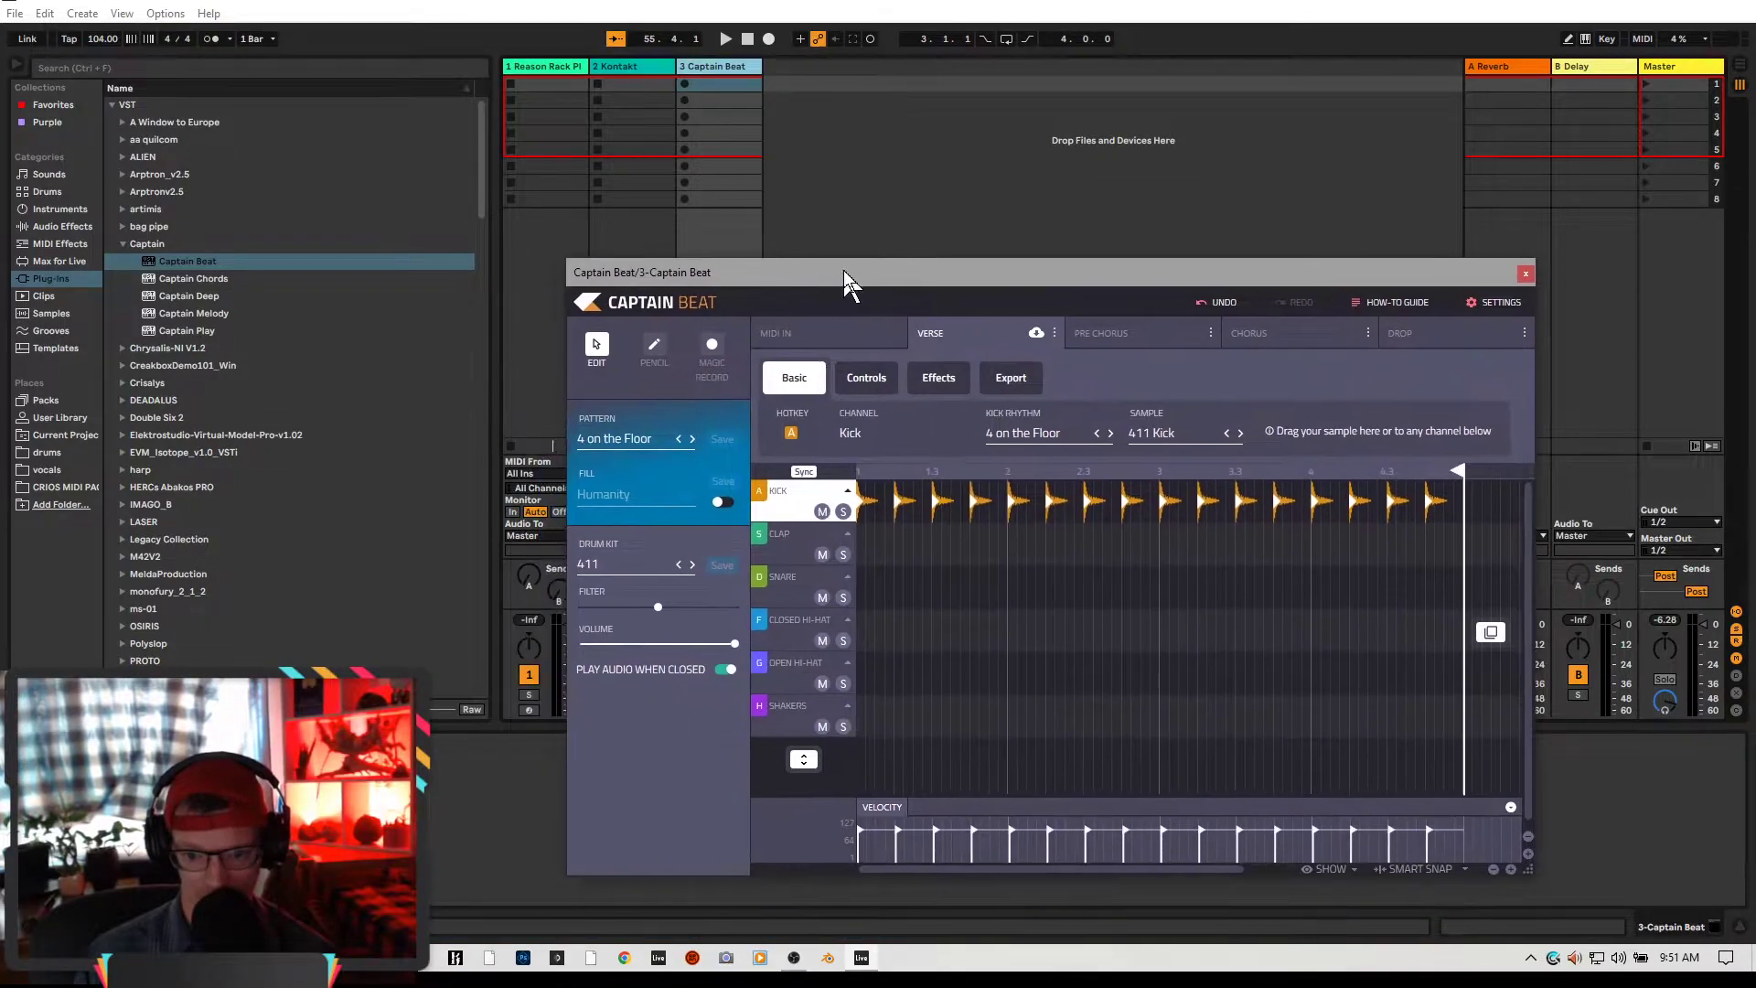
Add the Drum Buss preset Boom in C from the Drive & Color audio effects to the Captain Beat track
left_click(47, 192)
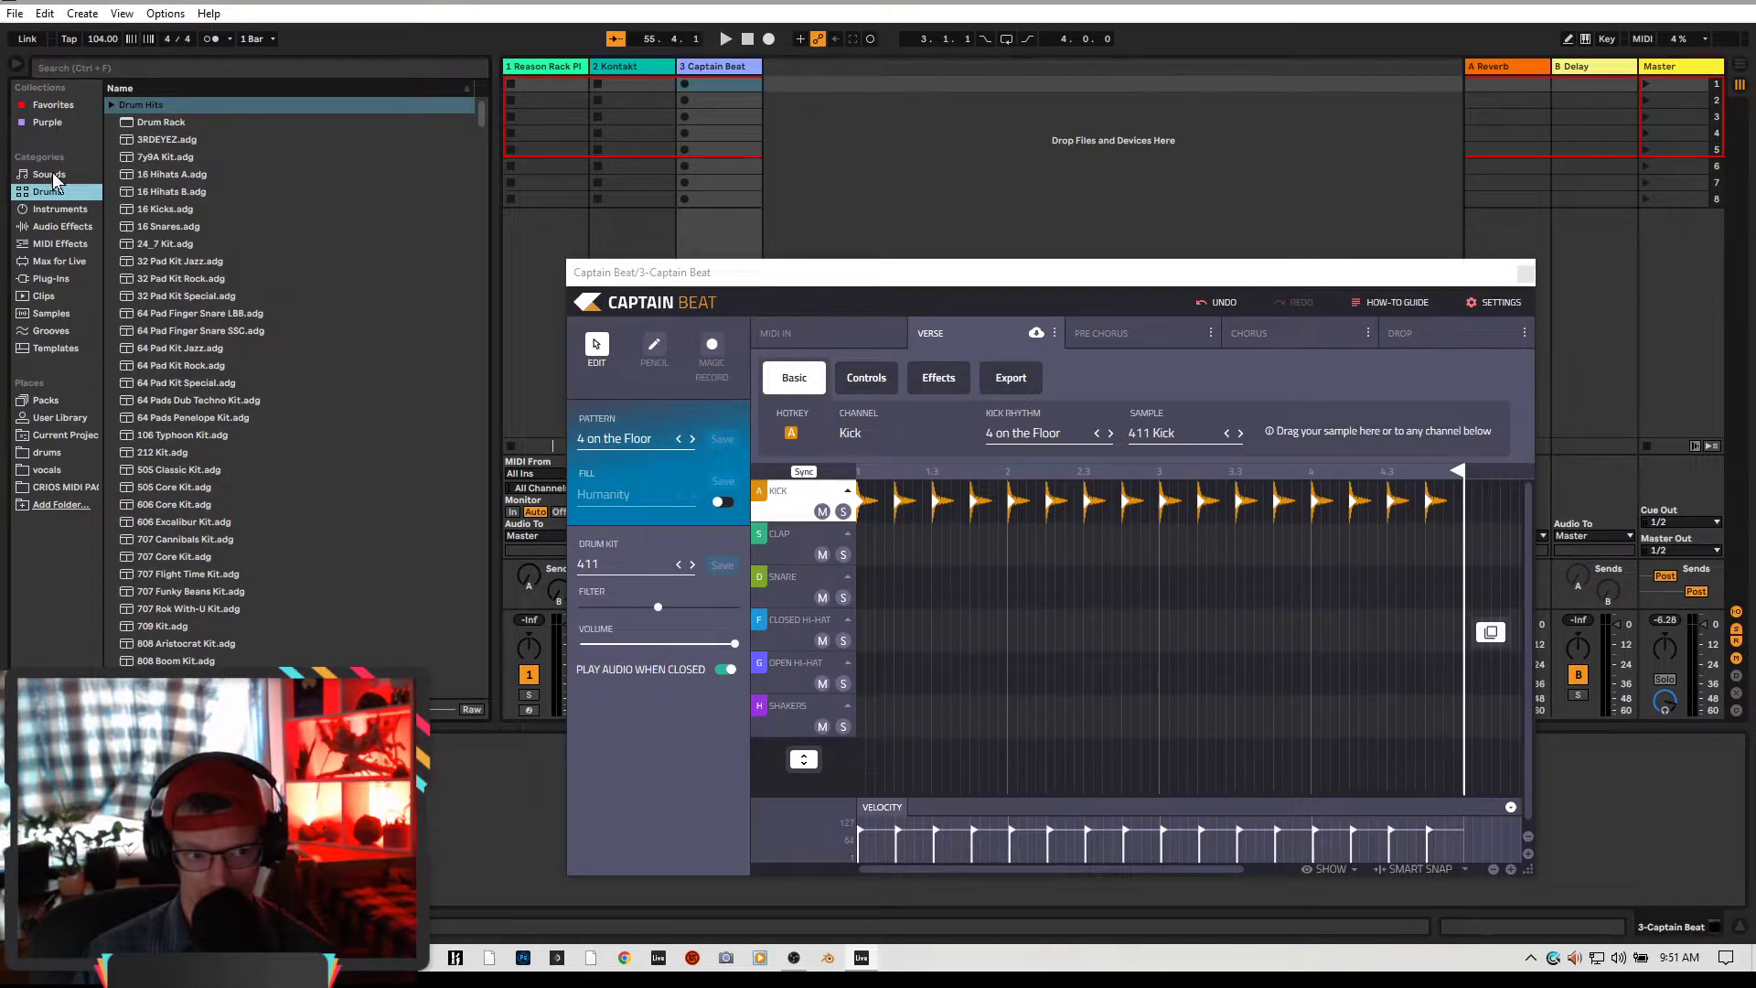
left_click(57, 212)
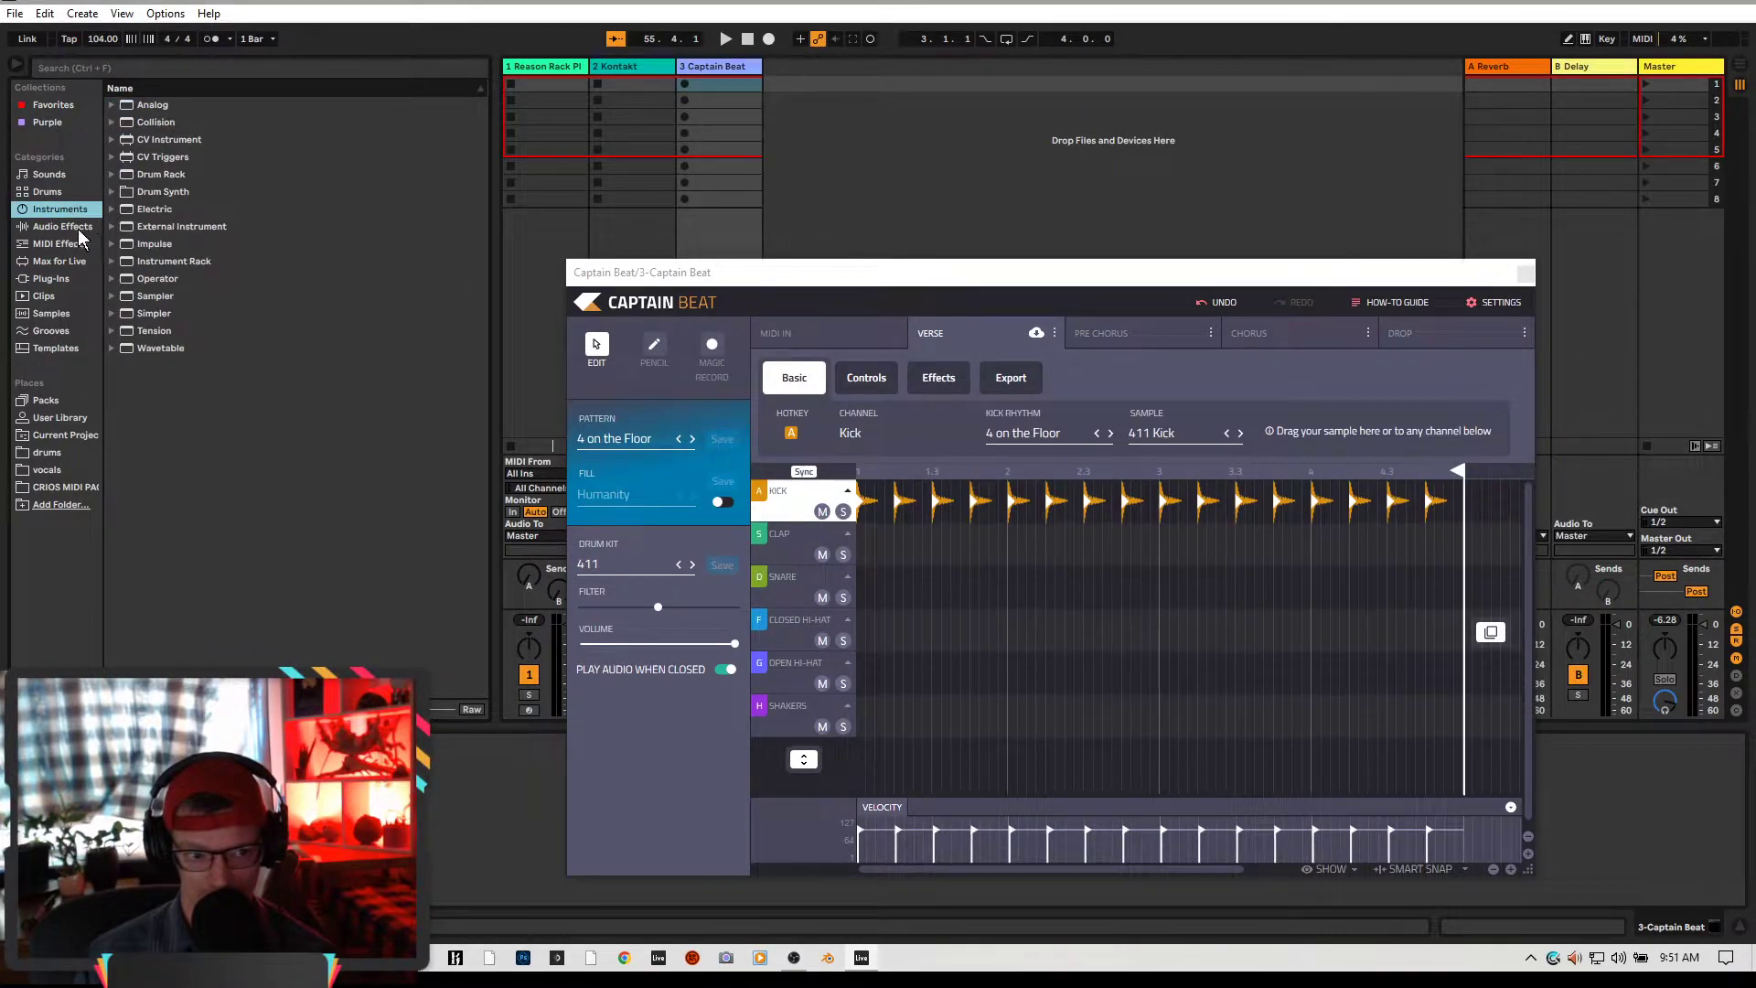
left_click(63, 227)
left_click(112, 122)
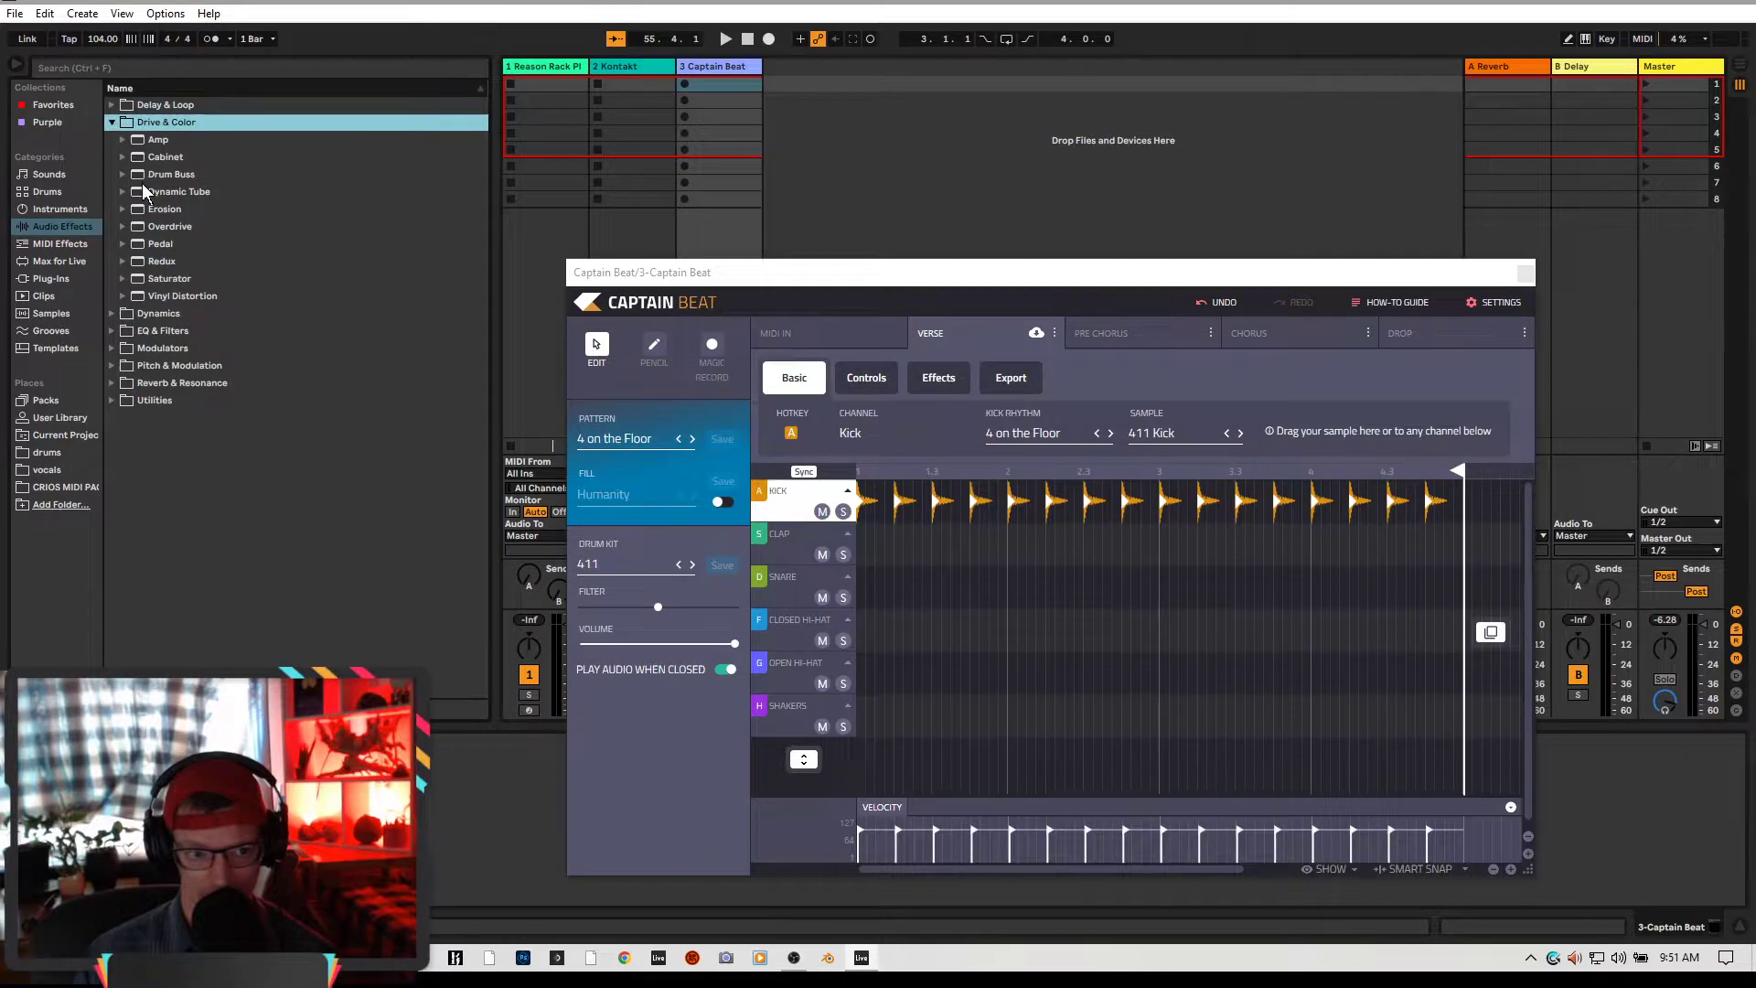
left_click(122, 172)
left_click_drag(172, 227, 701, 196)
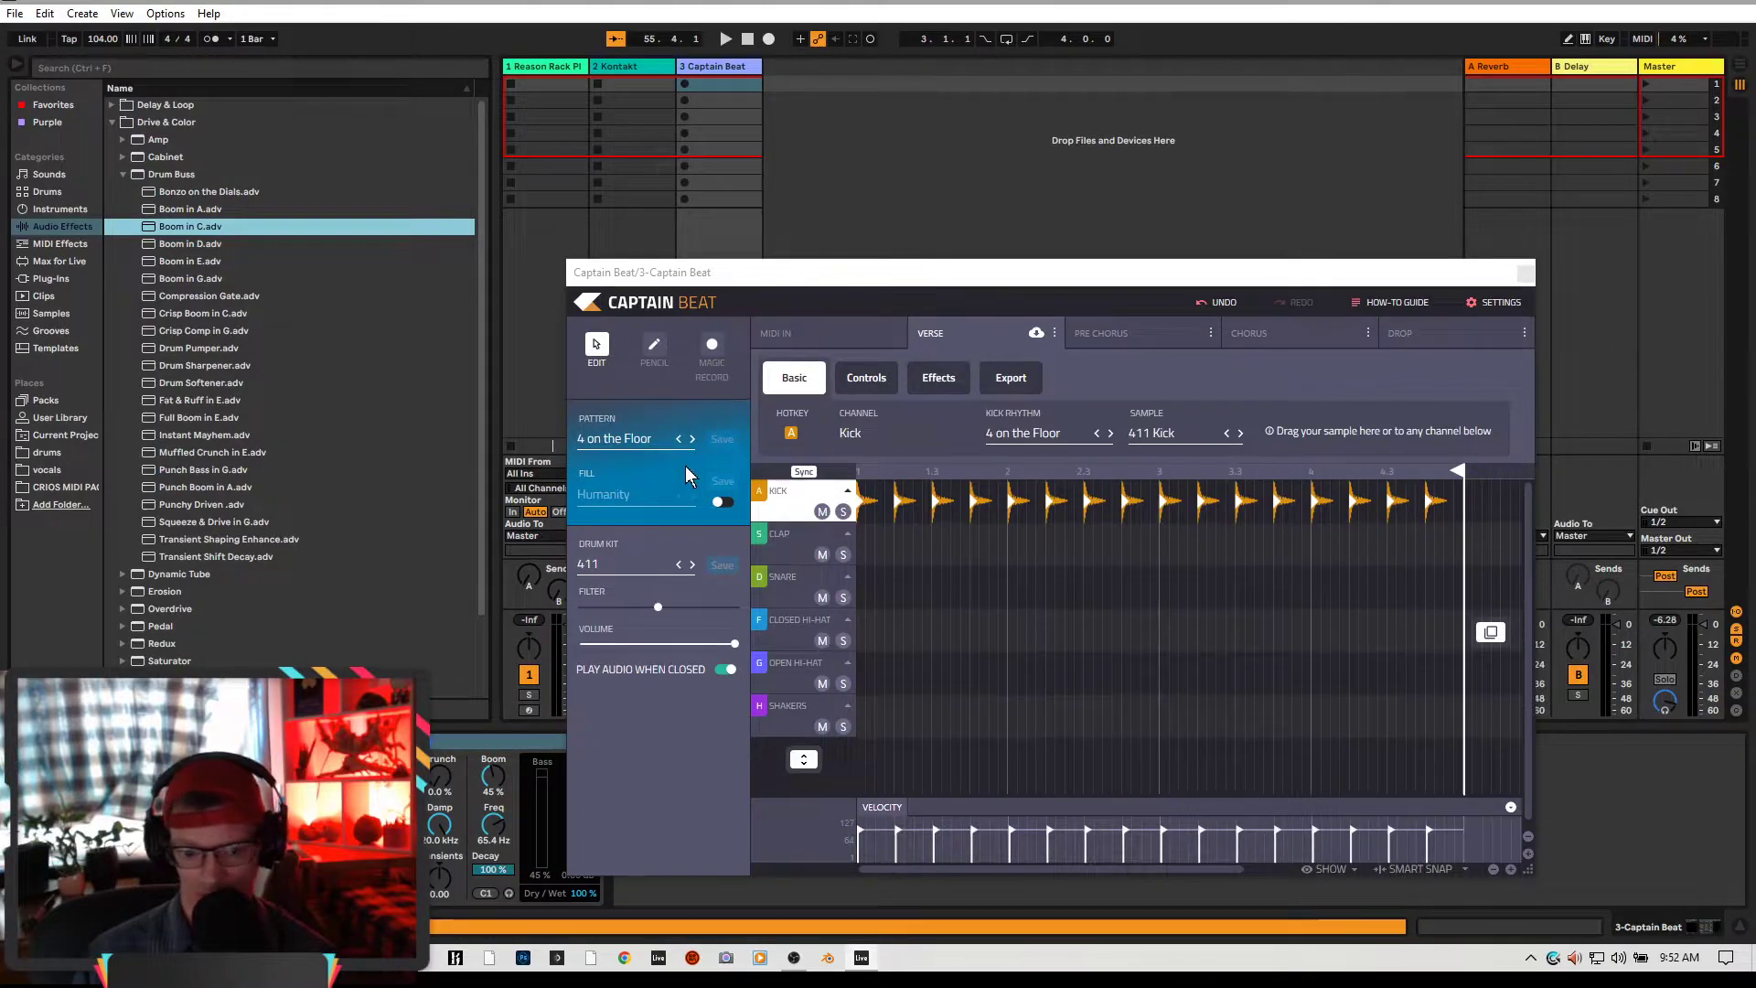
Audition Captain Beat's Downtempo patterns, choose Glow 90 and close the pattern browser
left_click(639, 446)
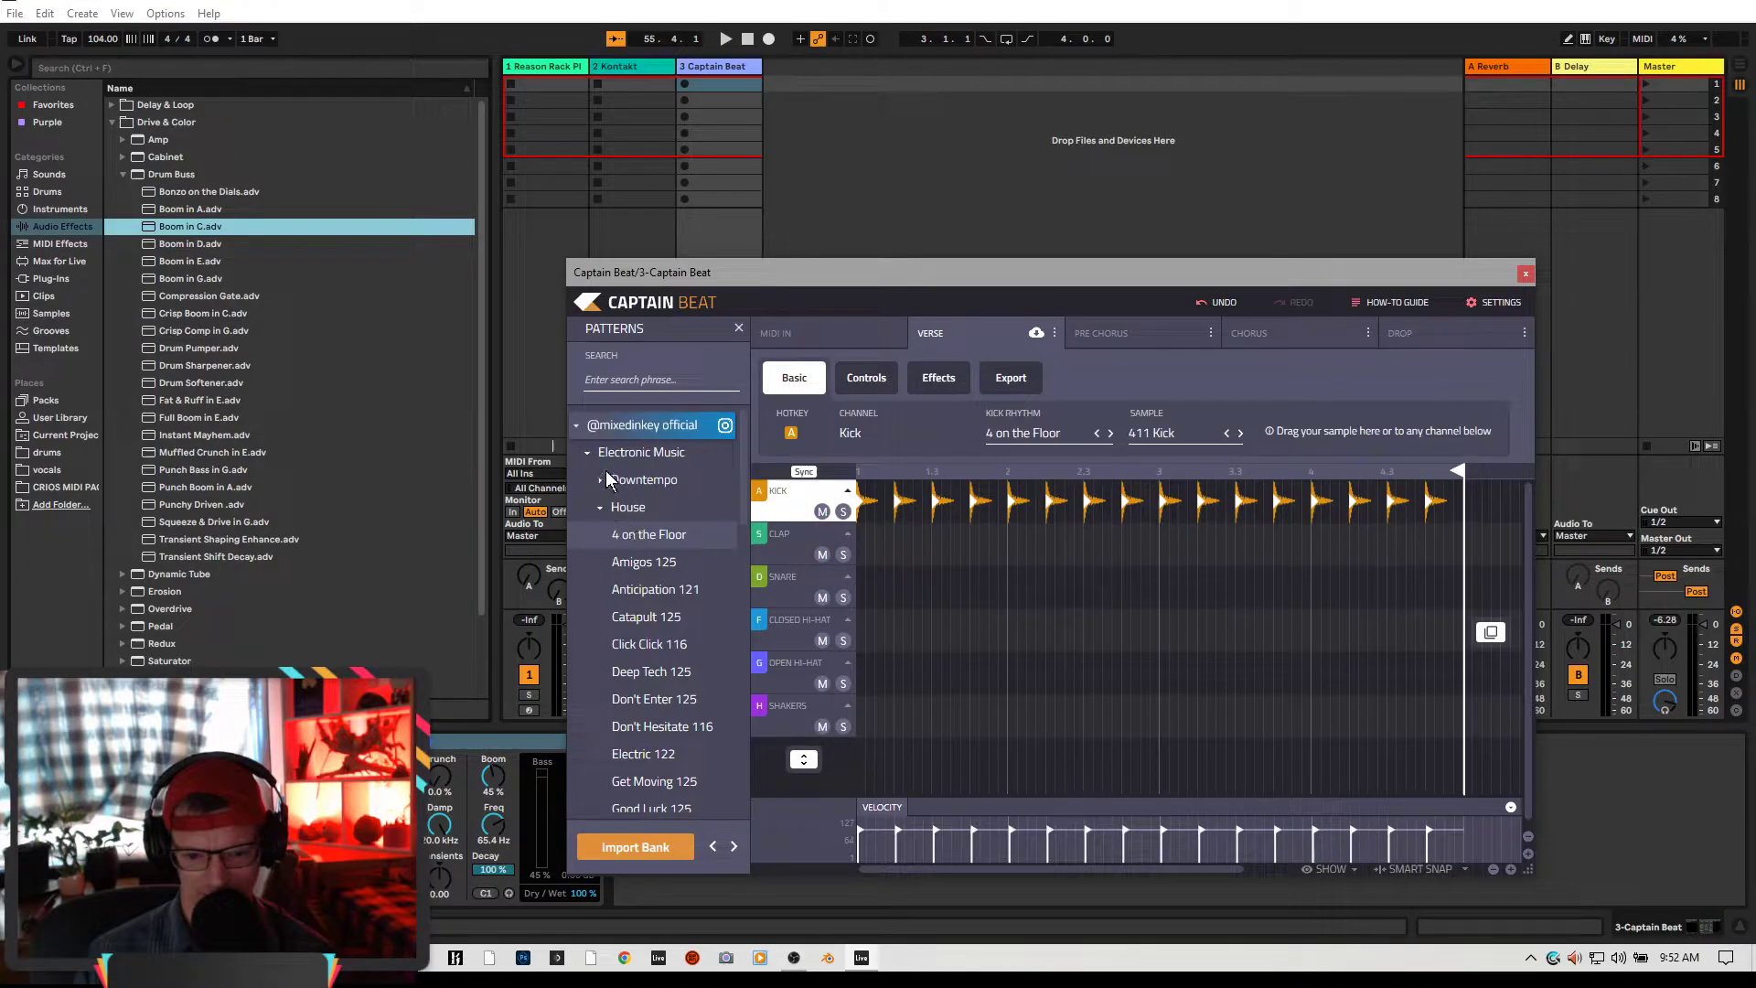
left_click(601, 482)
left_click(647, 560)
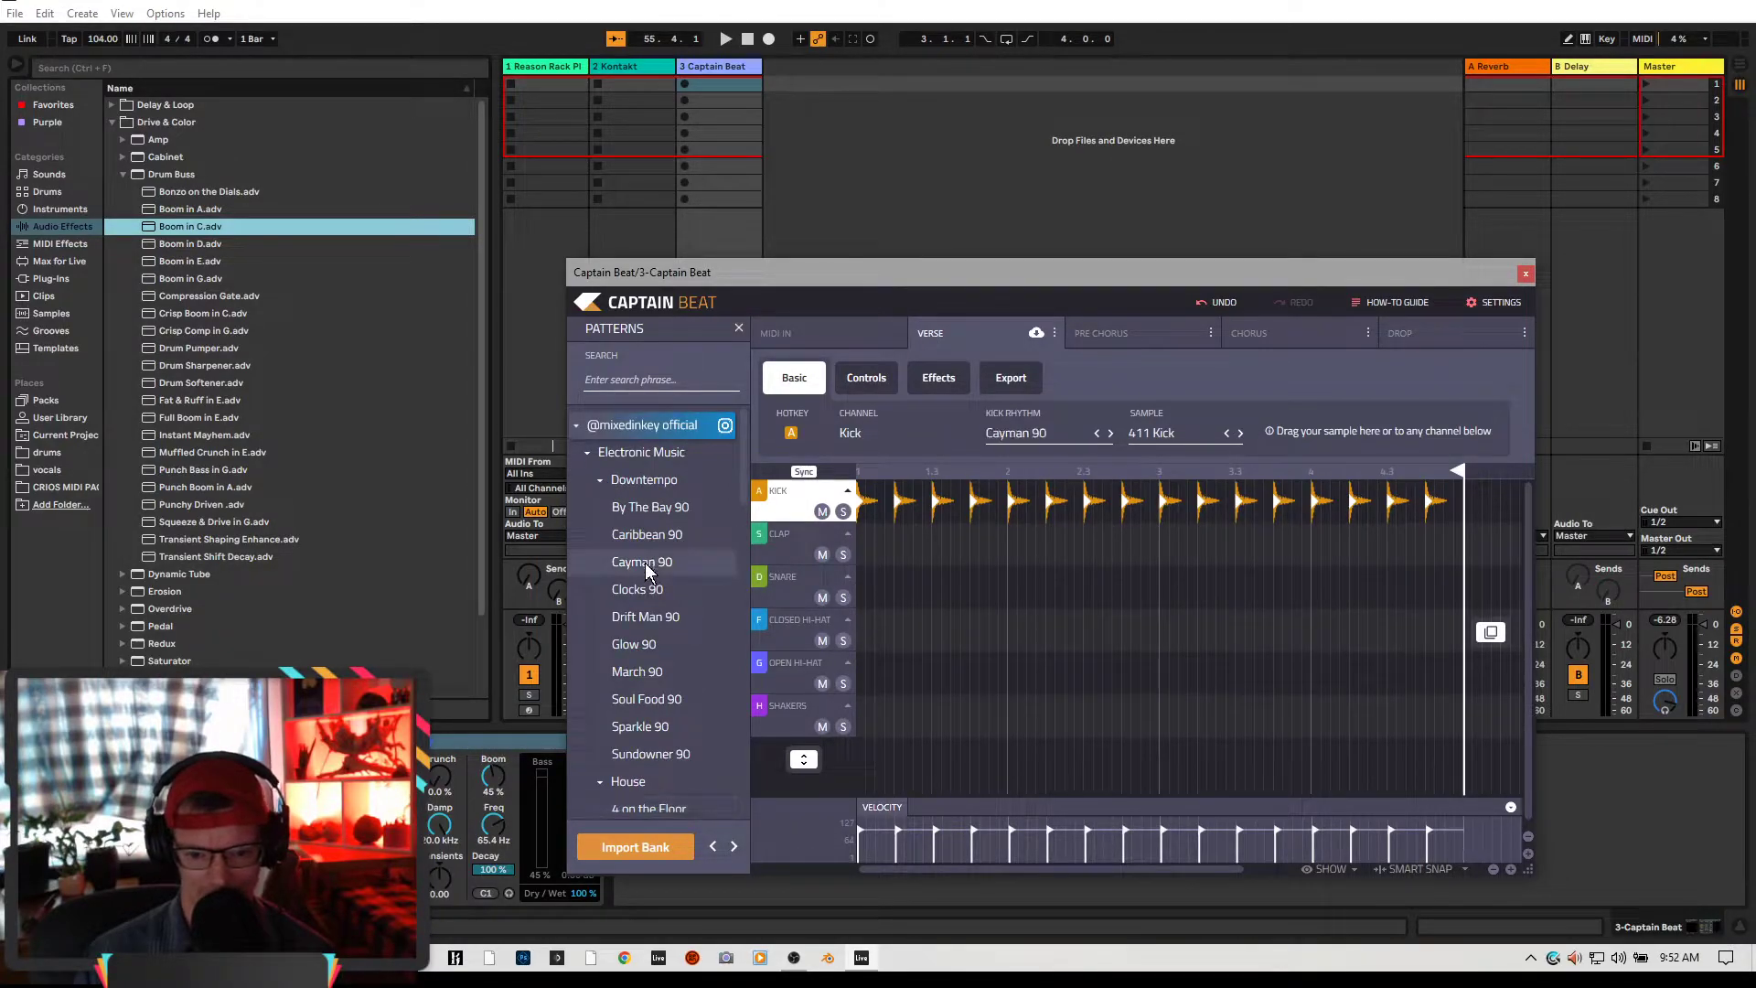
left_click(641, 597)
left_click(650, 643)
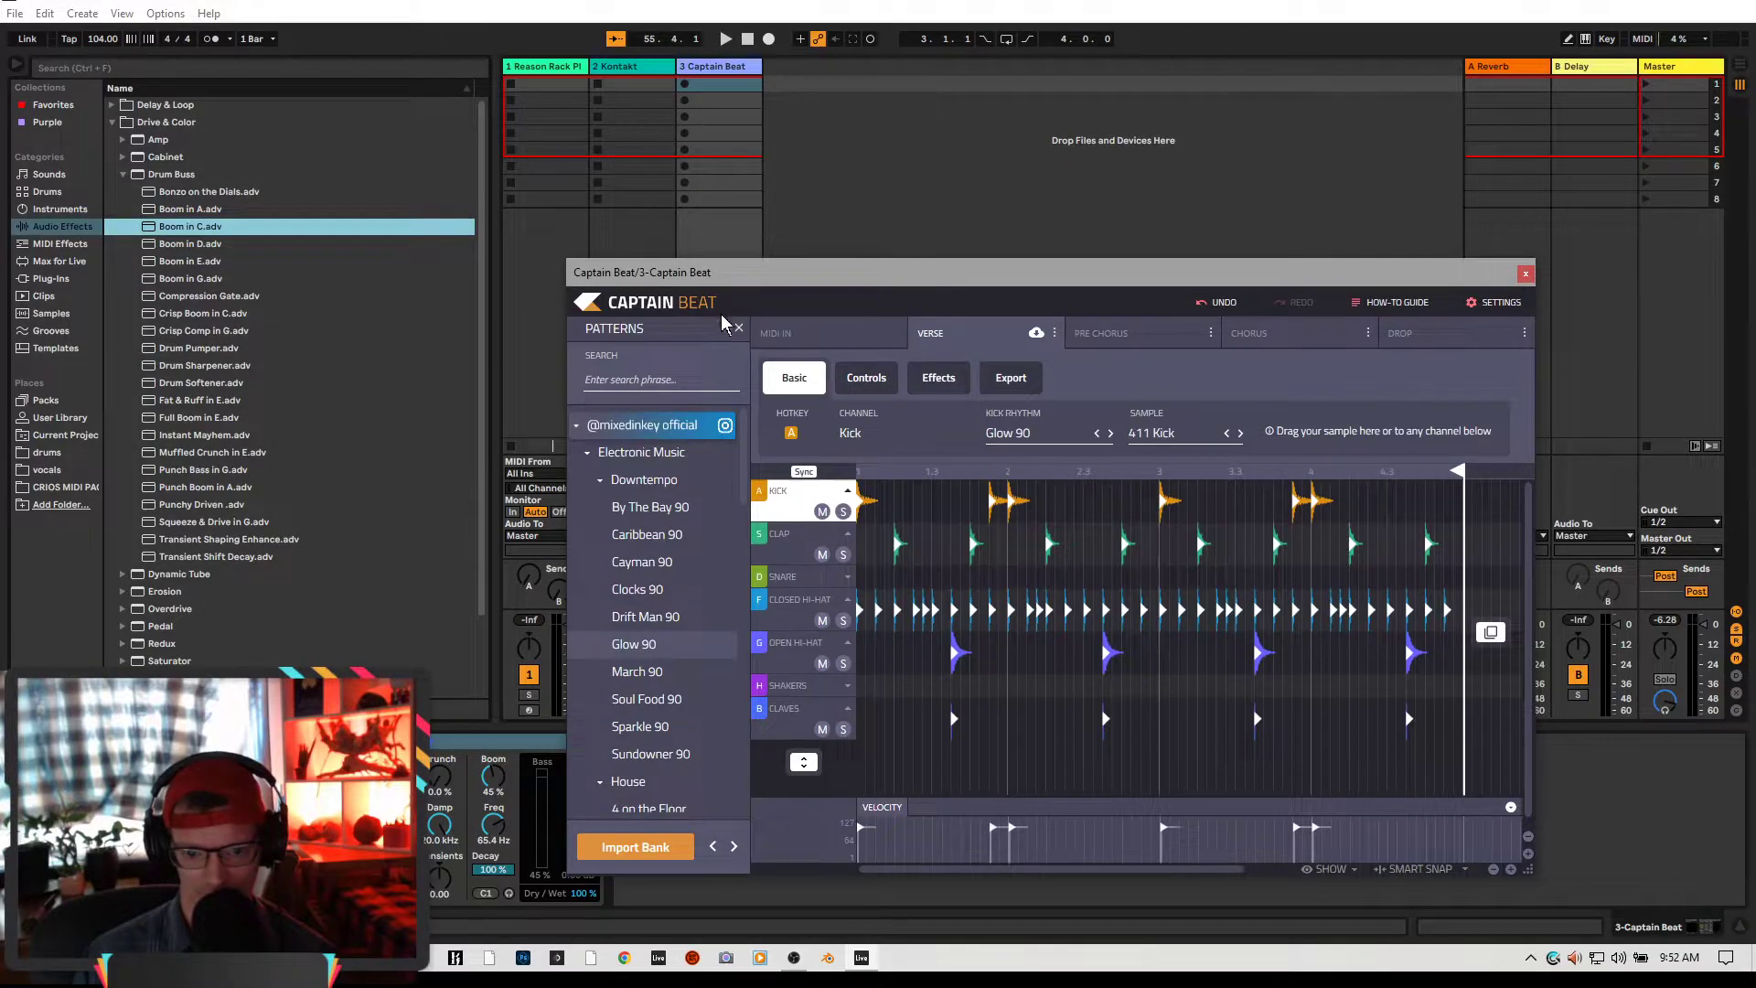
left_click(739, 329)
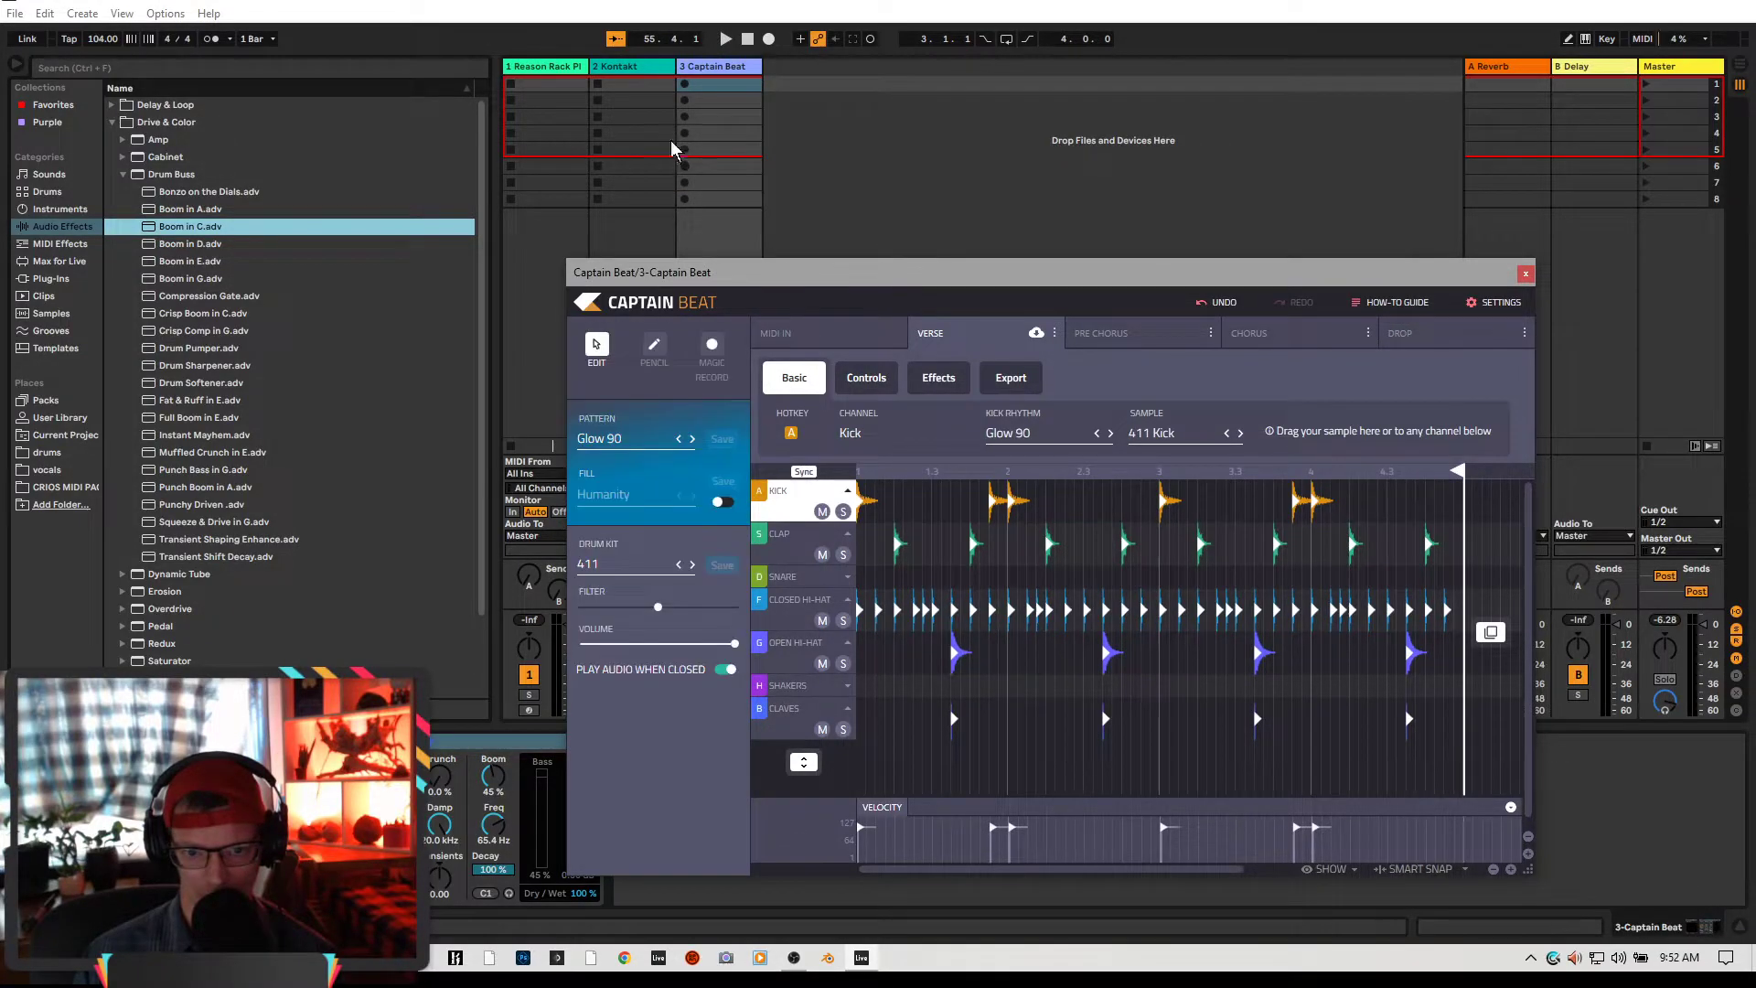
Start playback and switch the Bassline Generator in the Reason Rack Plugin to pattern 1
left_click(726, 39)
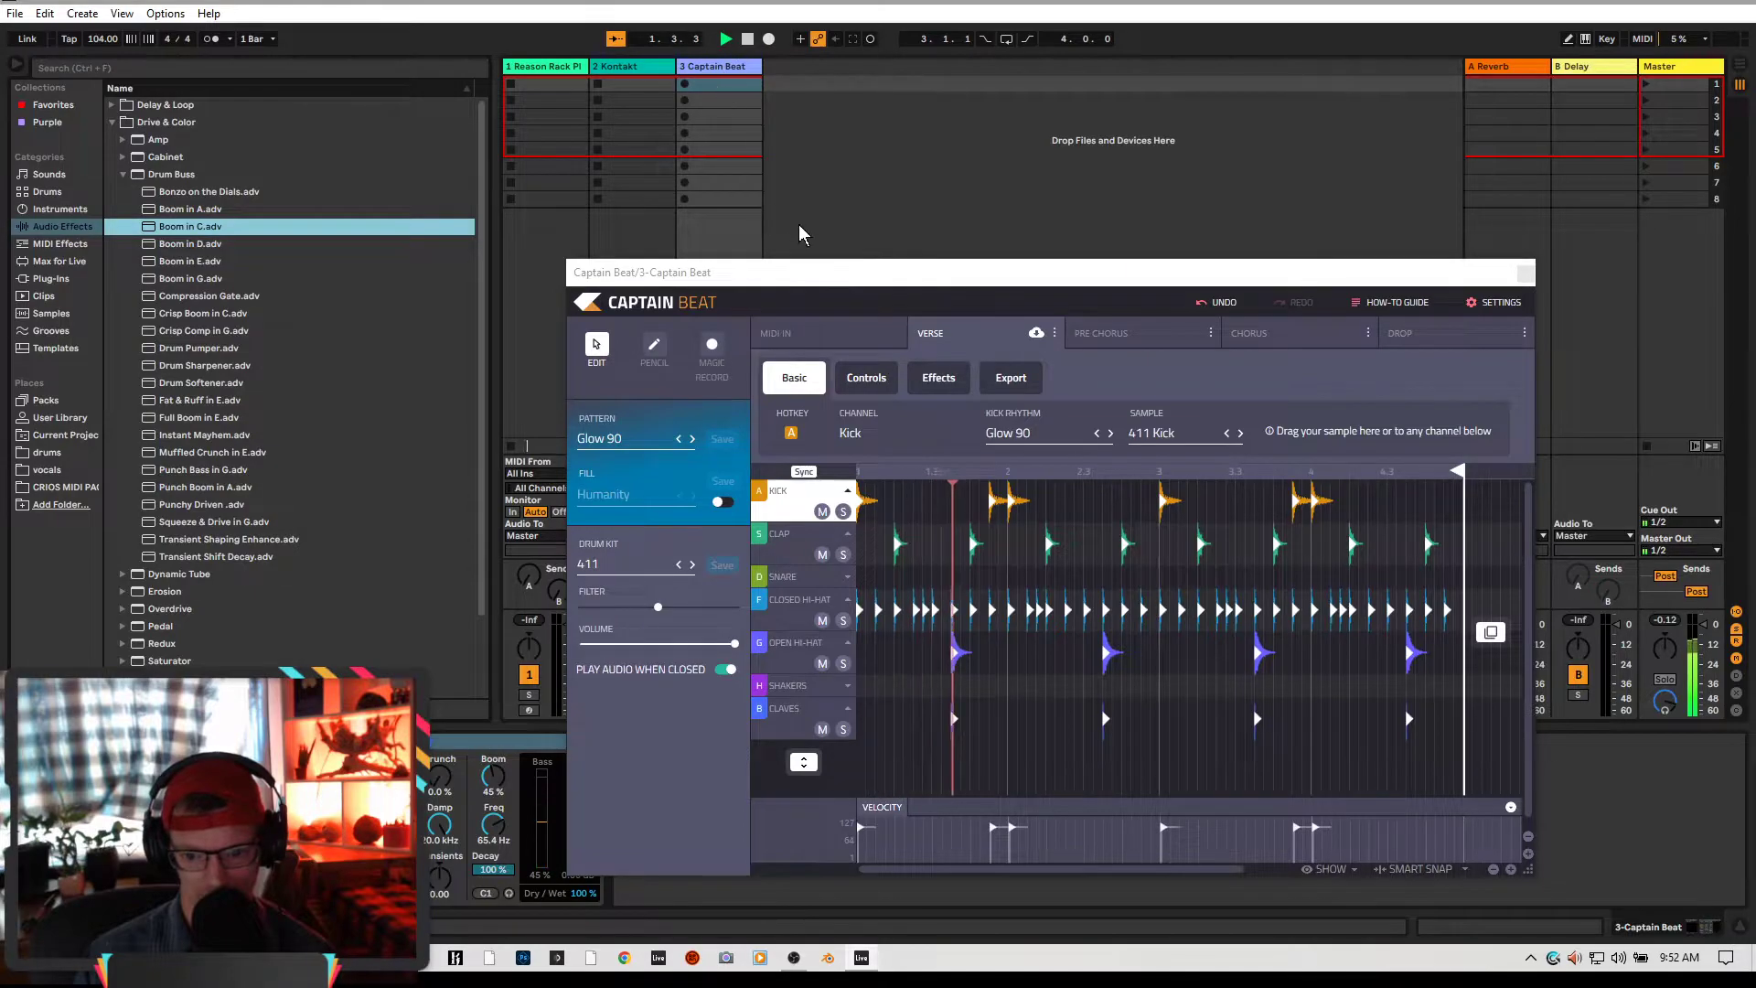
left_click_drag(870, 274, 958, 210)
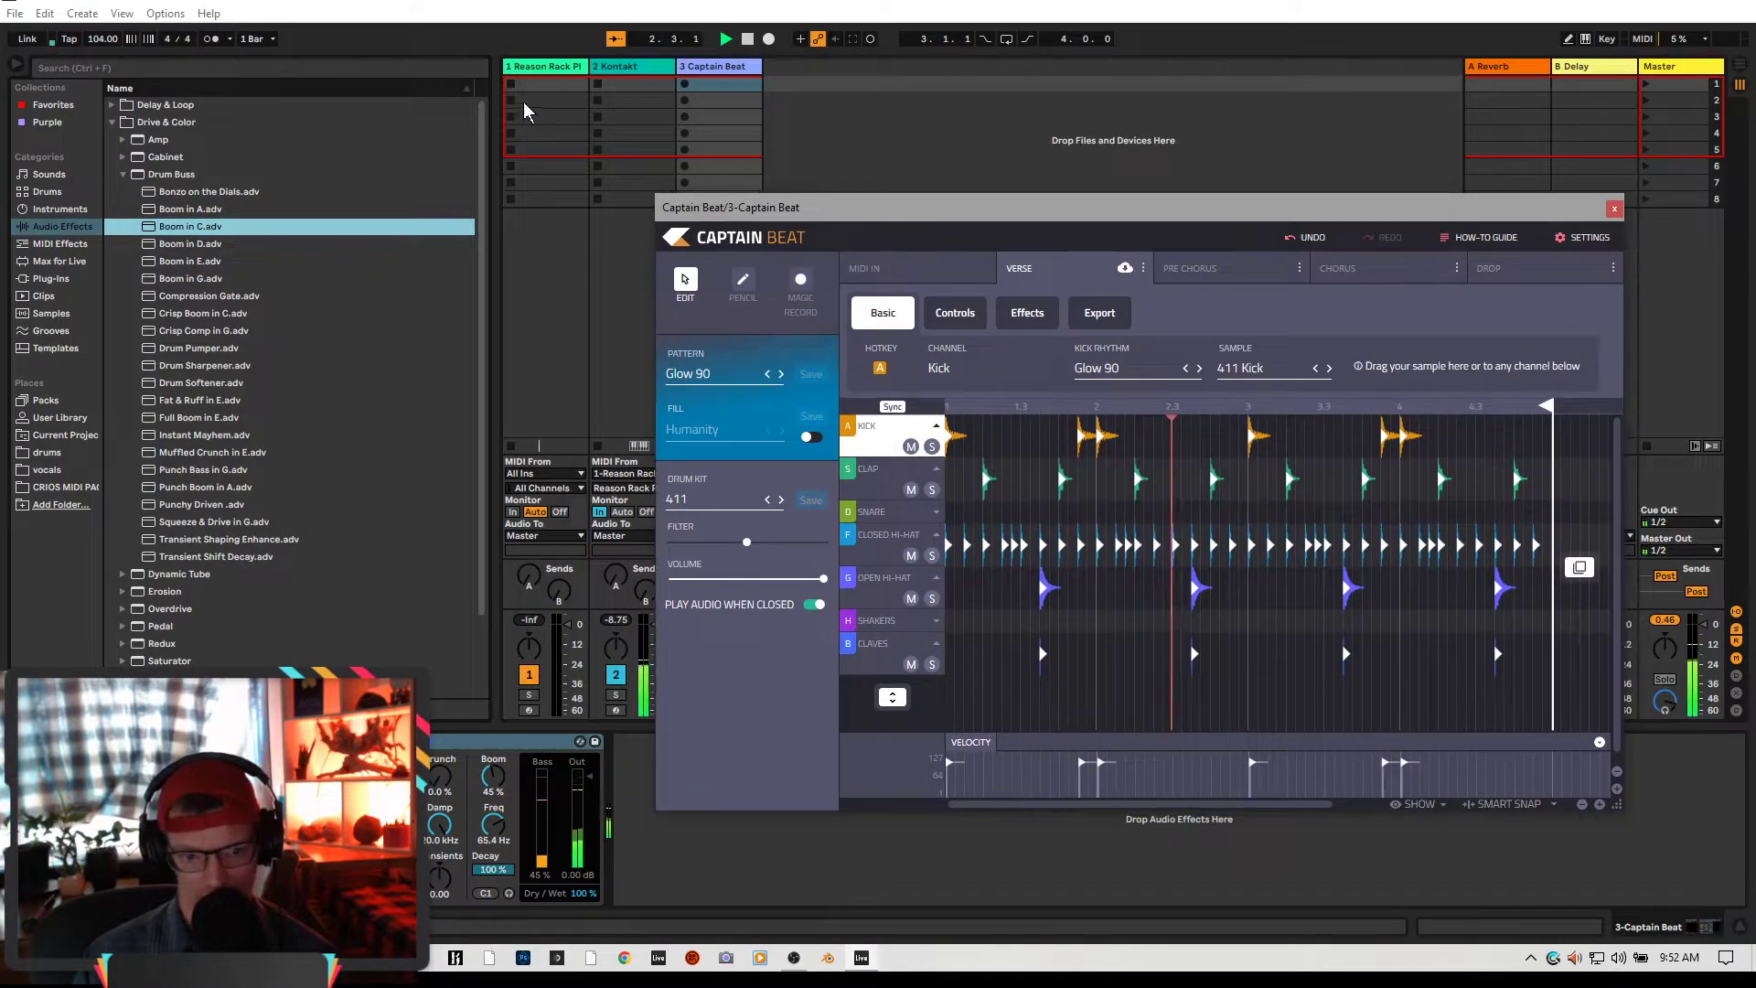
left_click(545, 68)
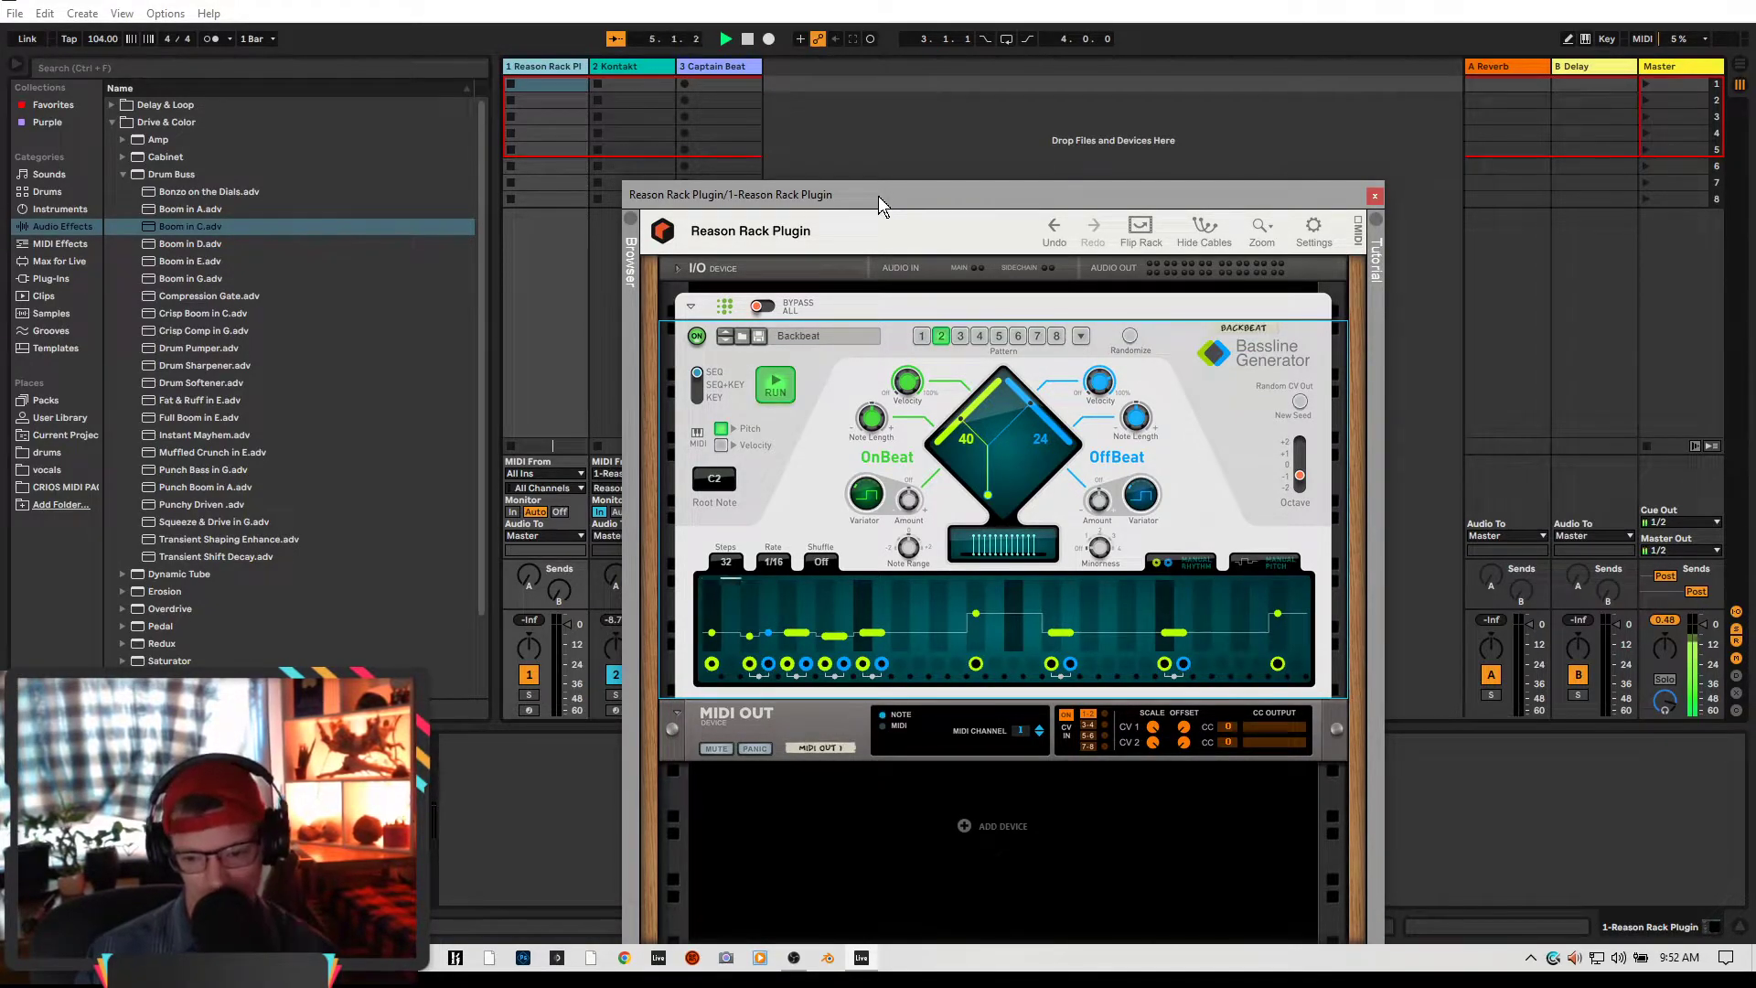
left_click(922, 336)
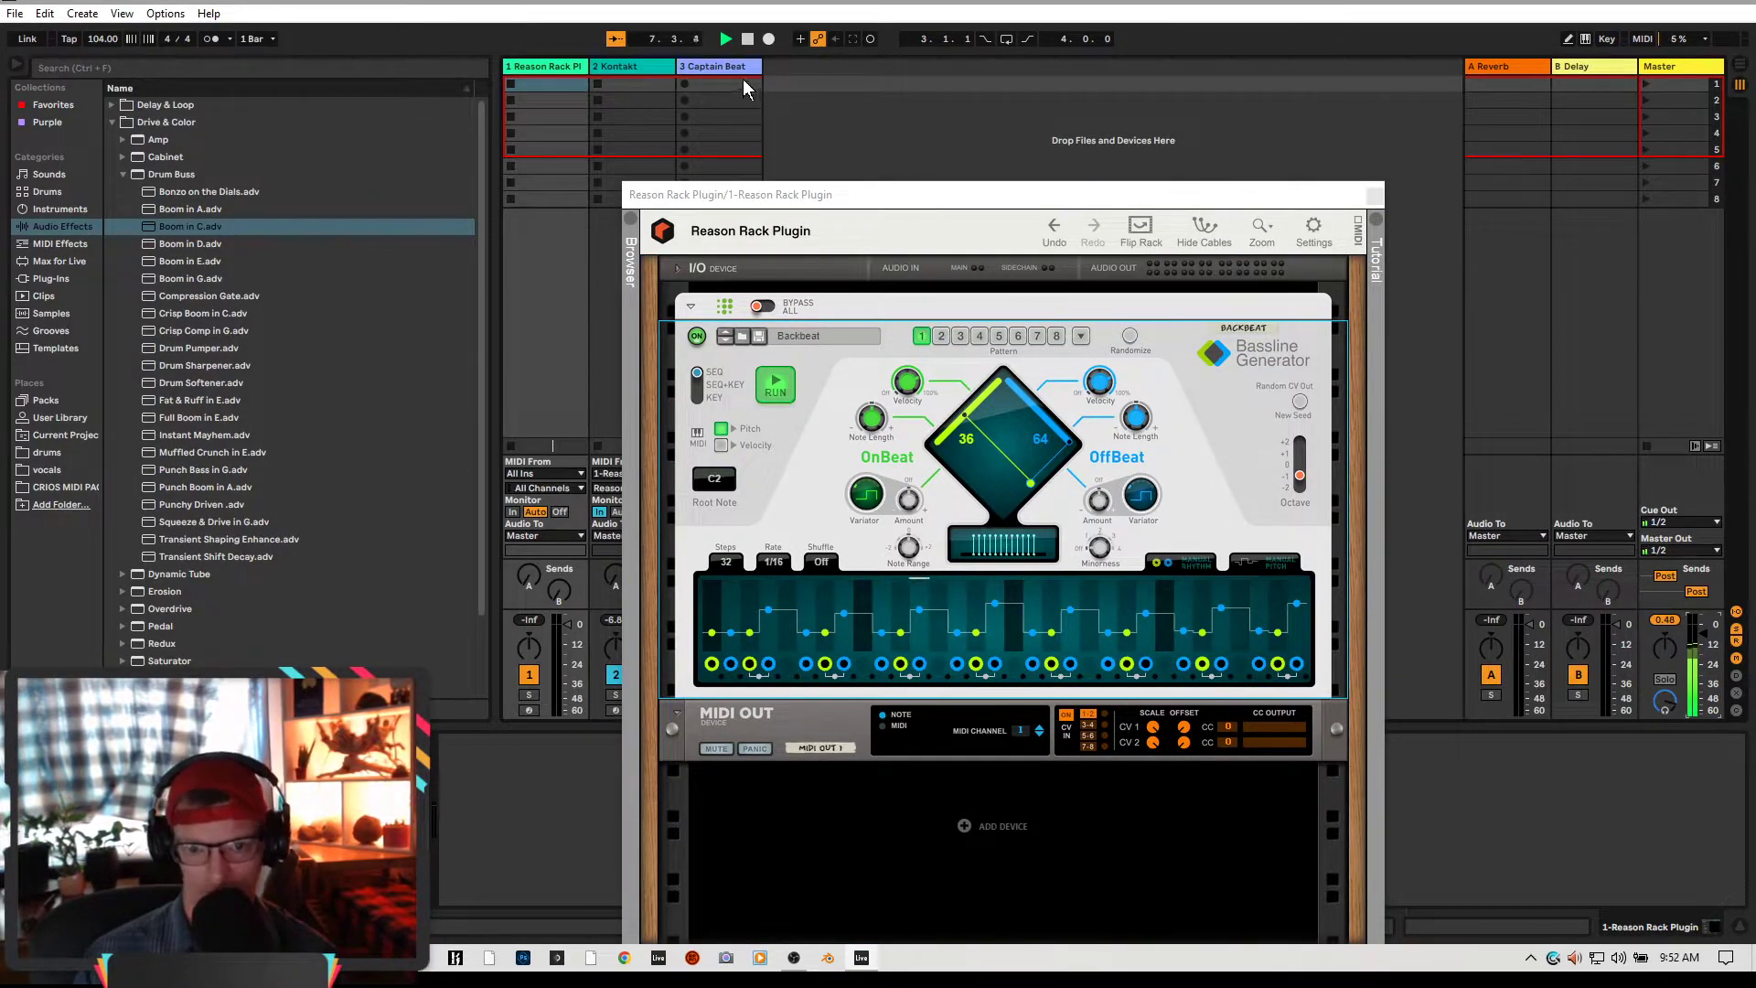
Return to Captain Beat, change its drum kit to 7 Grand and advance the pattern to Soul Food 90
left_click(711, 63)
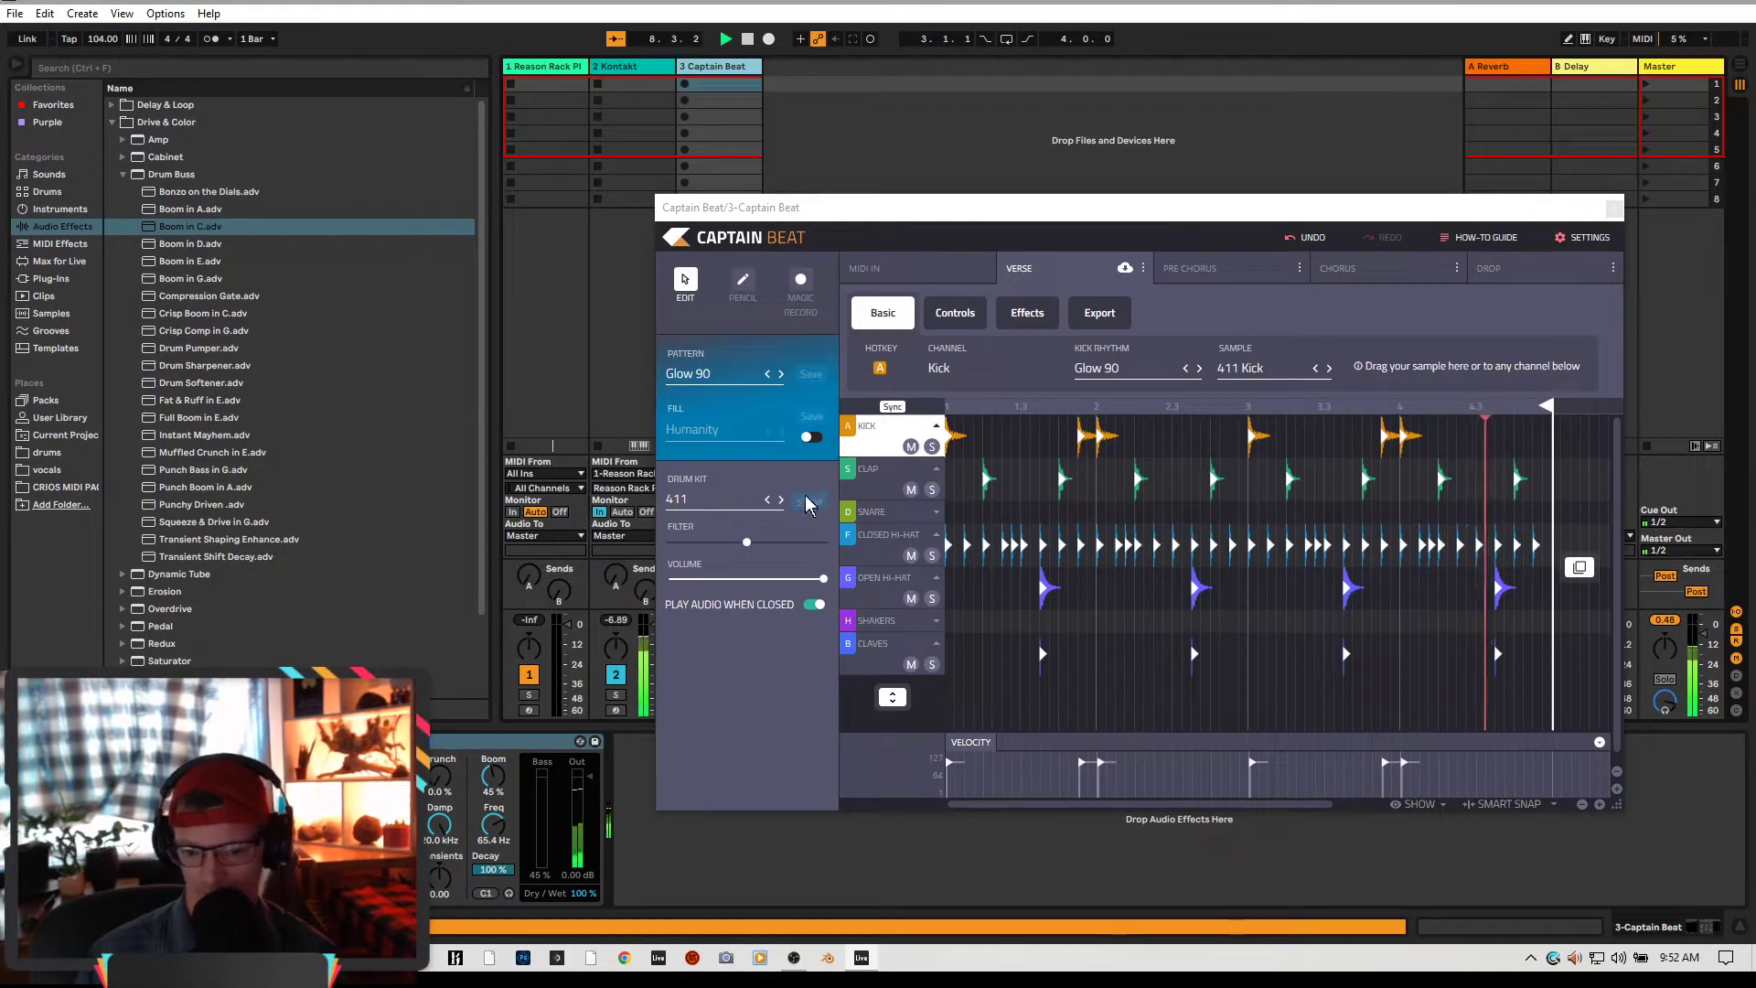
left_click(779, 500)
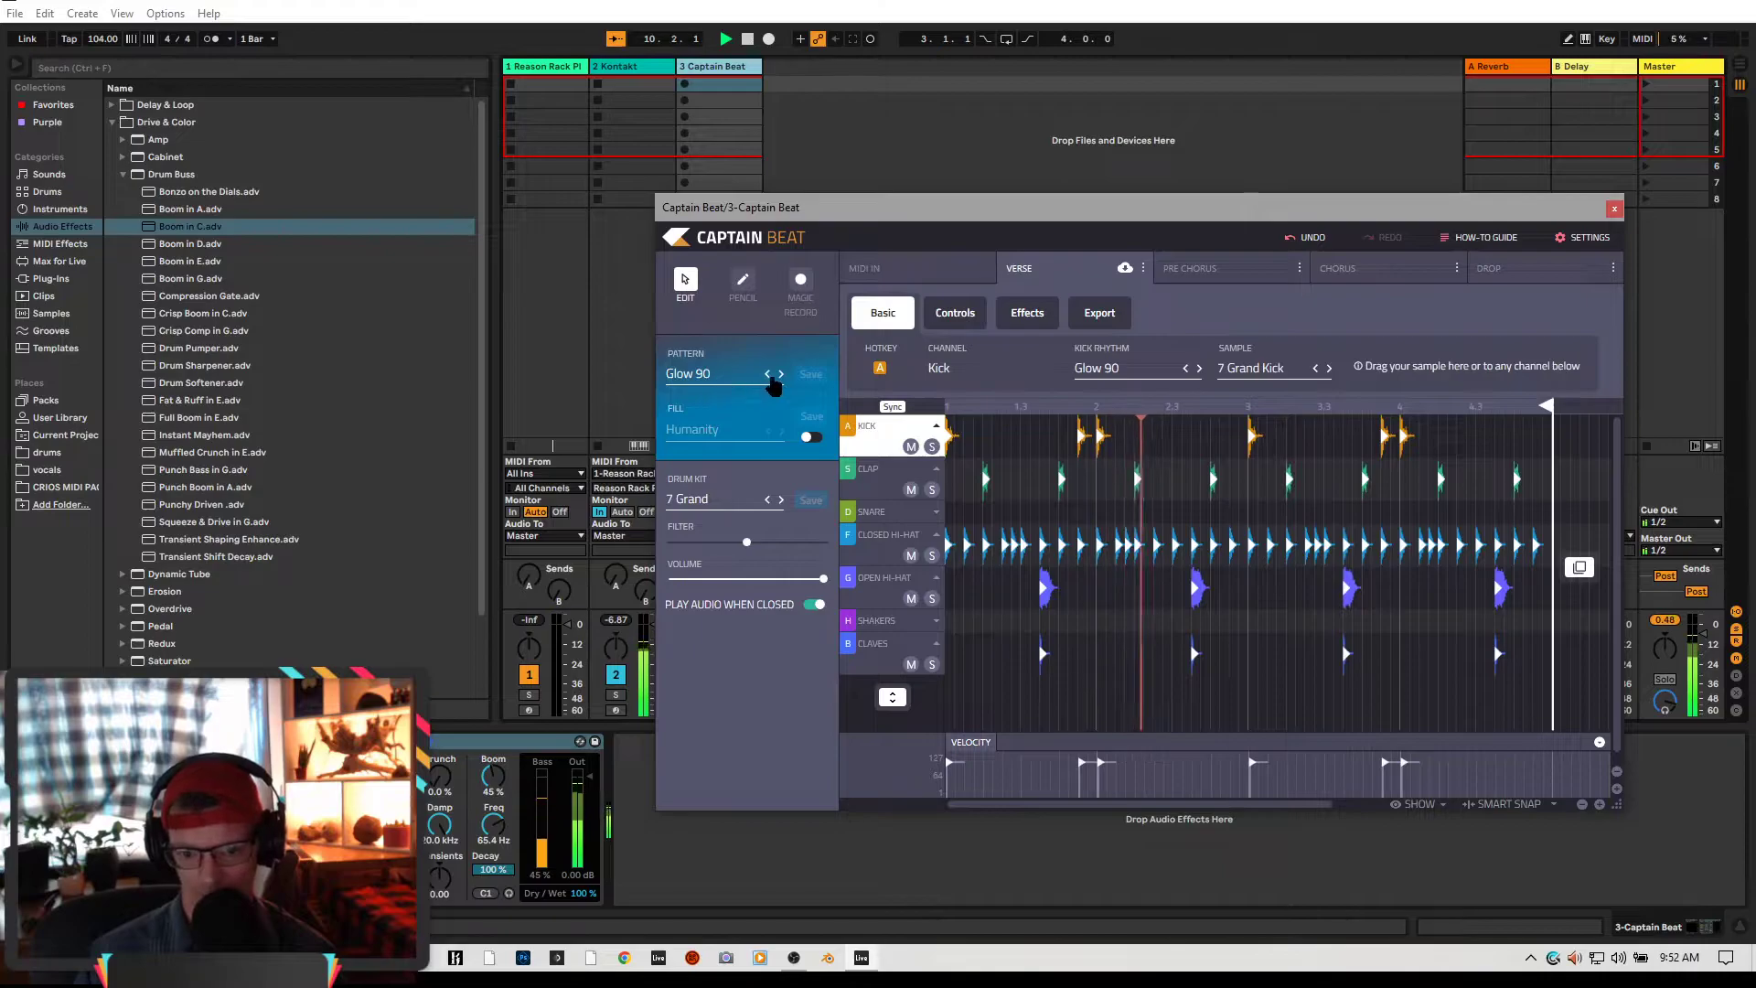
left_click(781, 374)
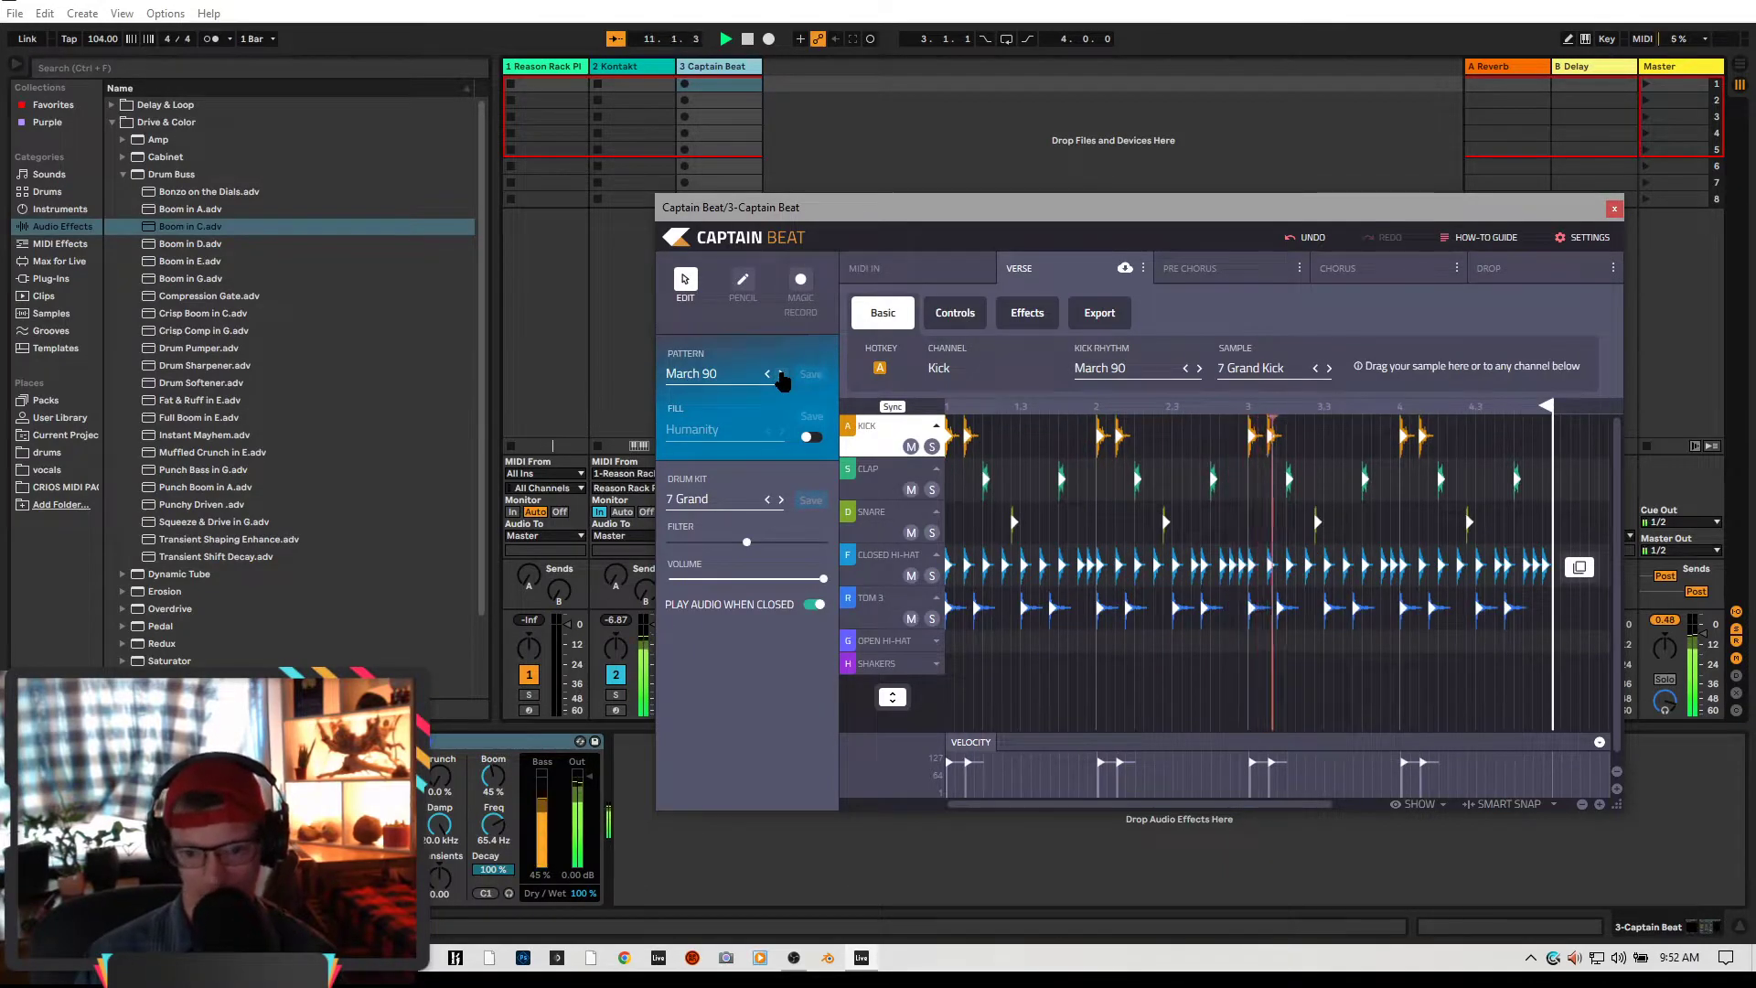
left_click(780, 374)
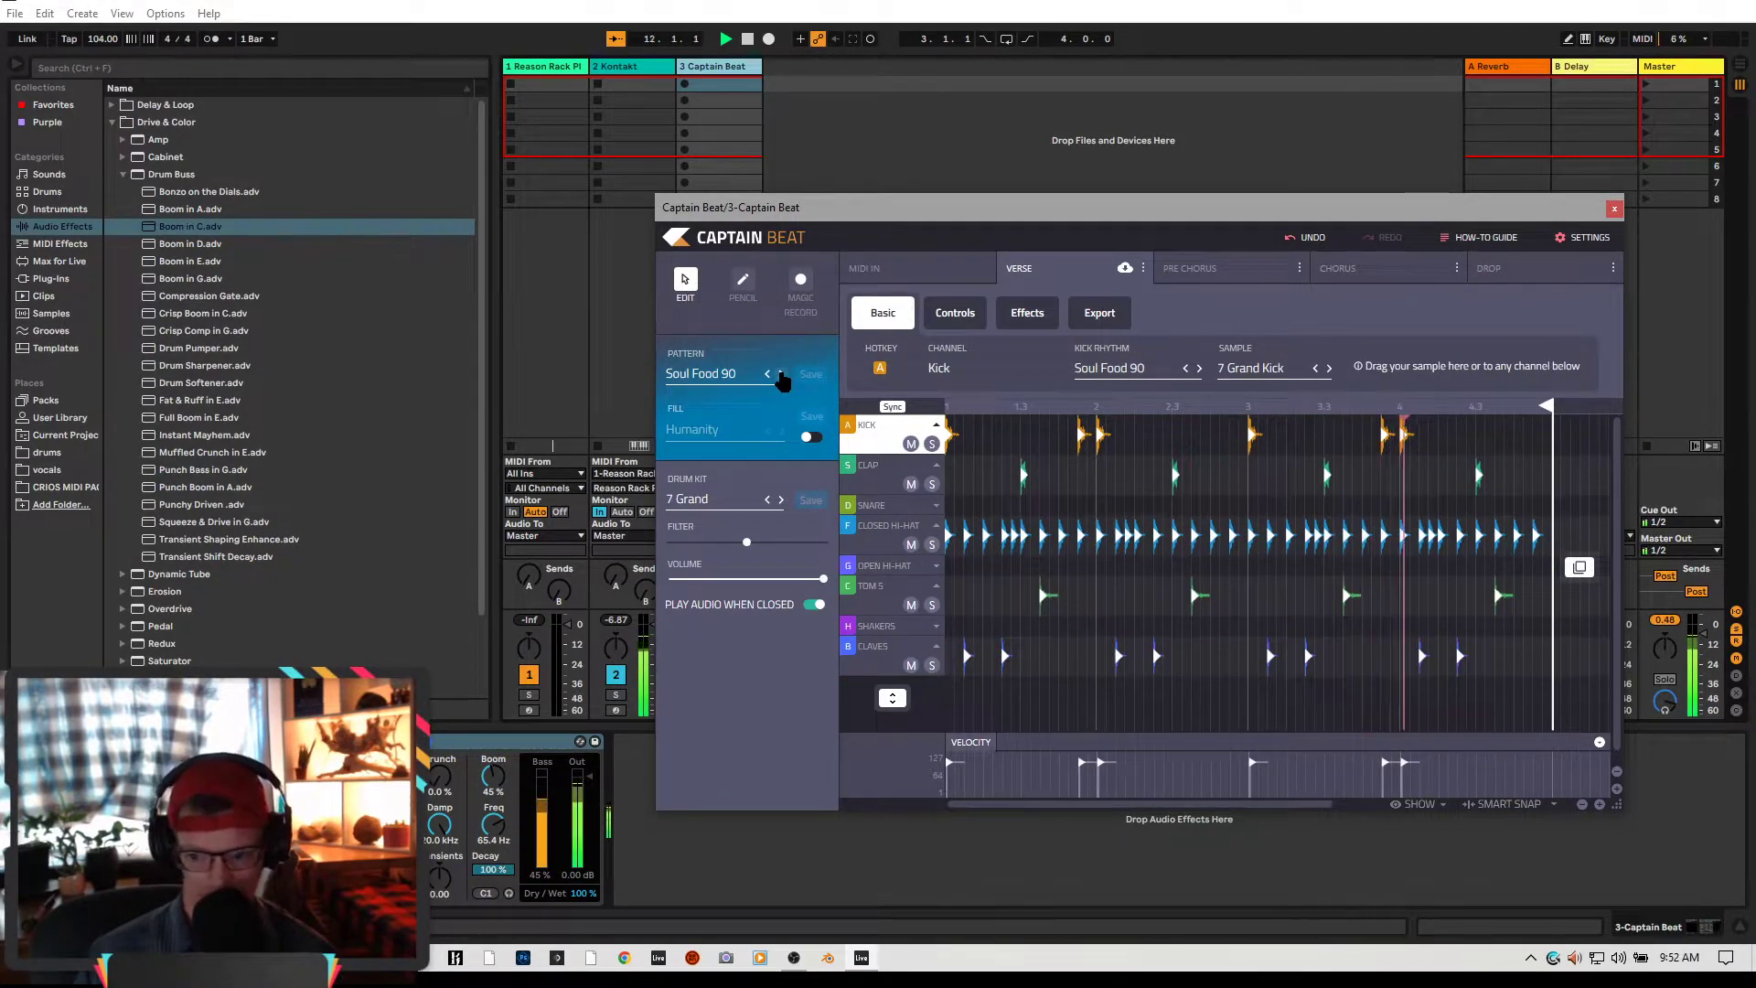
Load the Pass It On 69 pattern from Captain Beat's Trap 60 - 70 Bpm group and close the pattern browser
left_click(732, 374)
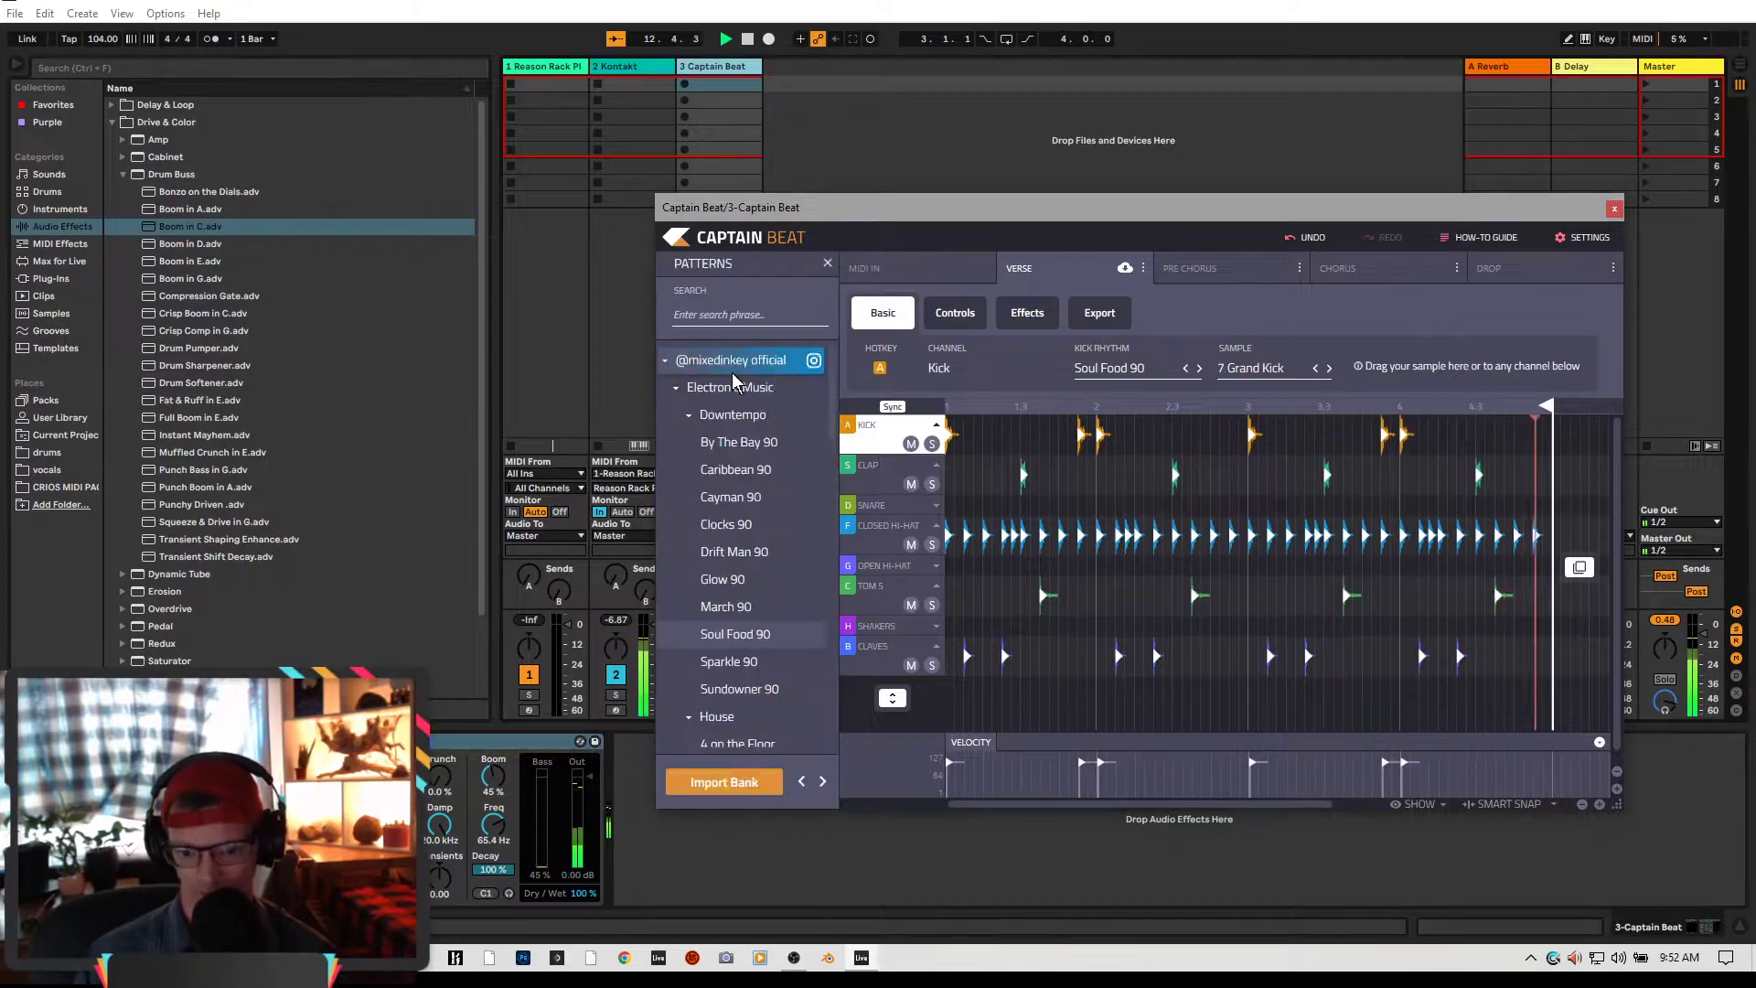
scroll(714, 539, "down", 15)
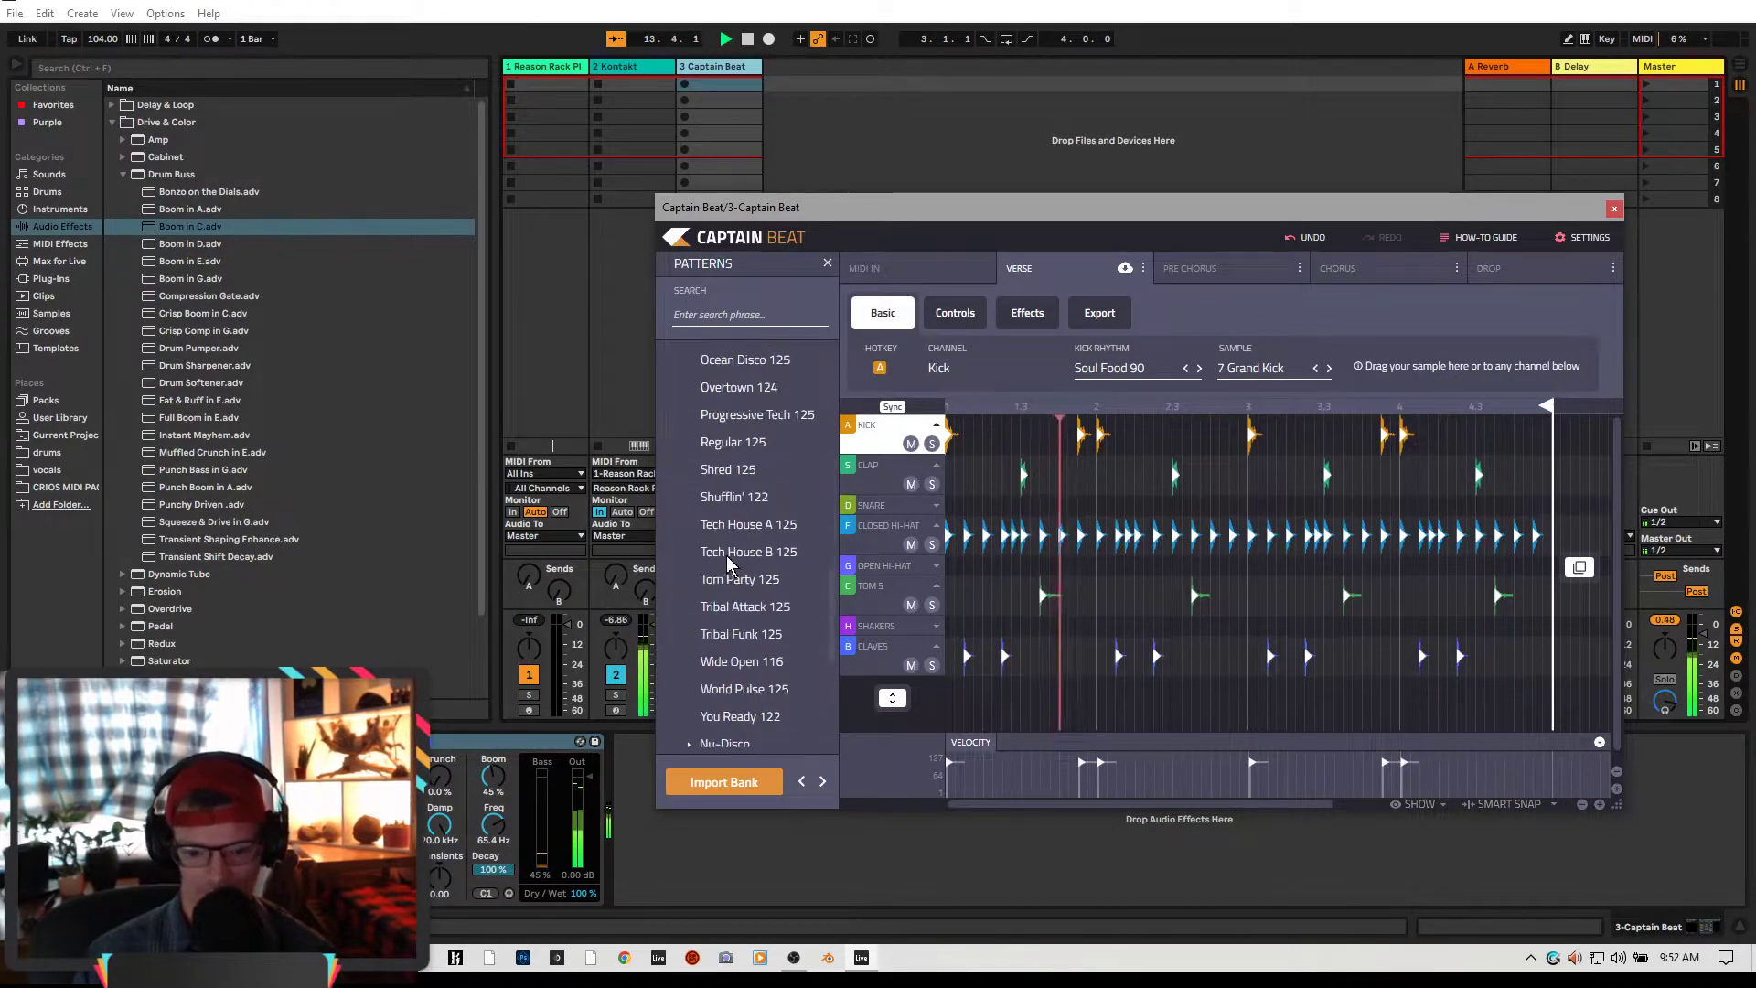
left_click(697, 674)
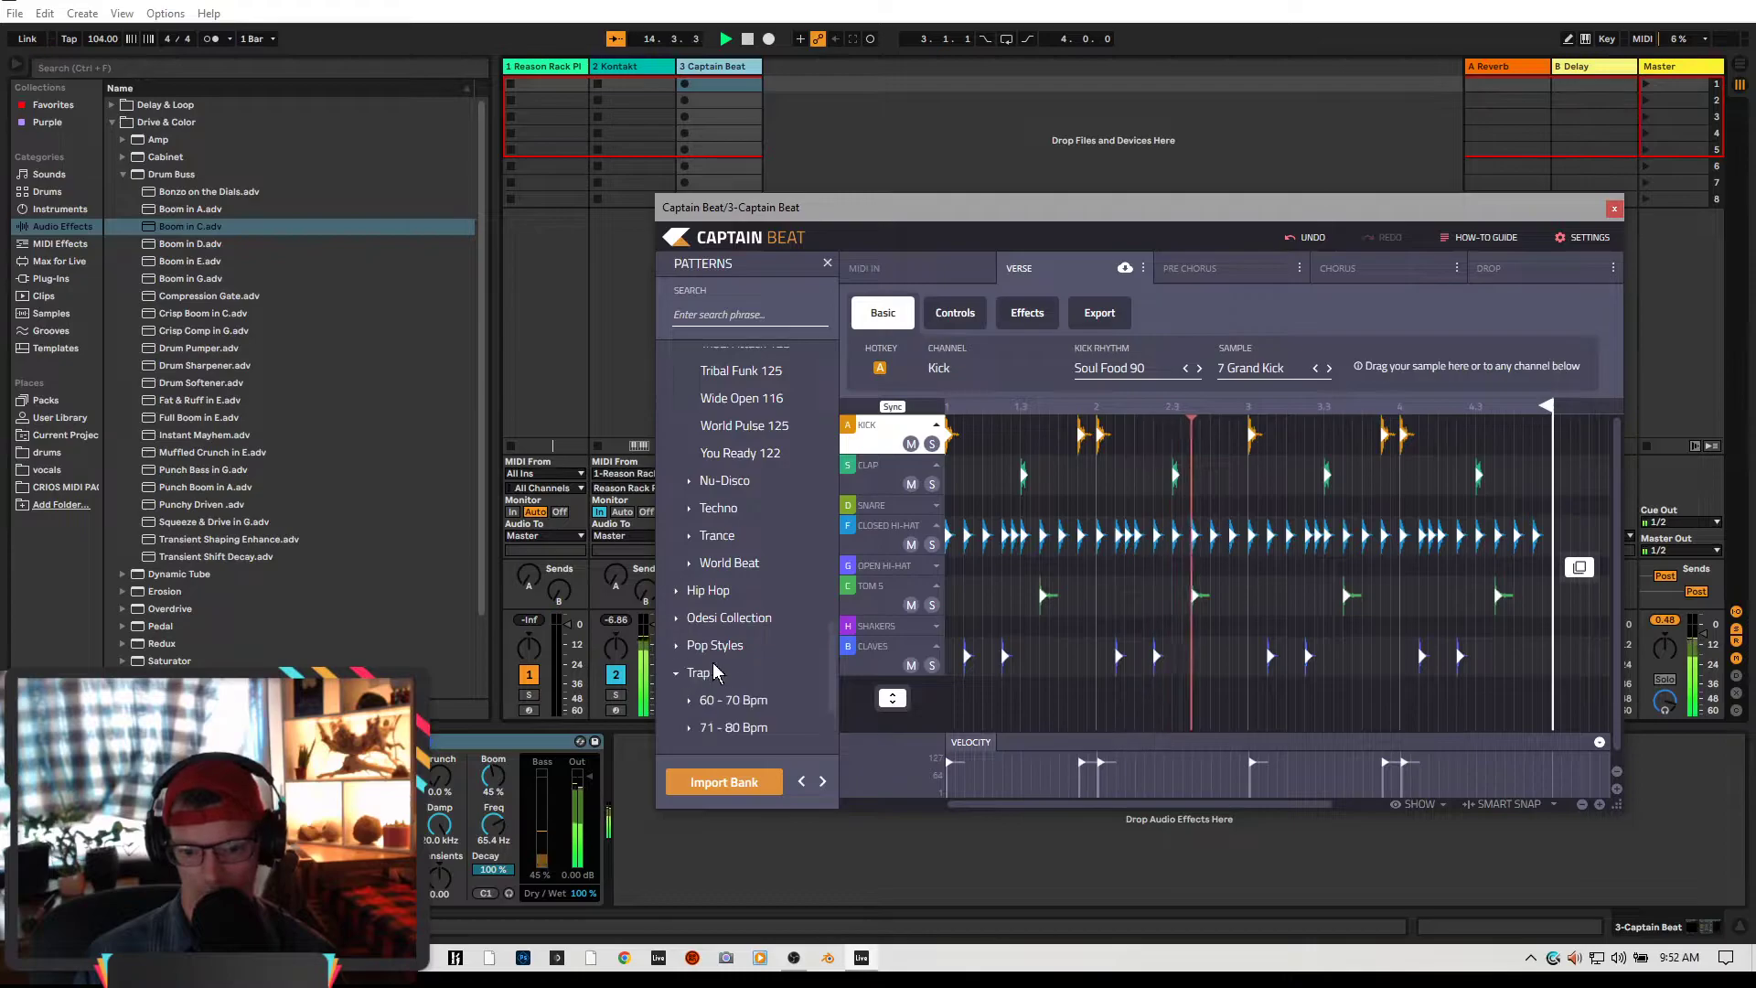
left_click(732, 700)
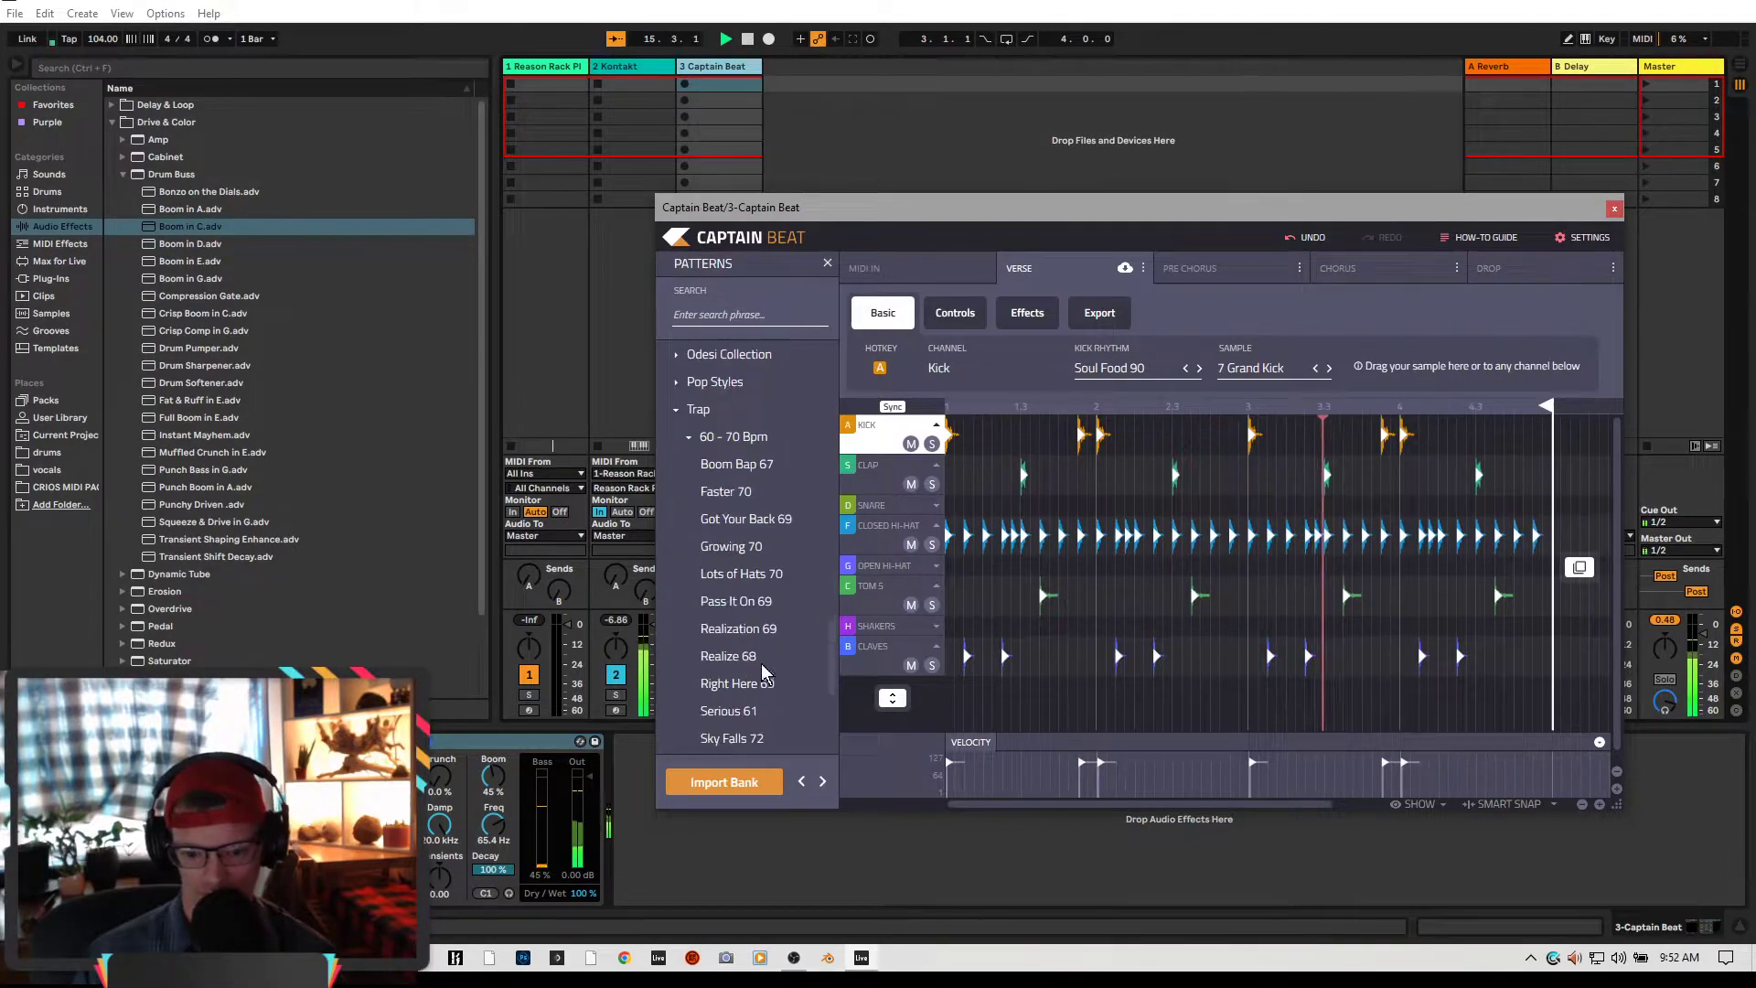
left_click(743, 547)
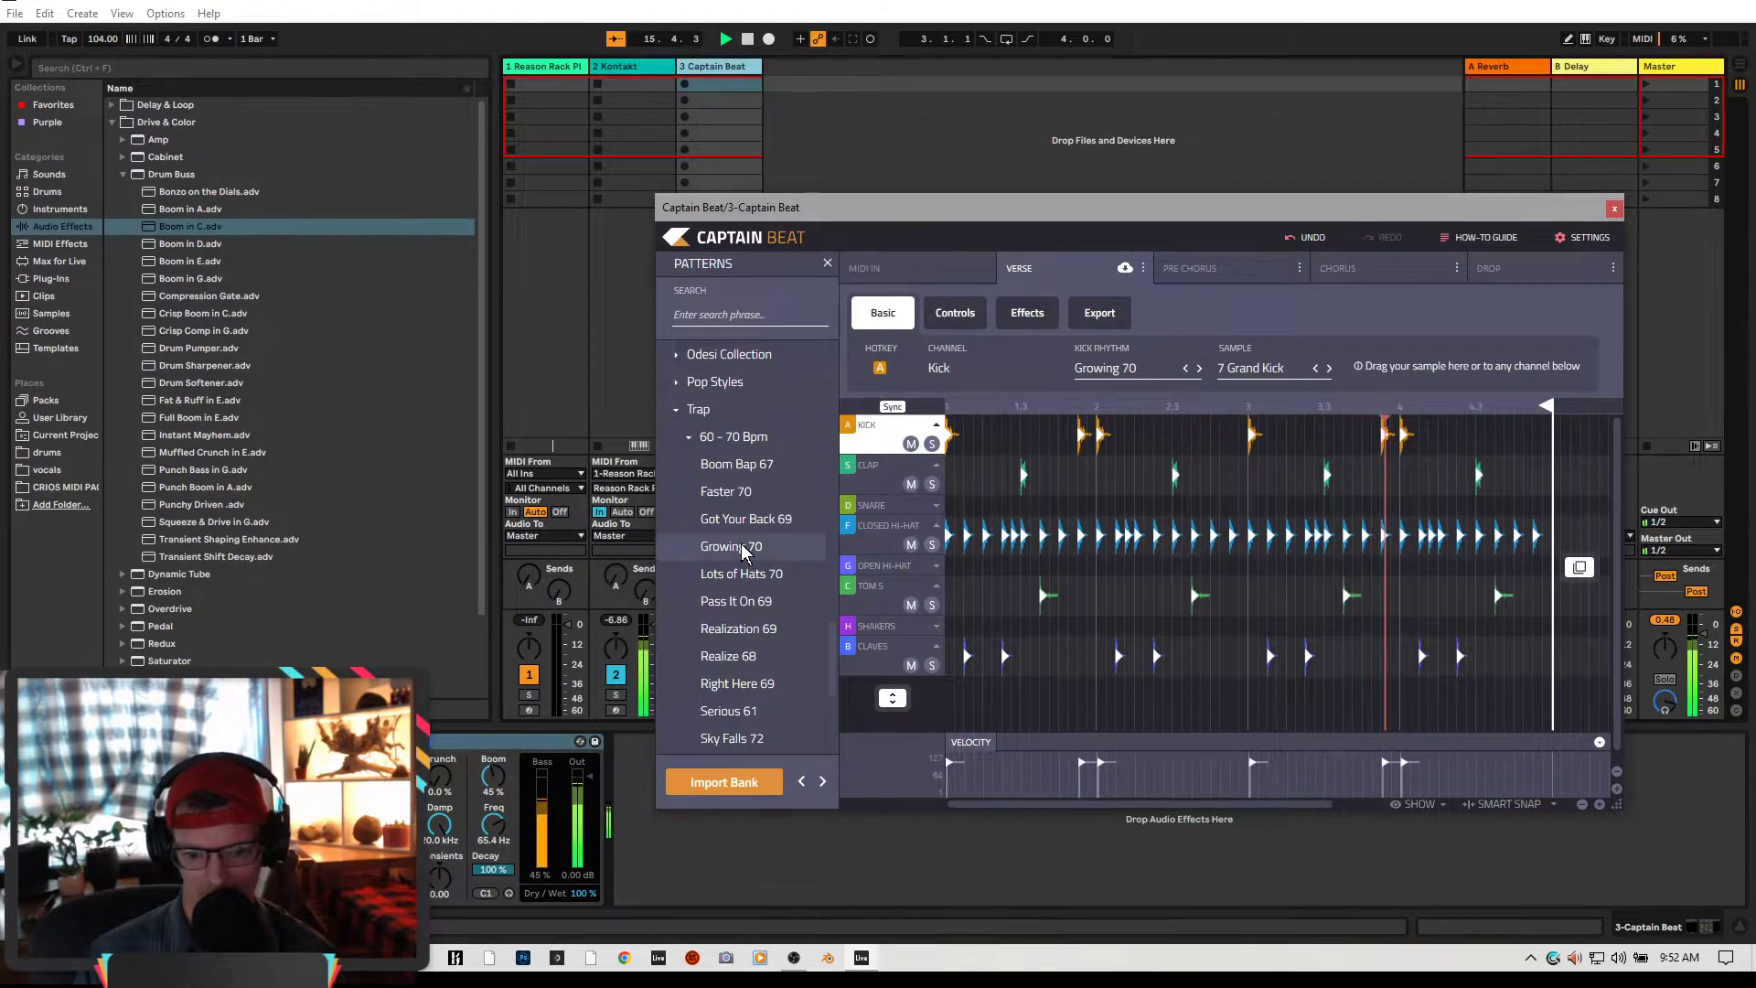
left_click(742, 603)
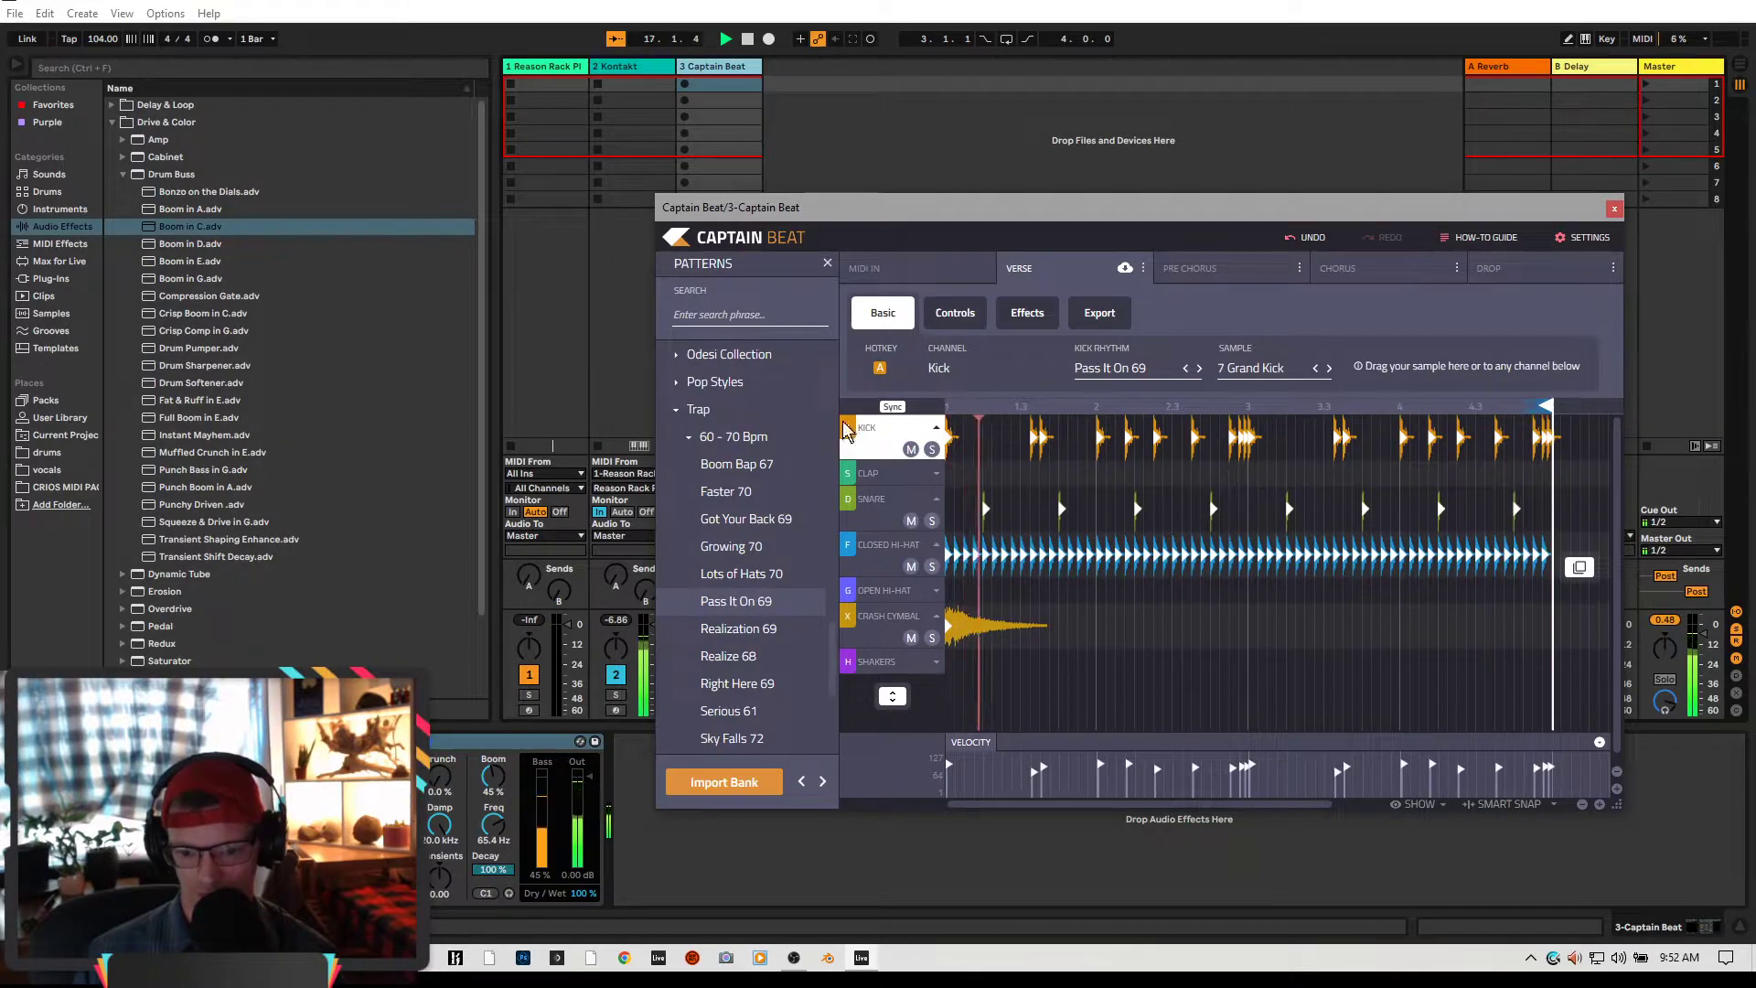
left_click(828, 263)
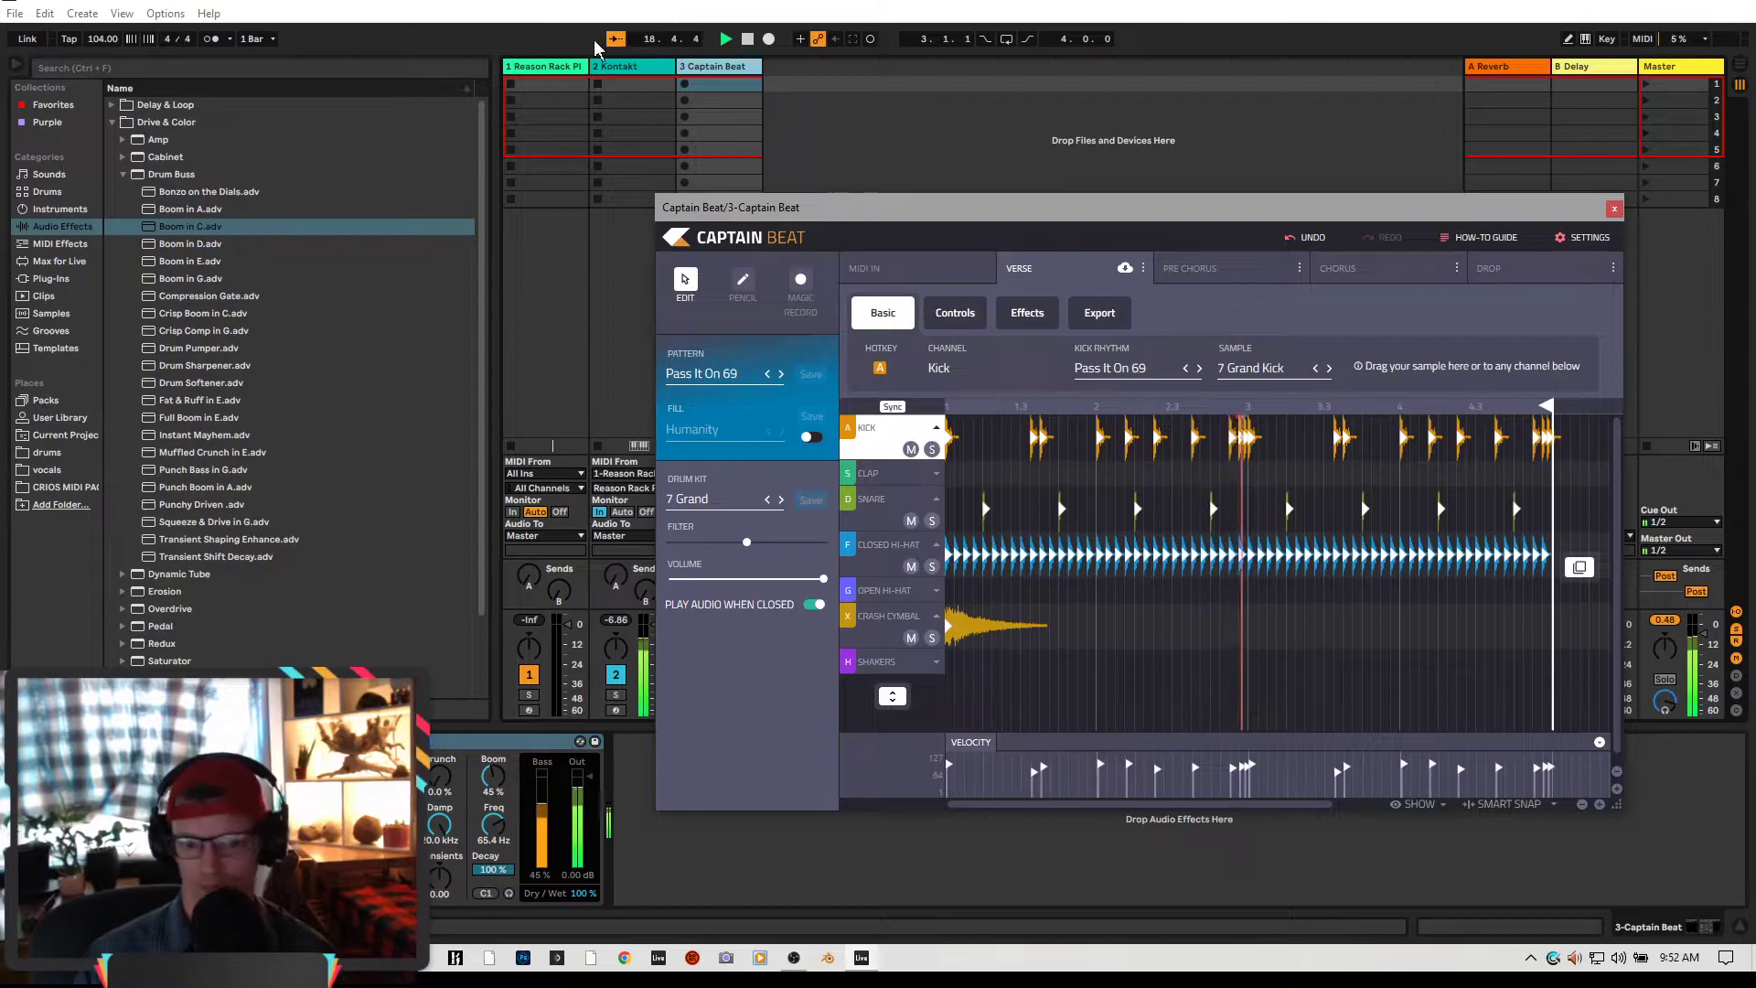
Return to the Bassline Generator, stop playback and set its pattern pad to OnBeat 49 and OffBeat 41
left_click(547, 70)
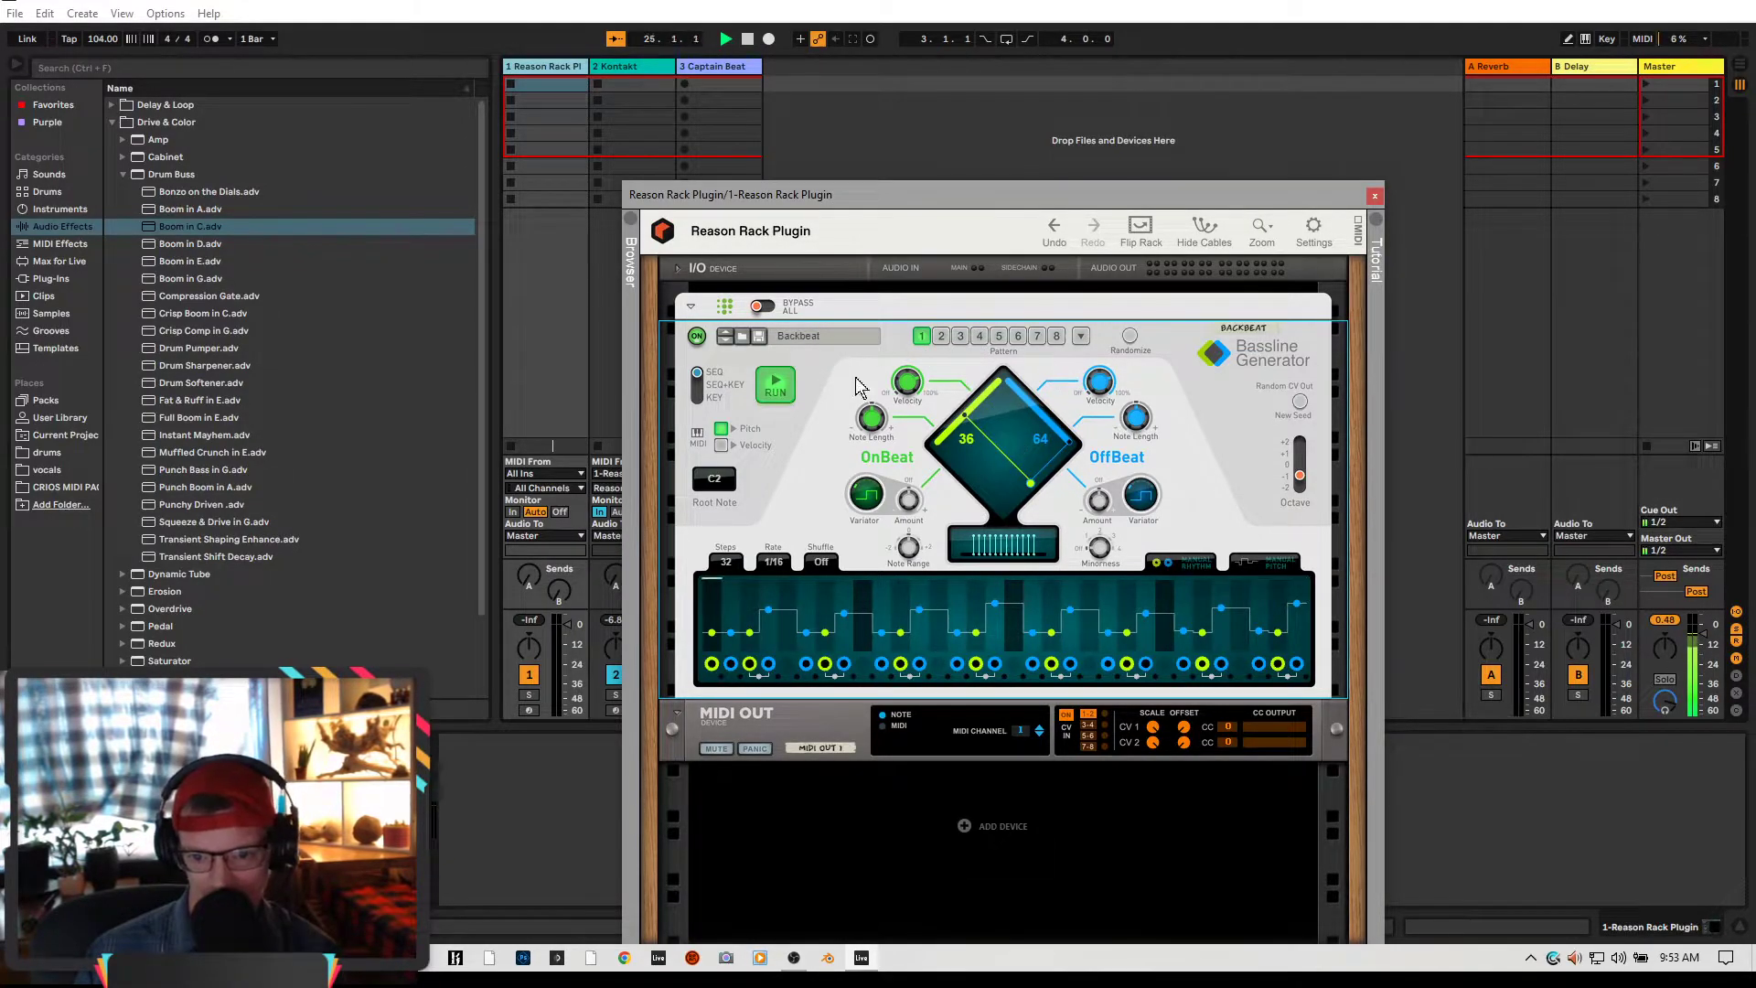
left_click(792, 339)
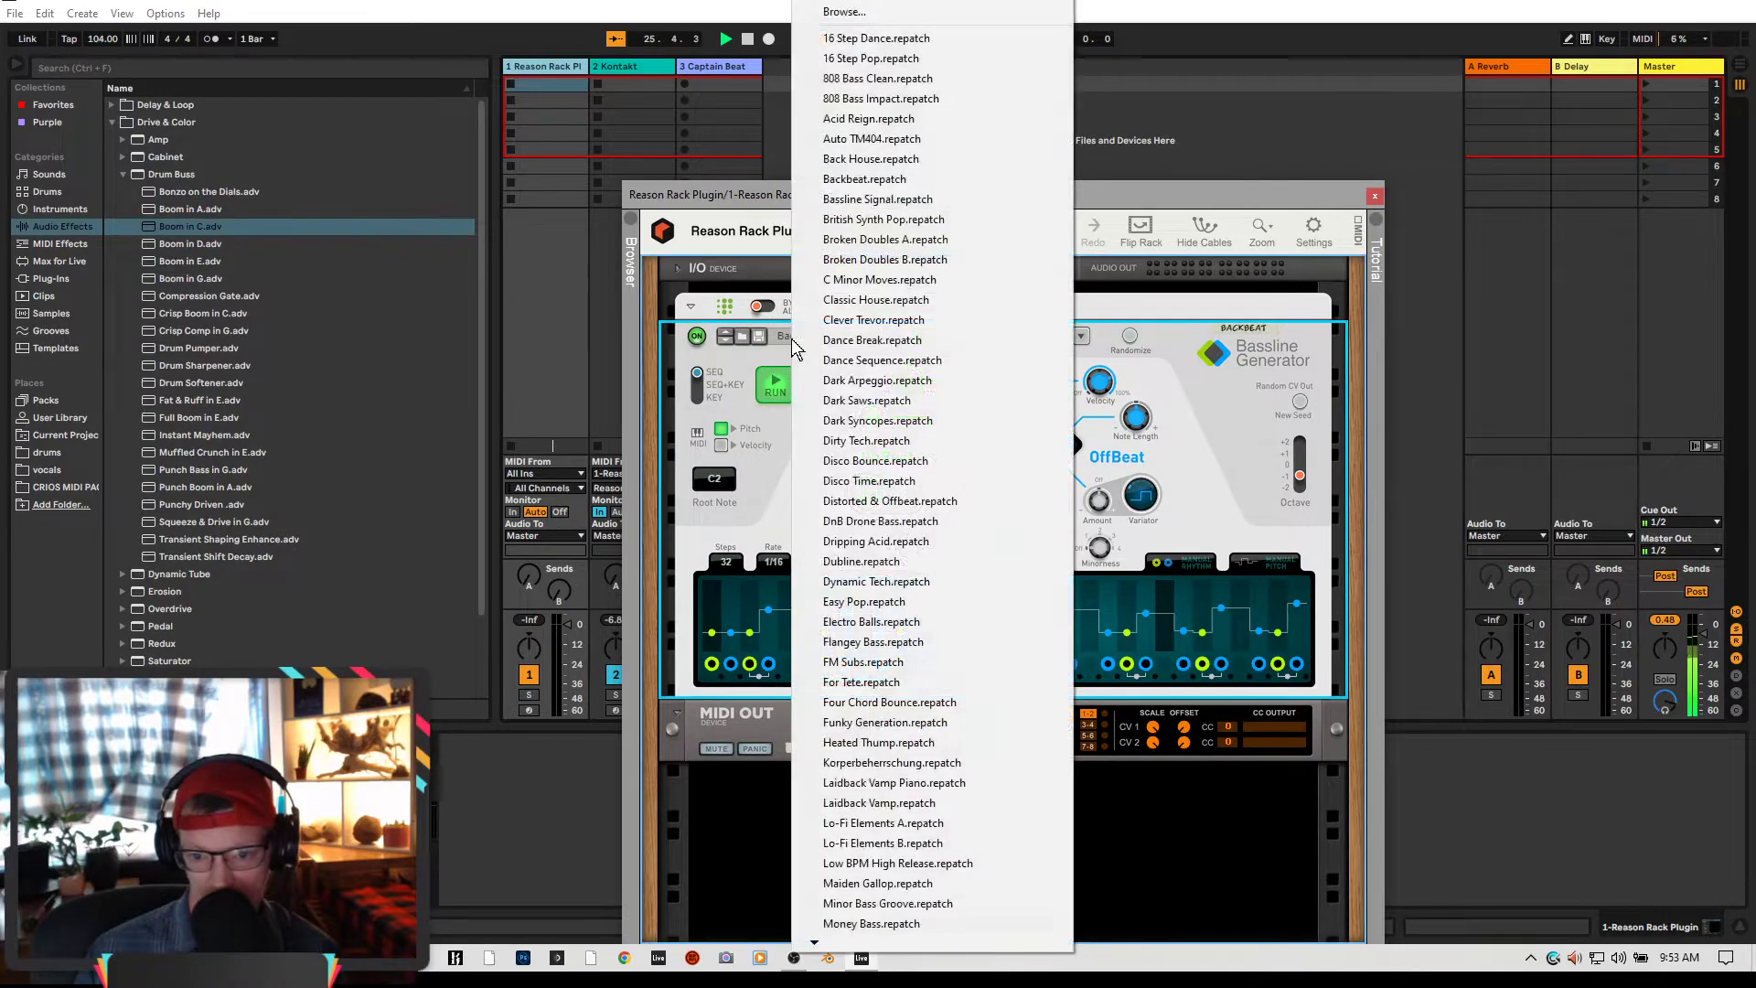
left_click(771, 361)
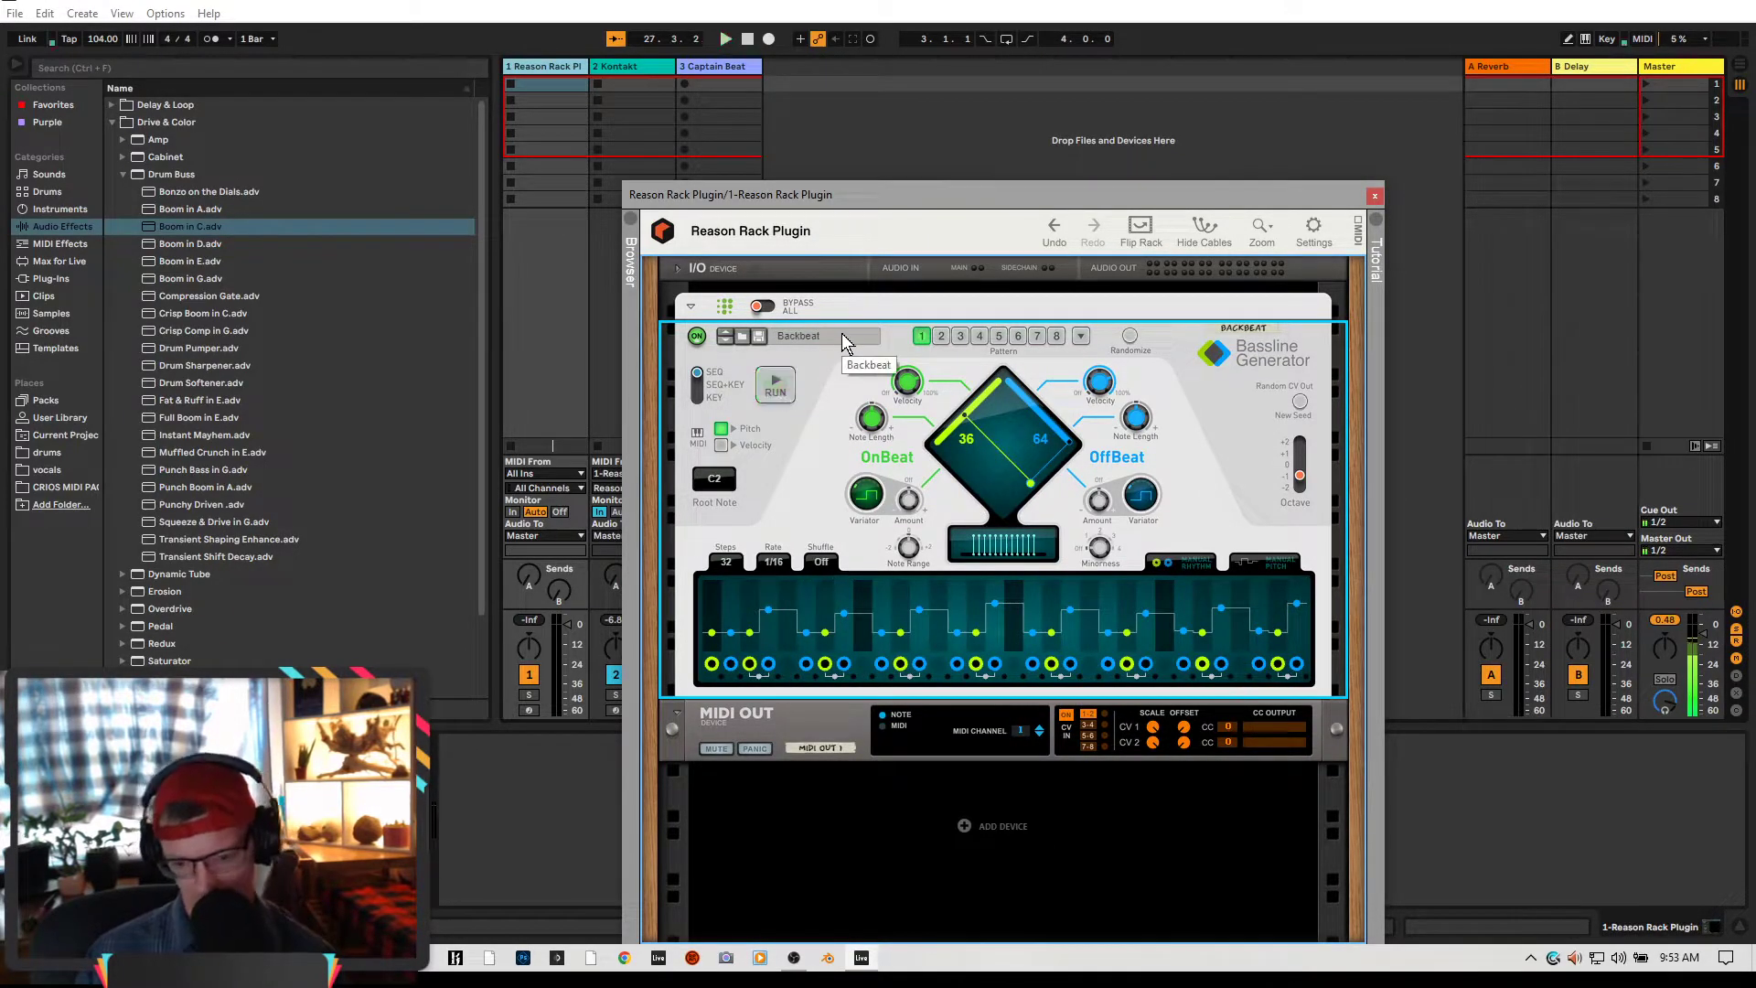
left_click_drag(1013, 450, 996, 472)
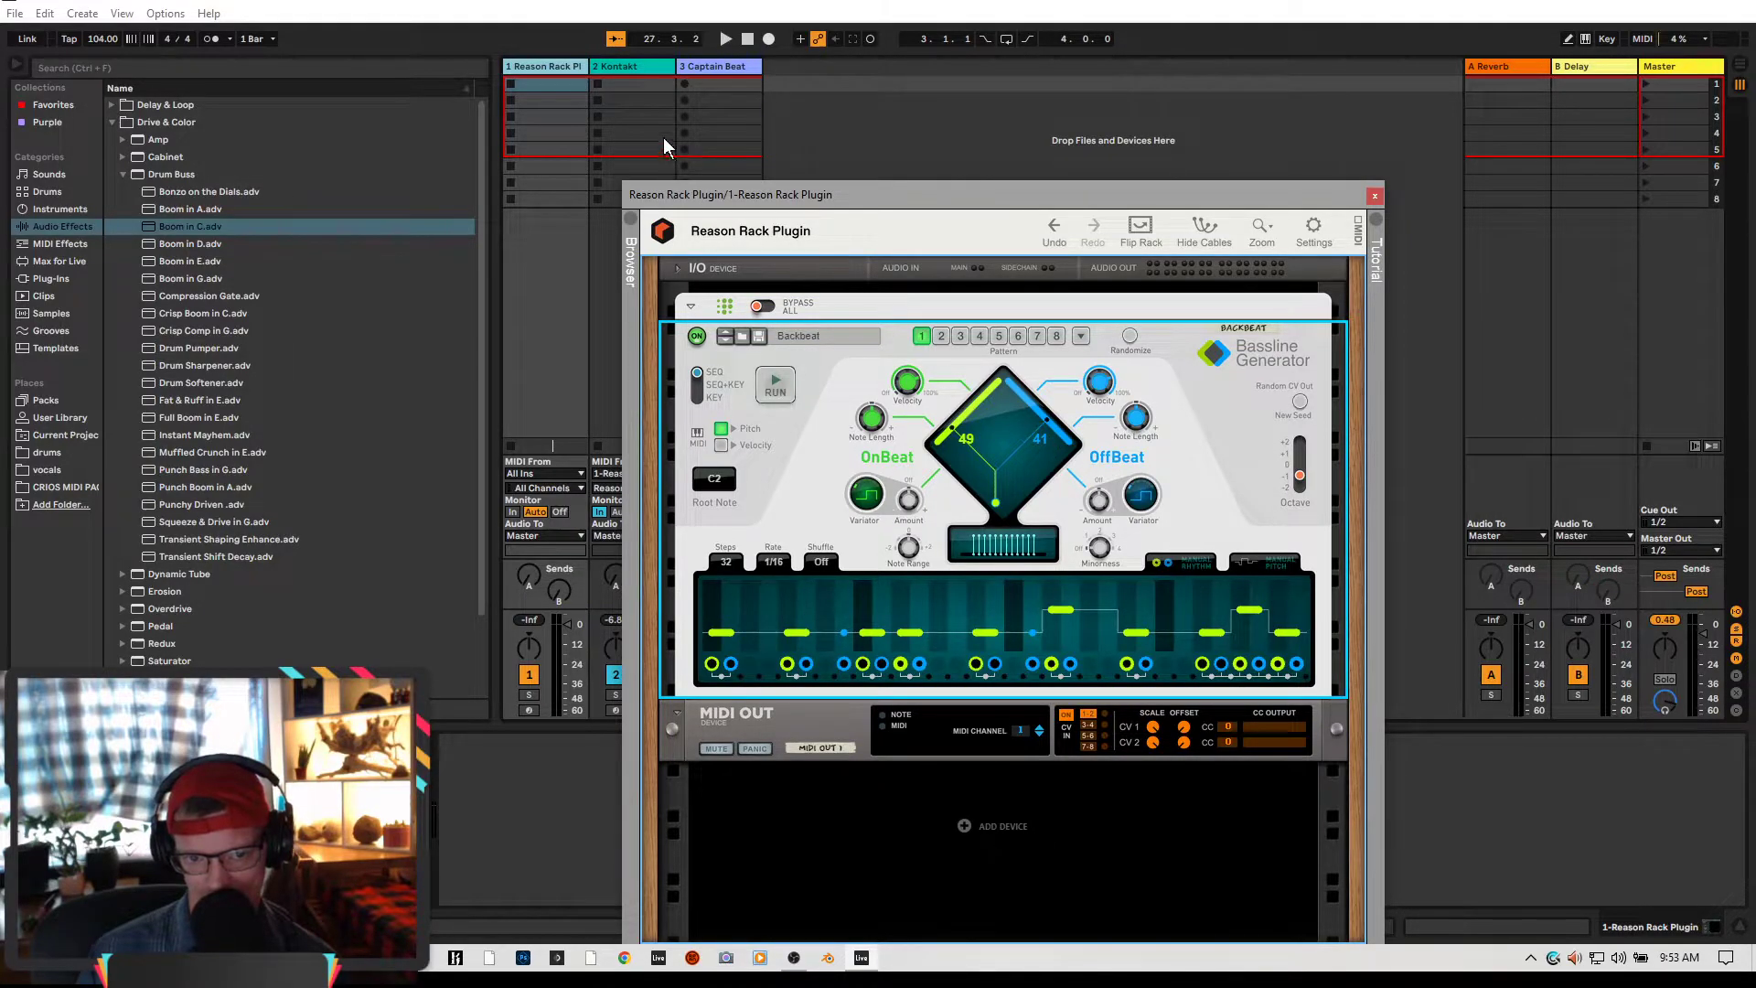
Arm the Kontakt track, start recording the generated bassline into its first clip slot and open that clip's notes
left_click_drag(910, 194, 1164, 171)
left_click(617, 709)
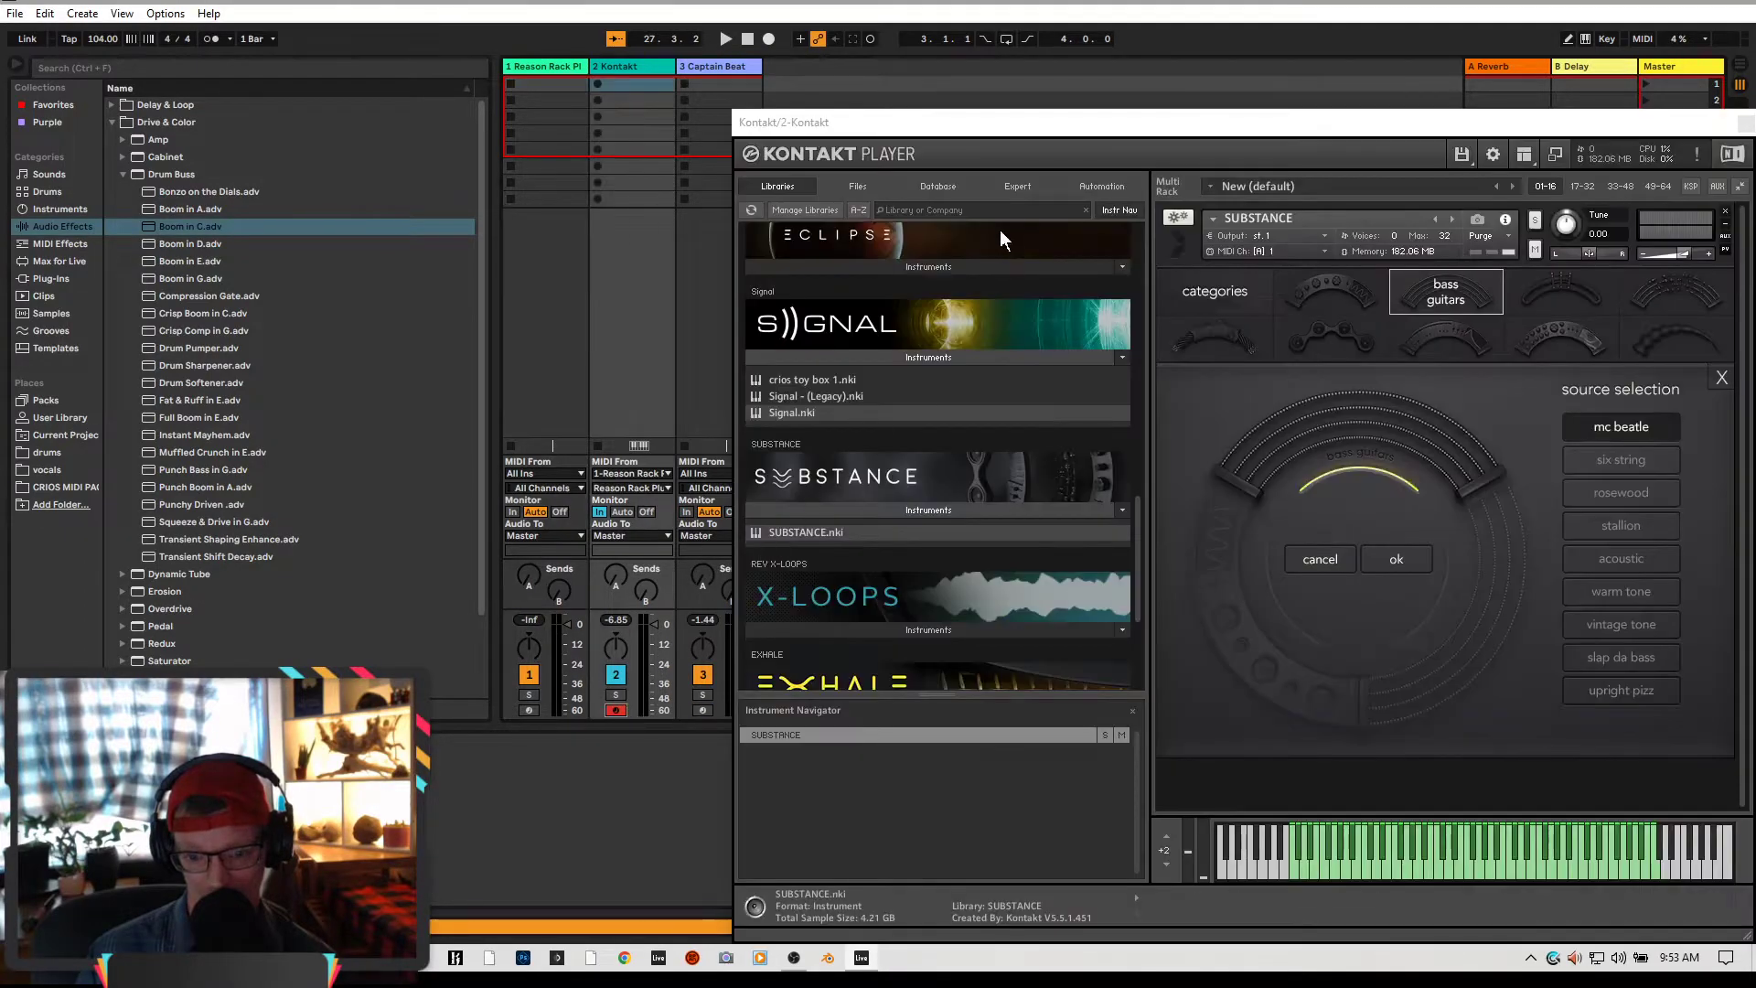
left_click_drag(1052, 122, 1266, 158)
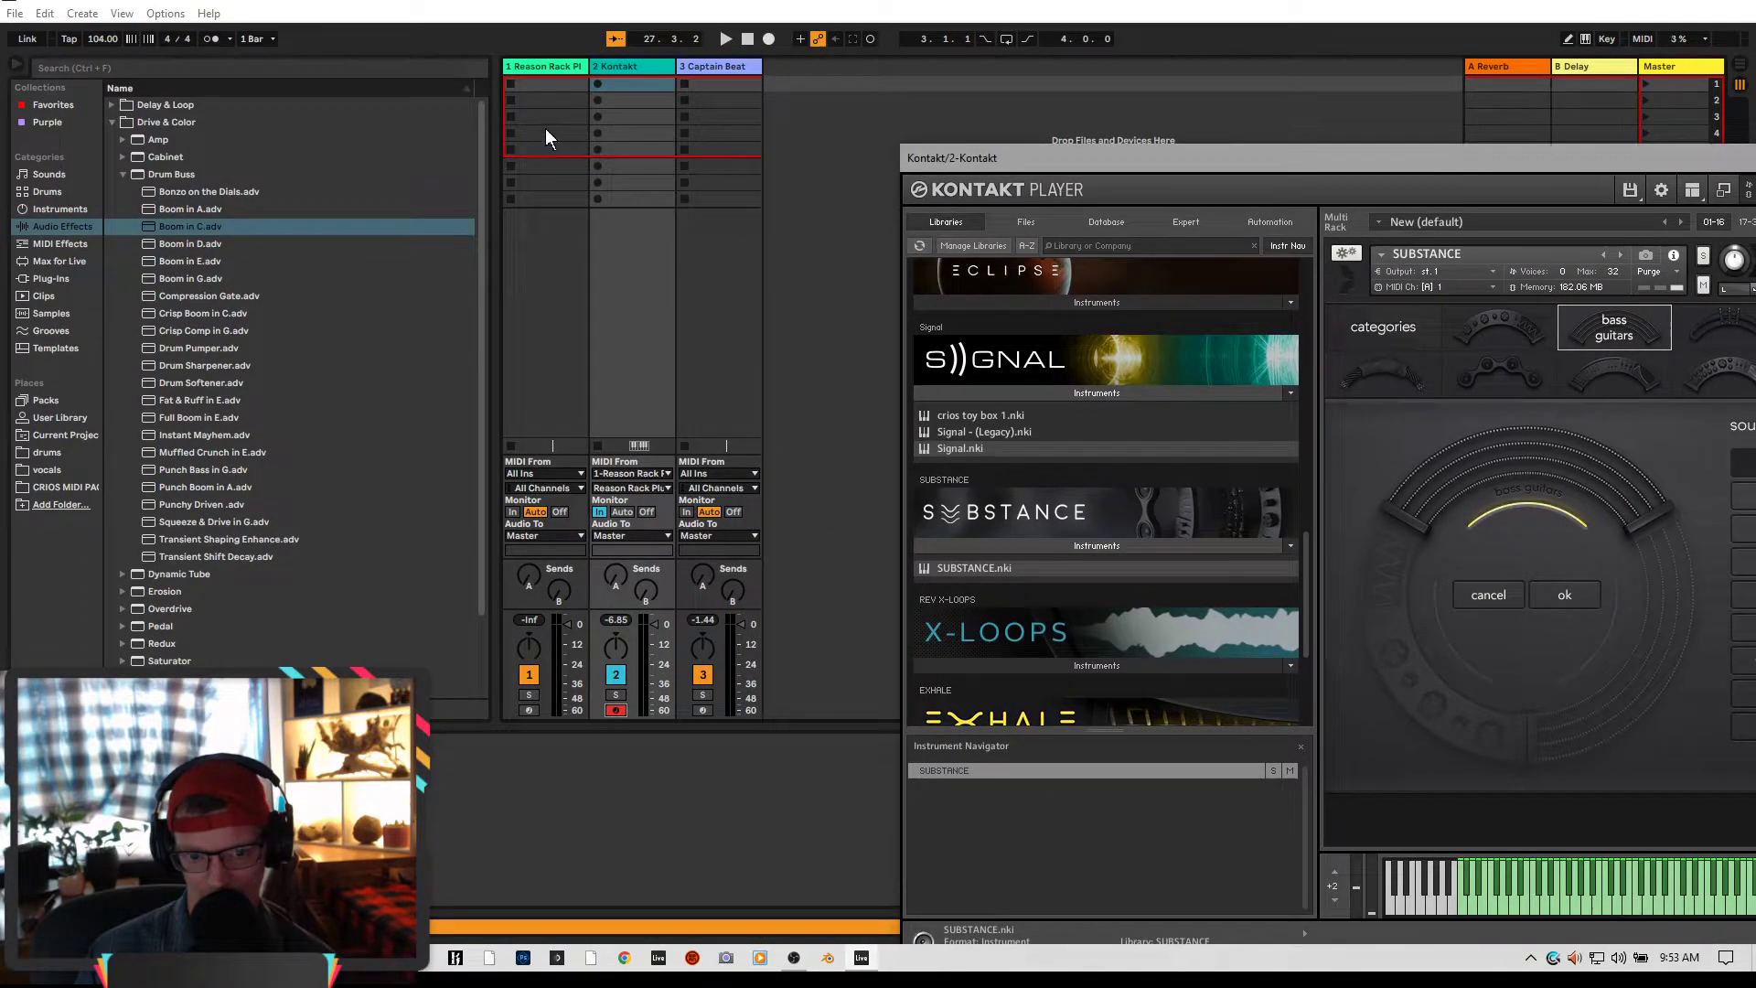
left_click(595, 82)
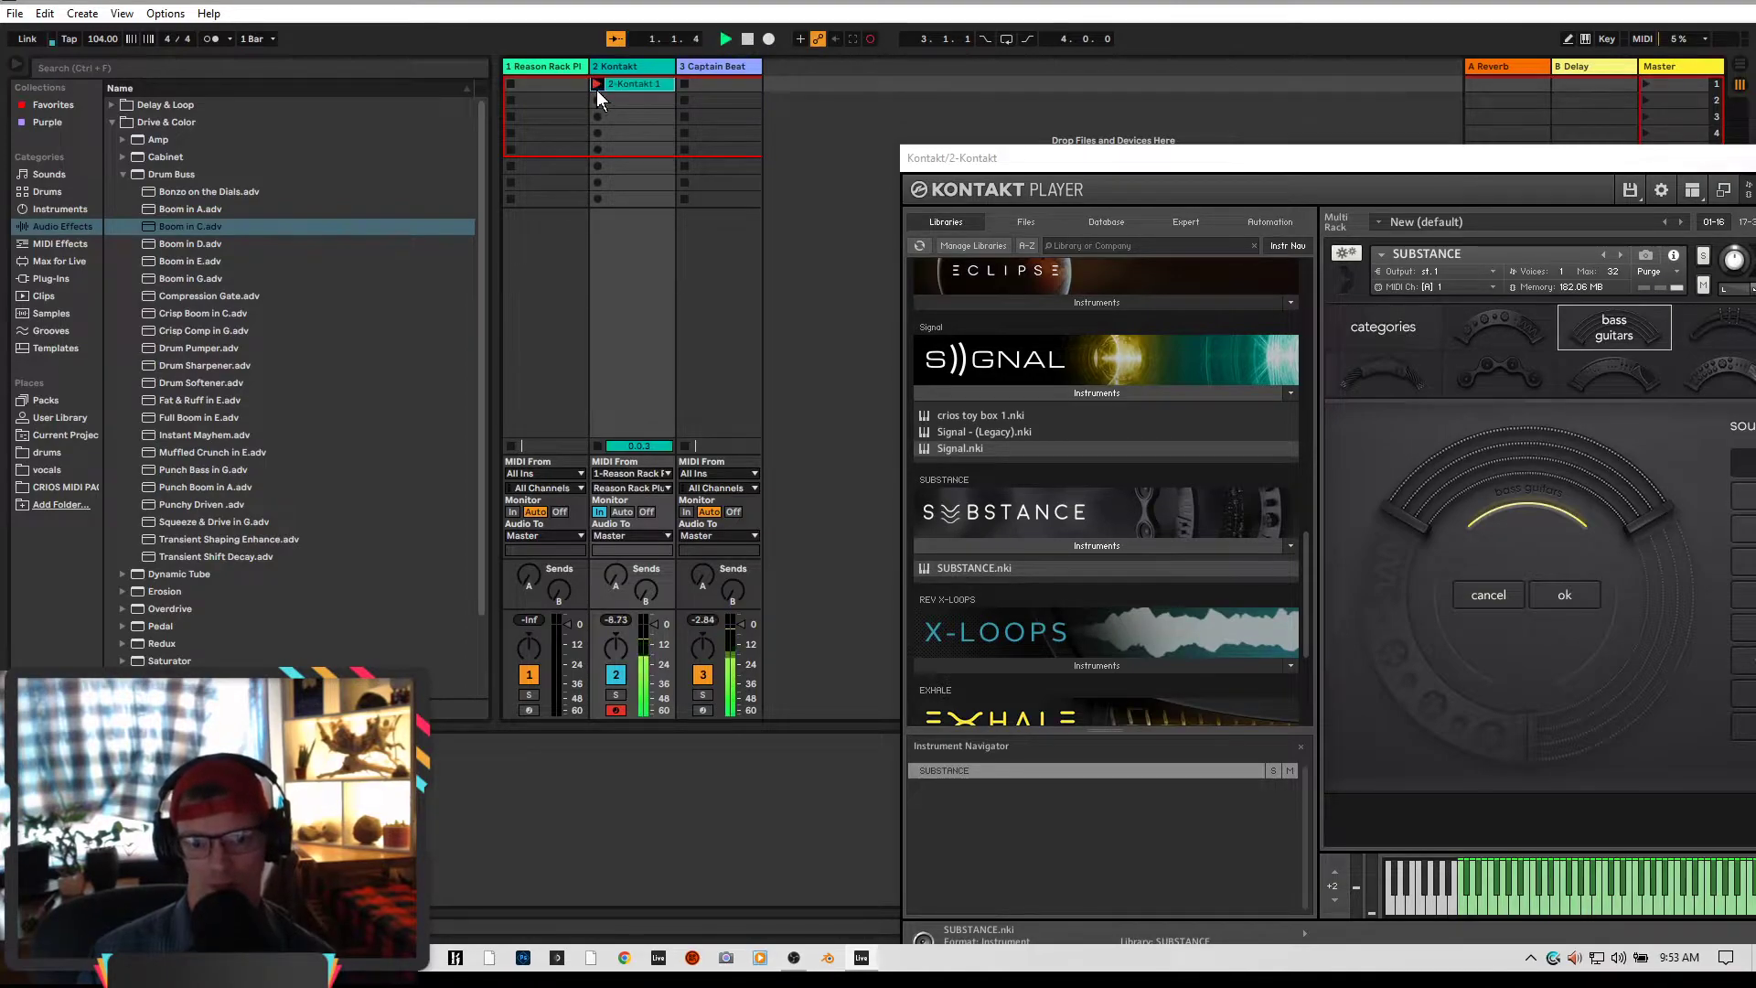
double_click(633, 85)
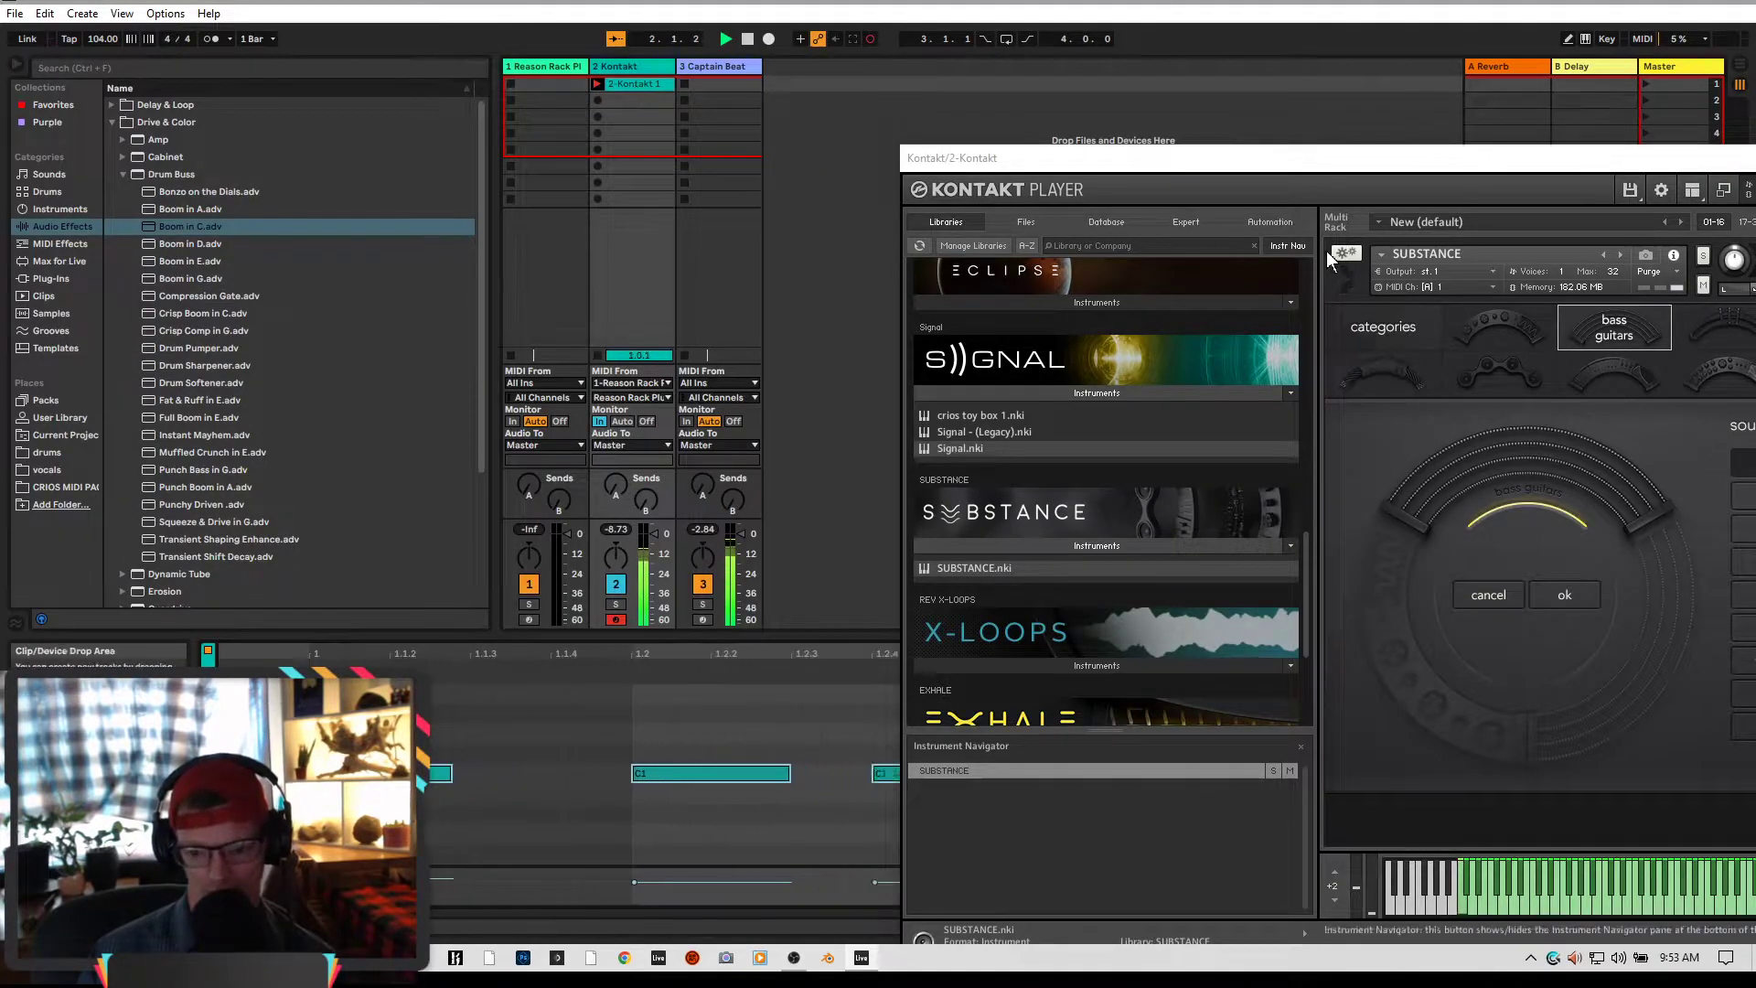
Finish recording the first Kontakt clip, hide and reshow the plug-in windows and reposition the Kontakt window
left_click(600, 88)
key("ctrl+alt+p")
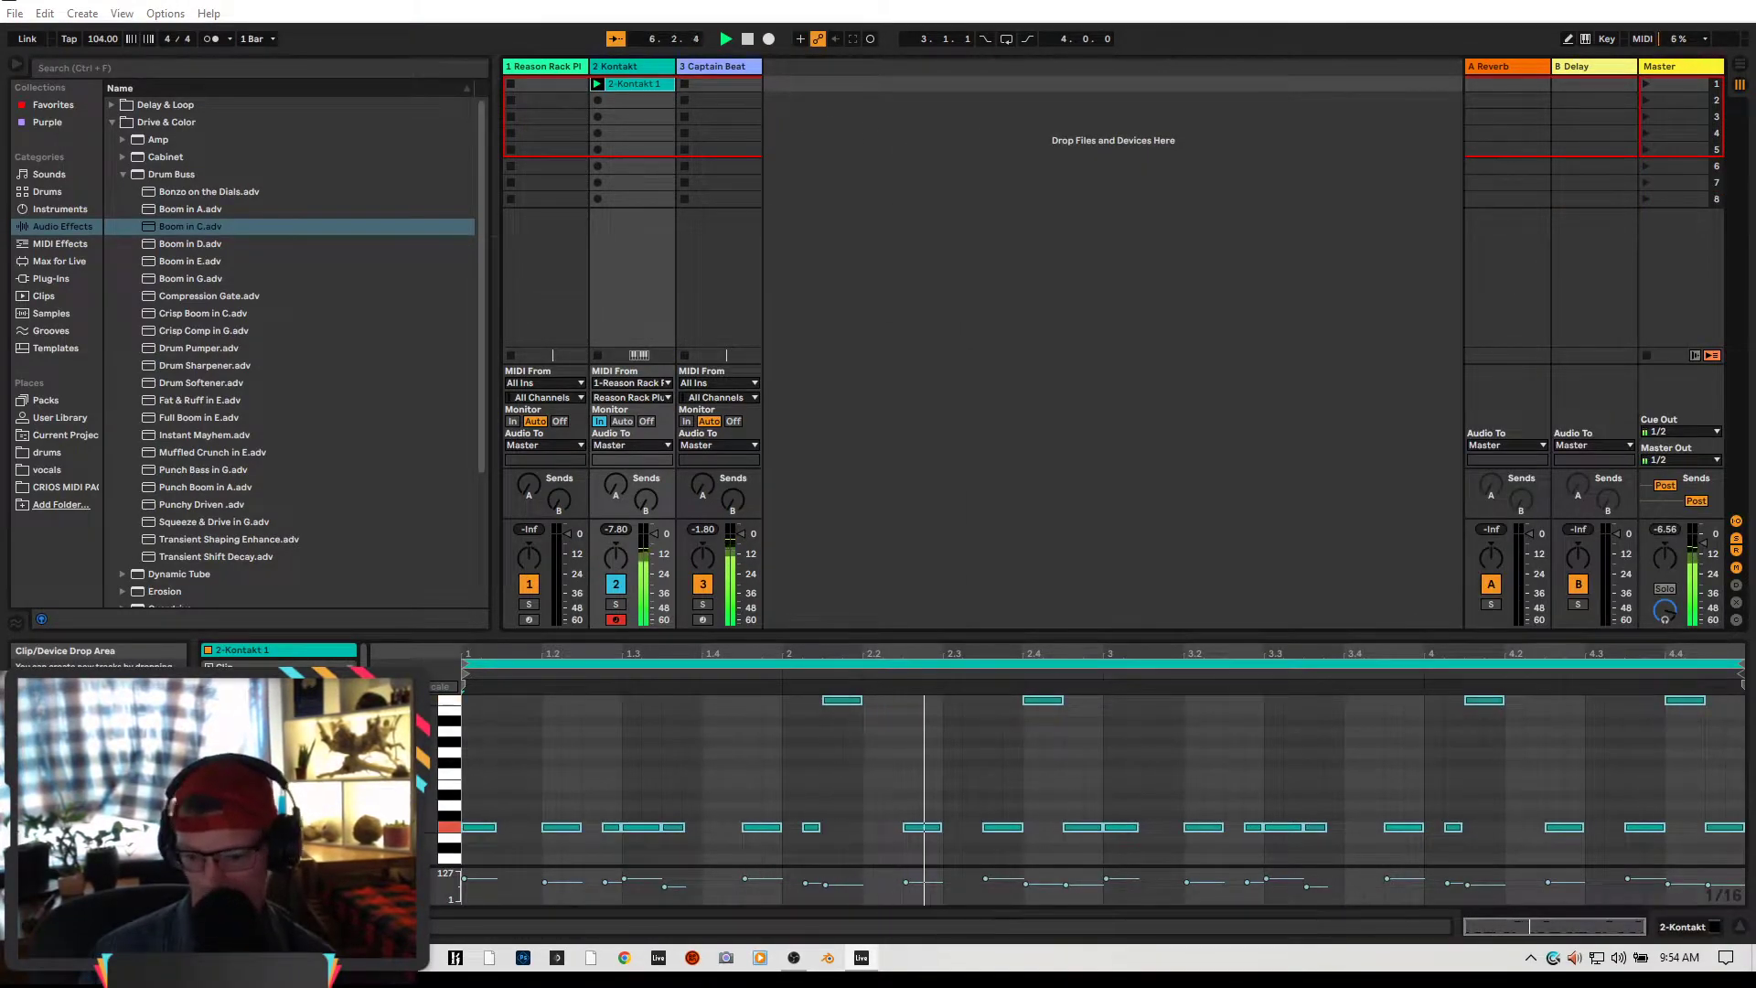
key("ctrl+alt+p")
left_click_drag(1738, 414, 1275, 228)
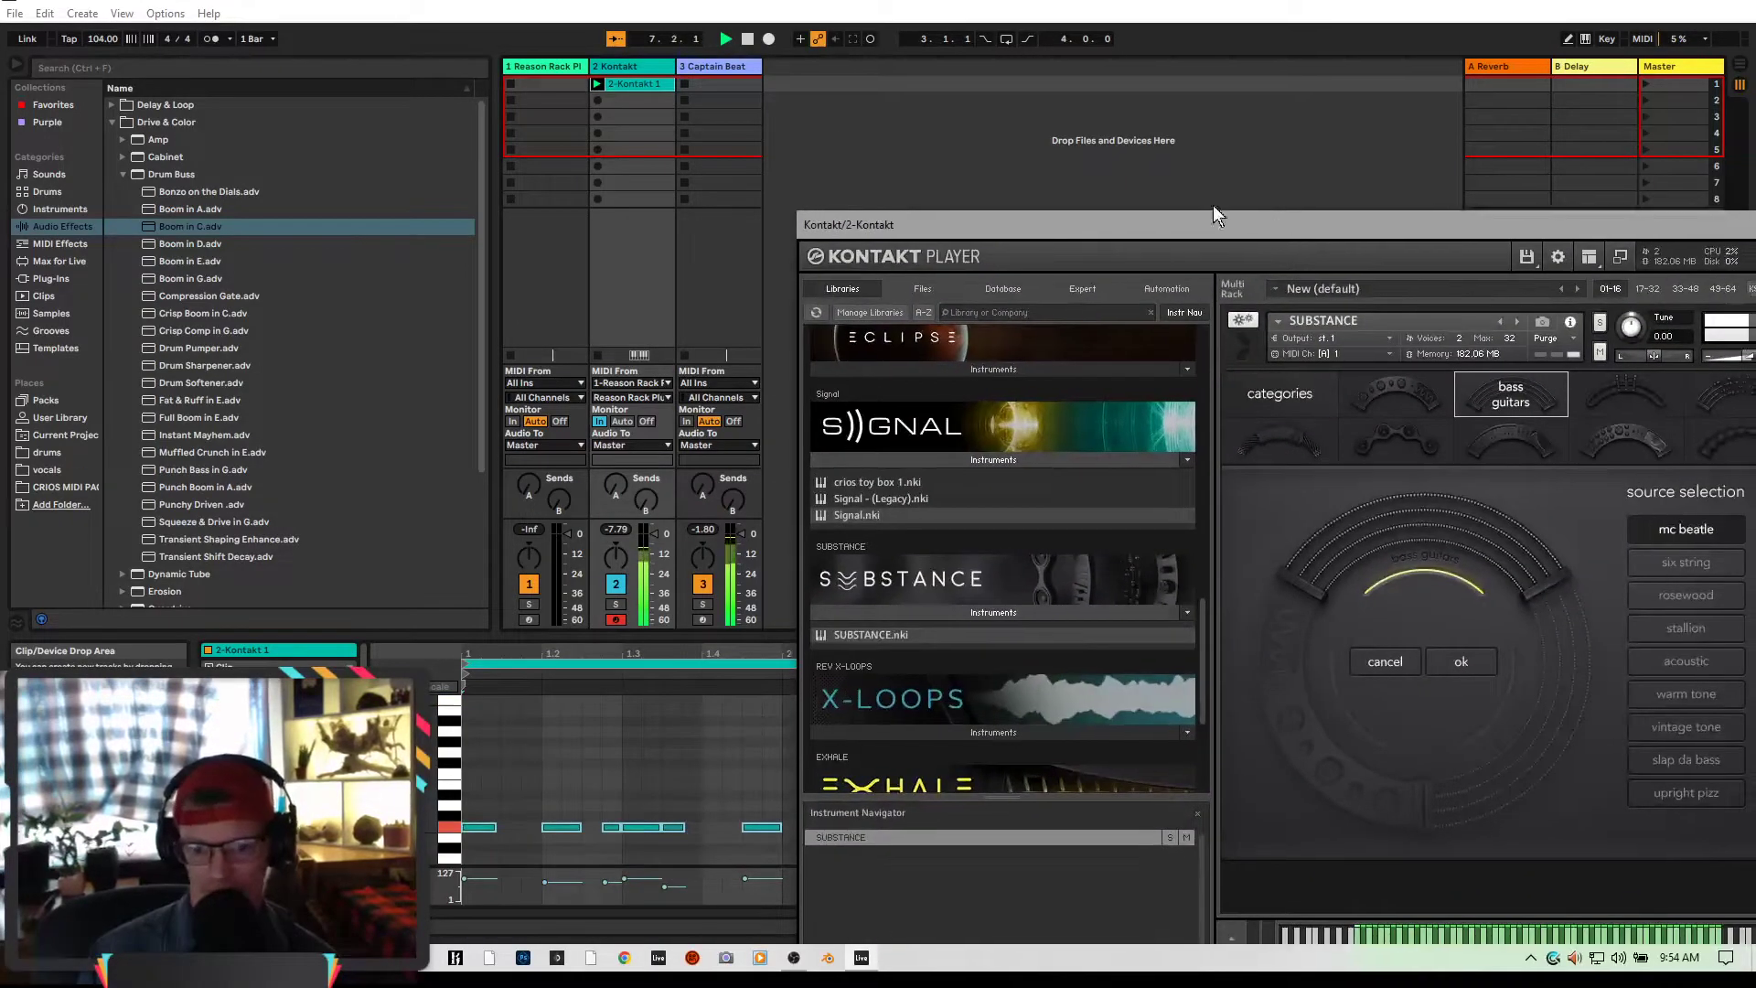
Set the Bassline Generator's pattern pad to OnBeat 38 and OffBeat 55 and record the bassline into the second Kontakt clip slot
left_click(546, 64)
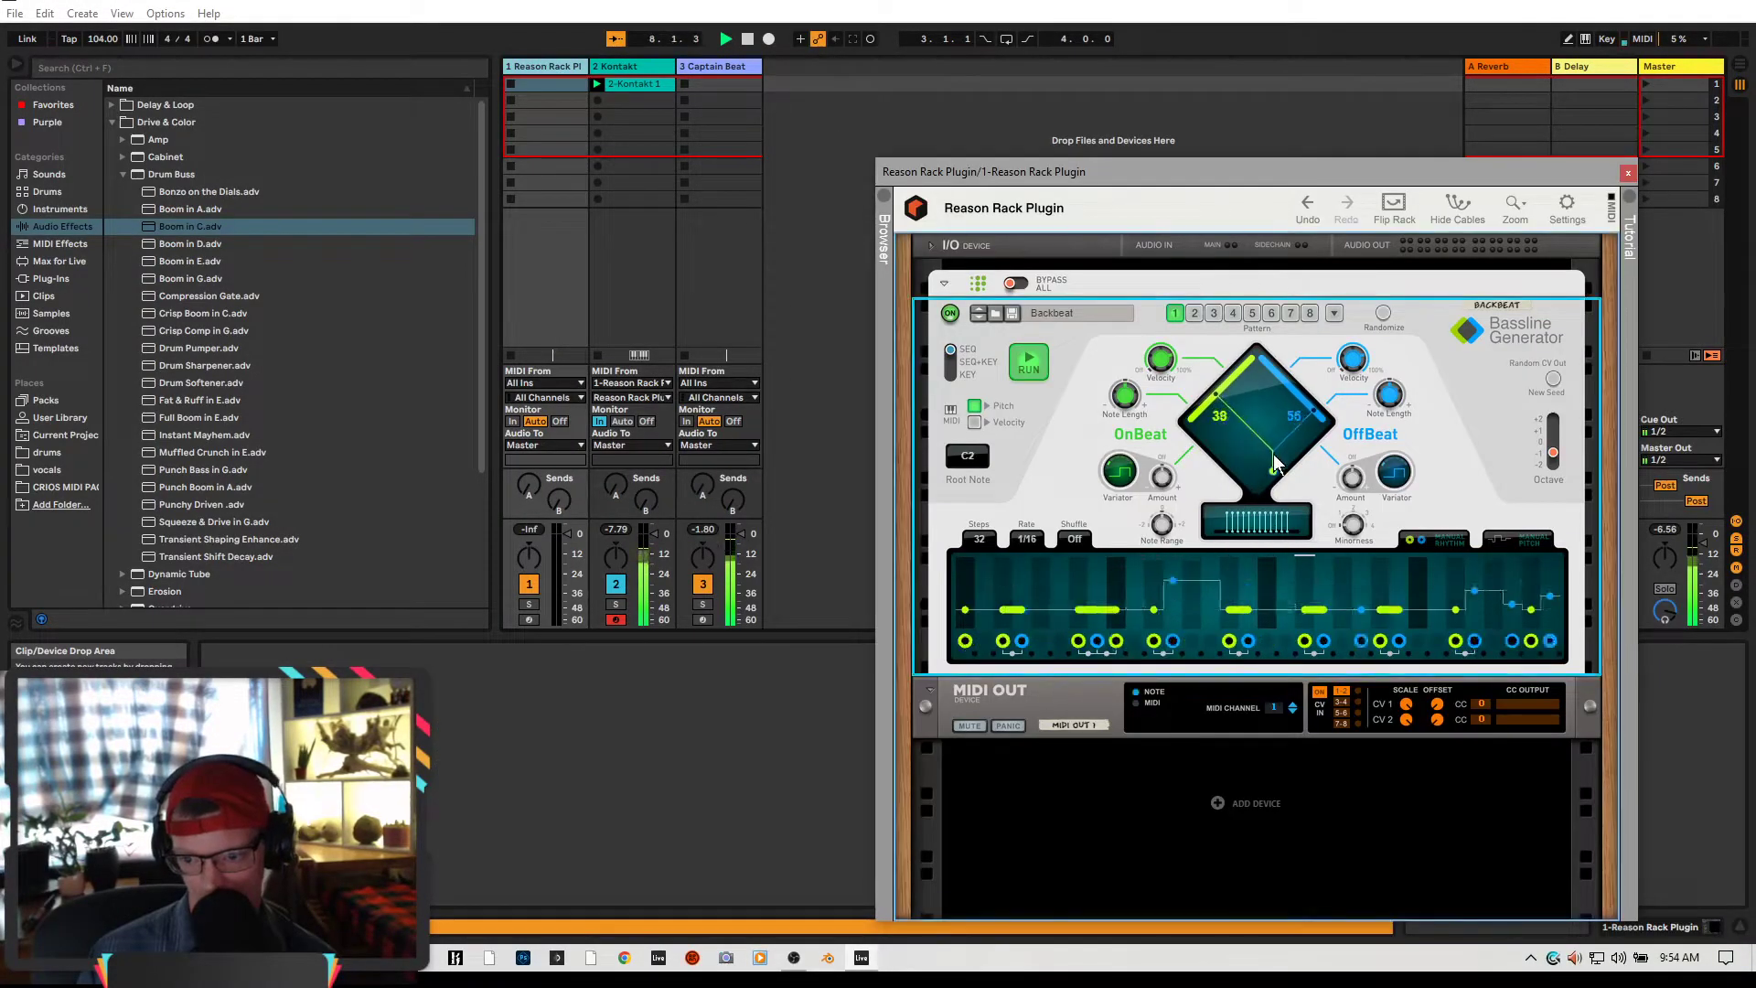
left_click(599, 100)
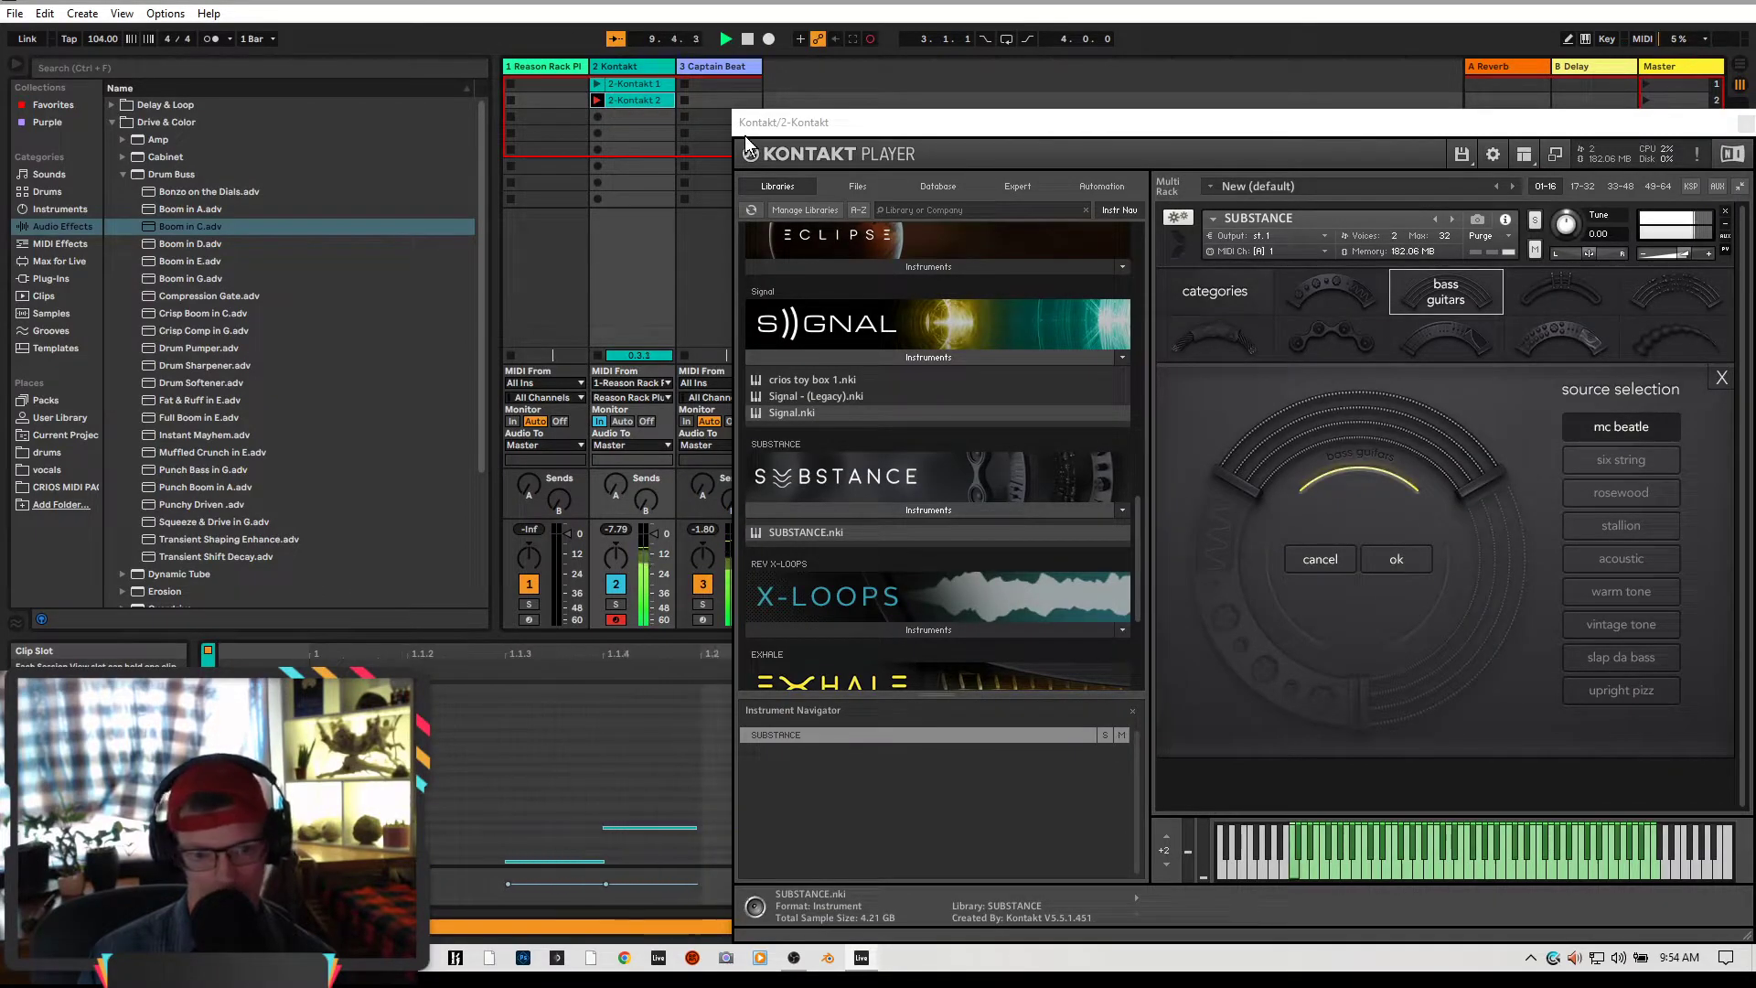
left_click(597, 101)
Lower the Bassline Generator's OnBeat value to 10 on the pattern pad and record the result into the third Kontakt clip slot
left_click(567, 82)
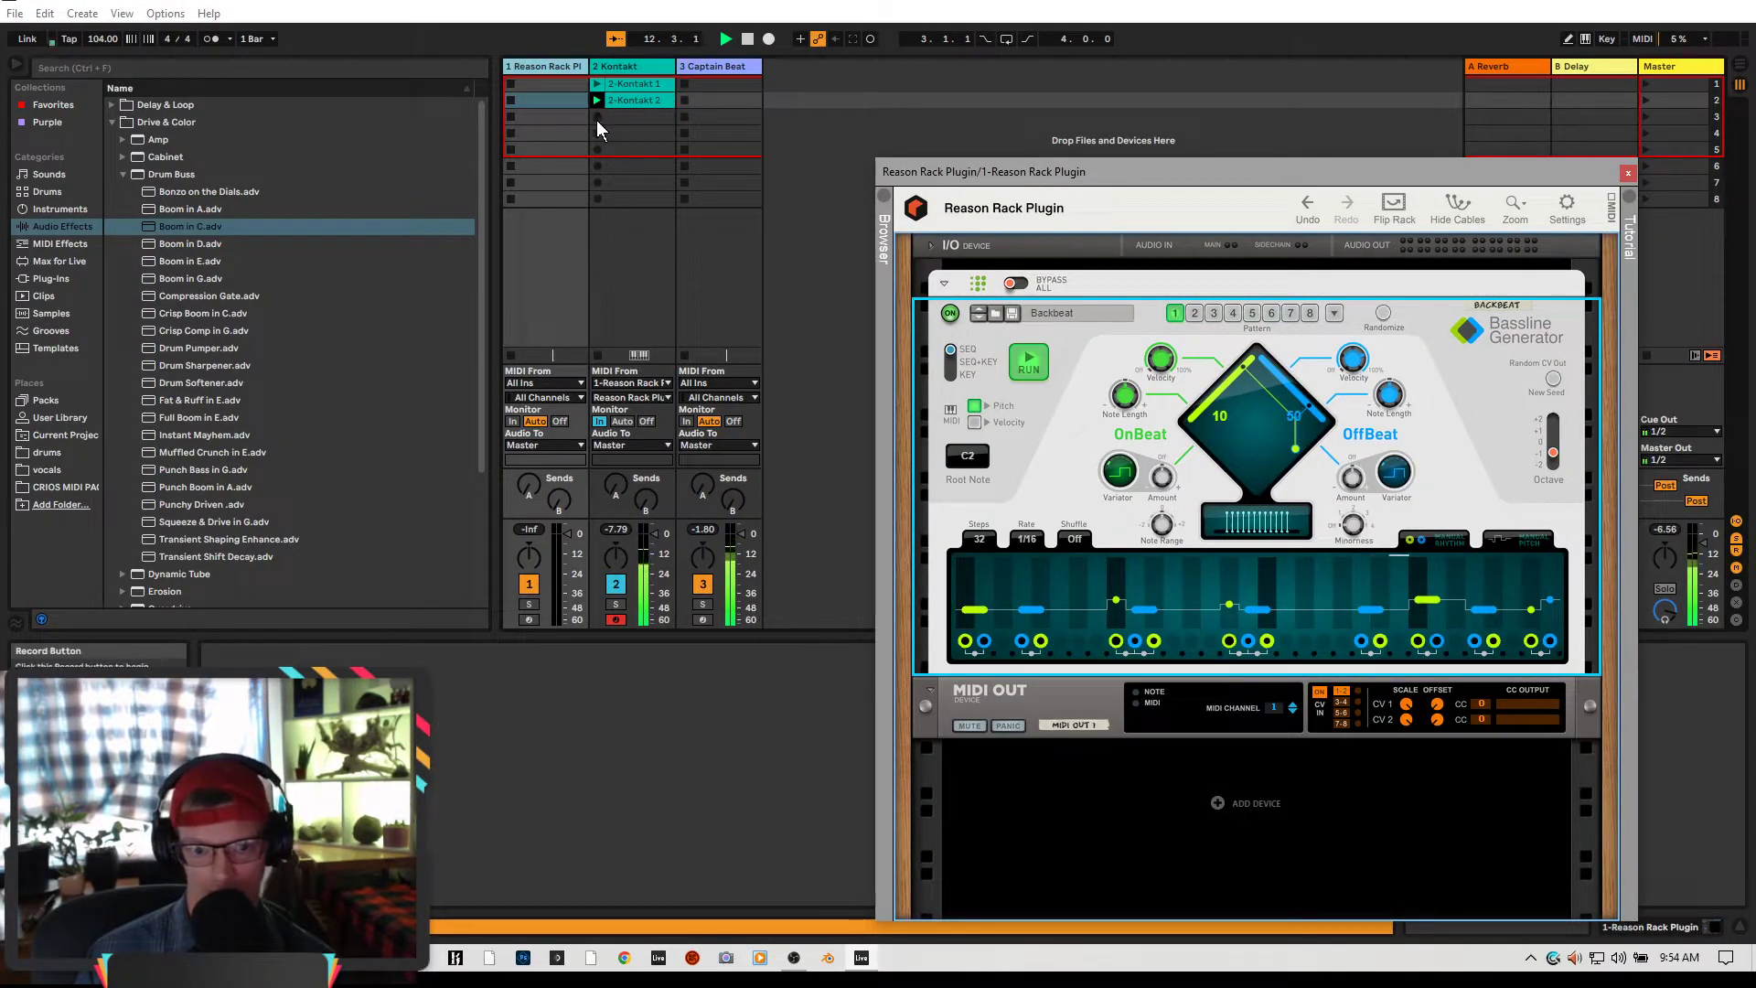
left_click(596, 116)
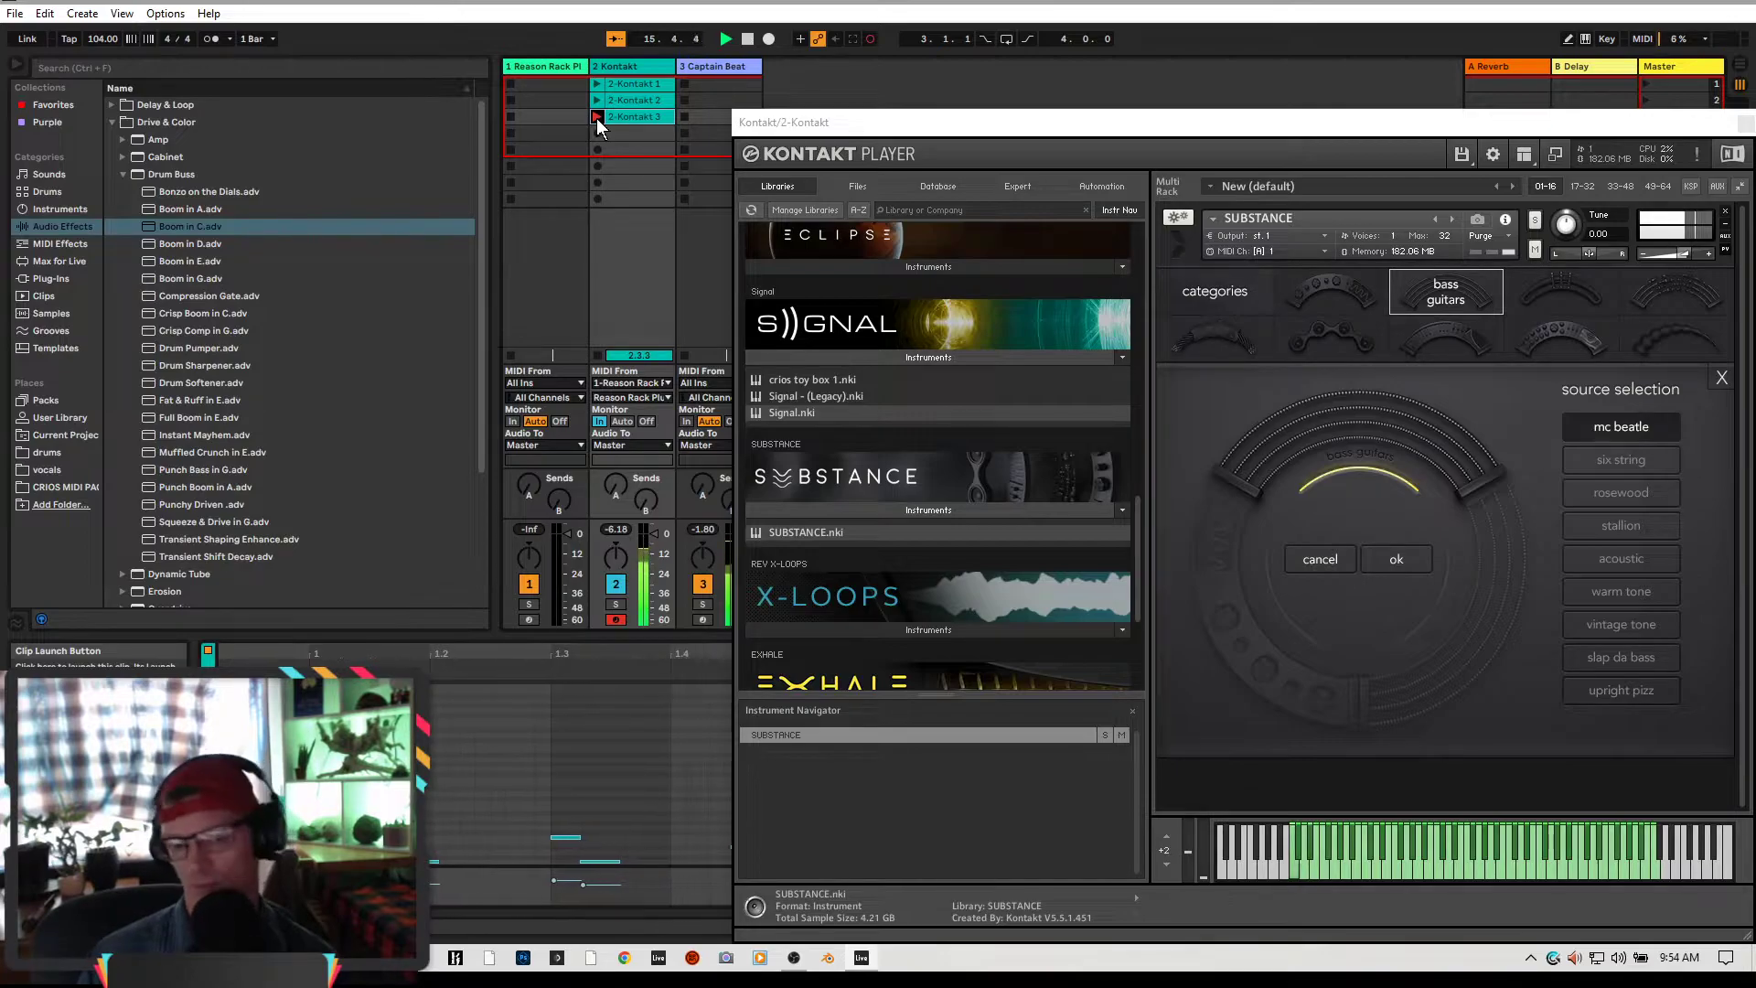
left_click(597, 118)
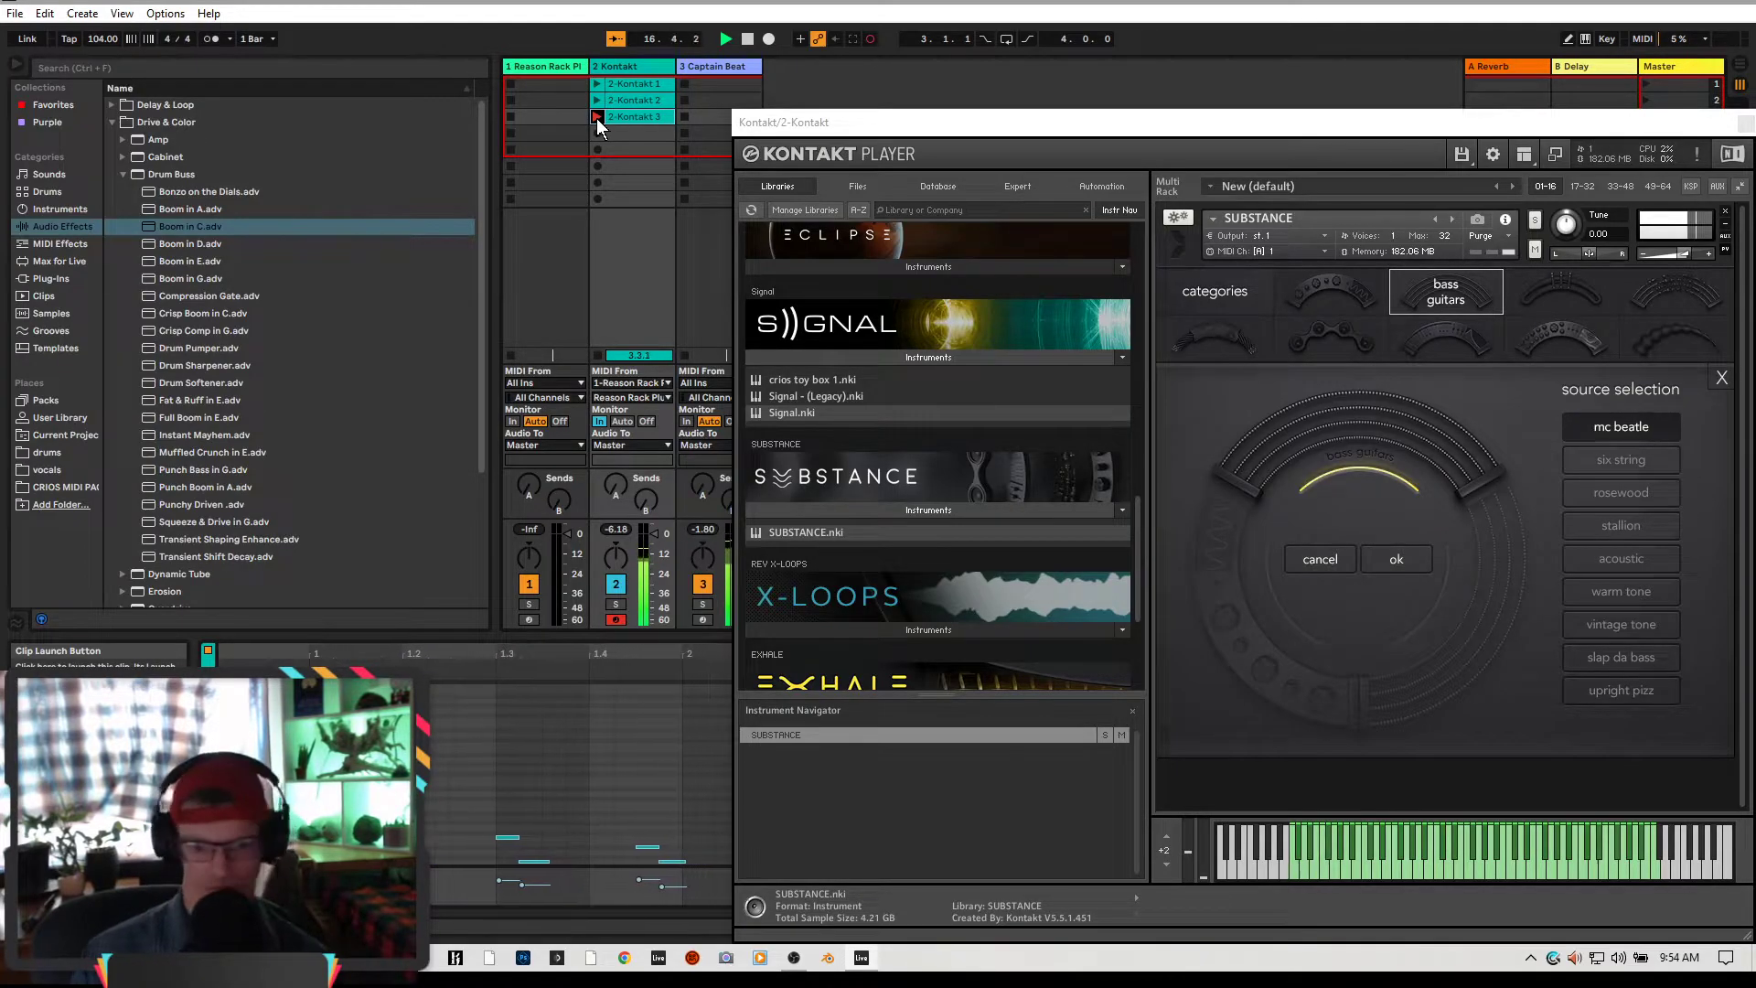
Set the pattern pad to OnBeat 58 and OffBeat 48 and record the new bassline into the fourth Kontakt clip slot
left_click(541, 69)
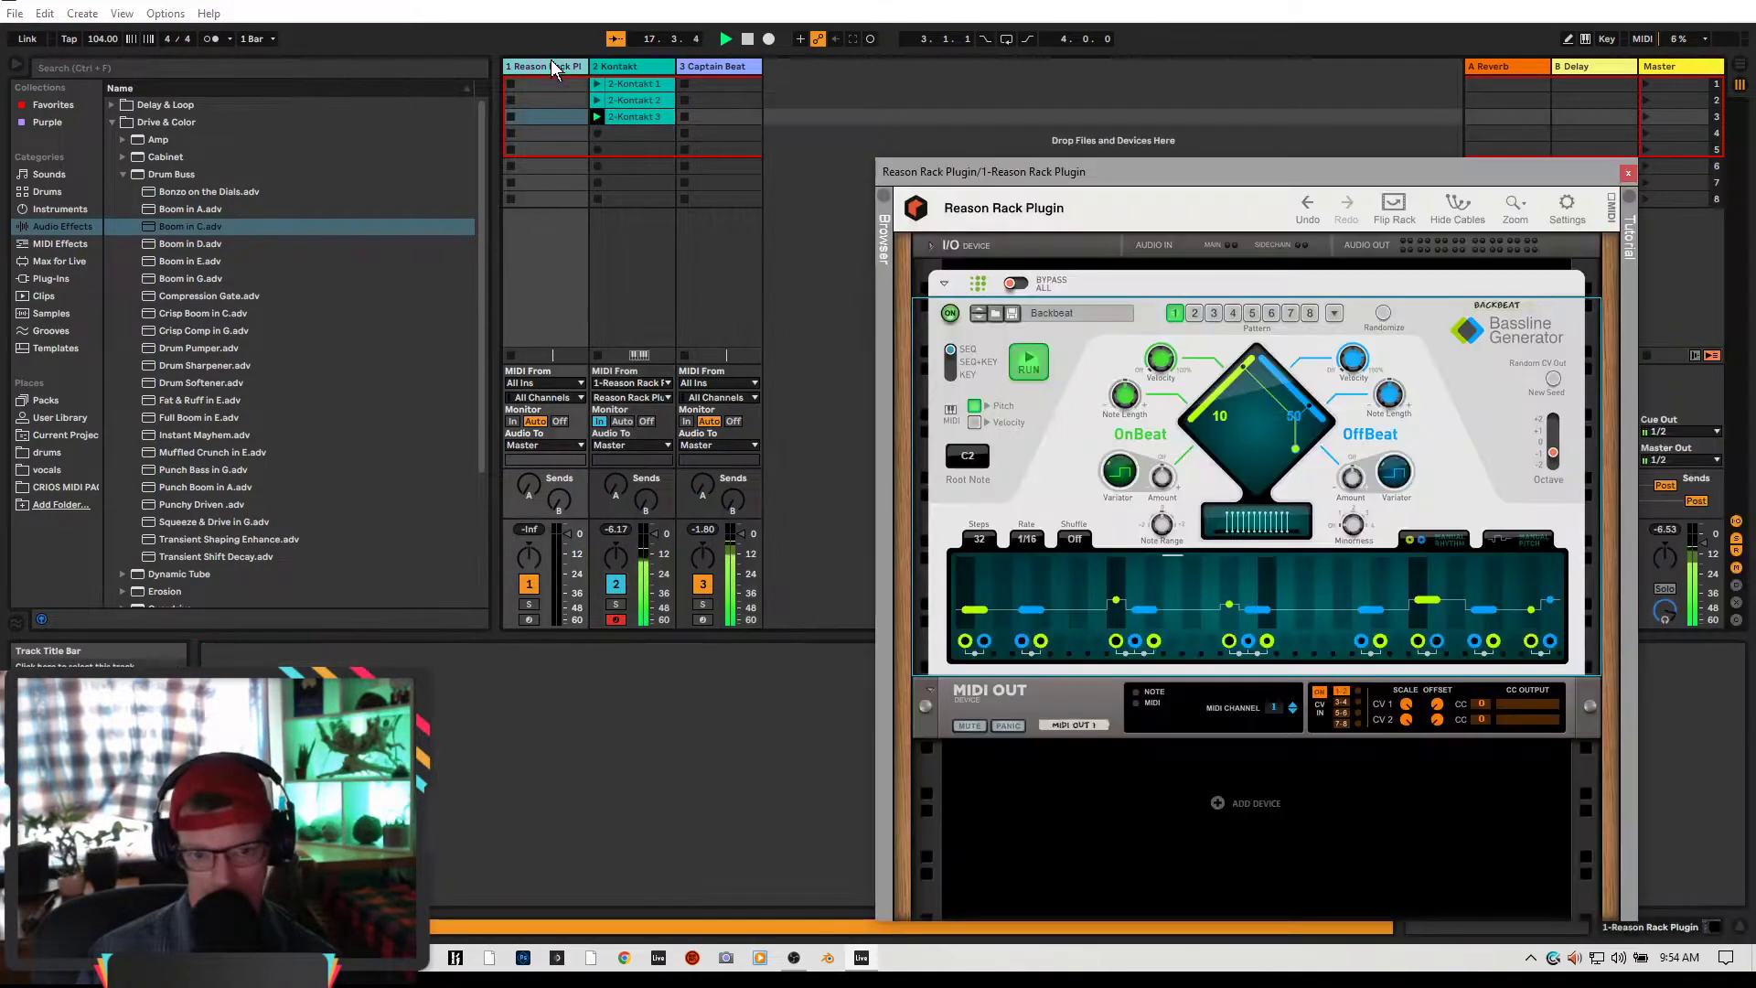
left_click_drag(1321, 388, 1247, 478)
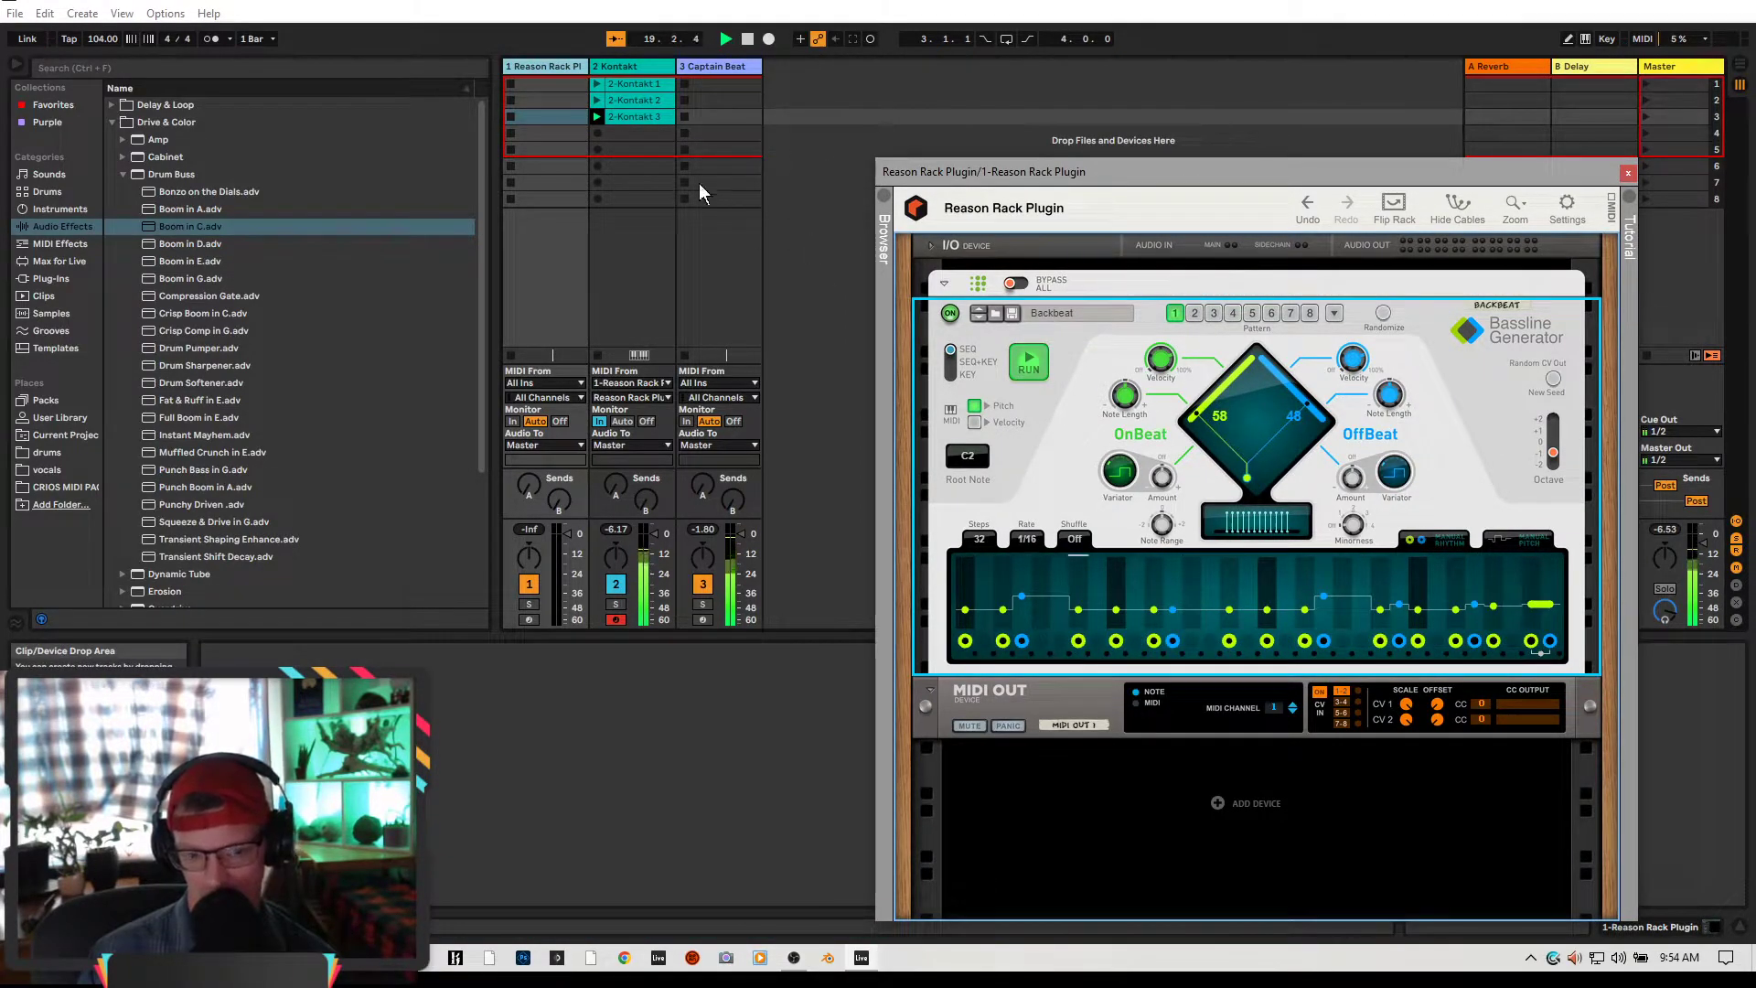
left_click(596, 133)
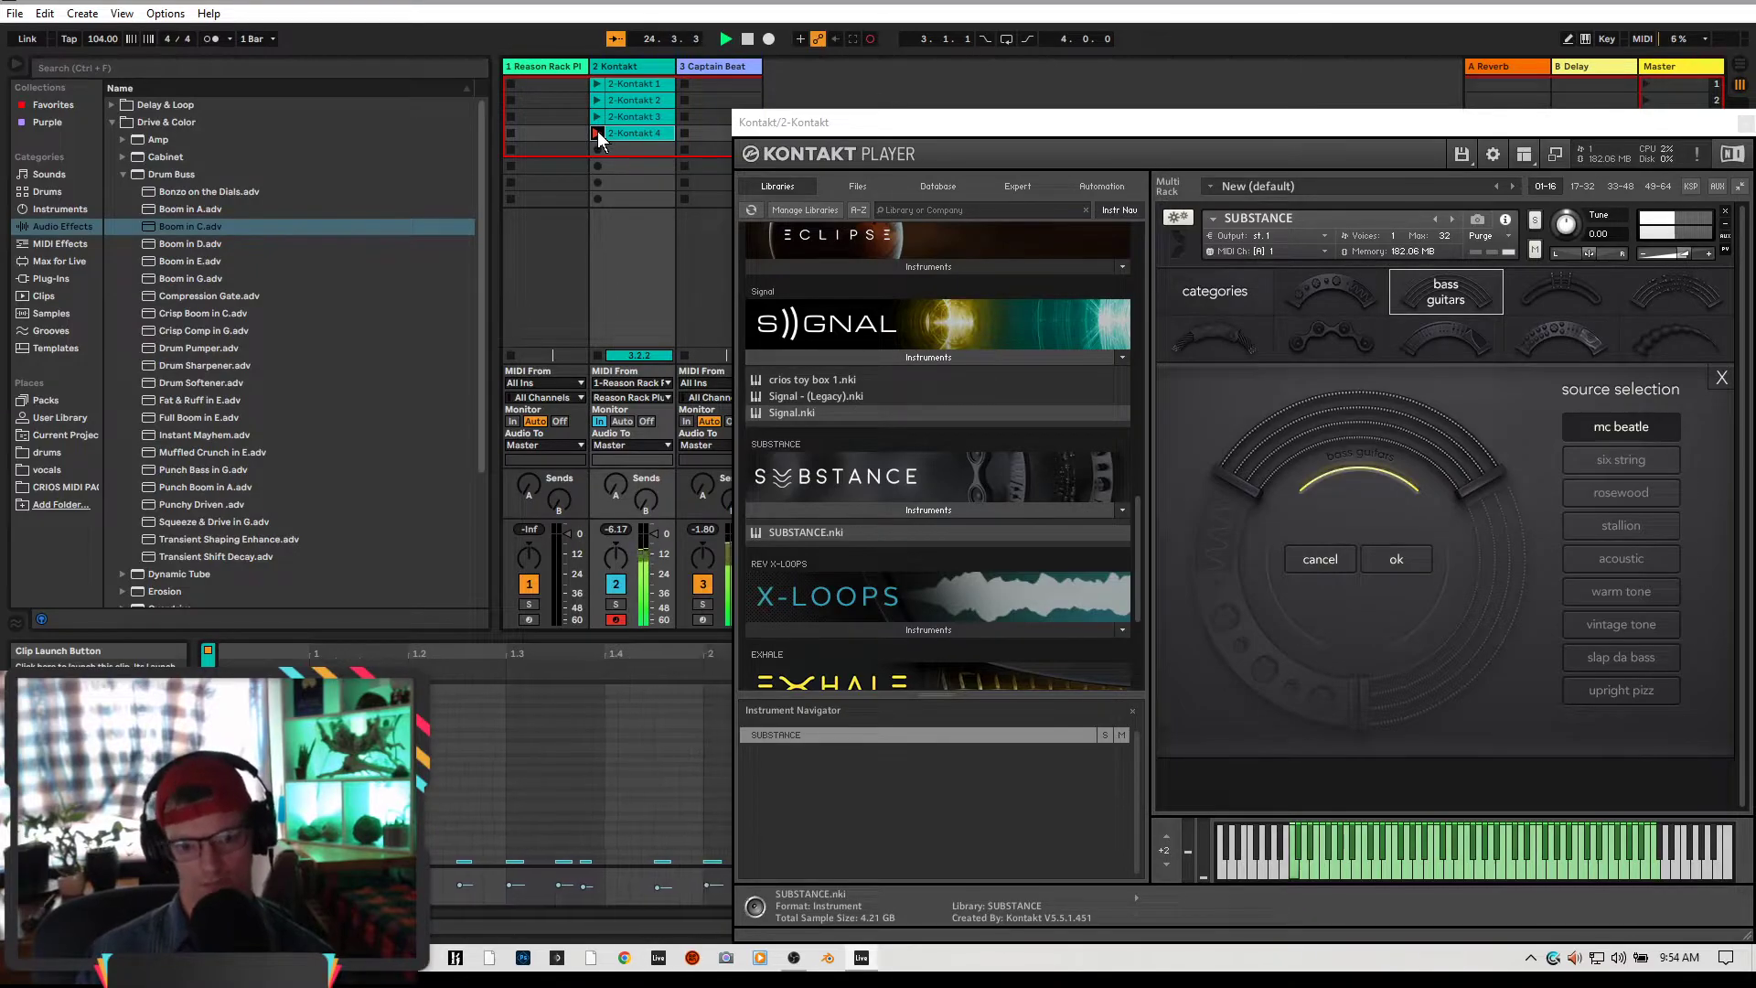
left_click(596, 133)
Return to the Bassline Generator, stop playback and load the Dubline patch
left_click(568, 66)
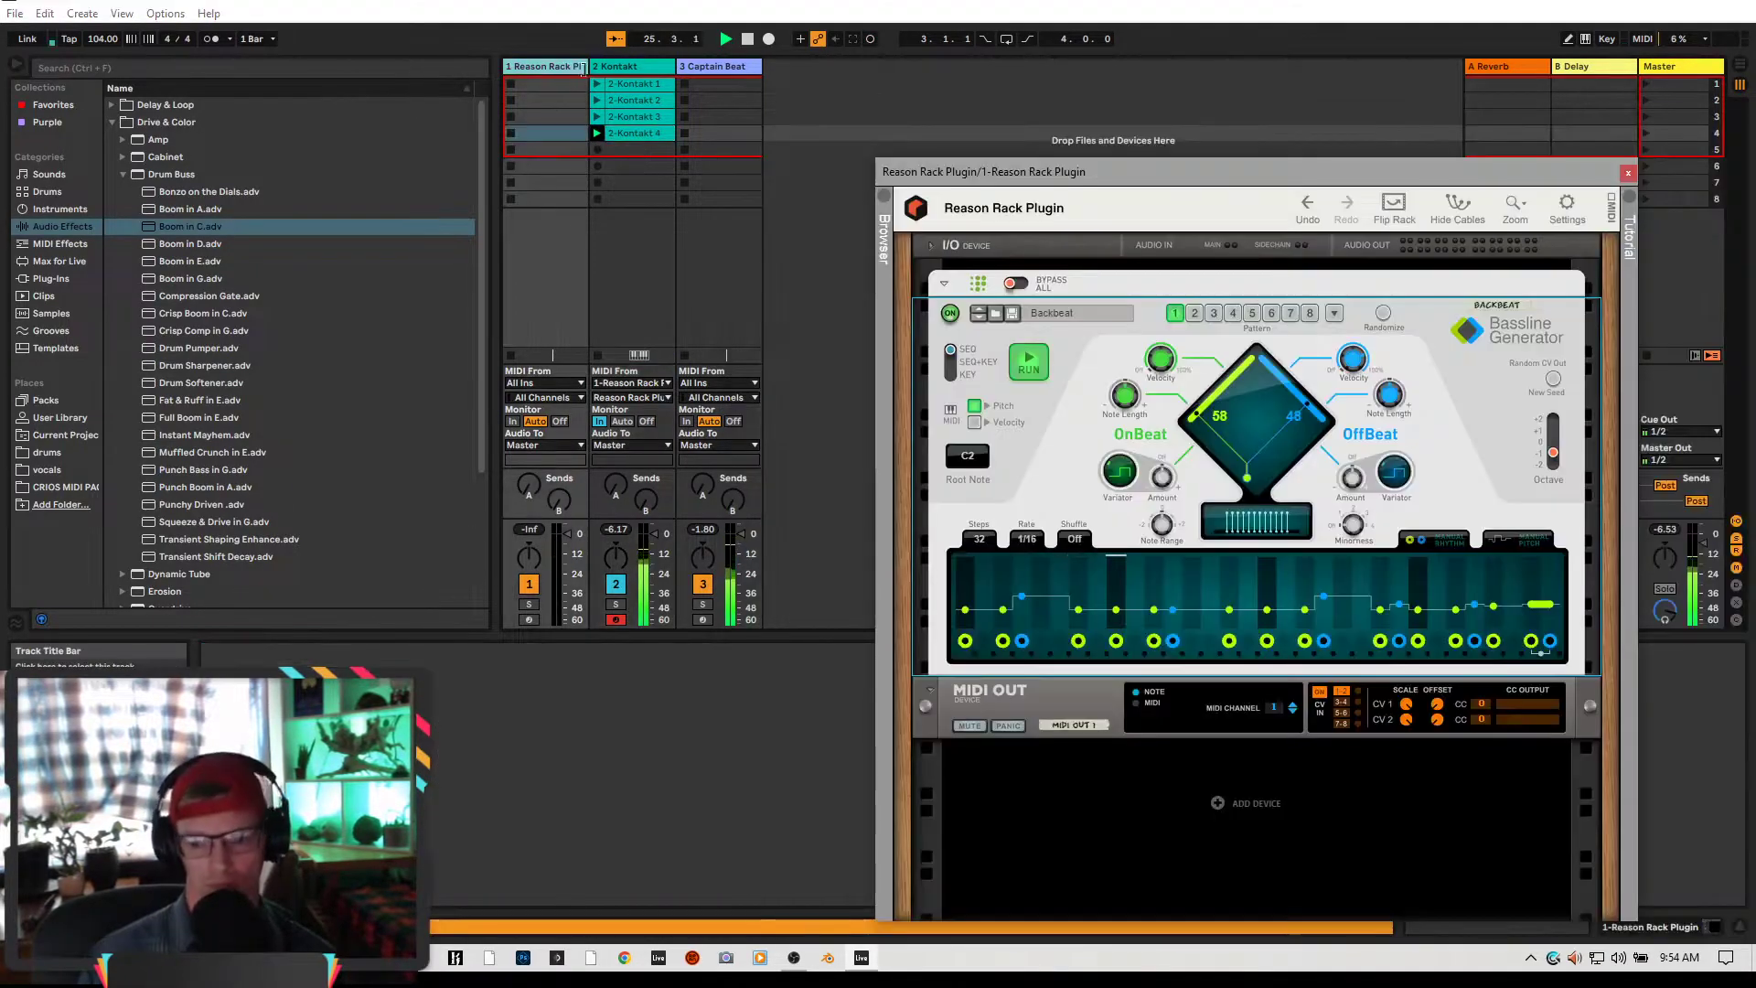
left_click(1080, 322)
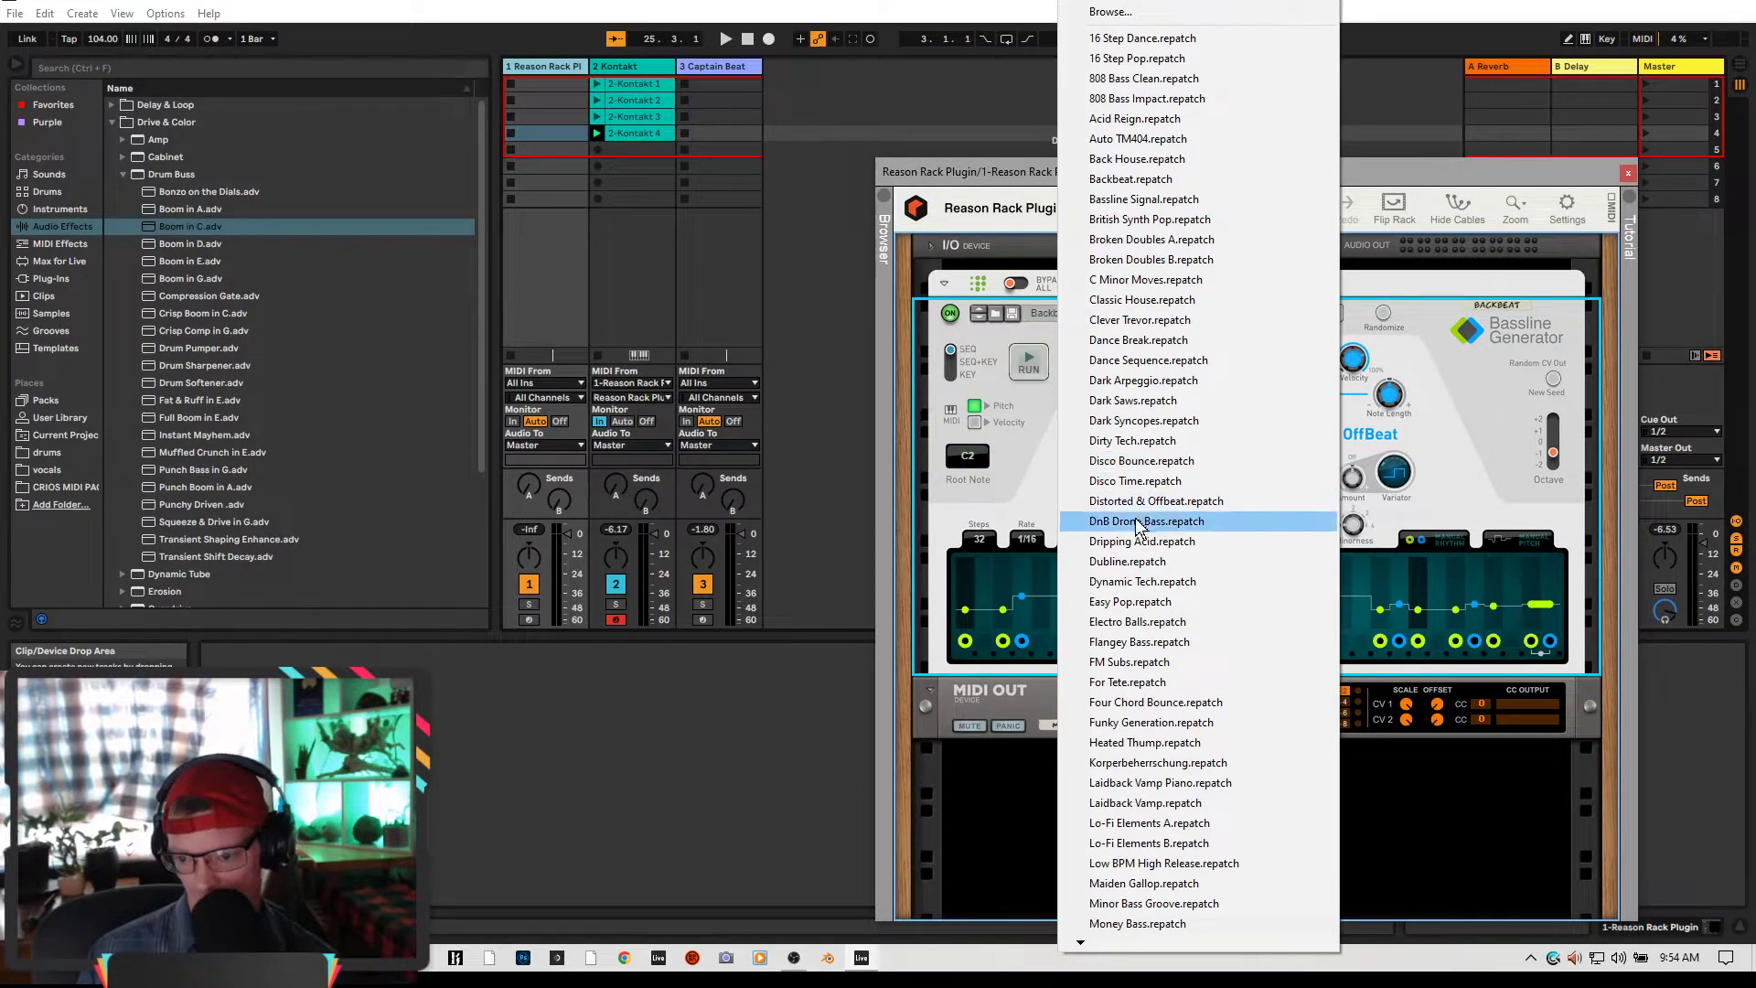
left_click(1146, 562)
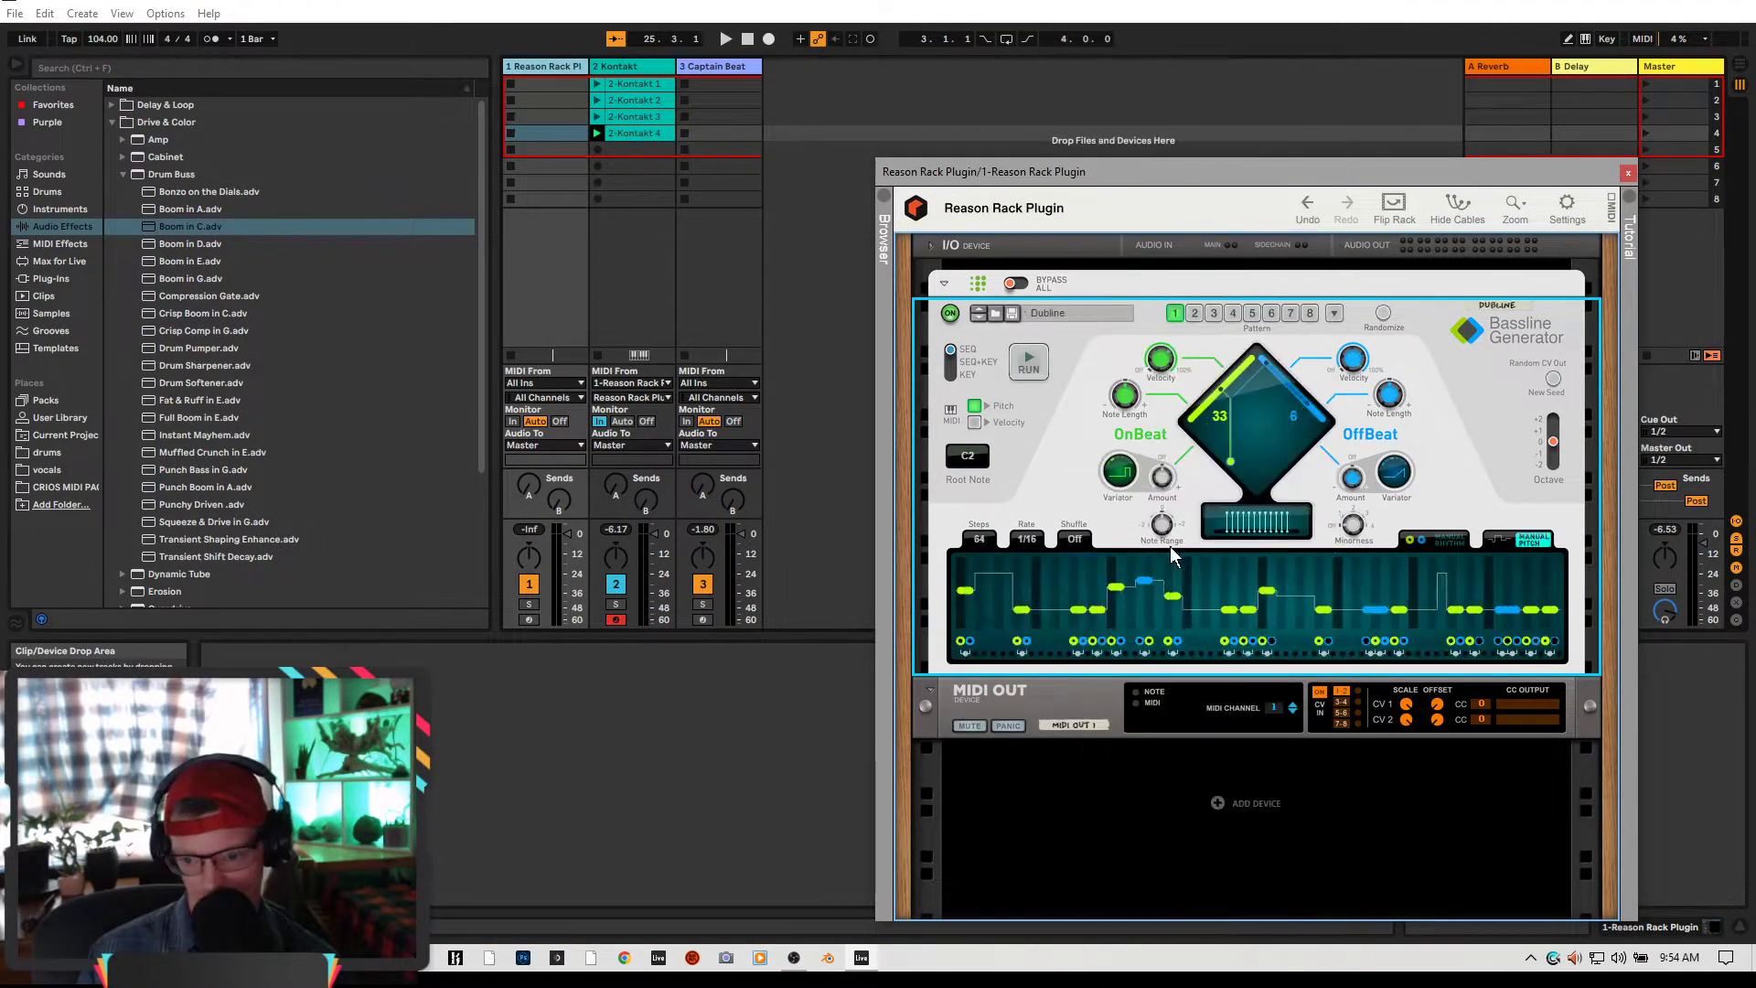
Start playback, try the pattern pad at 64/64, settle on OnBeat 36 and OffBeat 60, and lower the octave to -1
left_click_drag(1260, 441, 1258, 517)
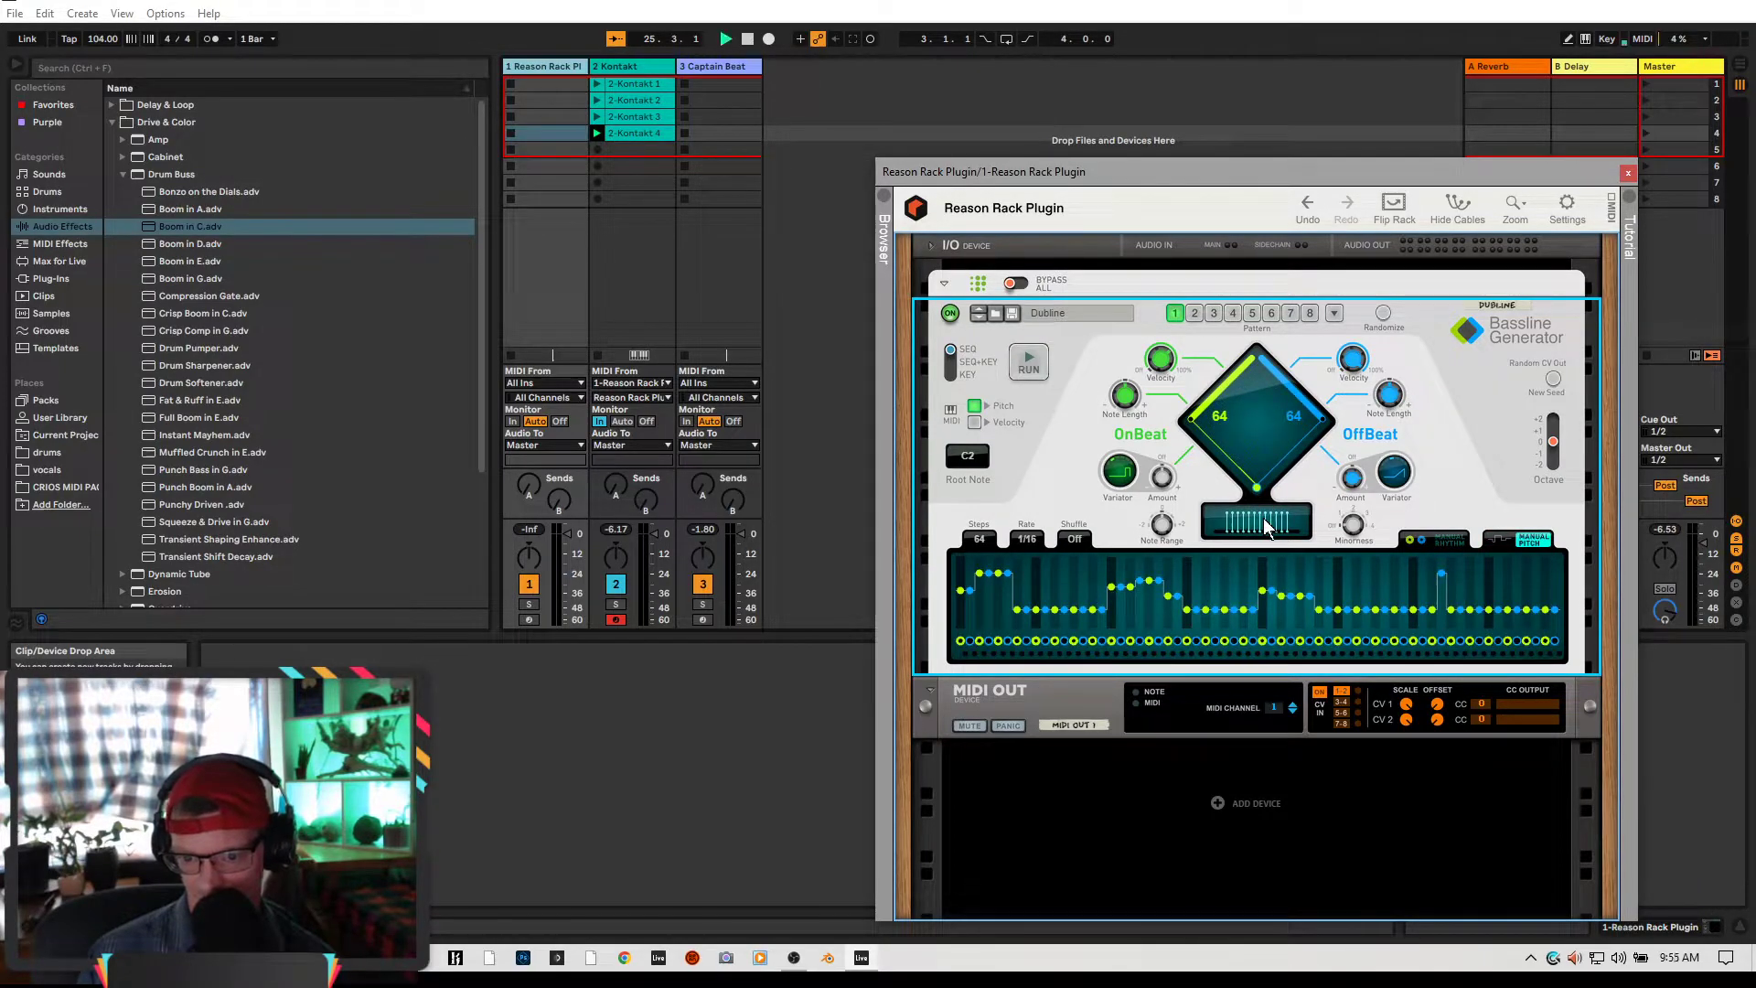
key("space")
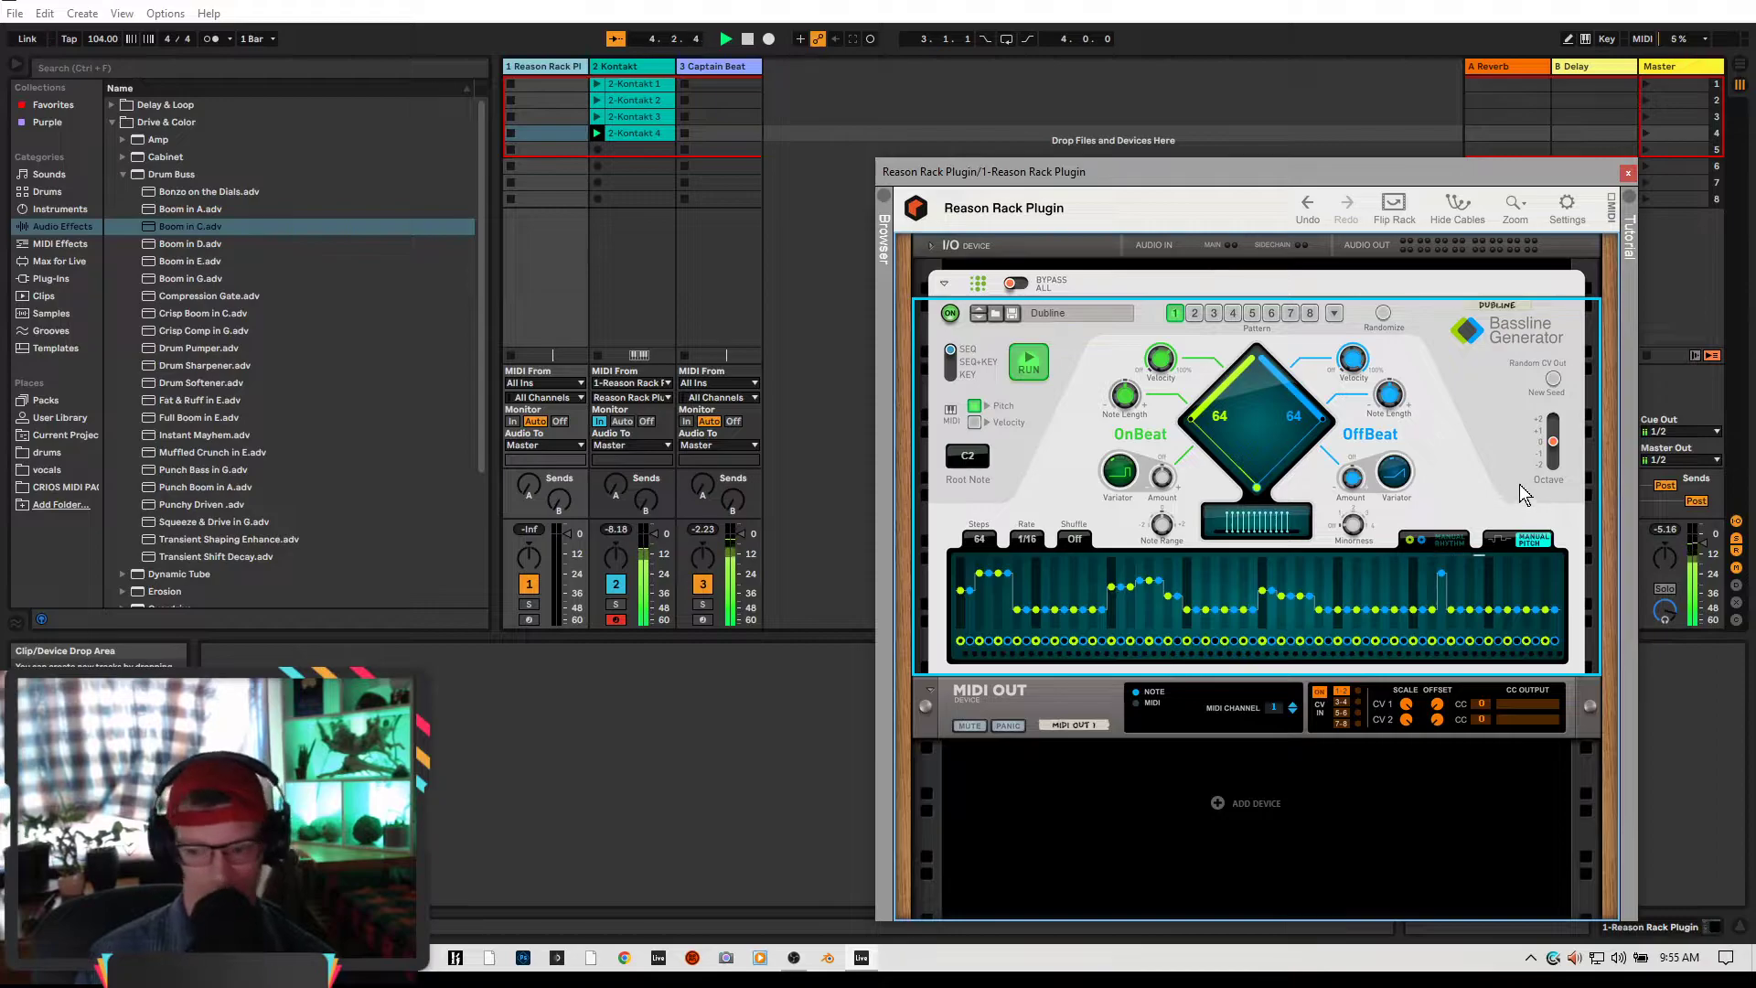
left_click_drag(1271, 446, 1281, 454)
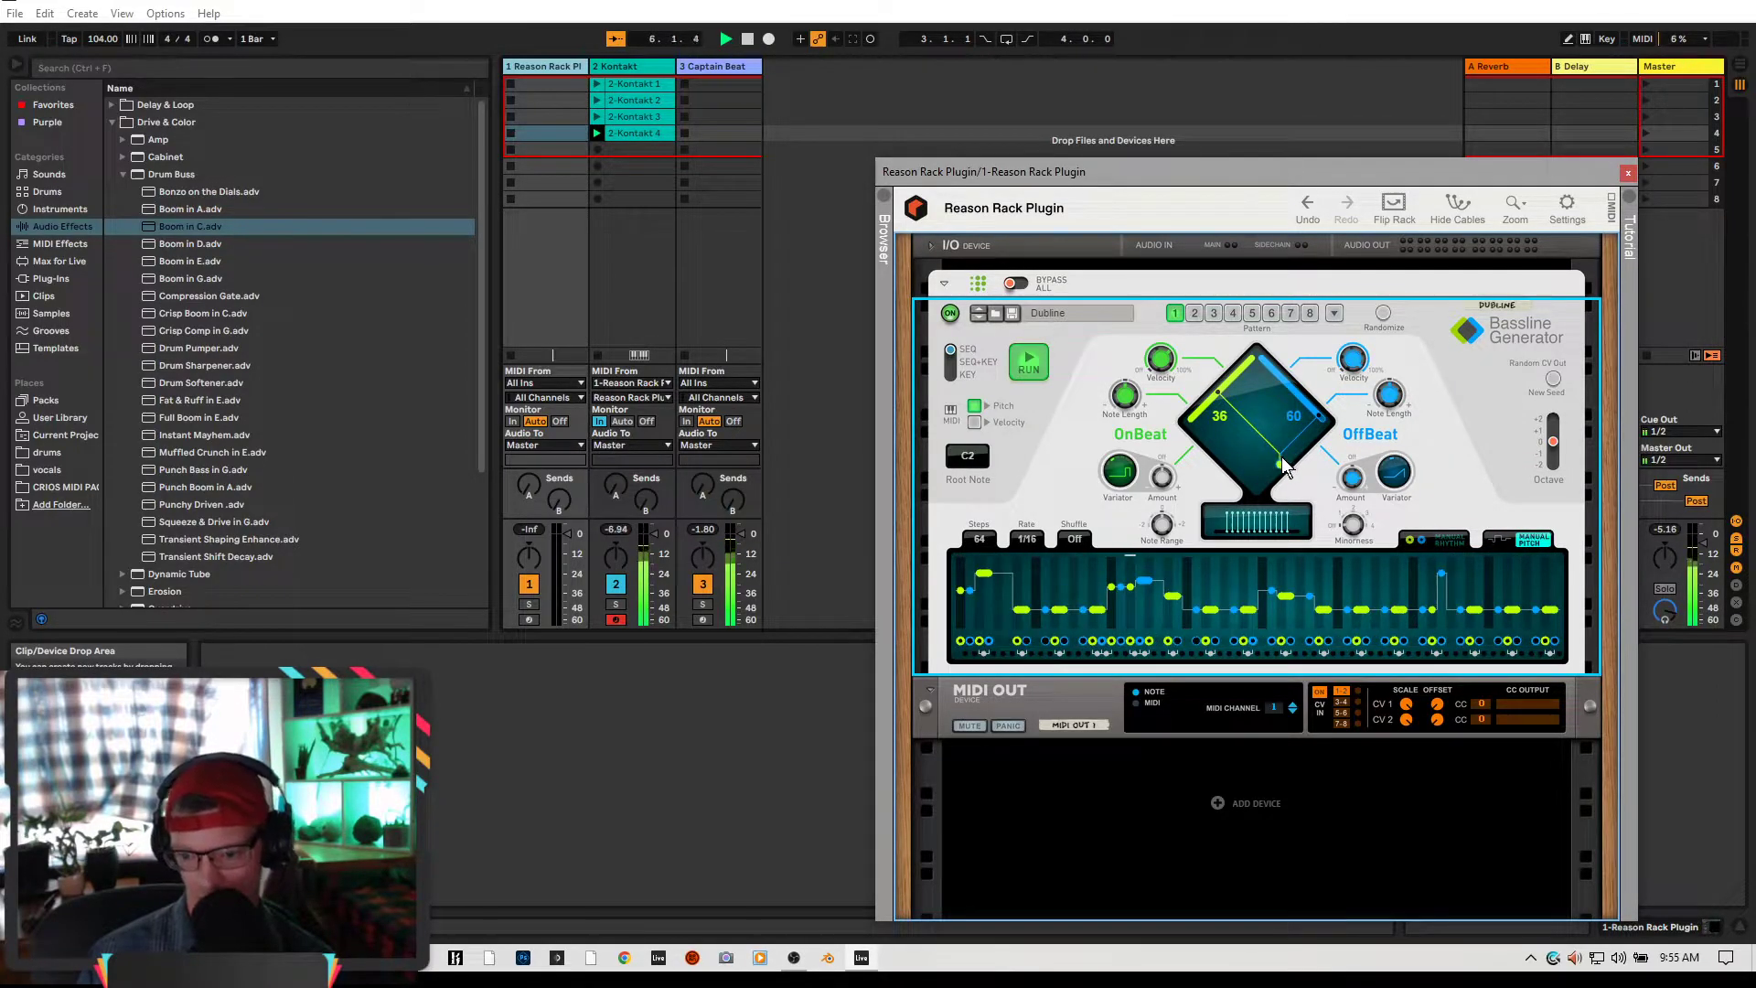
left_click_drag(1560, 463, 1564, 471)
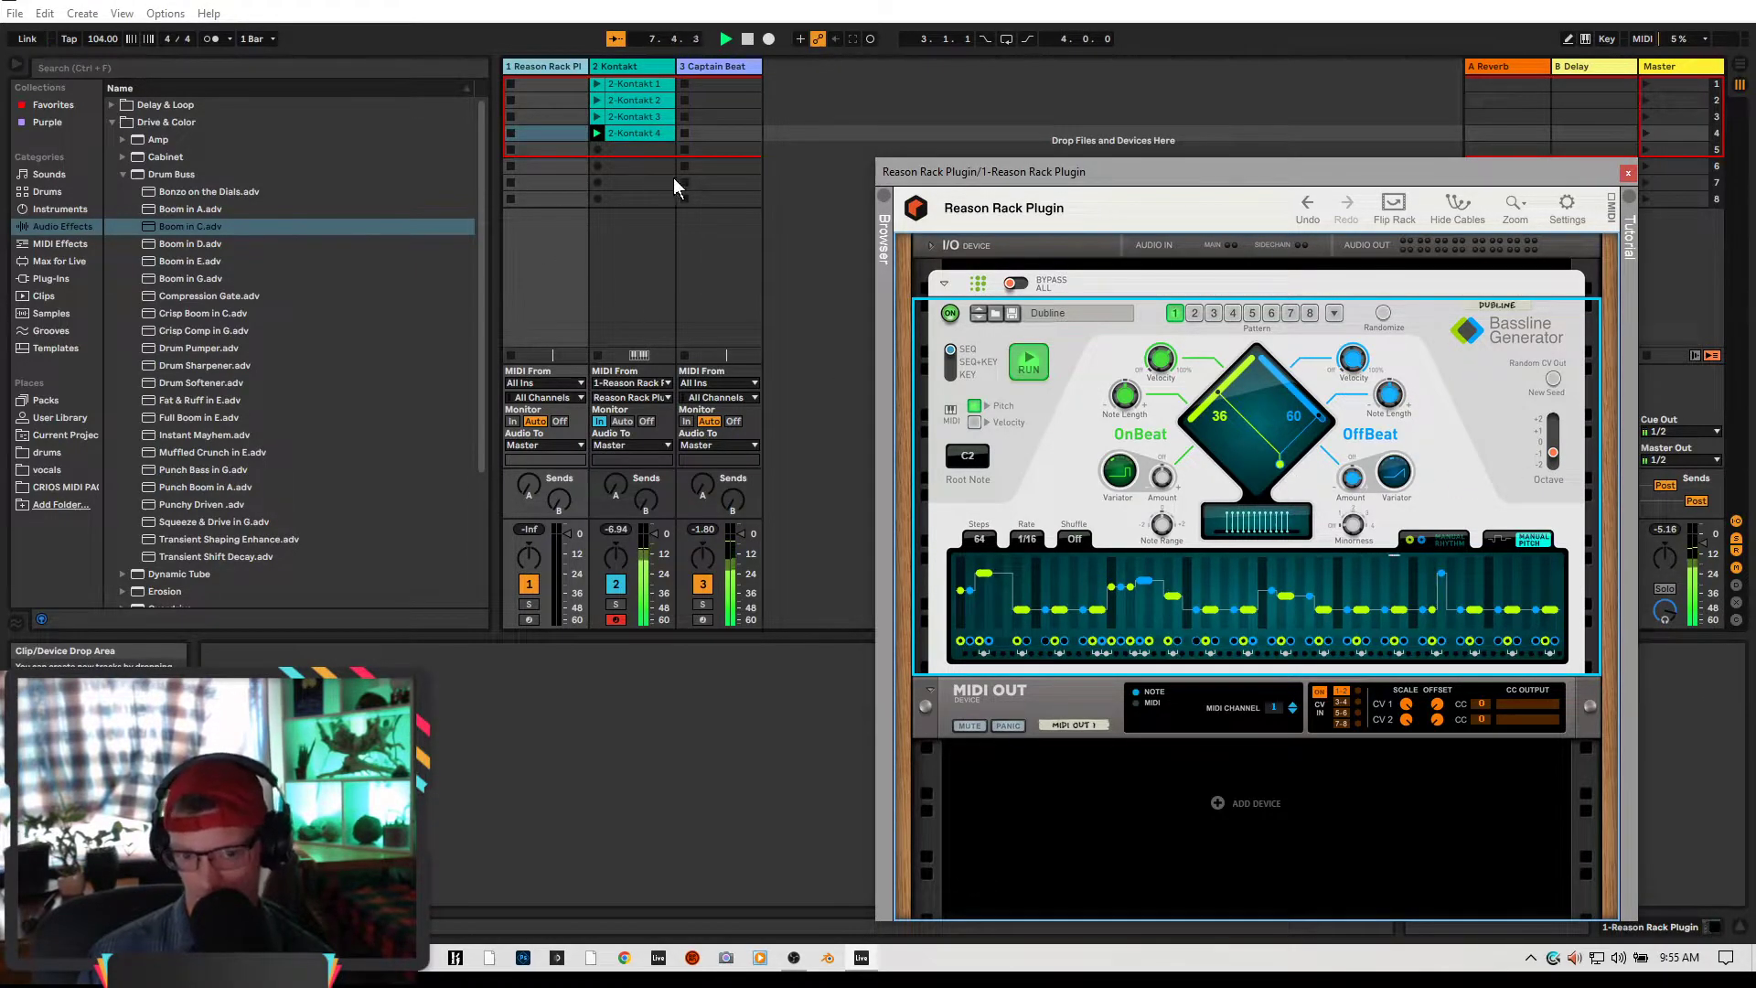
Record the Dubline bassline into the fifth Kontakt clip slot while auditioning Substance's rosewood source and switching to the subs category's sine sub
left_click(598, 150)
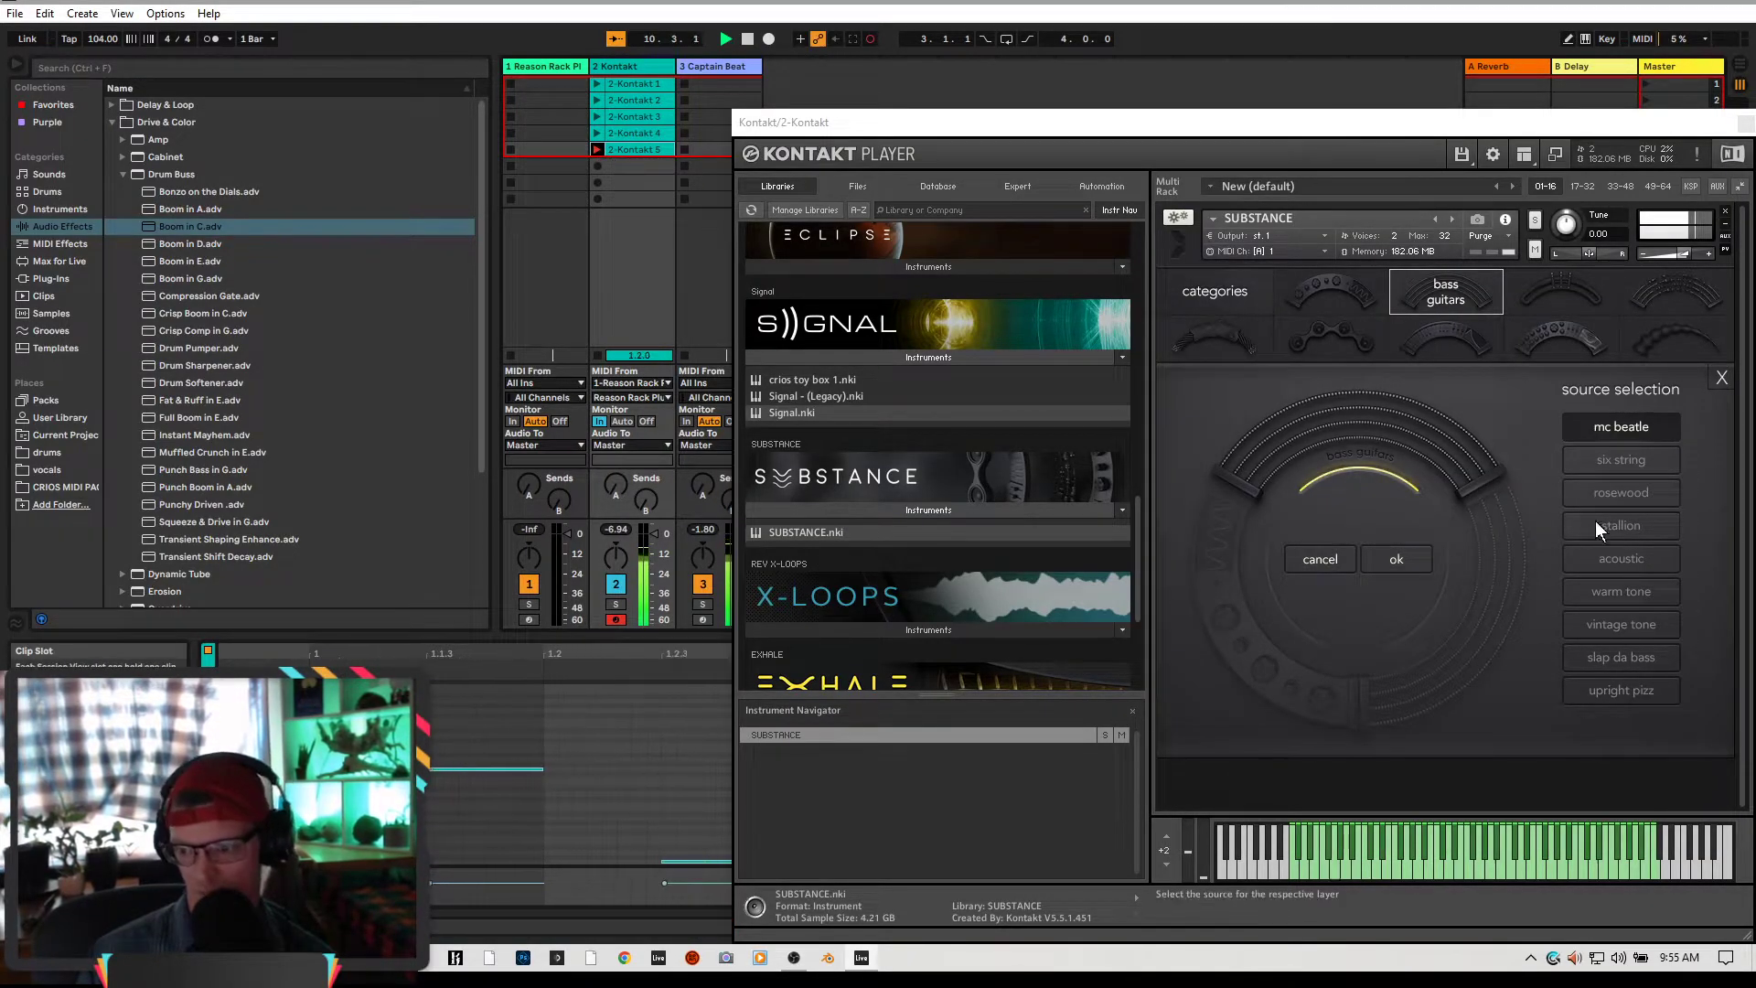
left_click(1611, 496)
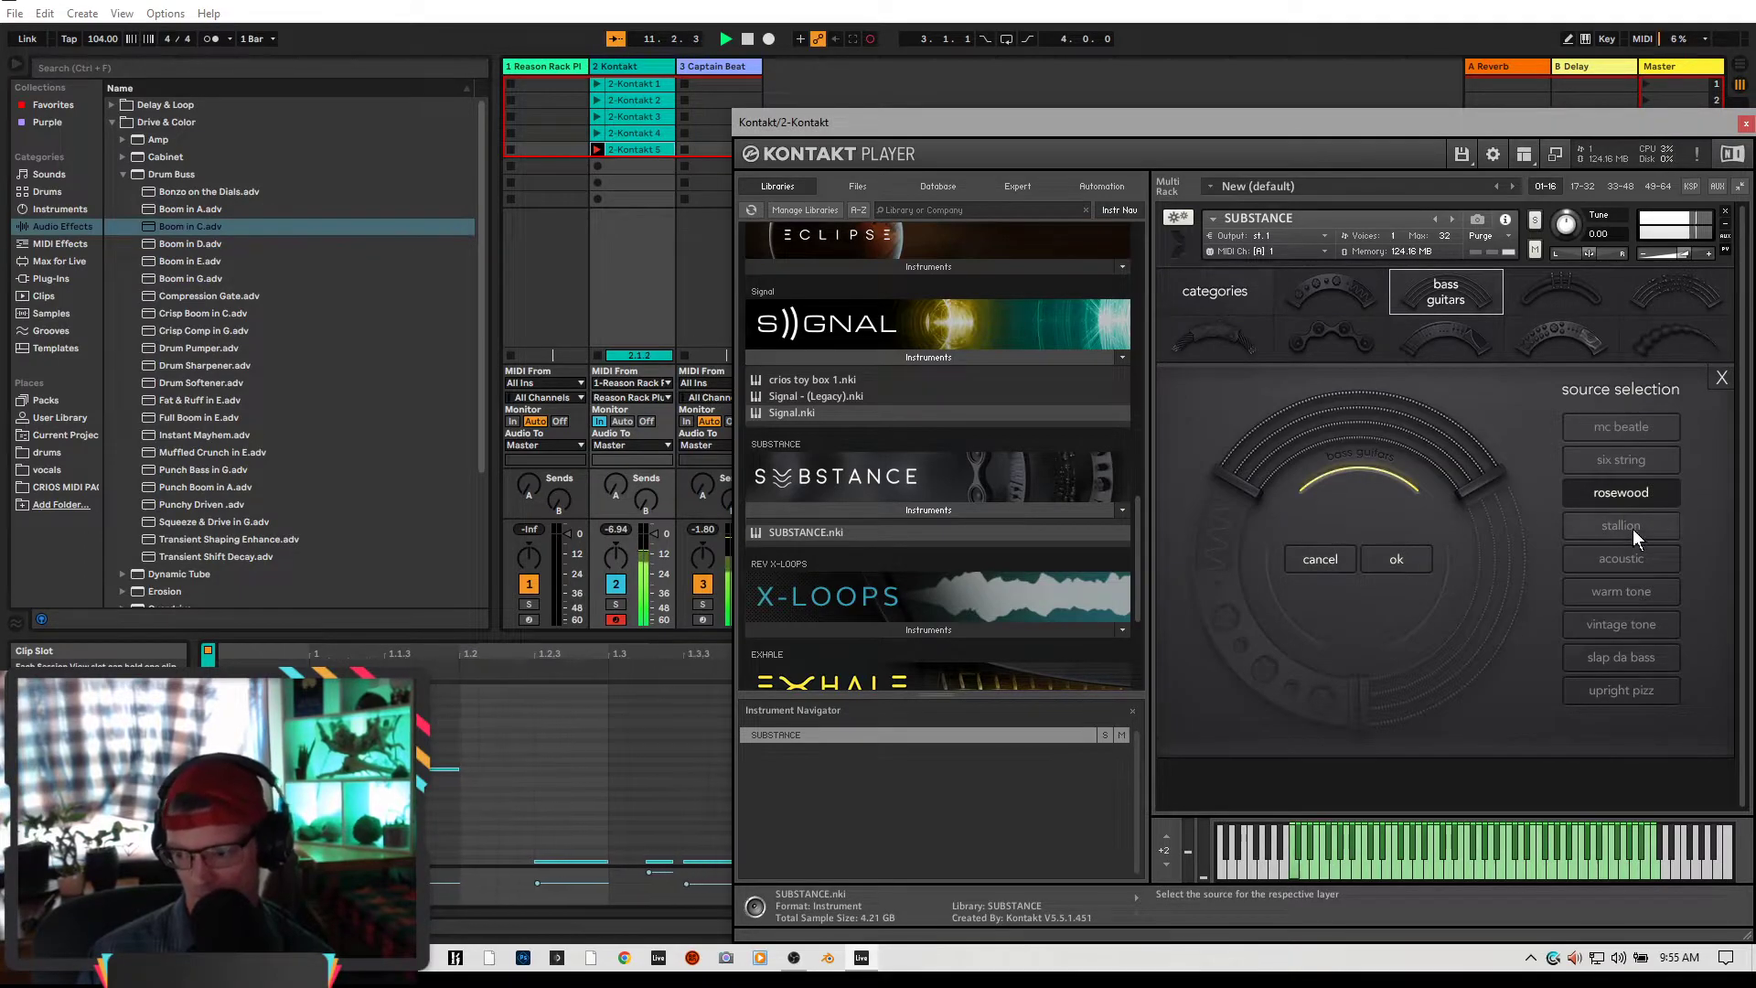
left_click(1335, 344)
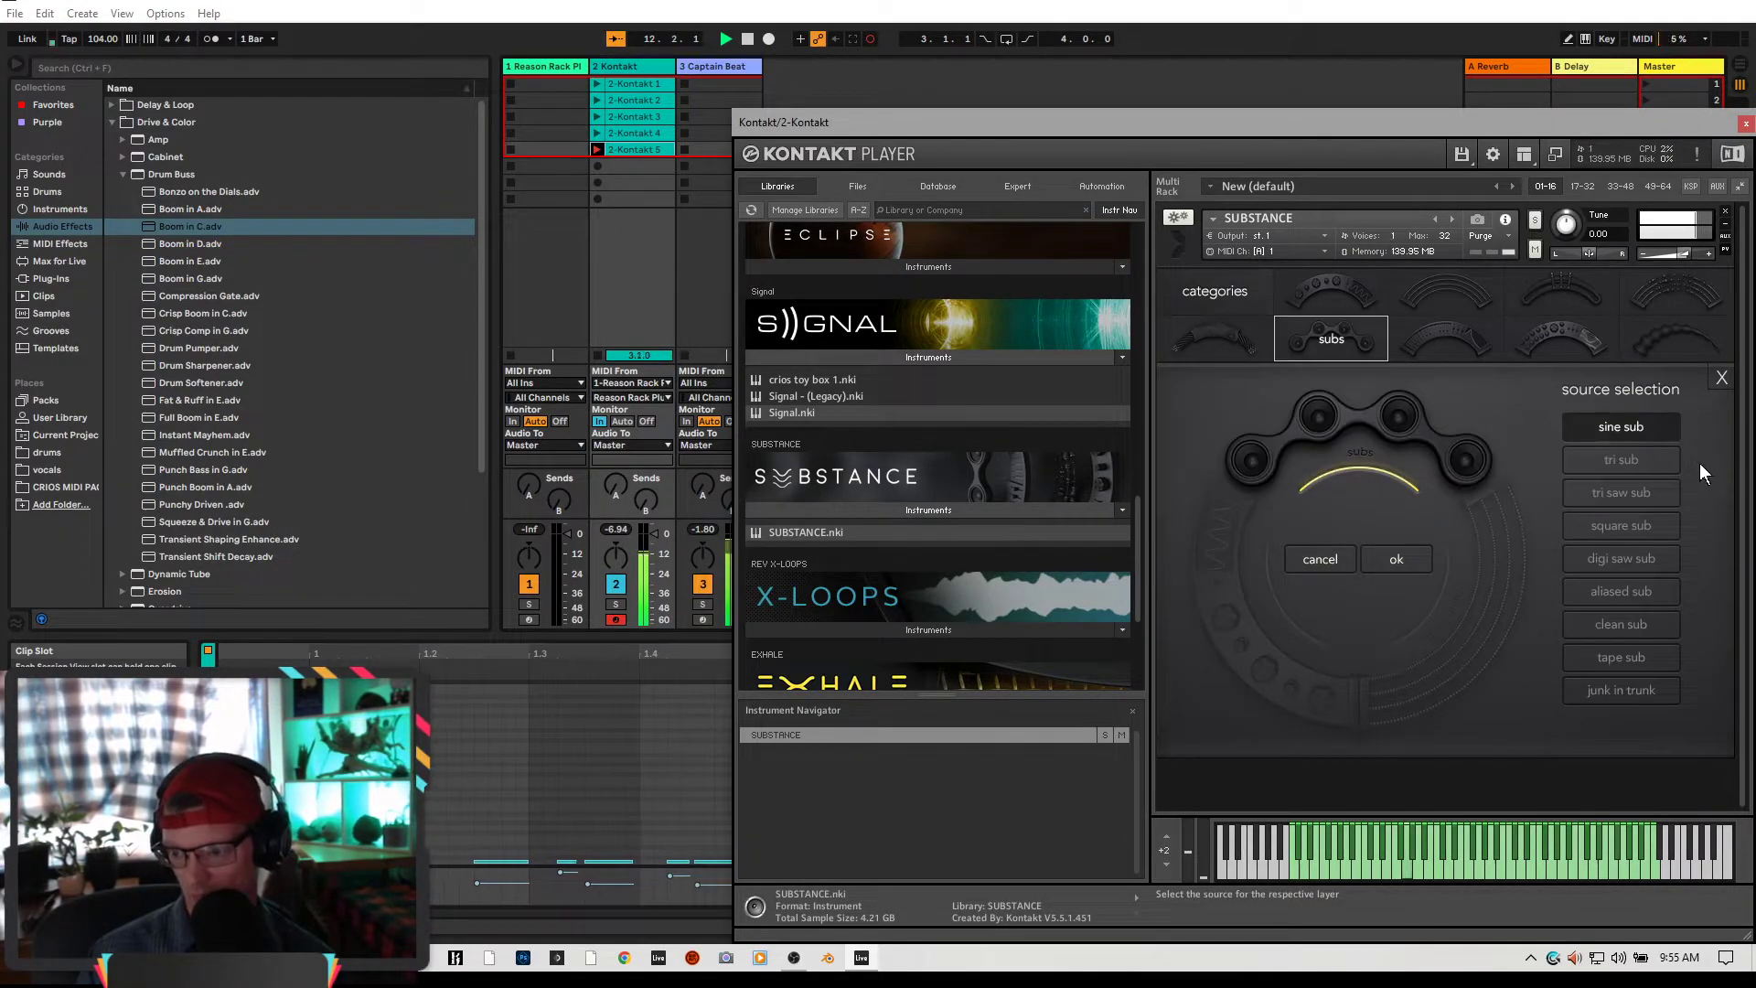
left_click(600, 151)
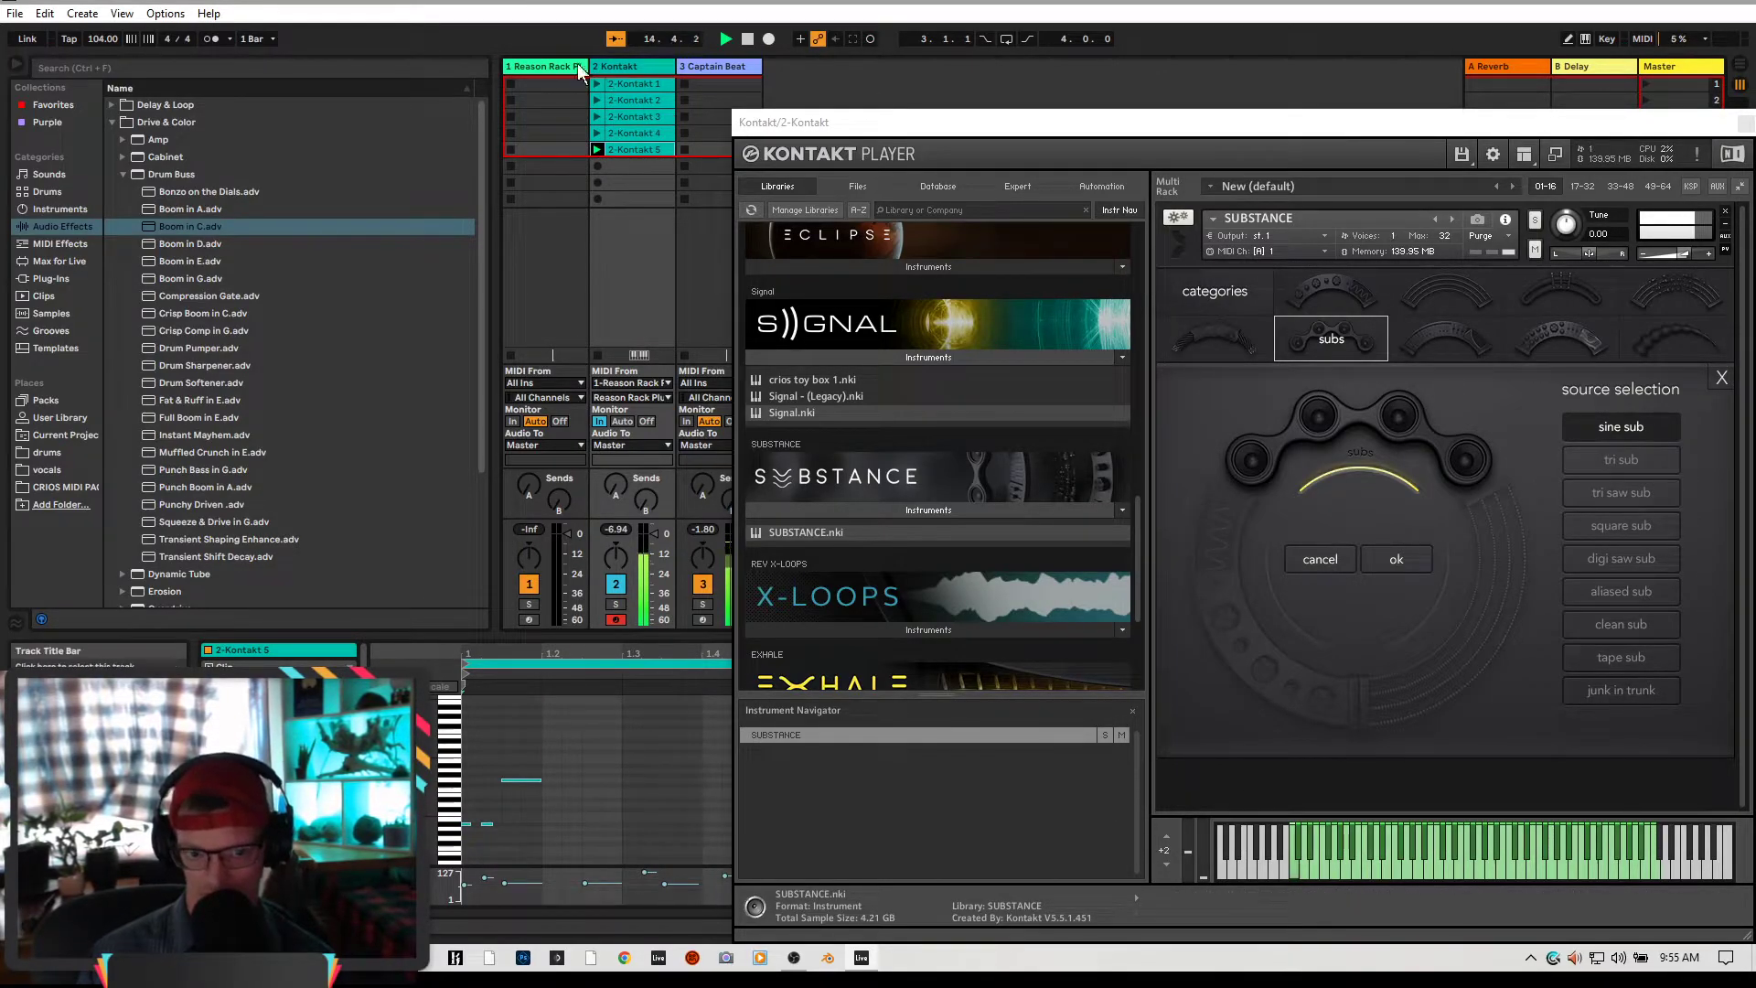
Audition the Bassline Generator at octave 0 and change the Substance source in Kontakt to tri sub
left_click(535, 66)
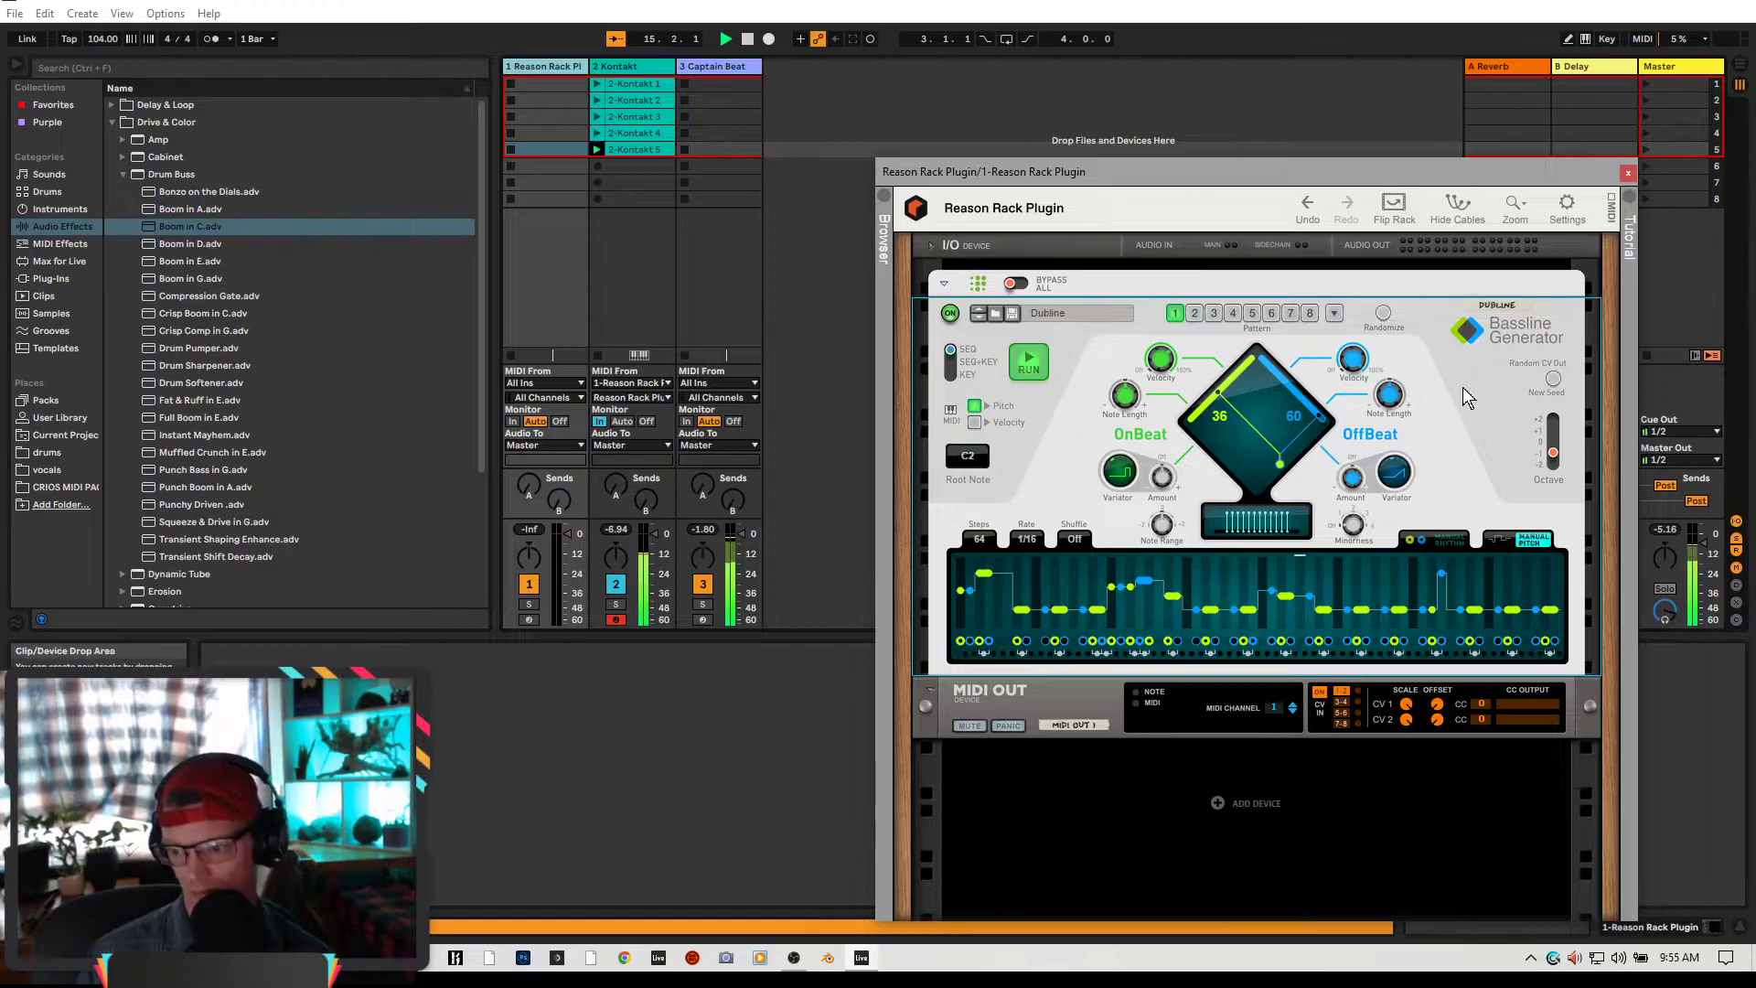
left_click(1552, 448)
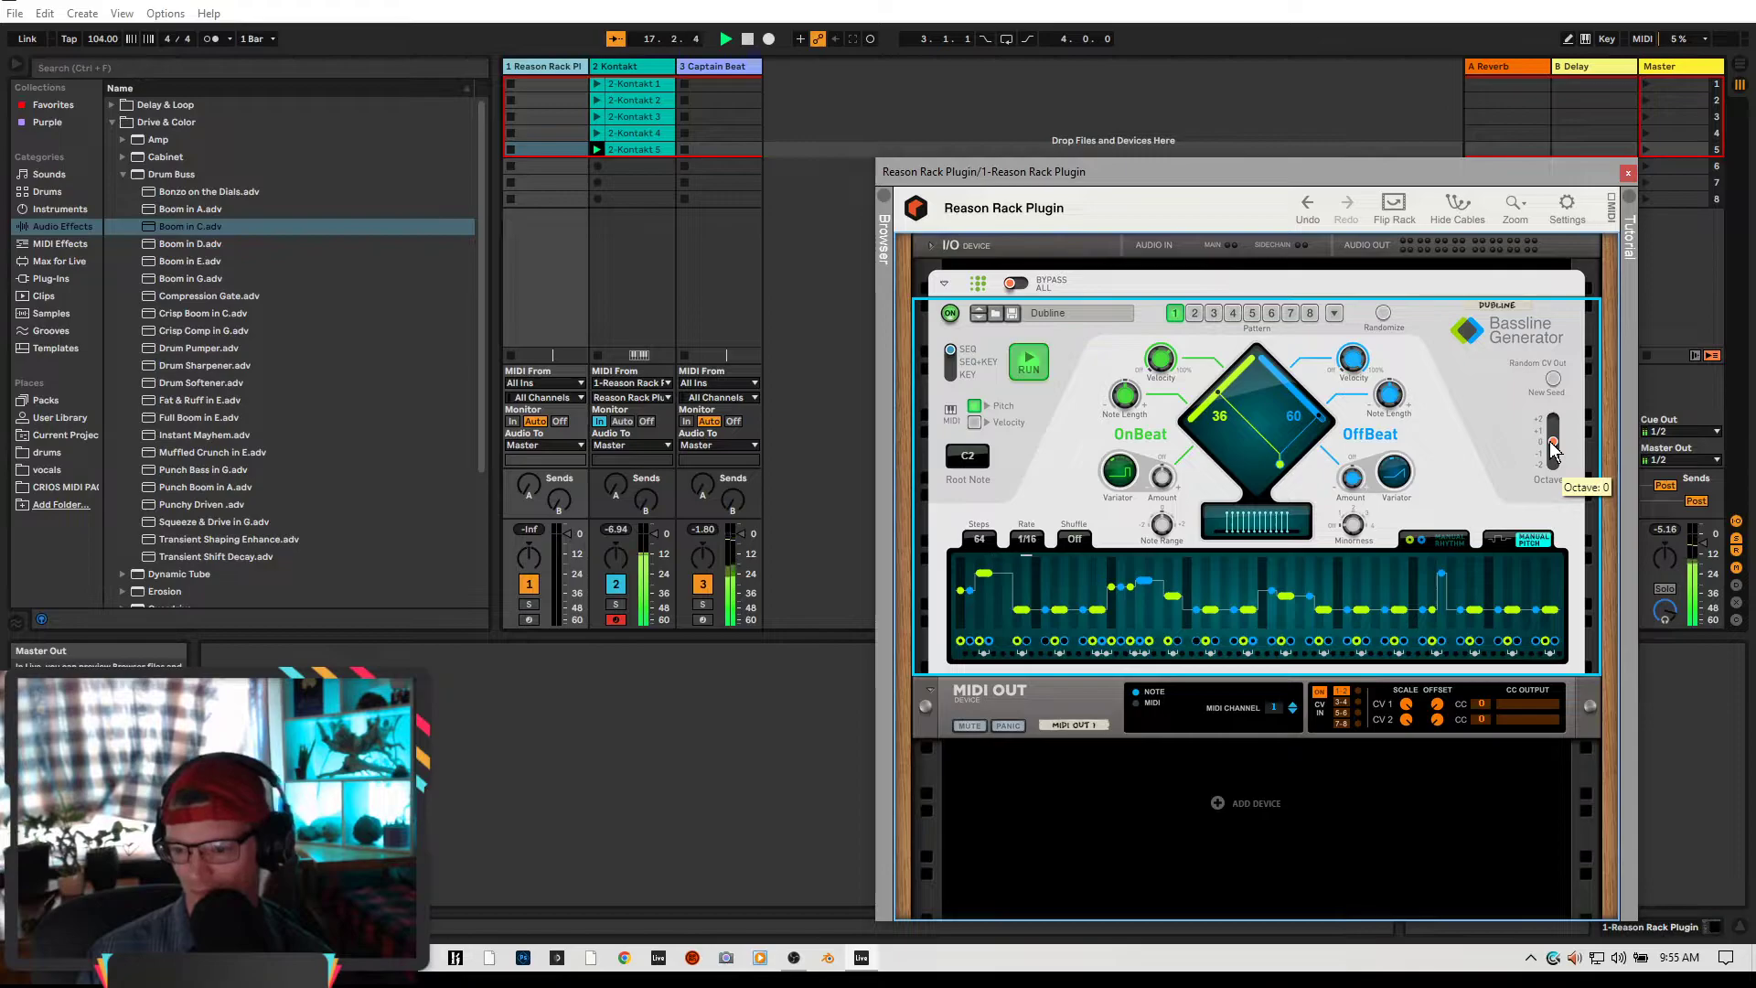
left_click(640, 68)
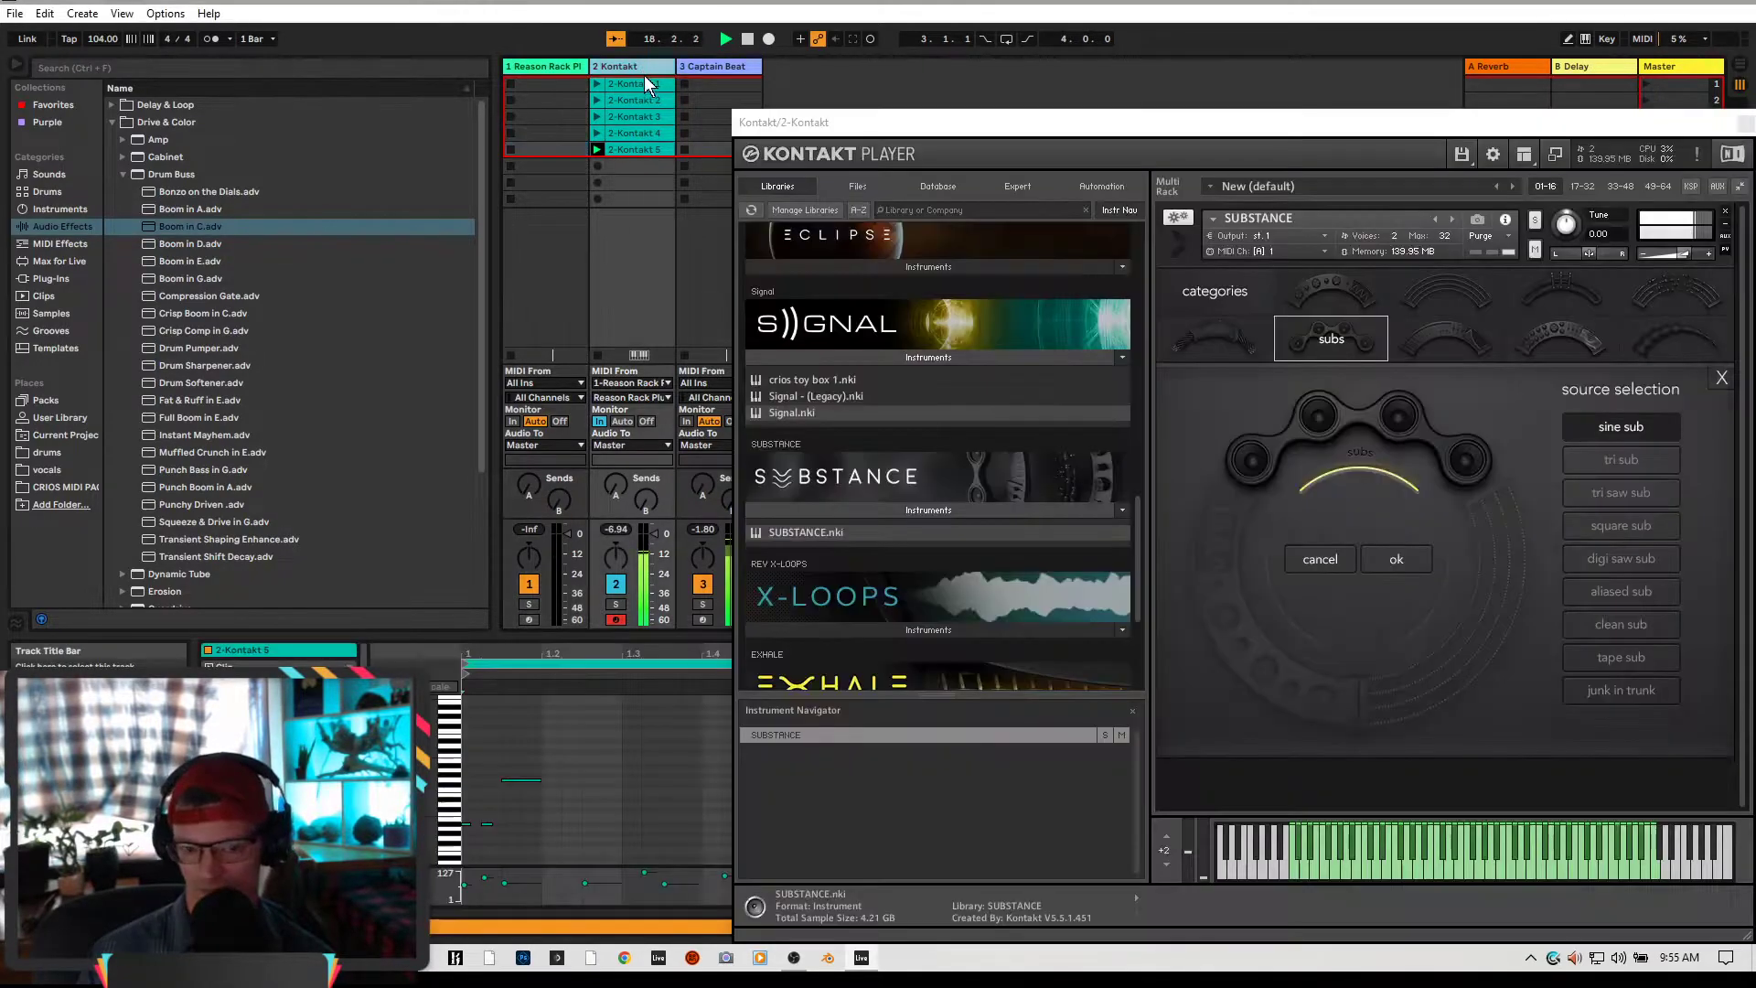
left_click(1633, 458)
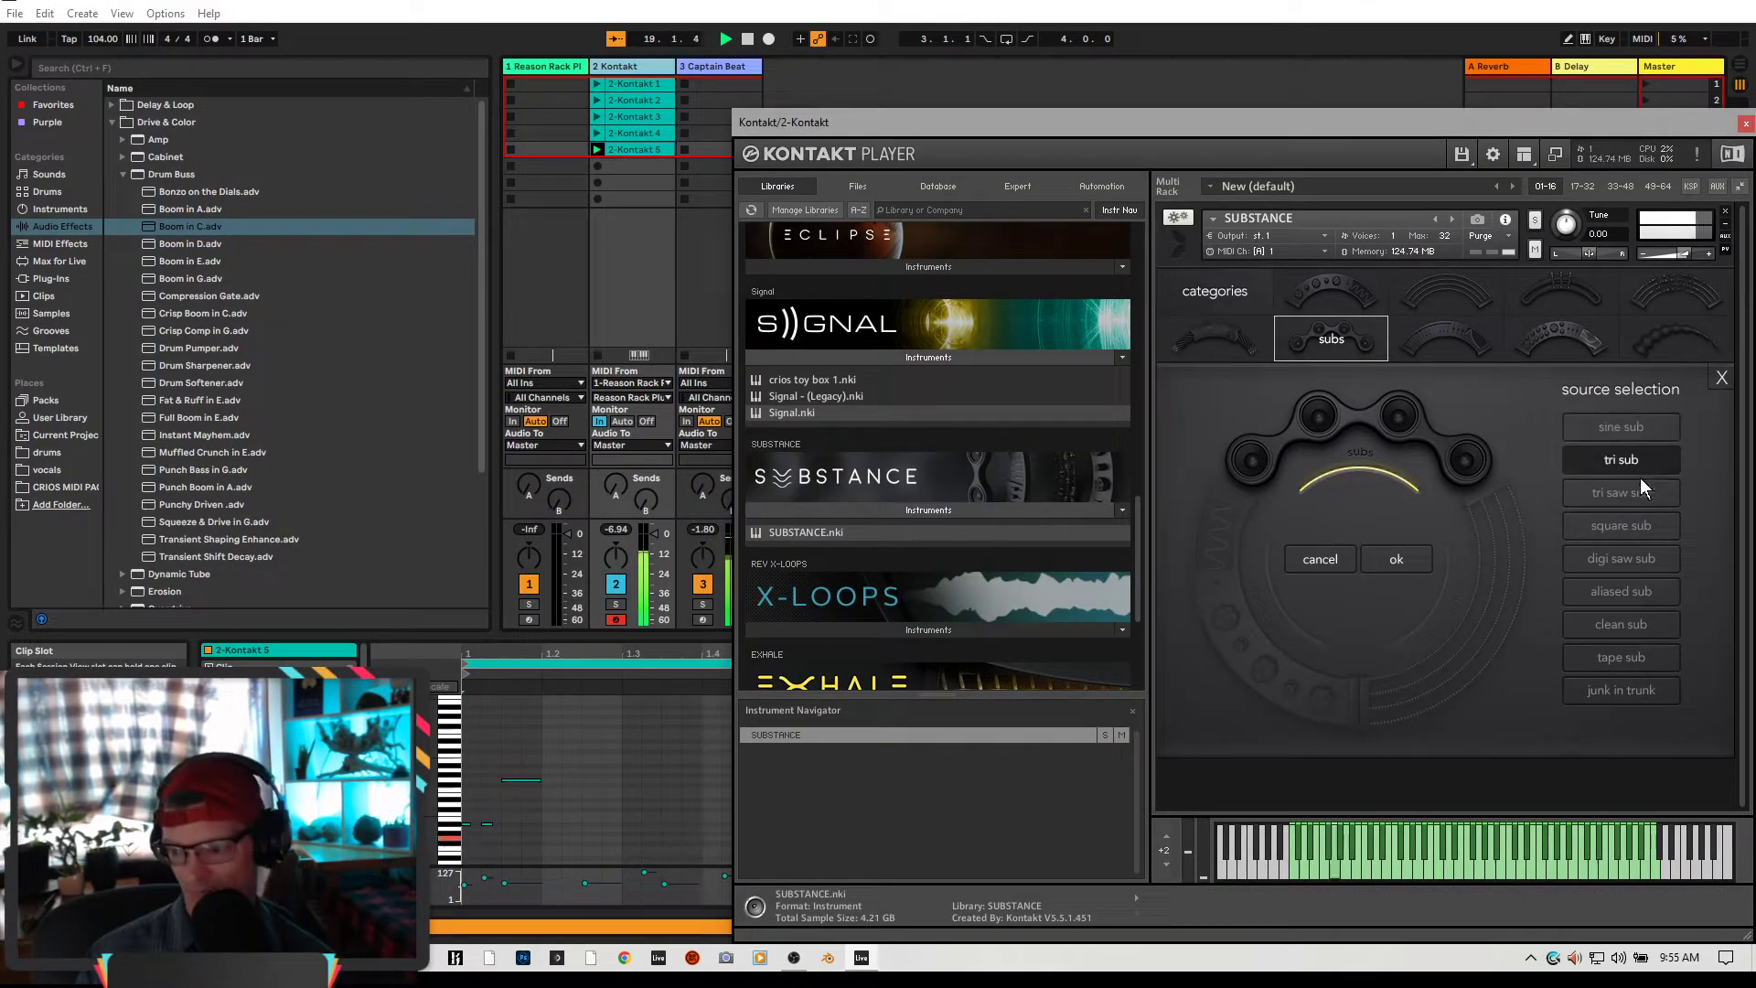
Check the Bassline Generator's settings and record its Dubline bassline into the sixth Kontakt clip slot
left_click(530, 68)
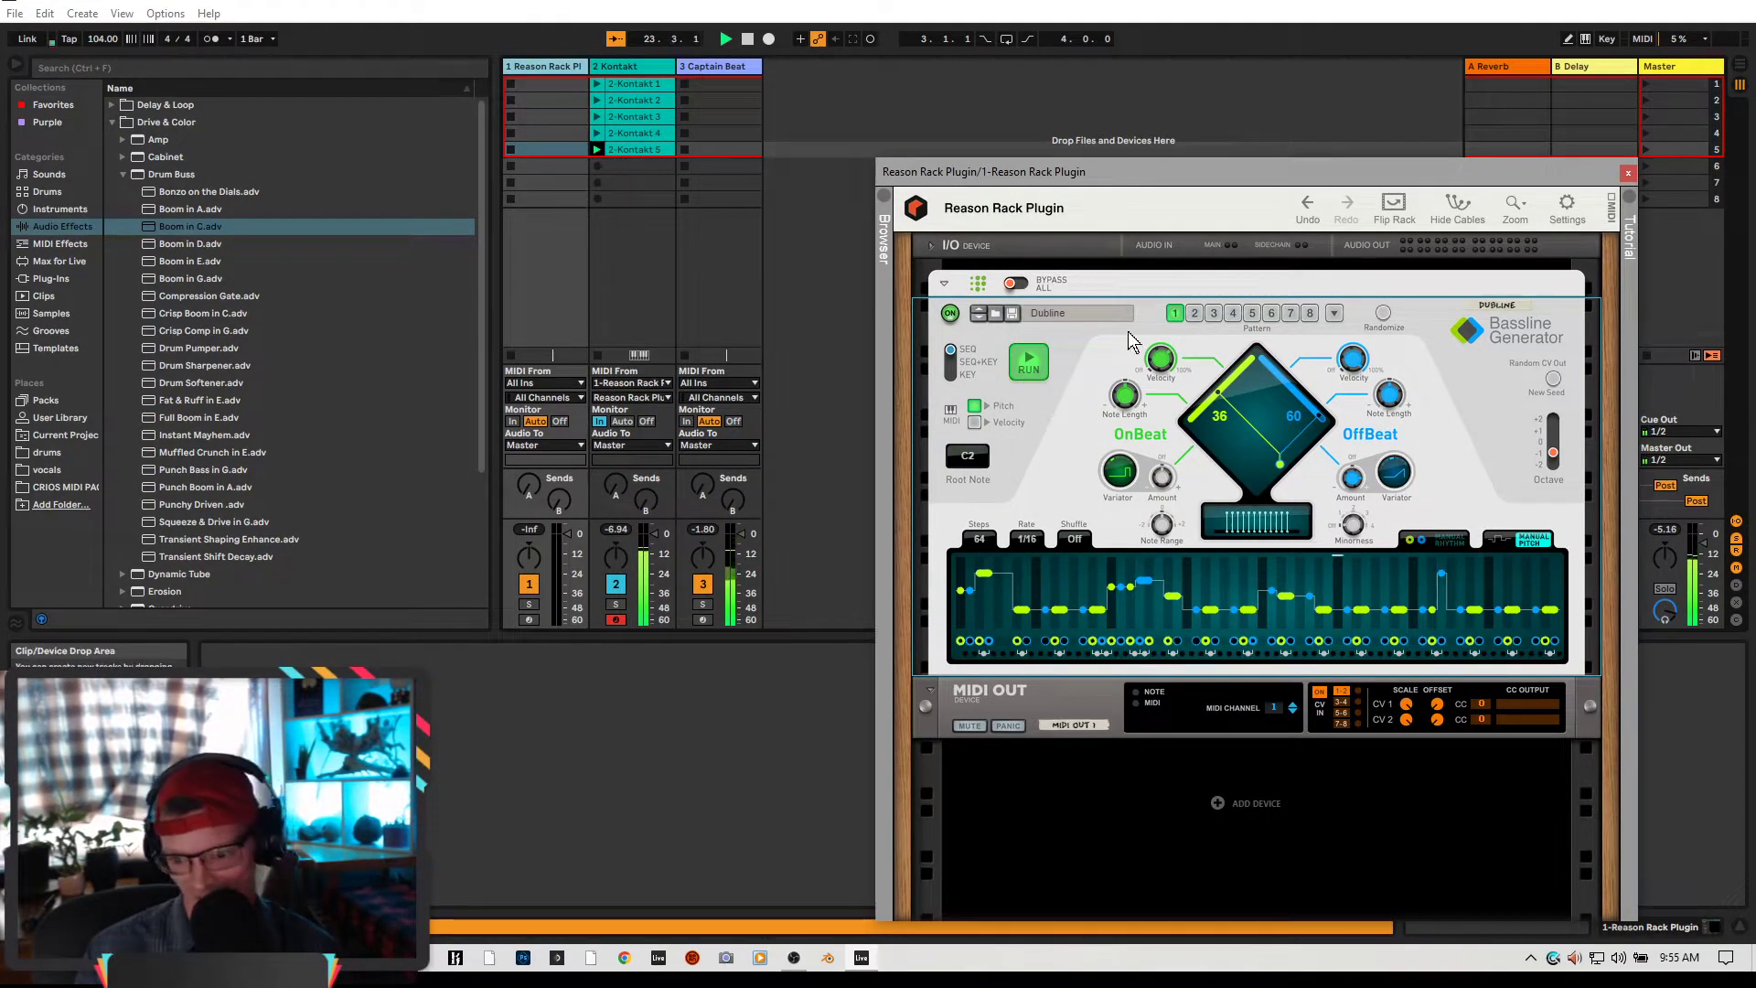
left_click(597, 167)
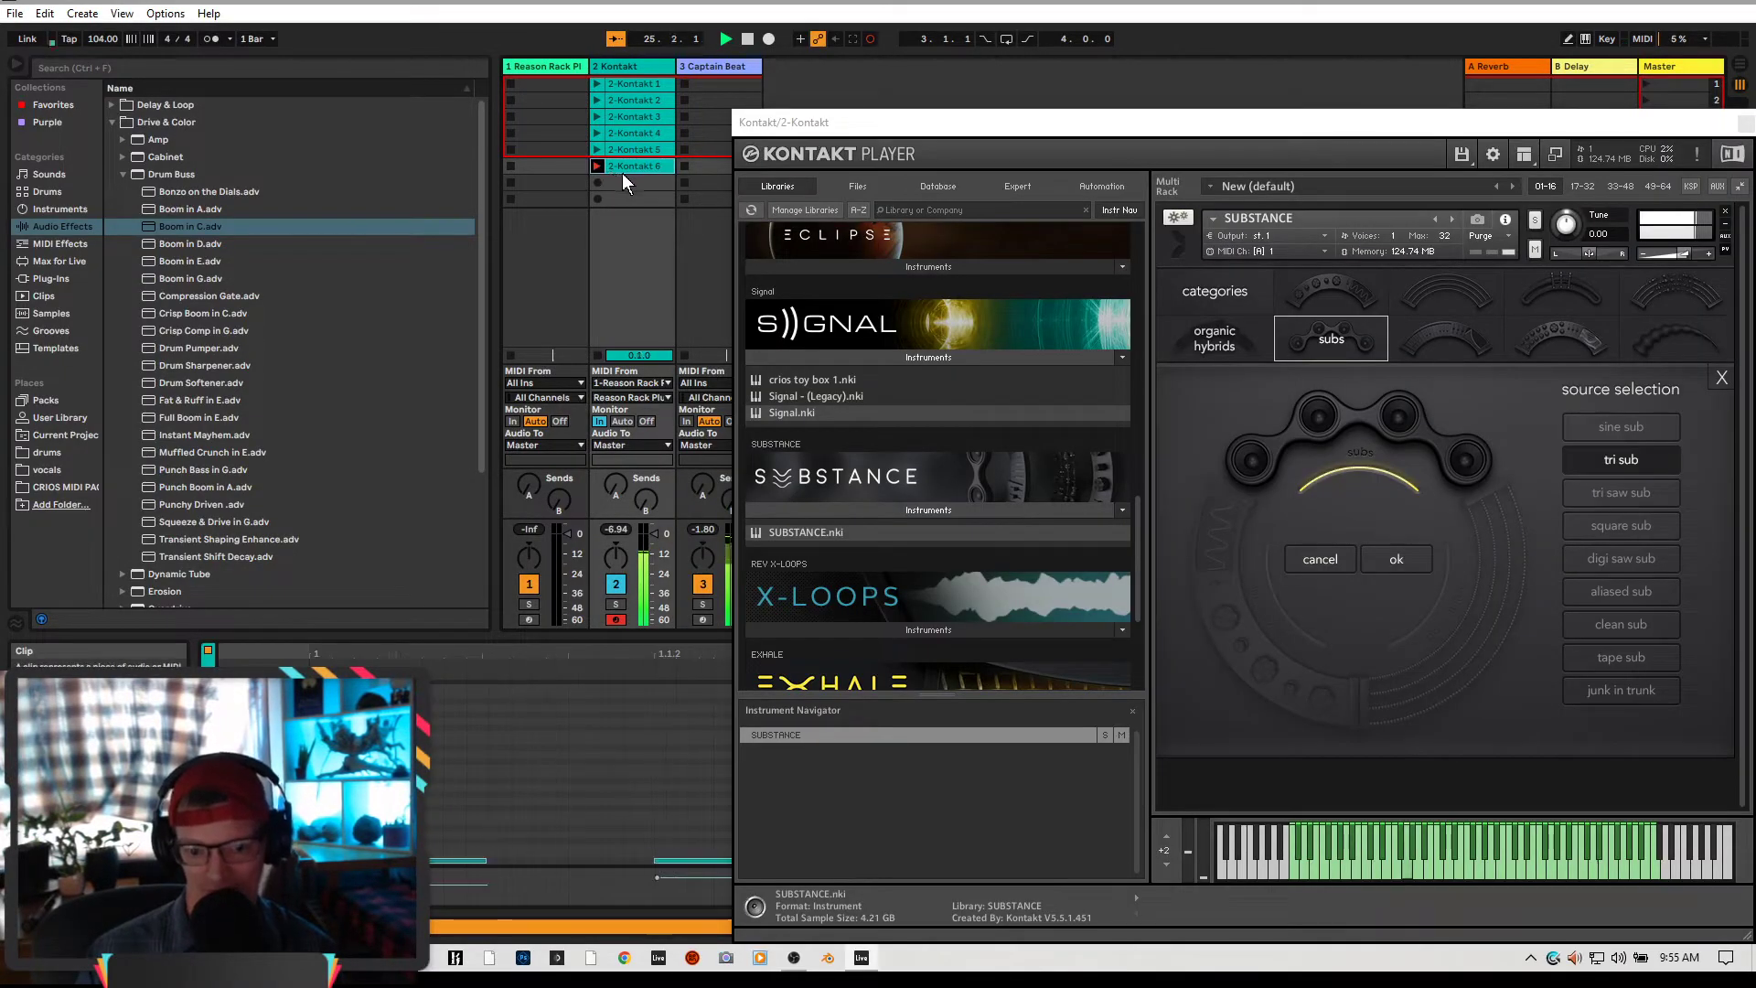
left_click(547, 68)
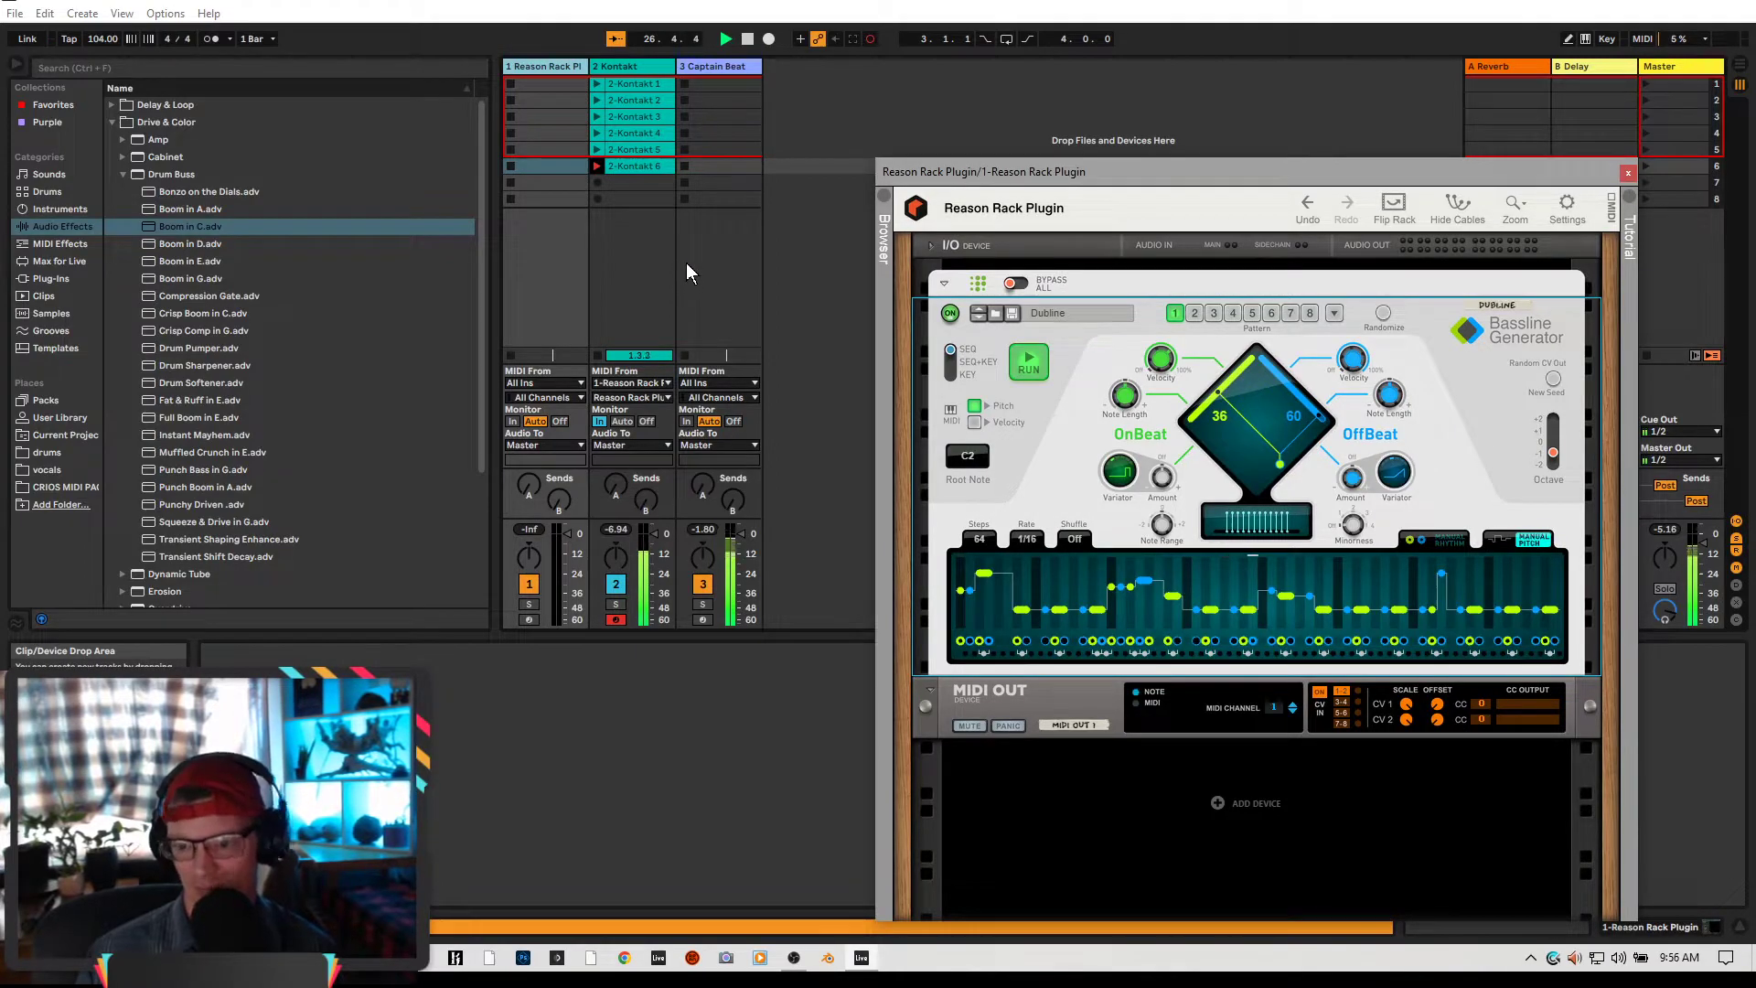
left_click(593, 167)
Set the pattern pad to OnBeat 13 and OffBeat 40 and record into the seventh Kontakt slot, moving the Kontakt window aside
left_click(539, 66)
left_click_drag(1280, 462, 1286, 423)
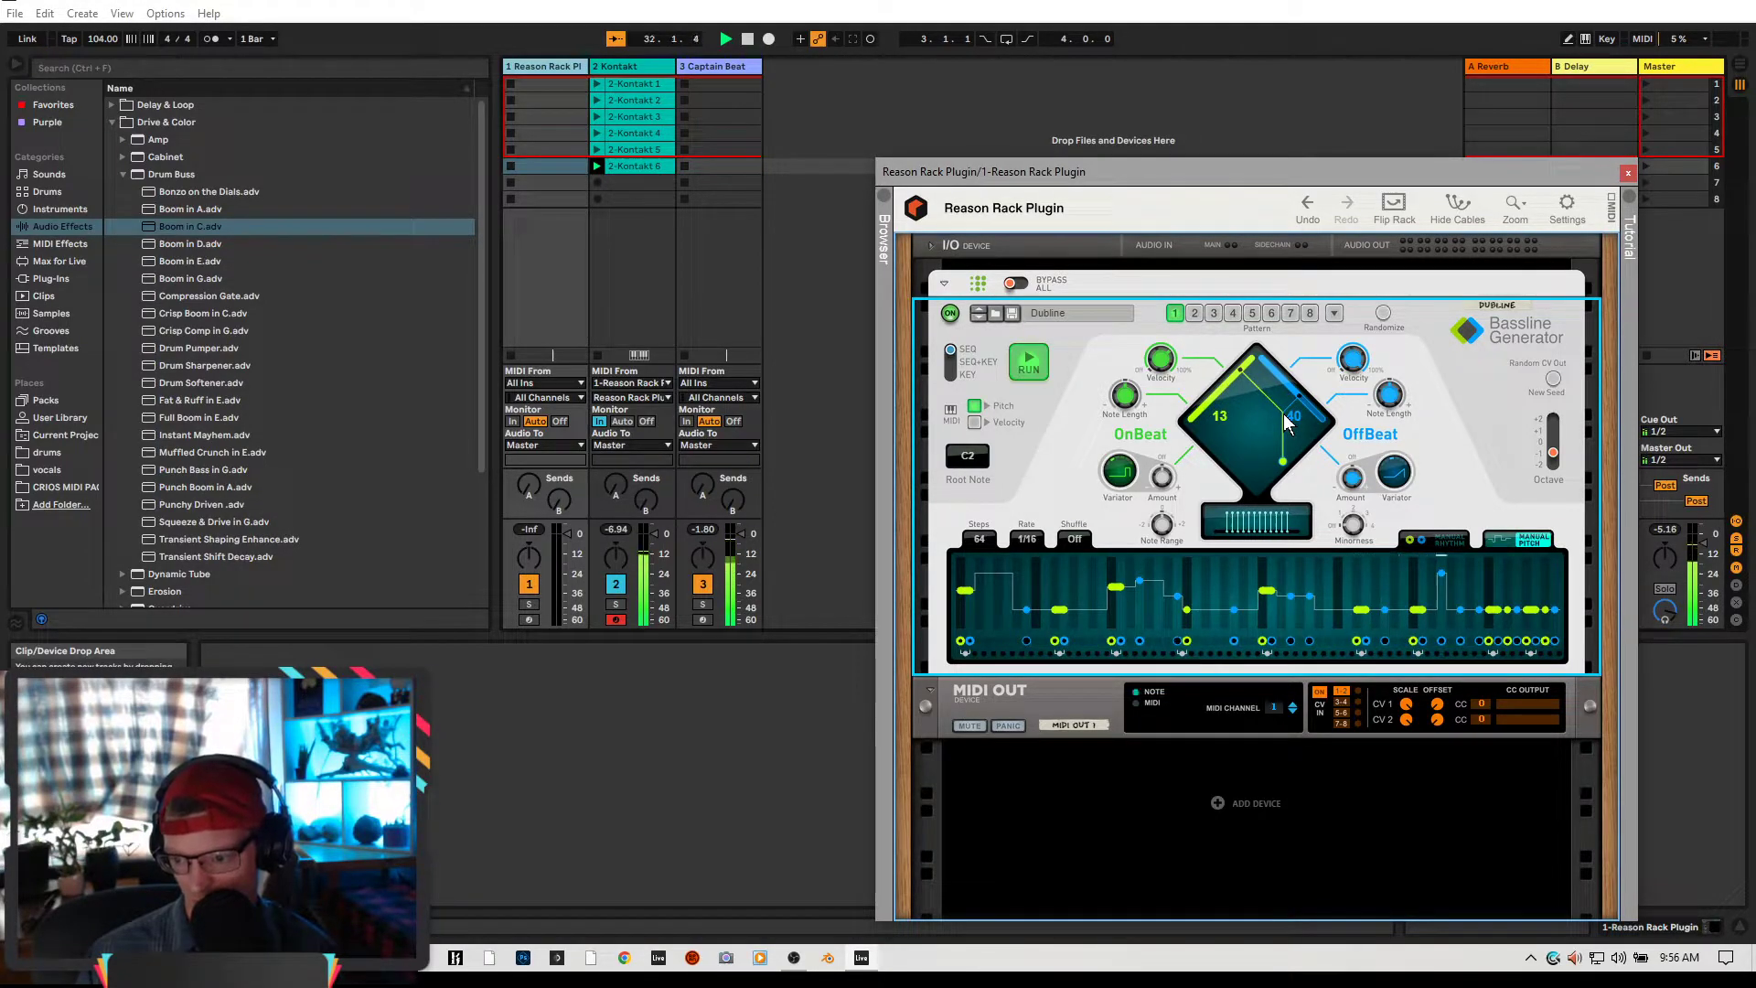
left_click(596, 183)
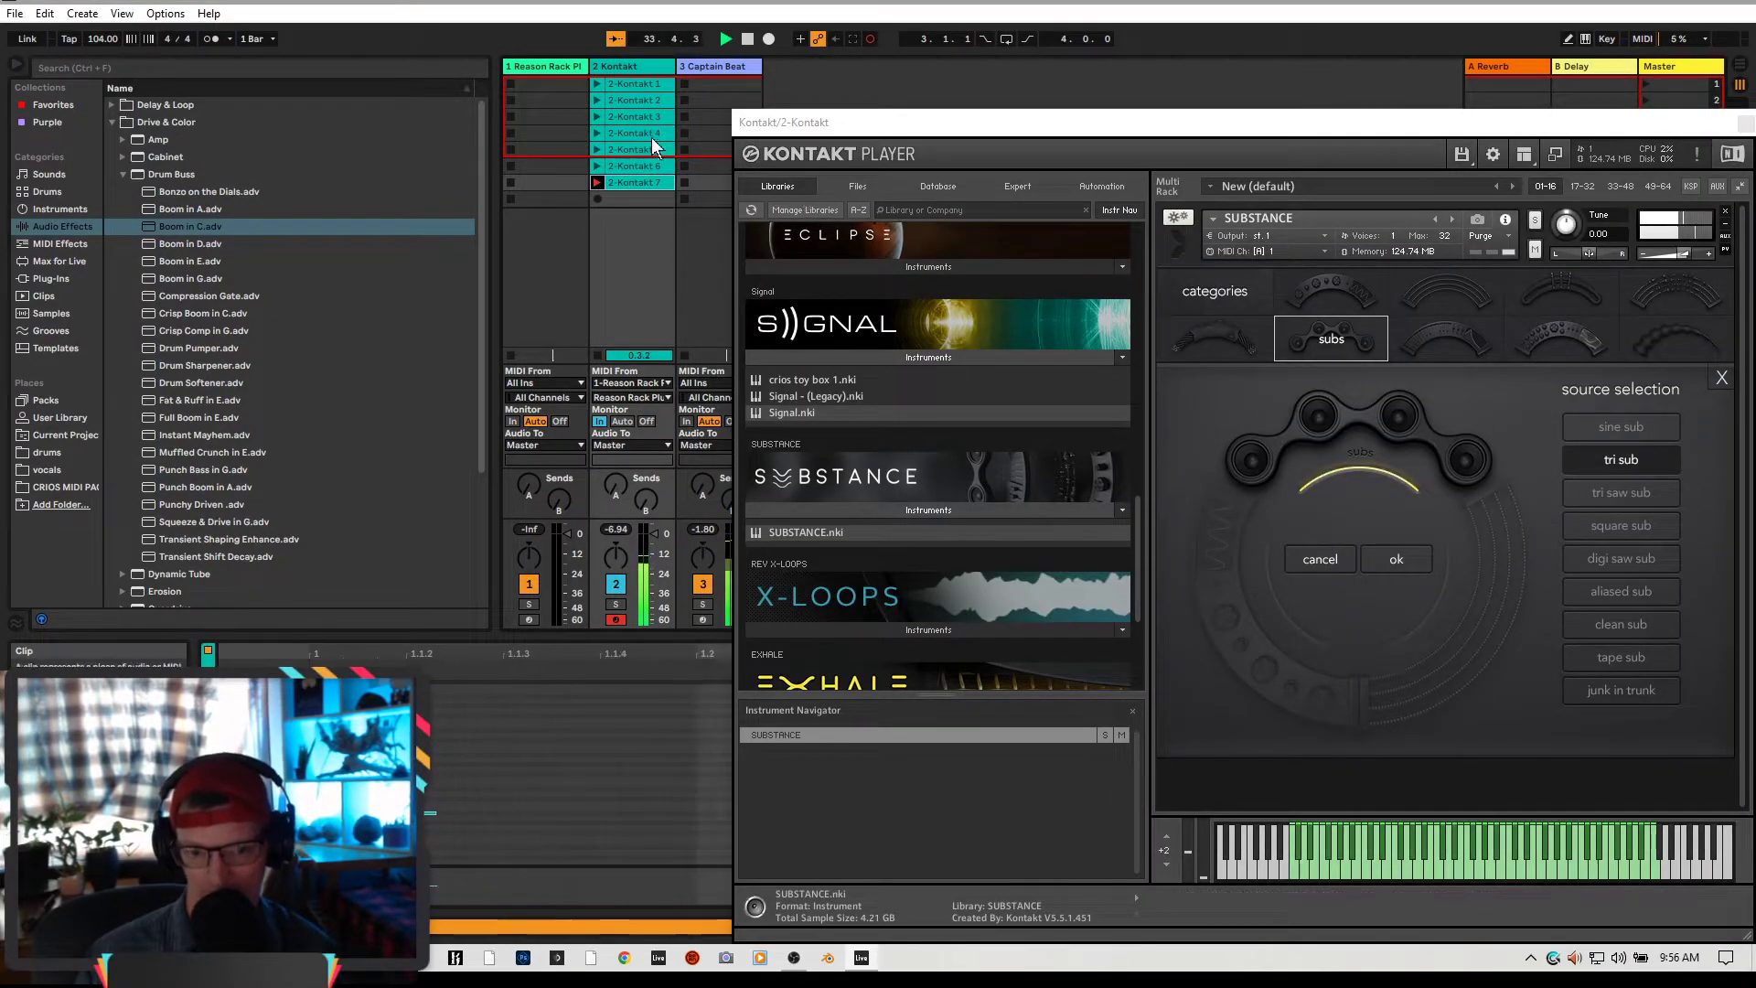
left_click_drag(981, 127, 1736, 184)
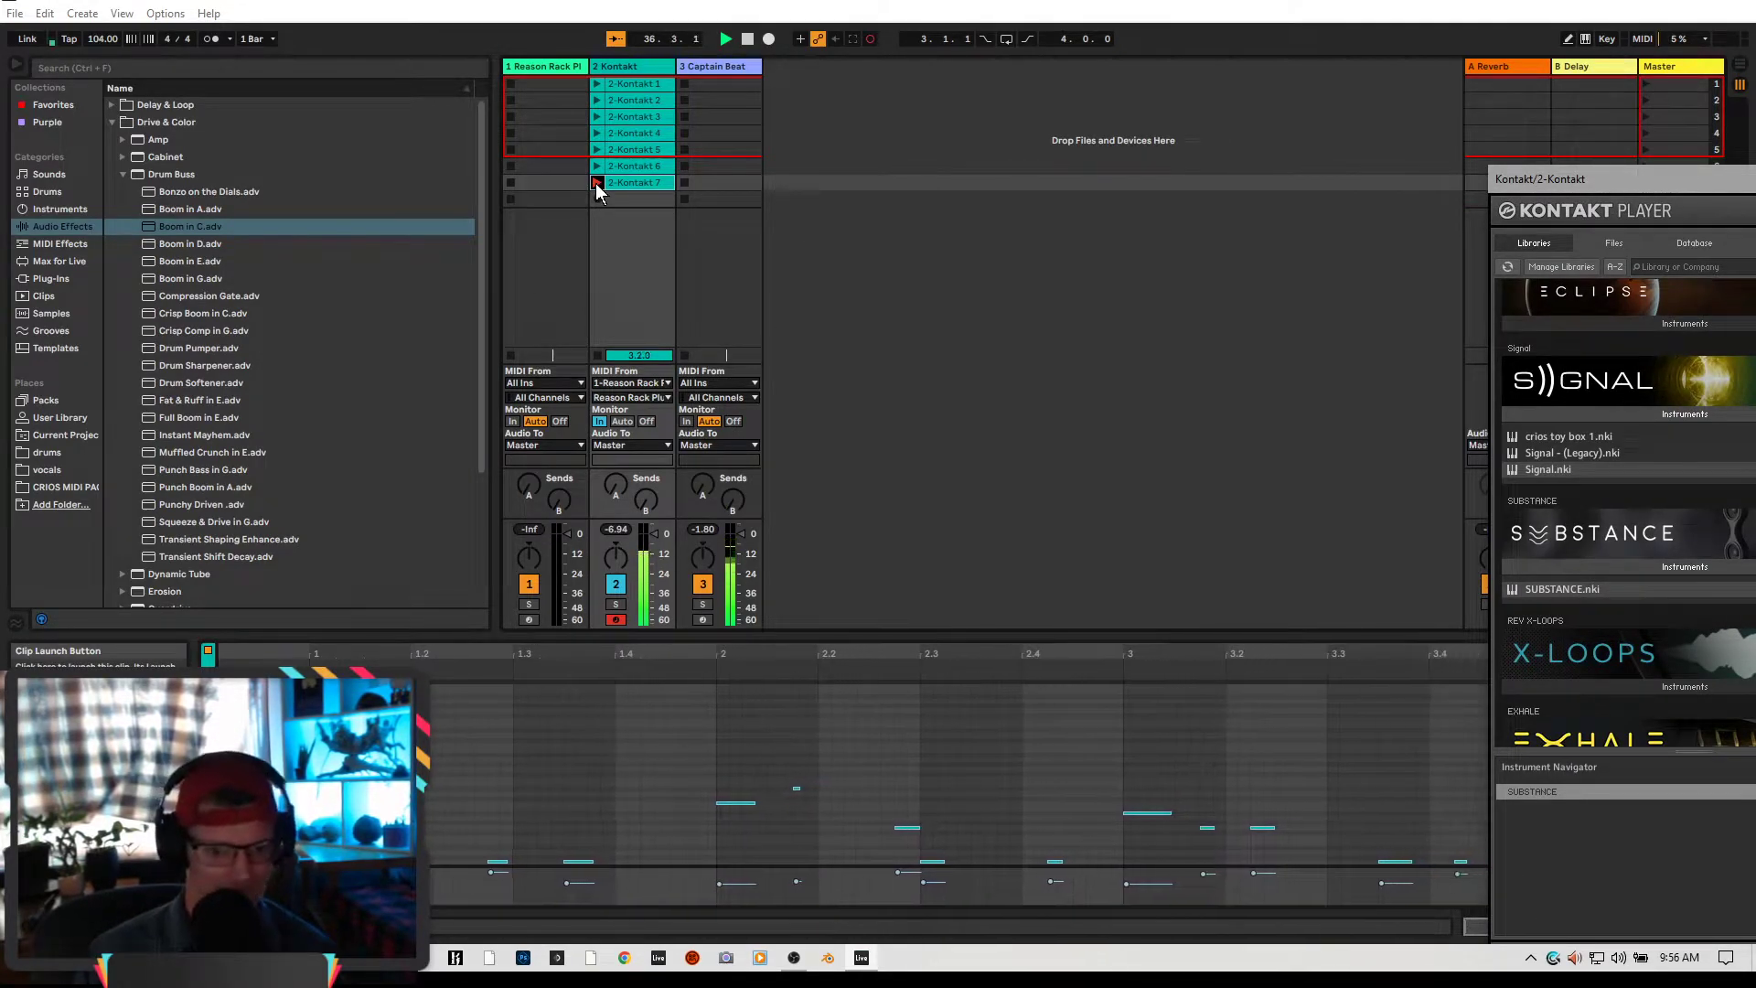
left_click(596, 183)
Advance Captain Beat's pattern to Realization 69, move its window out of the way and return to the Bassline Generator
left_click(726, 69)
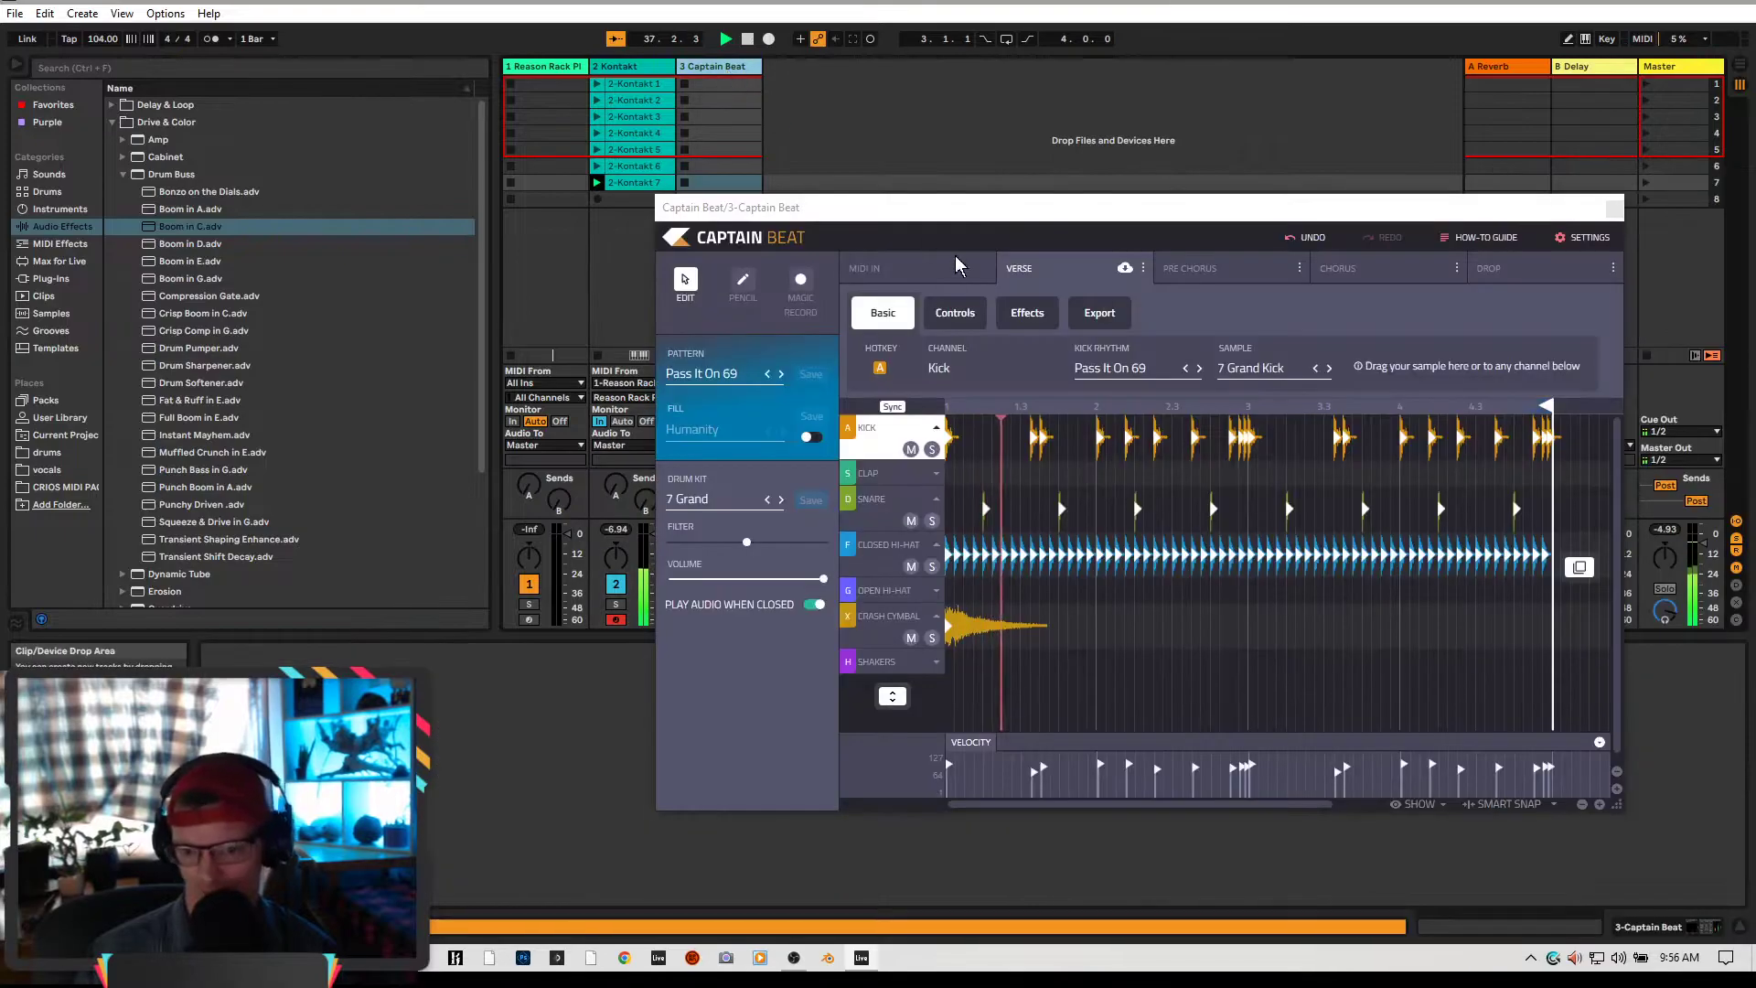
left_click(780, 375)
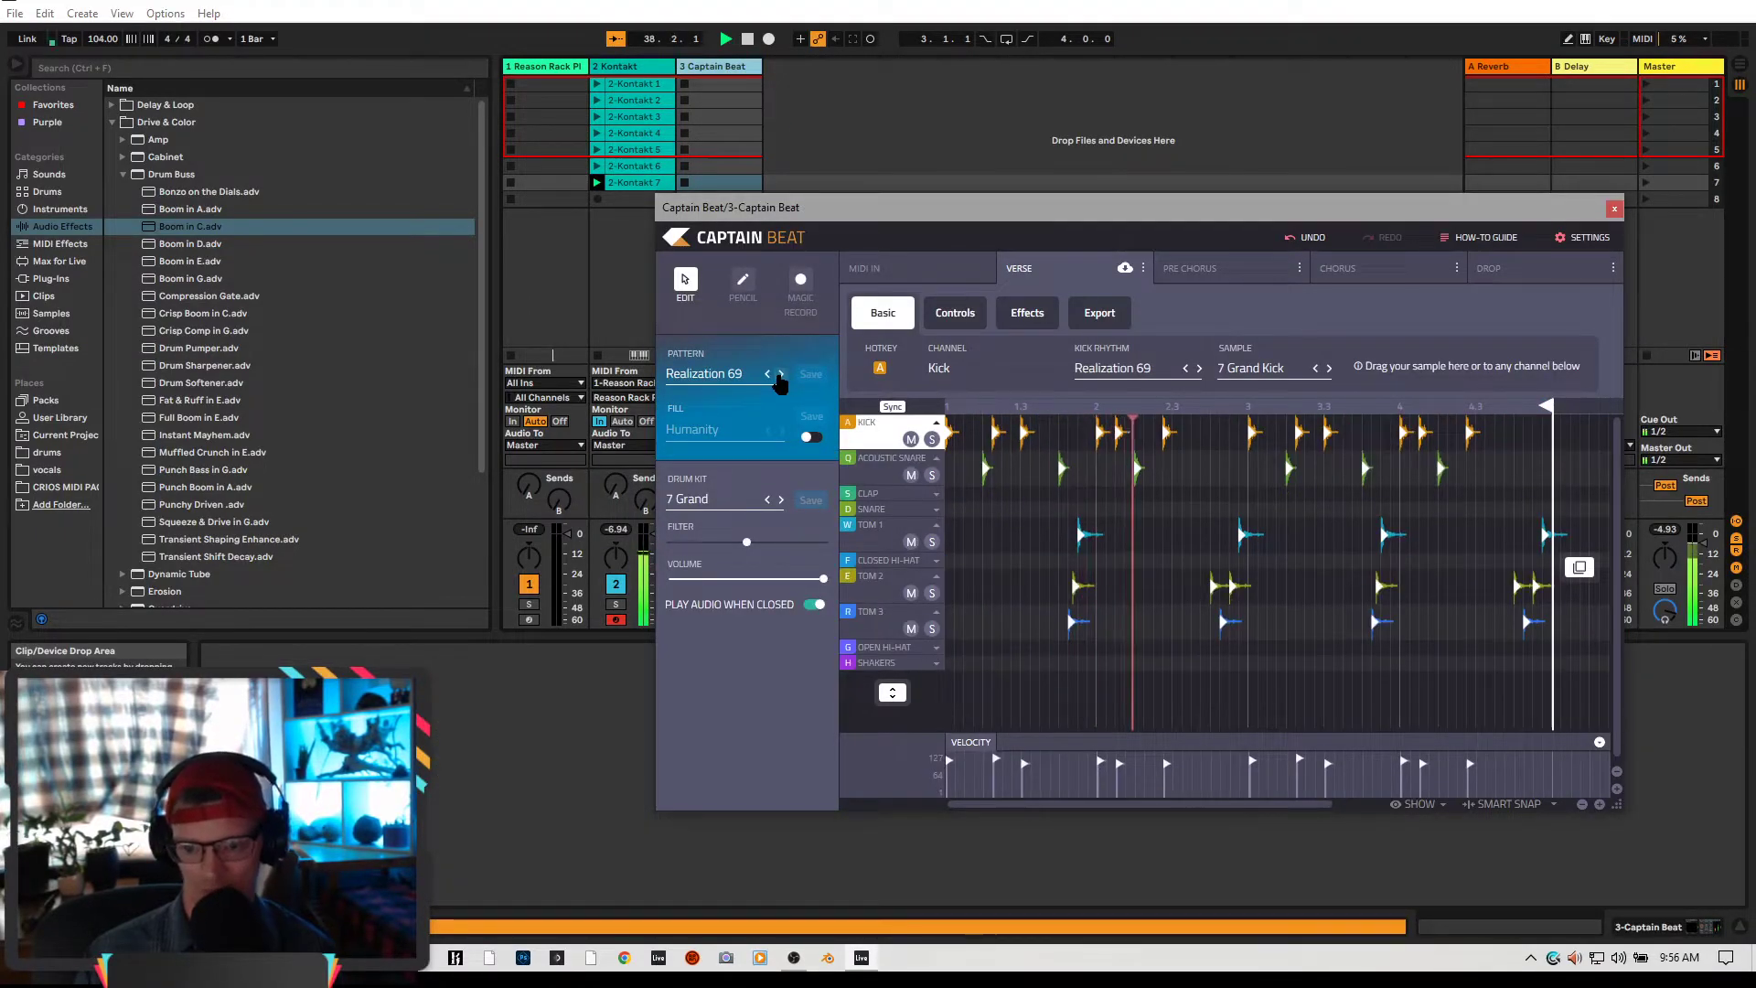
left_click_drag(978, 224, 1755, 227)
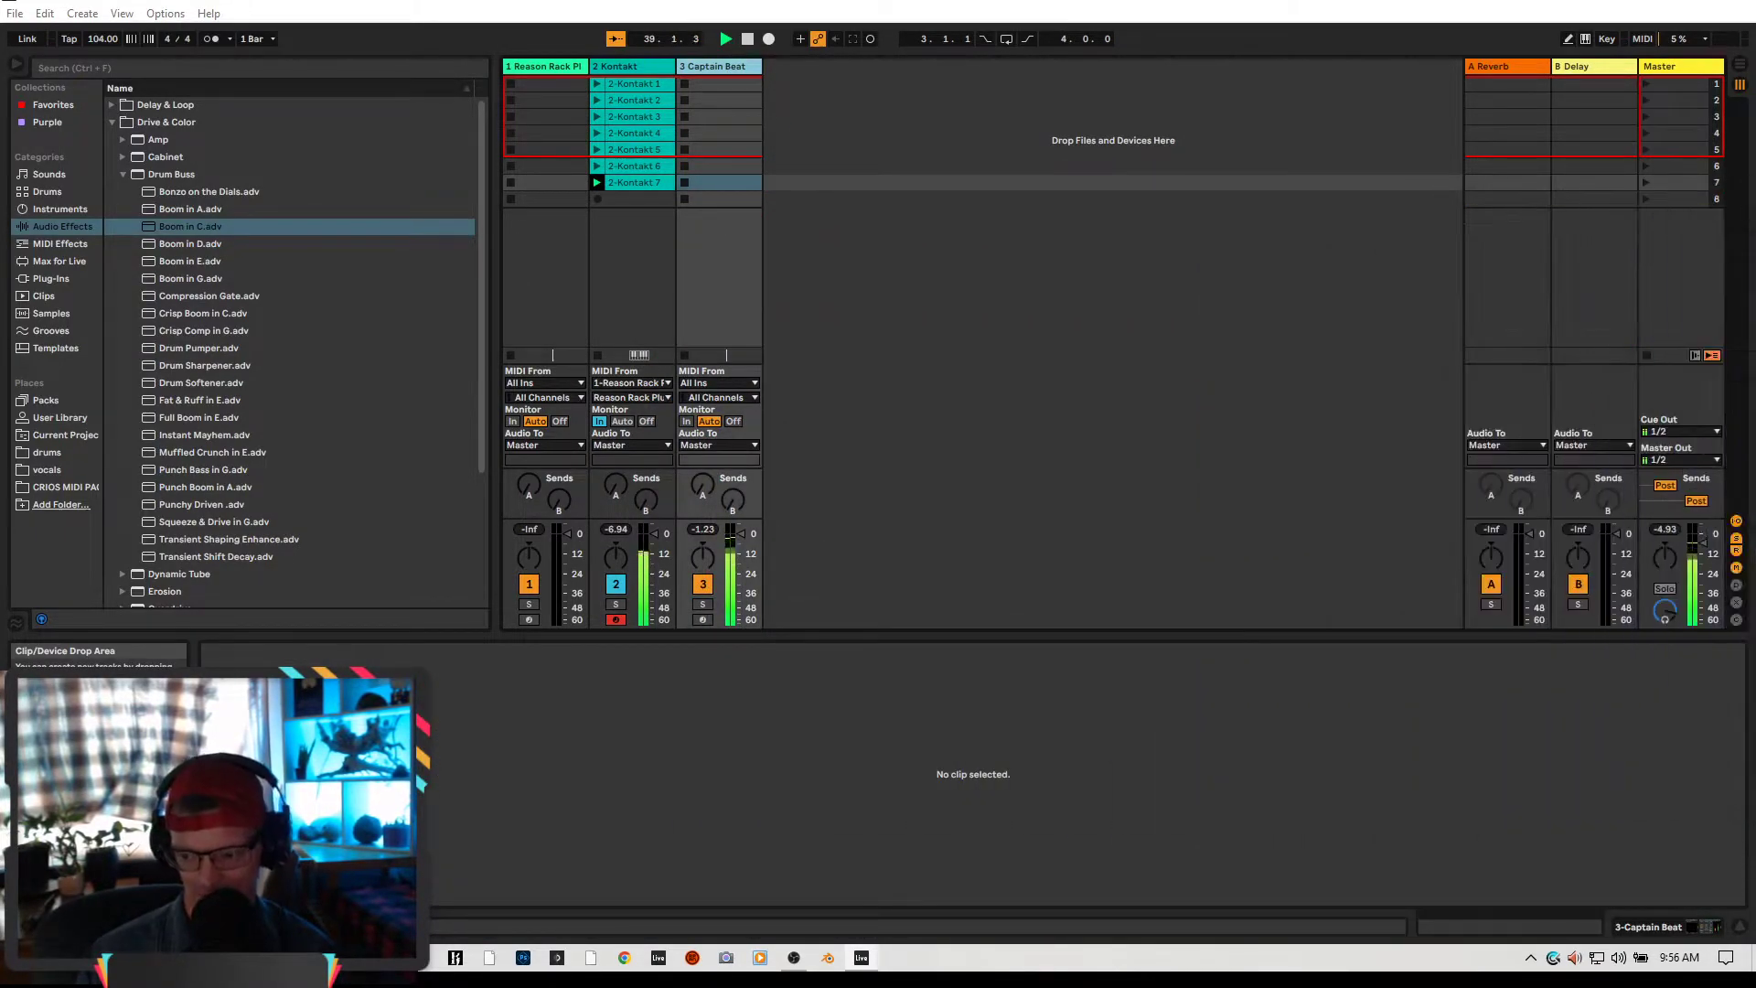
left_click(560, 65)
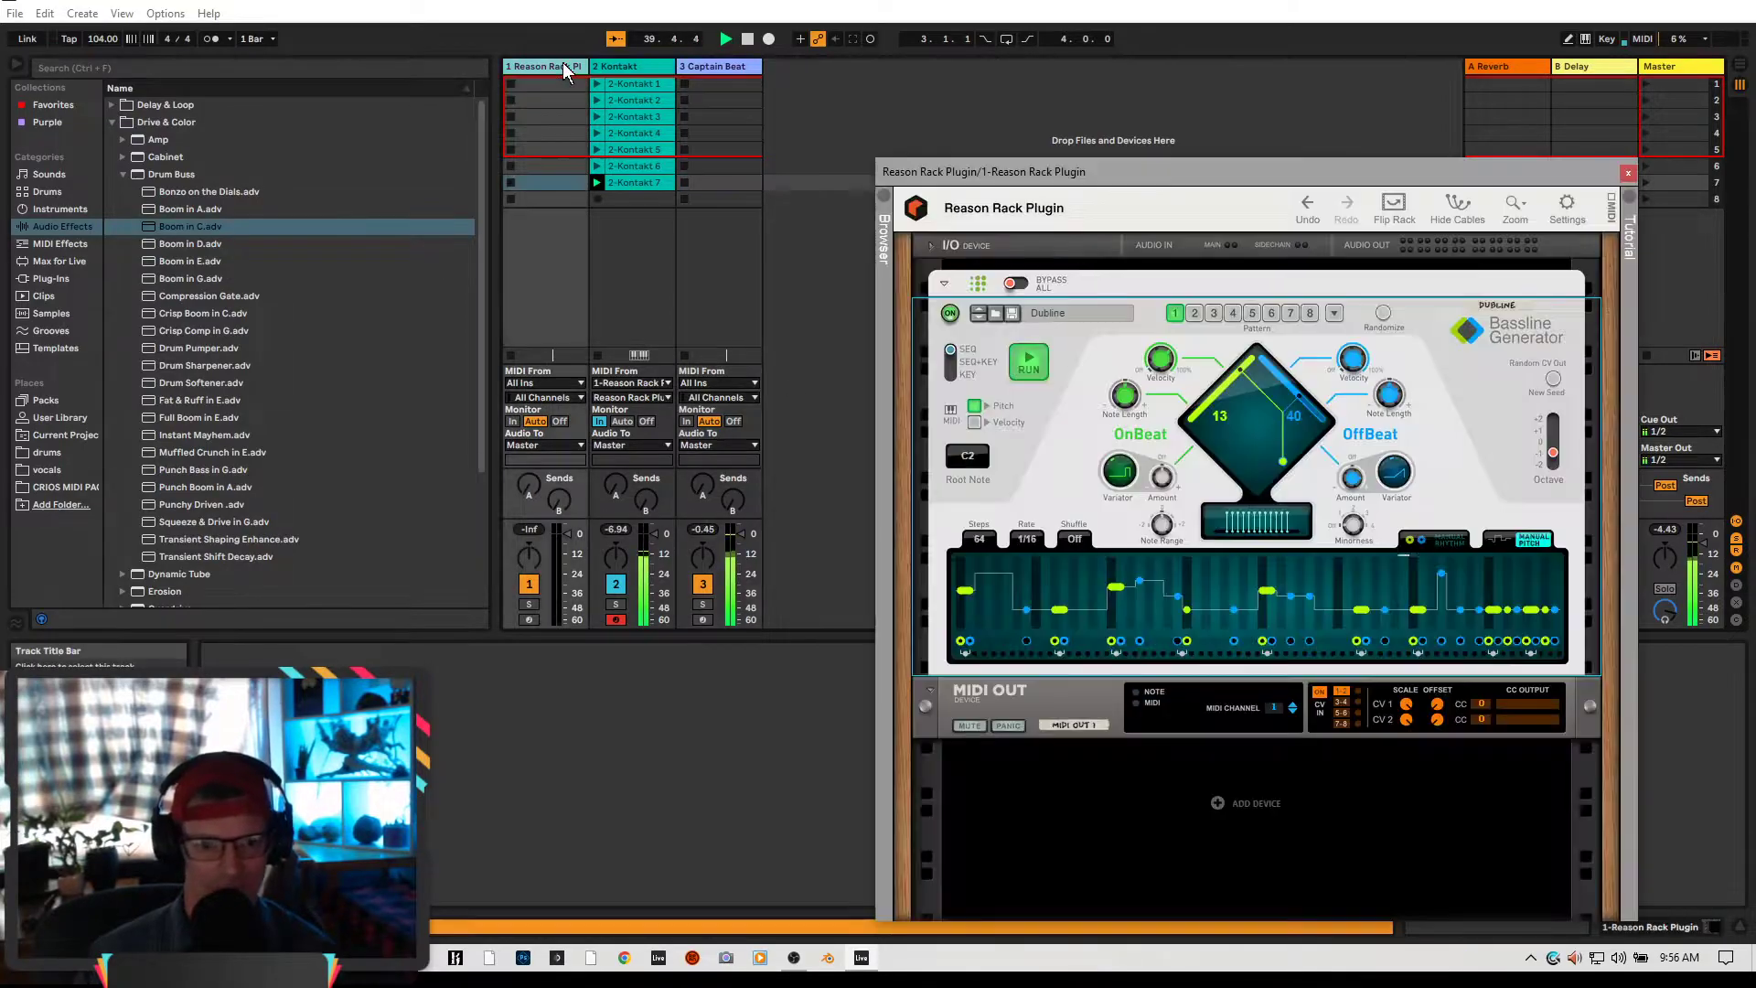
Set the Bassline Generator's pattern pad to OnBeat 11 and OffBeat 25 and record into the eighth Kontakt slot
left_click_drag(1264, 443, 1150, 551)
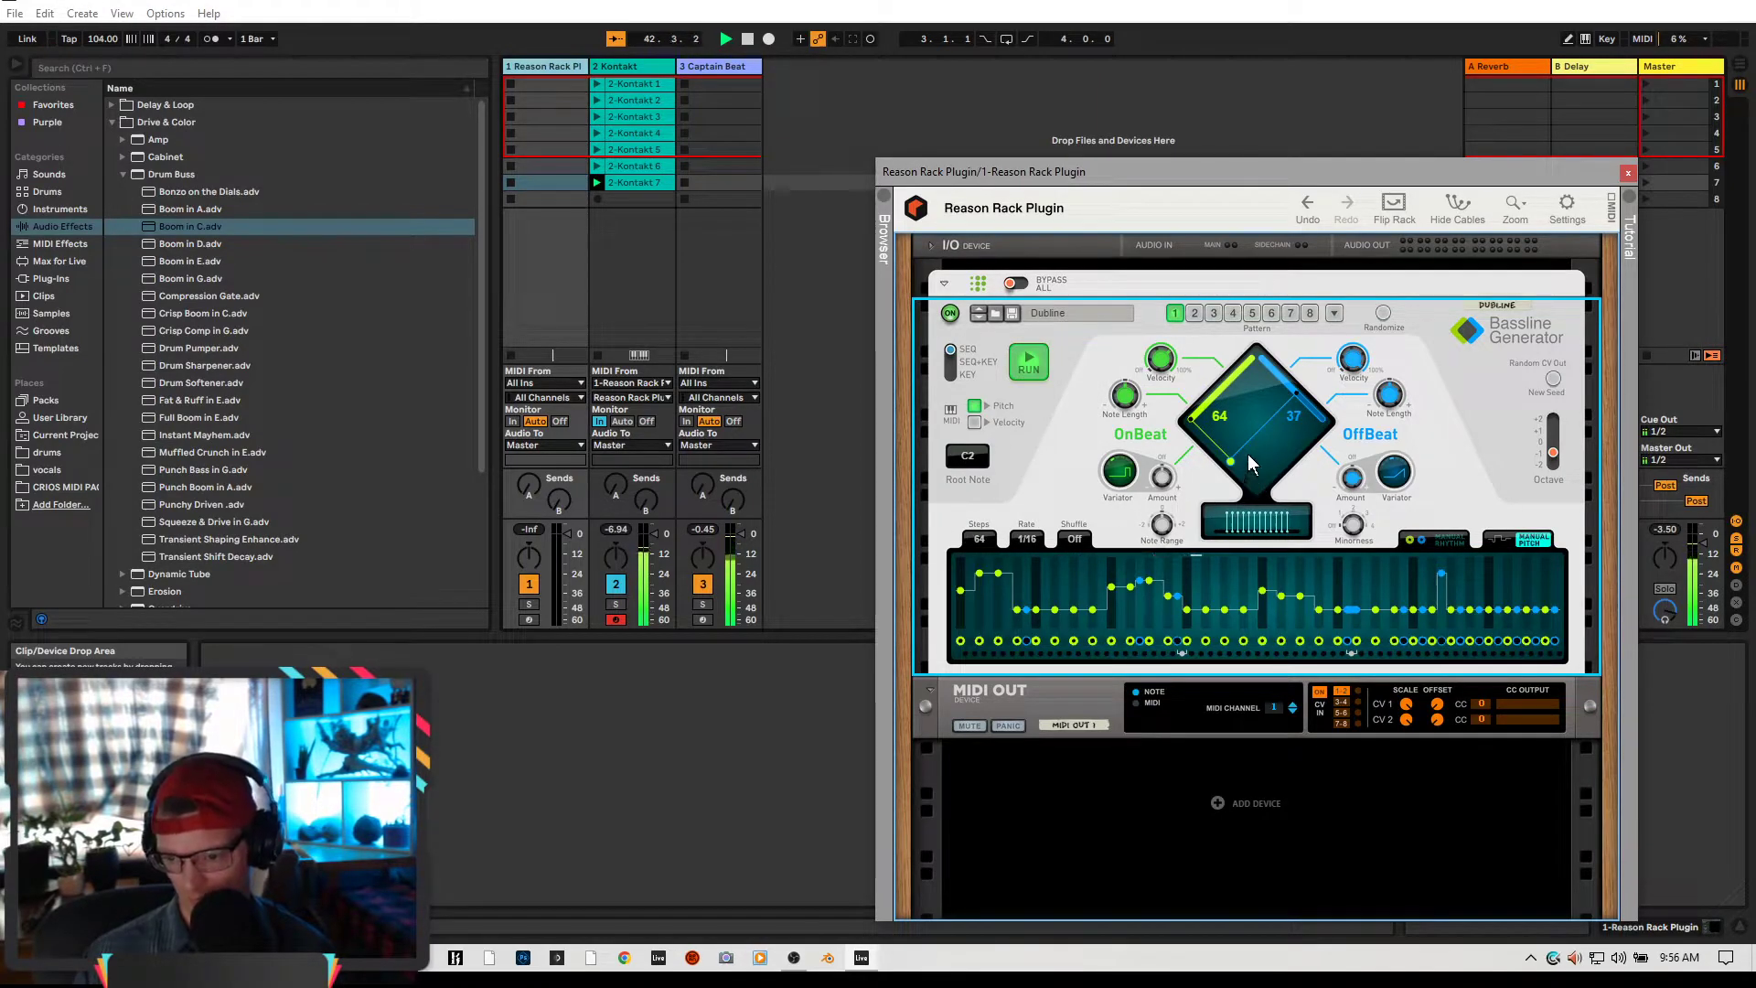
left_click_drag(1271, 397, 1270, 474)
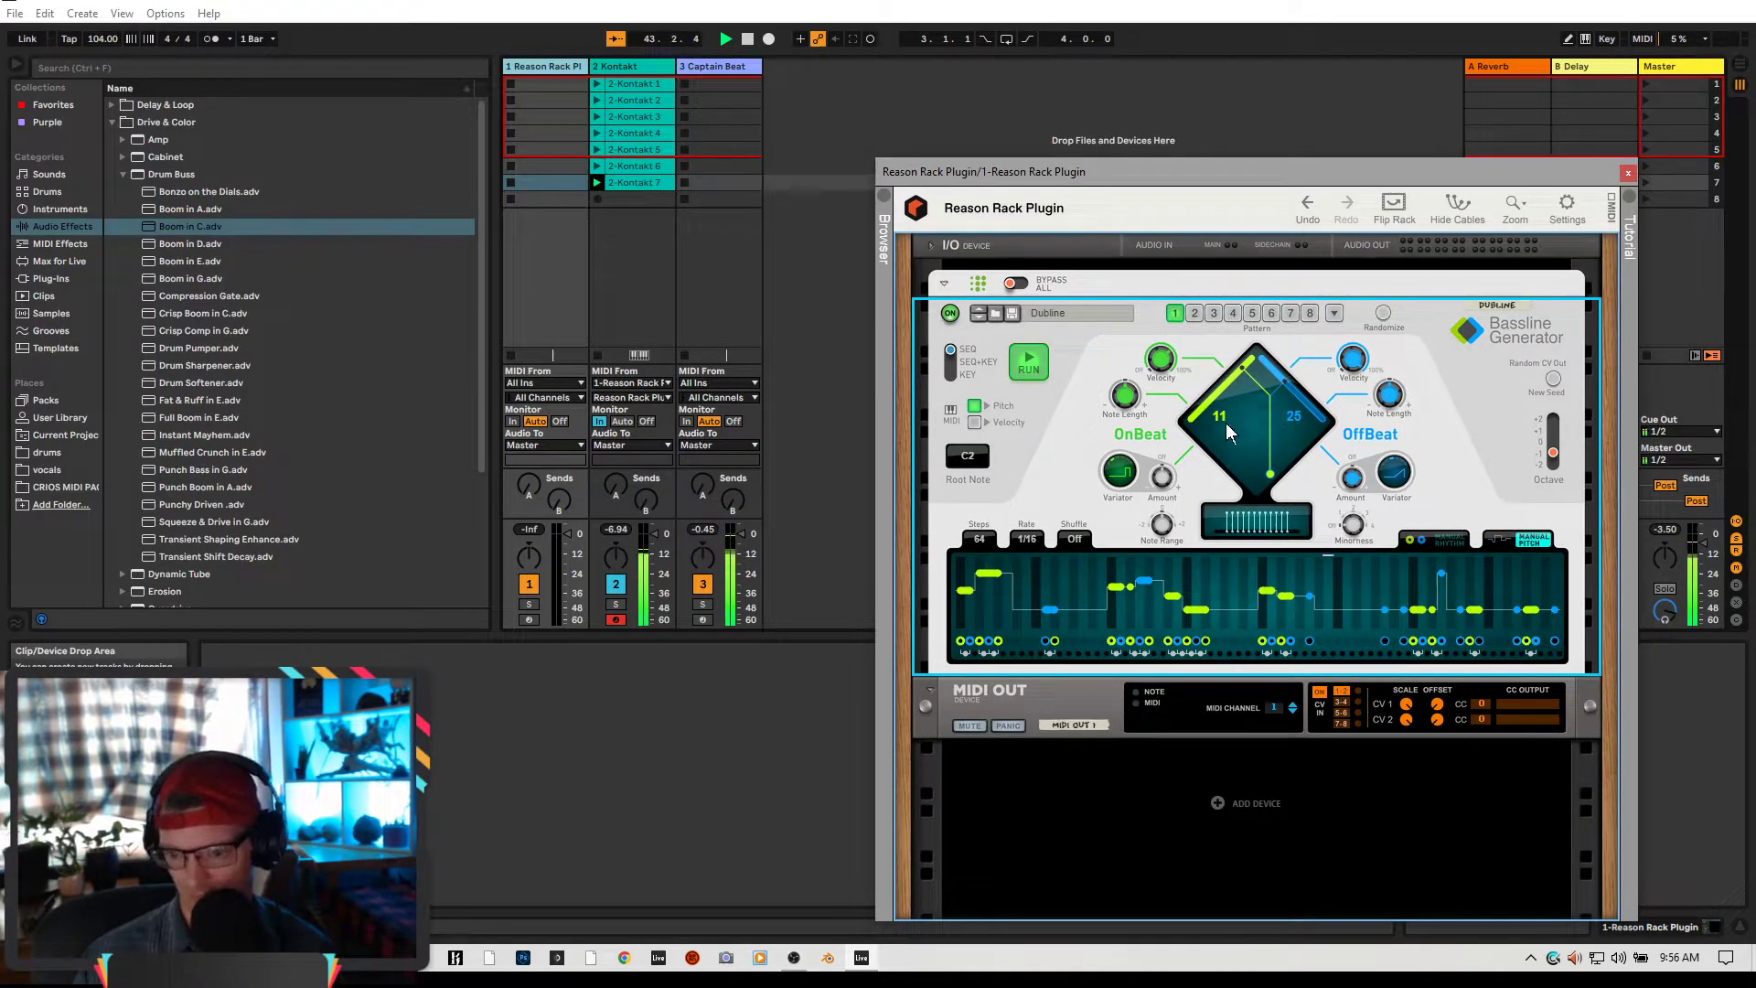
left_click(599, 199)
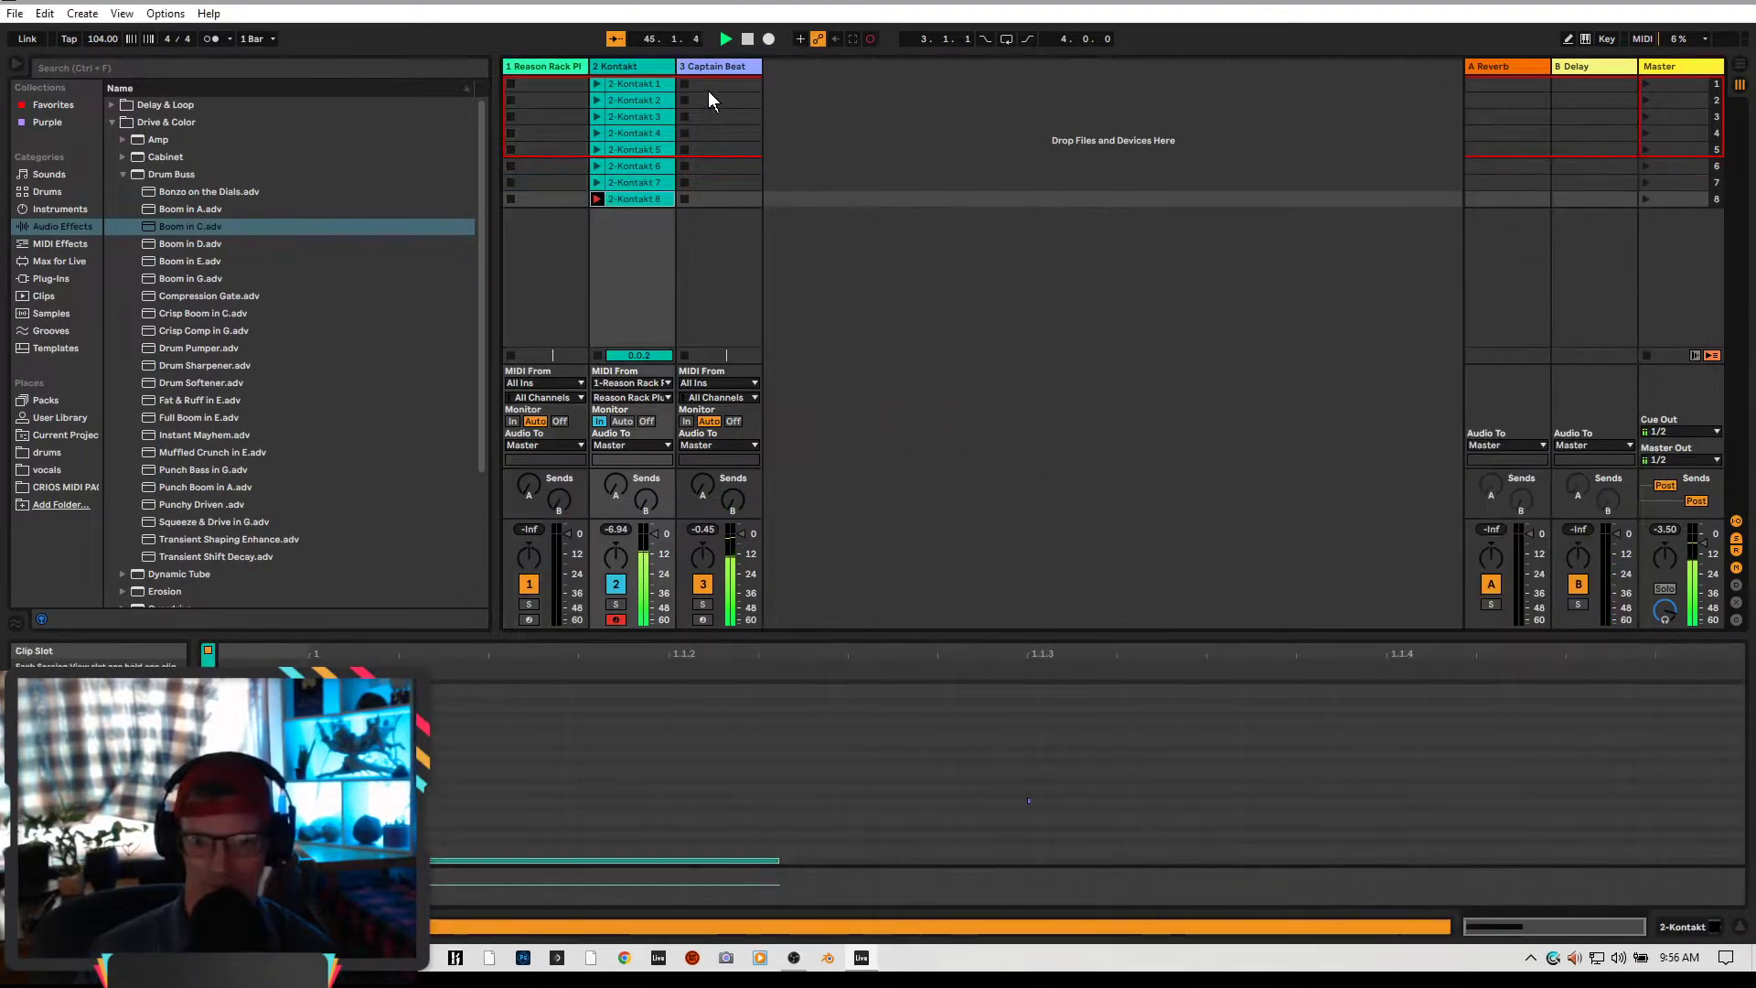
left_click(725, 65)
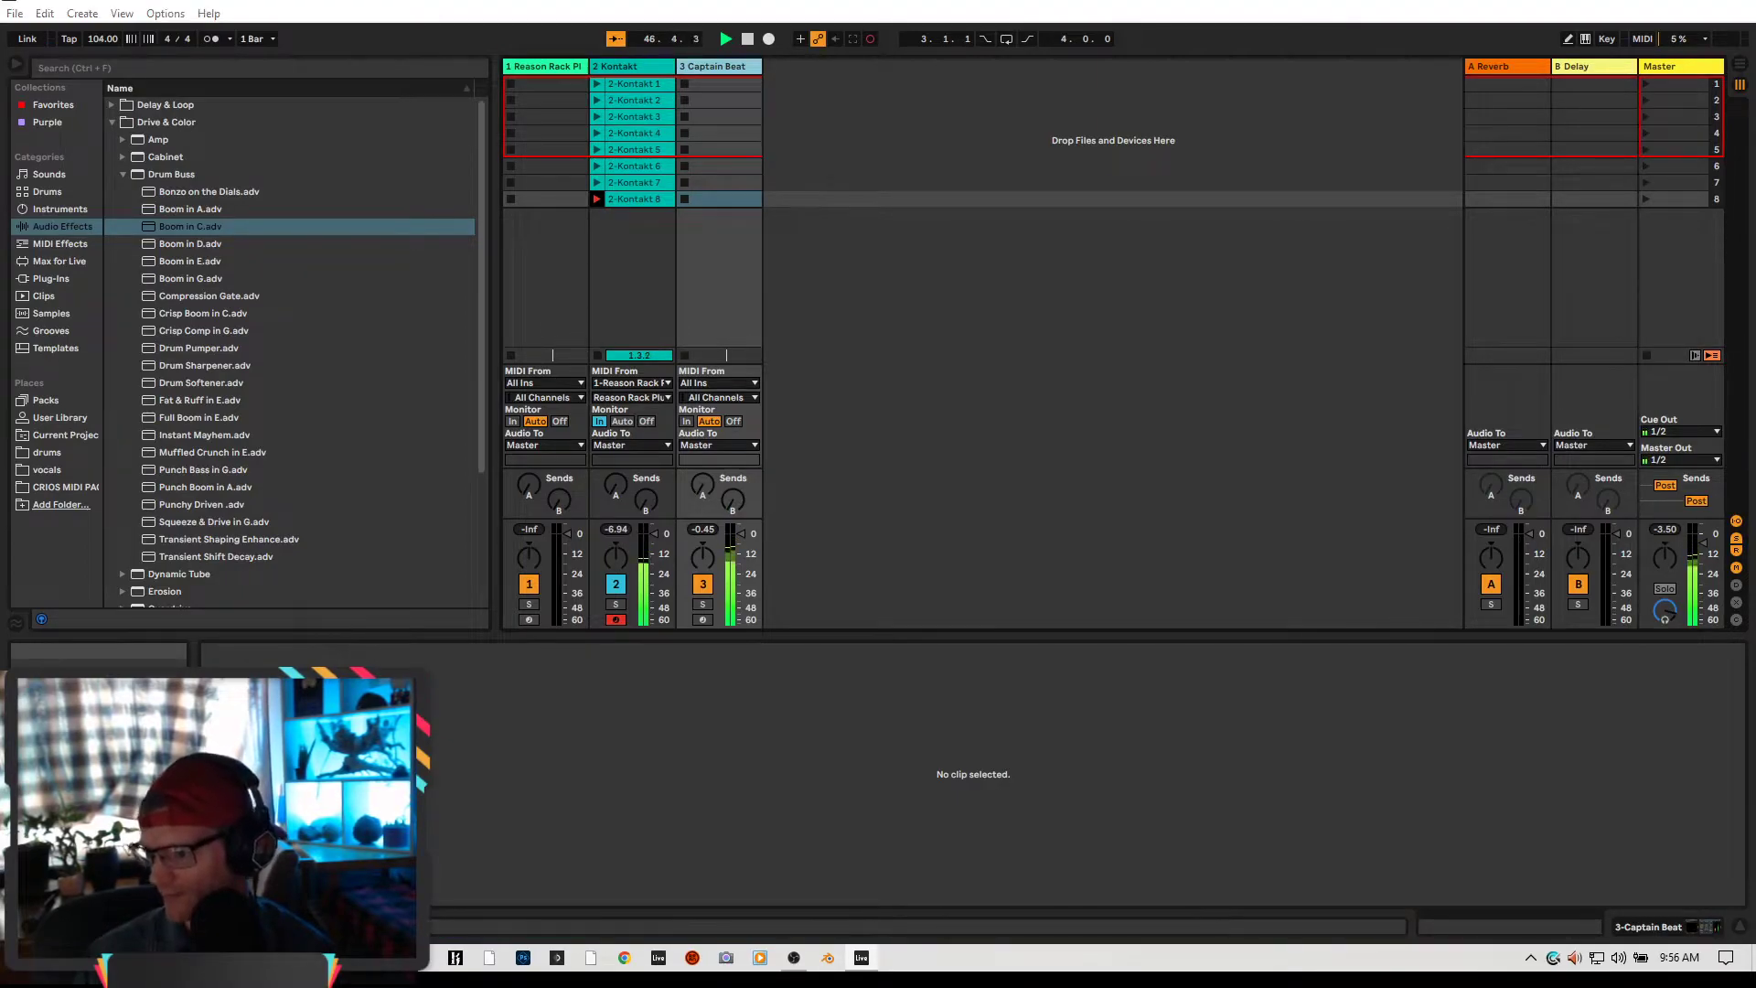
left_click_drag(1755, 211, 1141, 253)
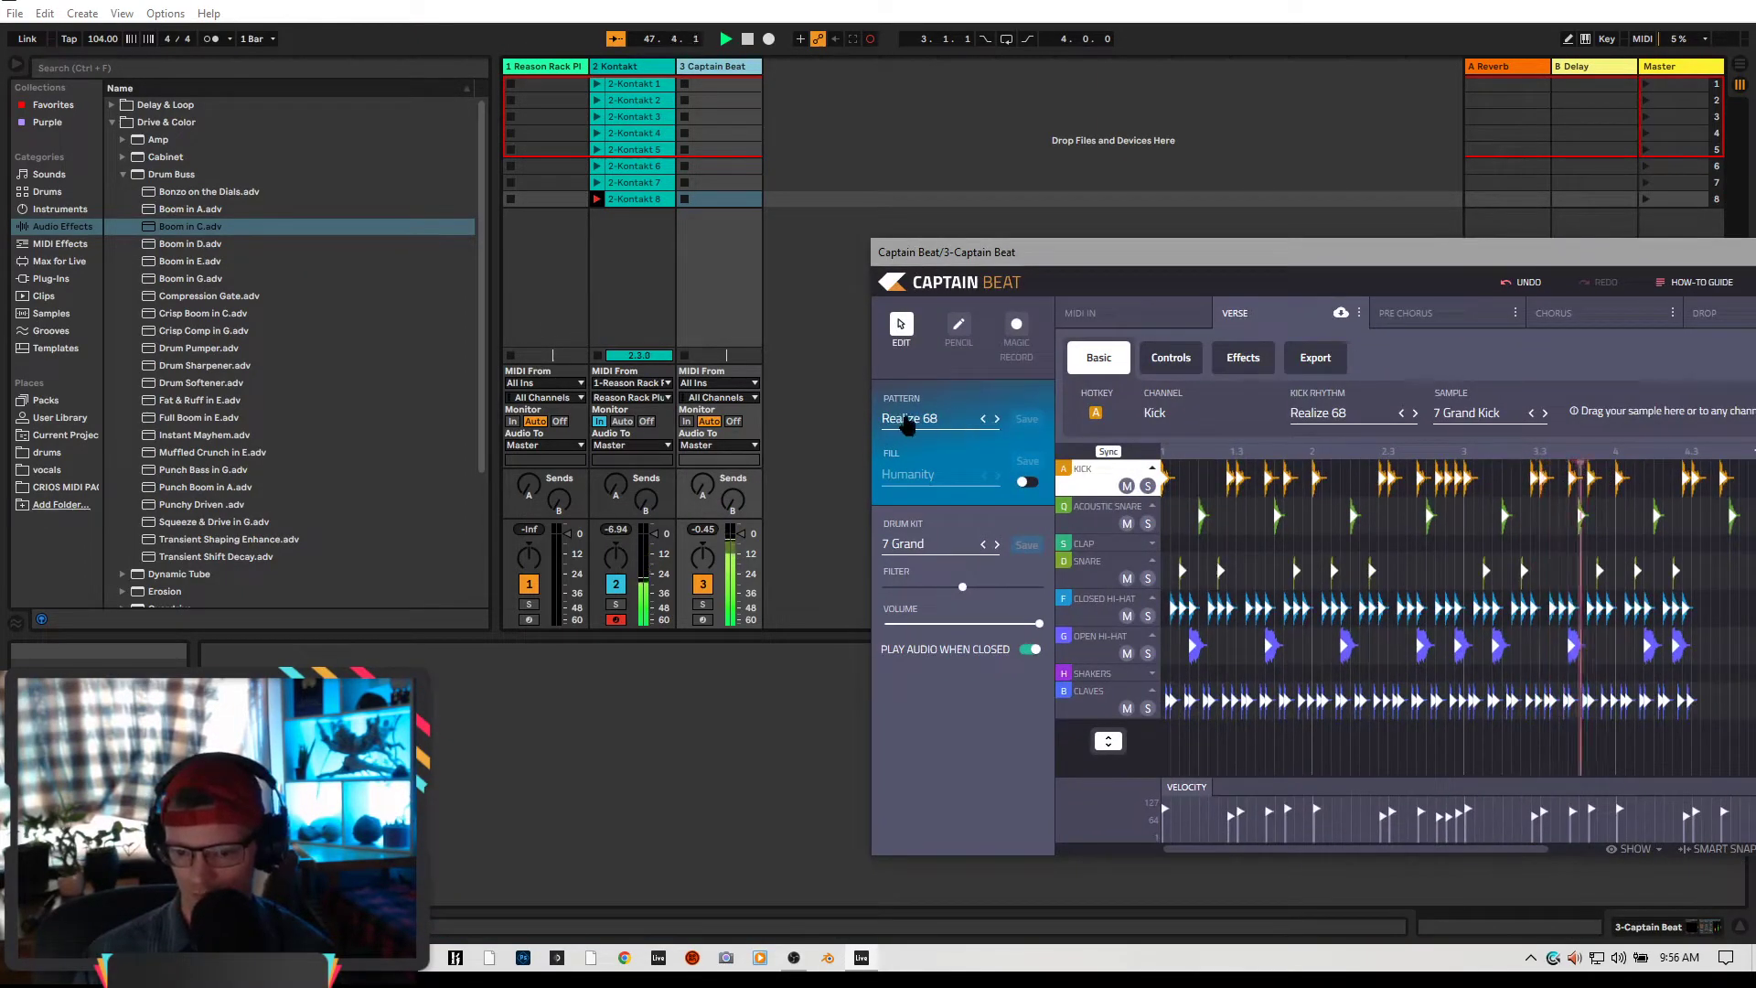
left_click(909, 419)
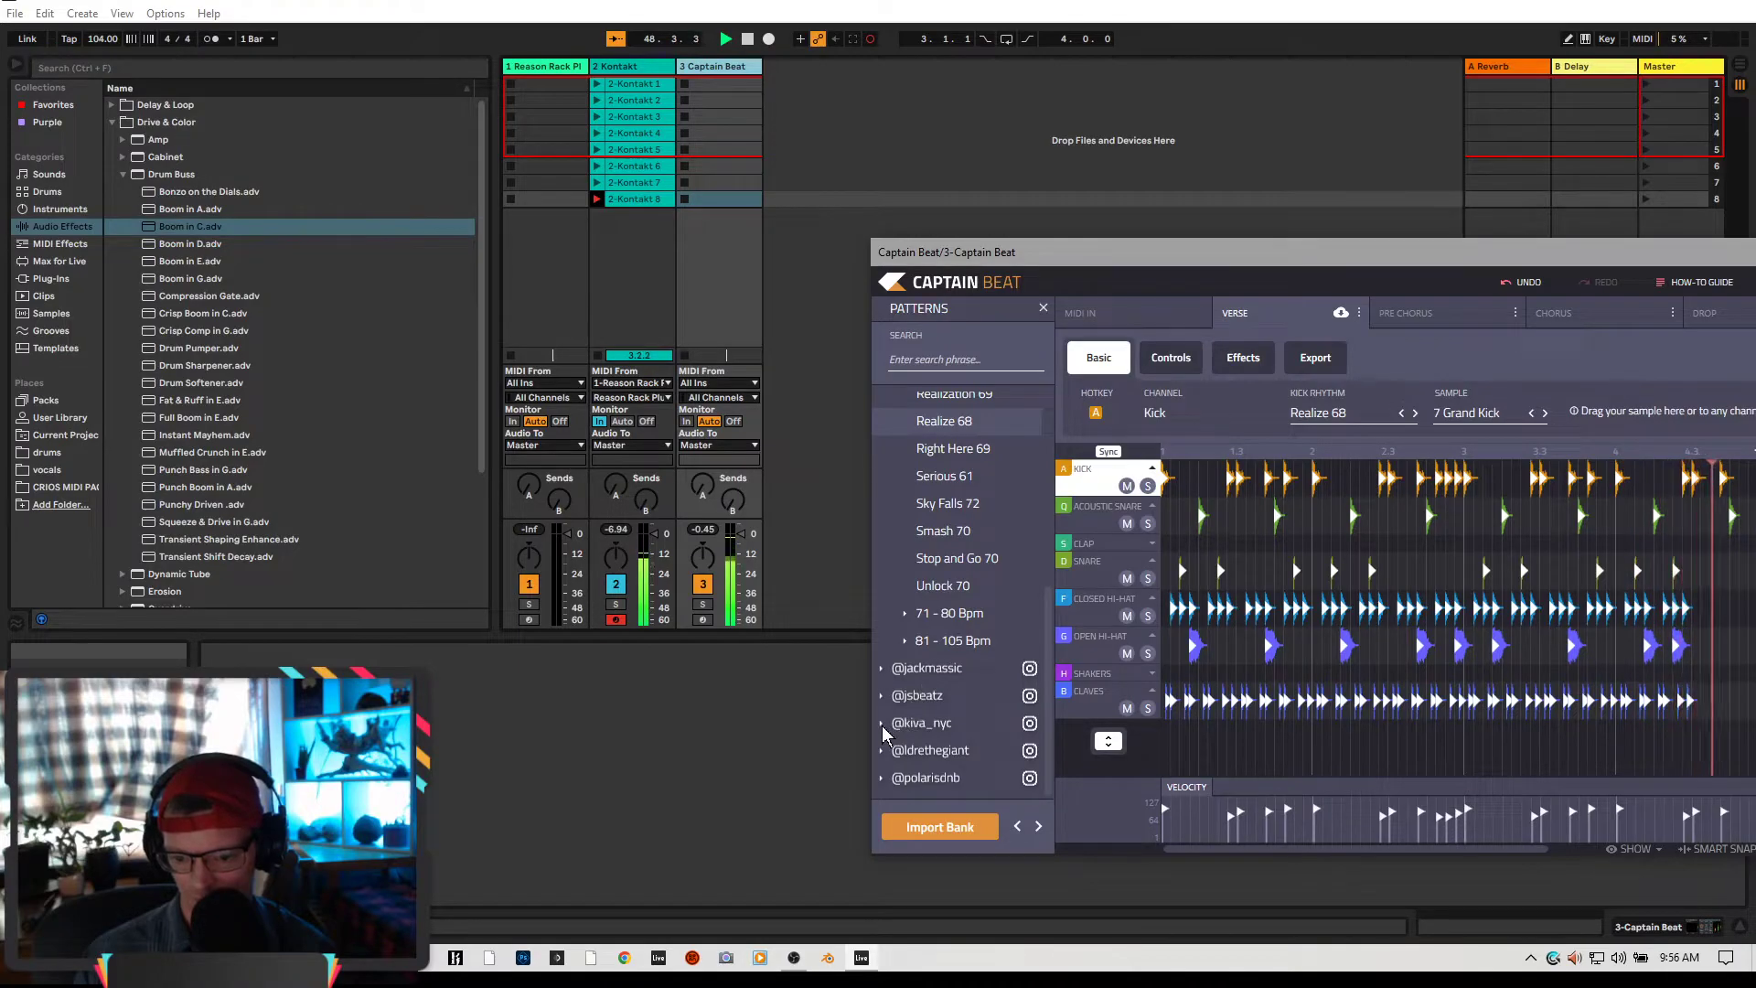
left_click(908, 723)
left_click(912, 732)
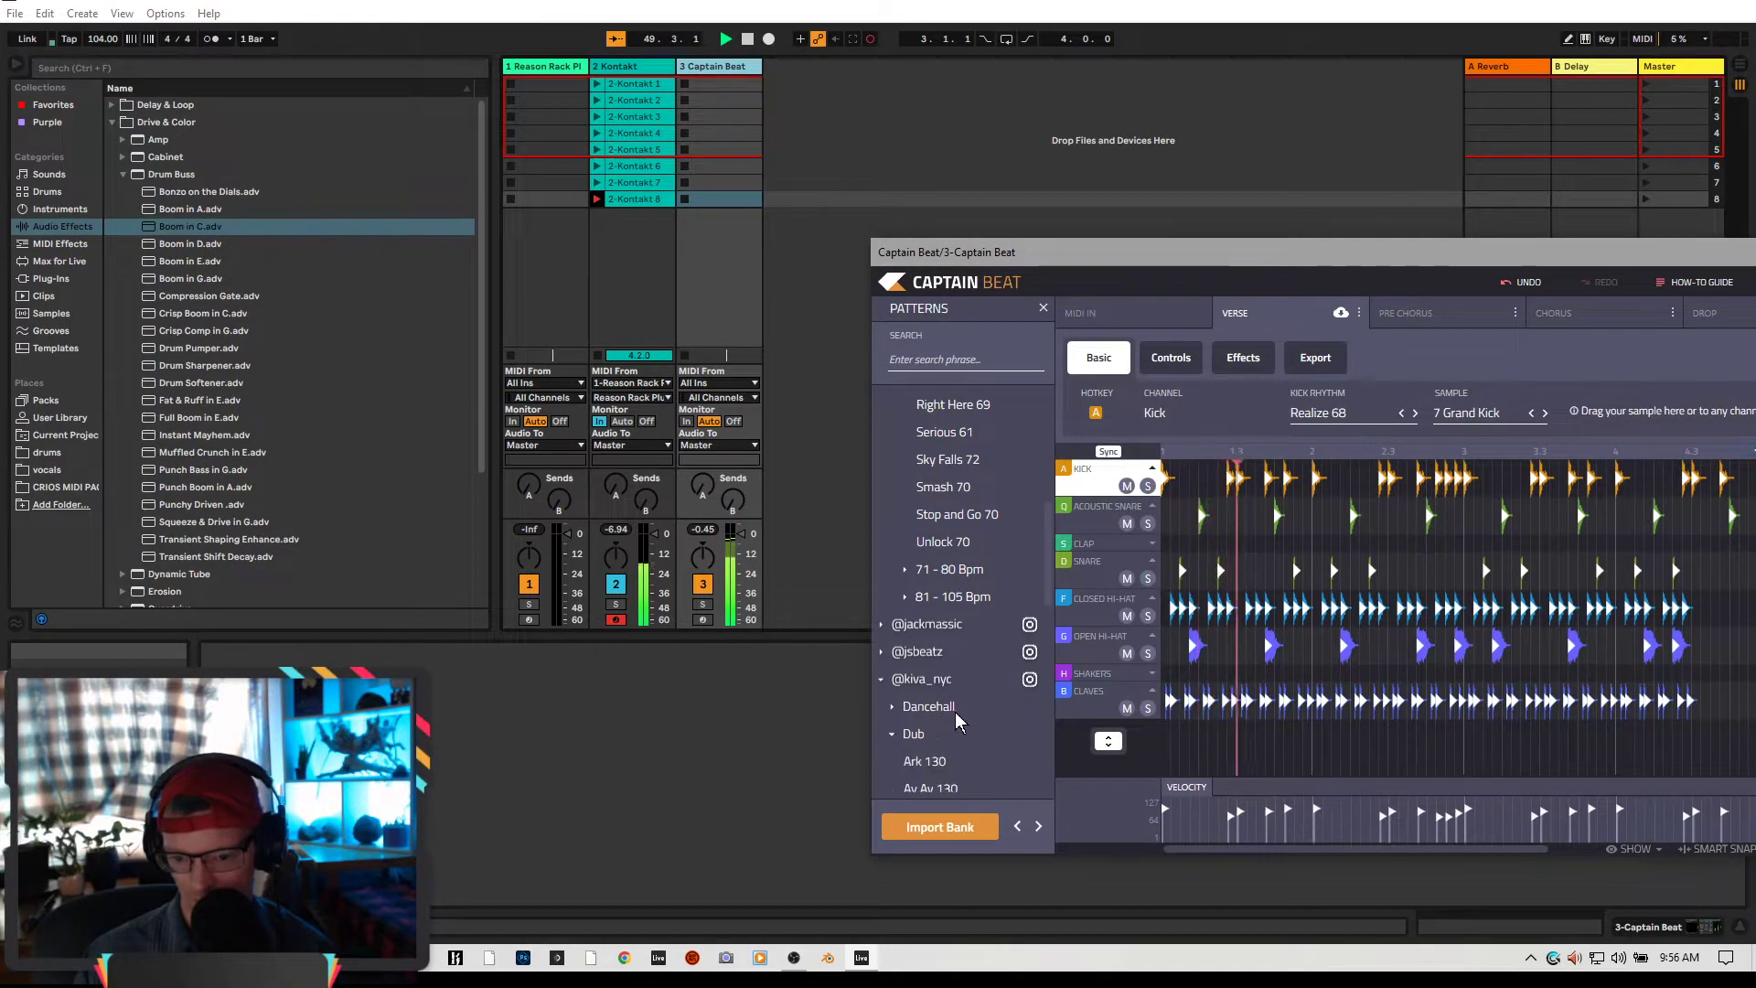
scroll(939, 703, "down", 3)
left_click(931, 651)
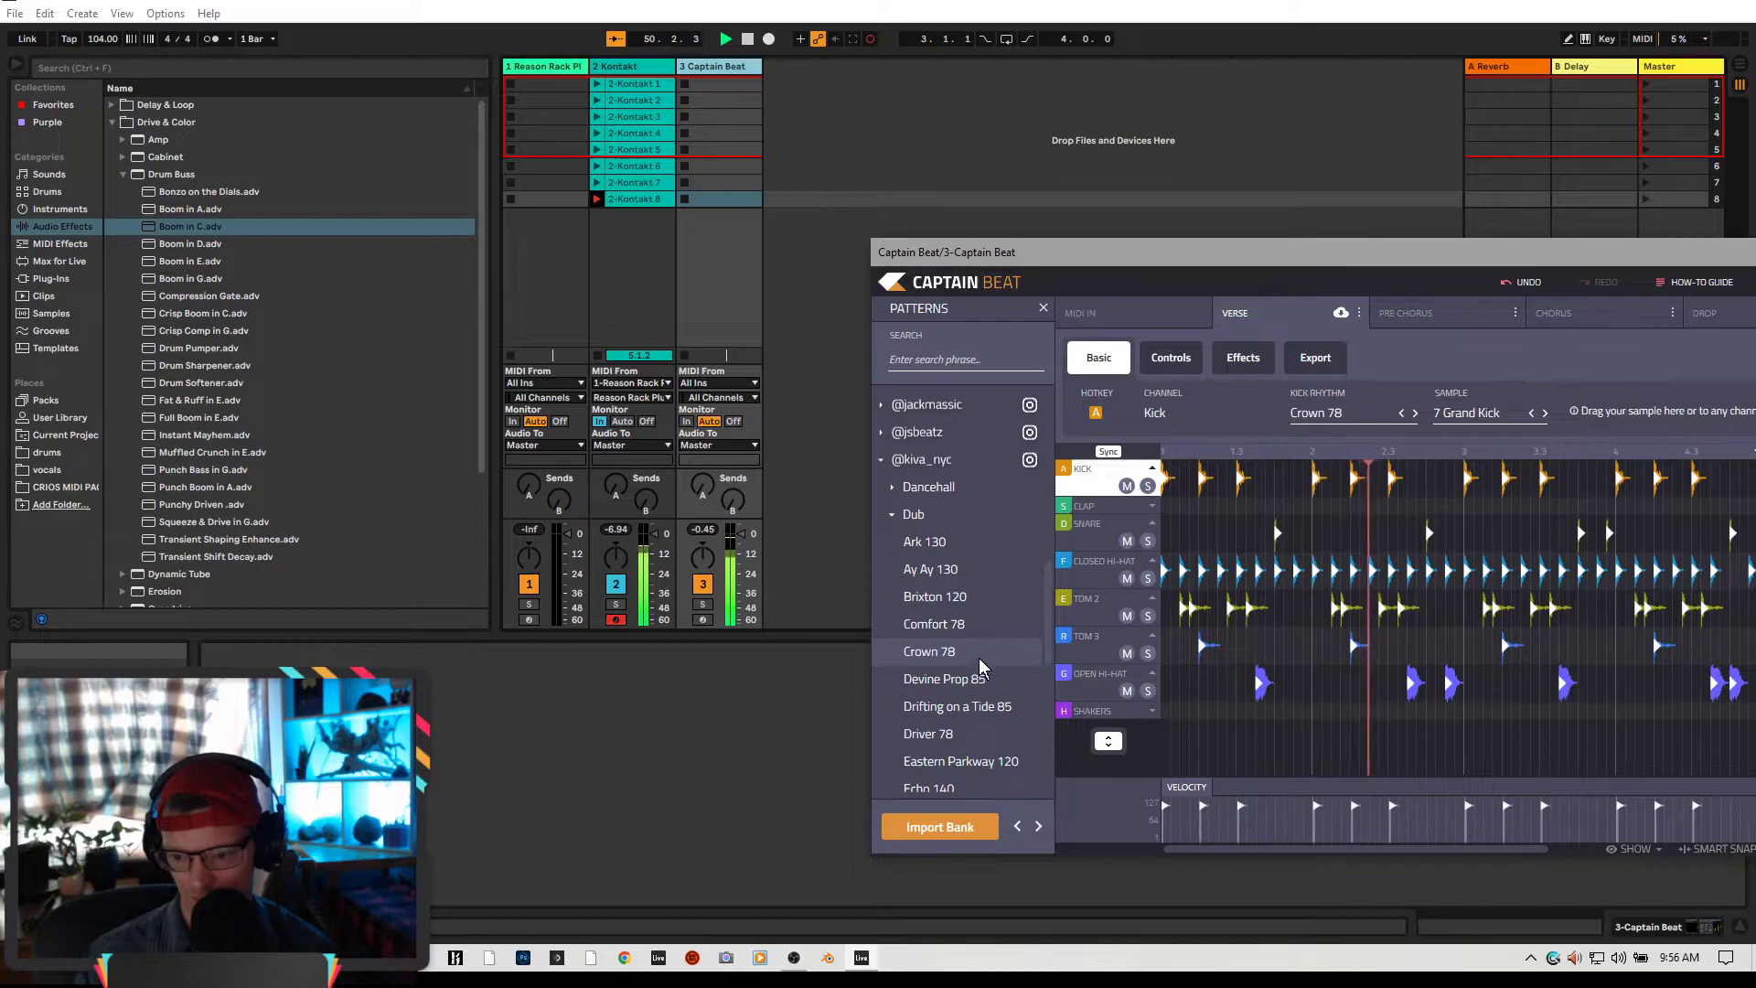
left_click(908, 514)
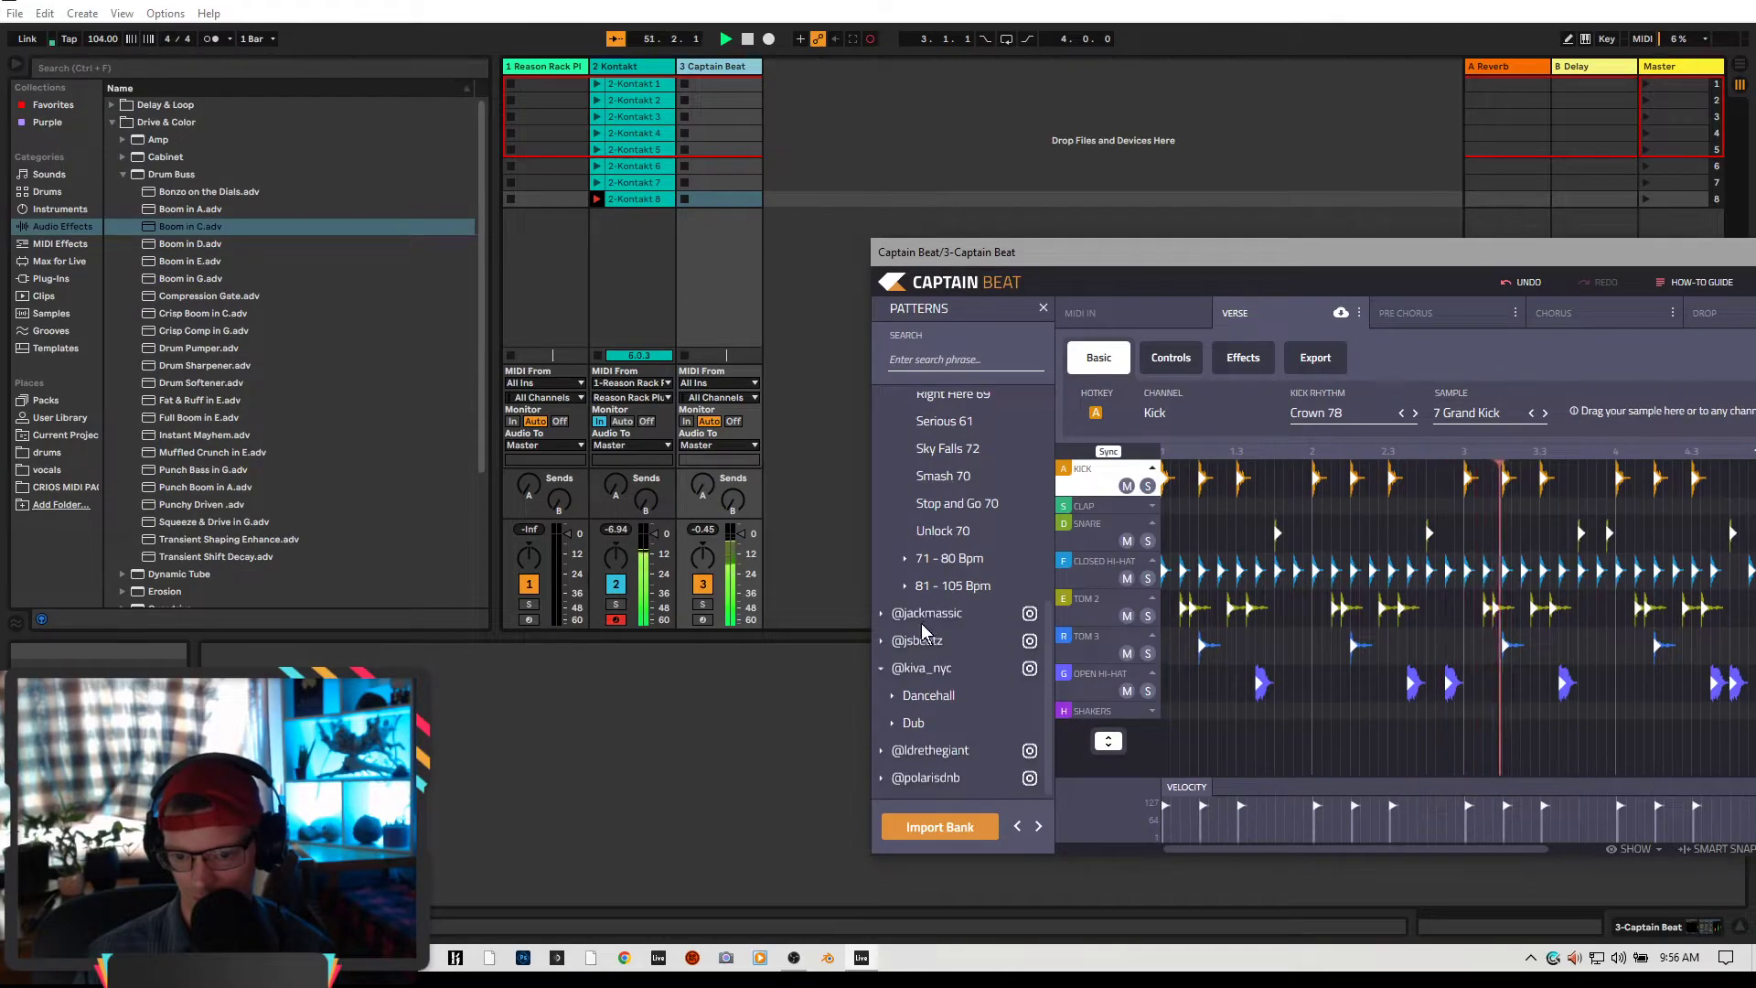
left_click(888, 642)
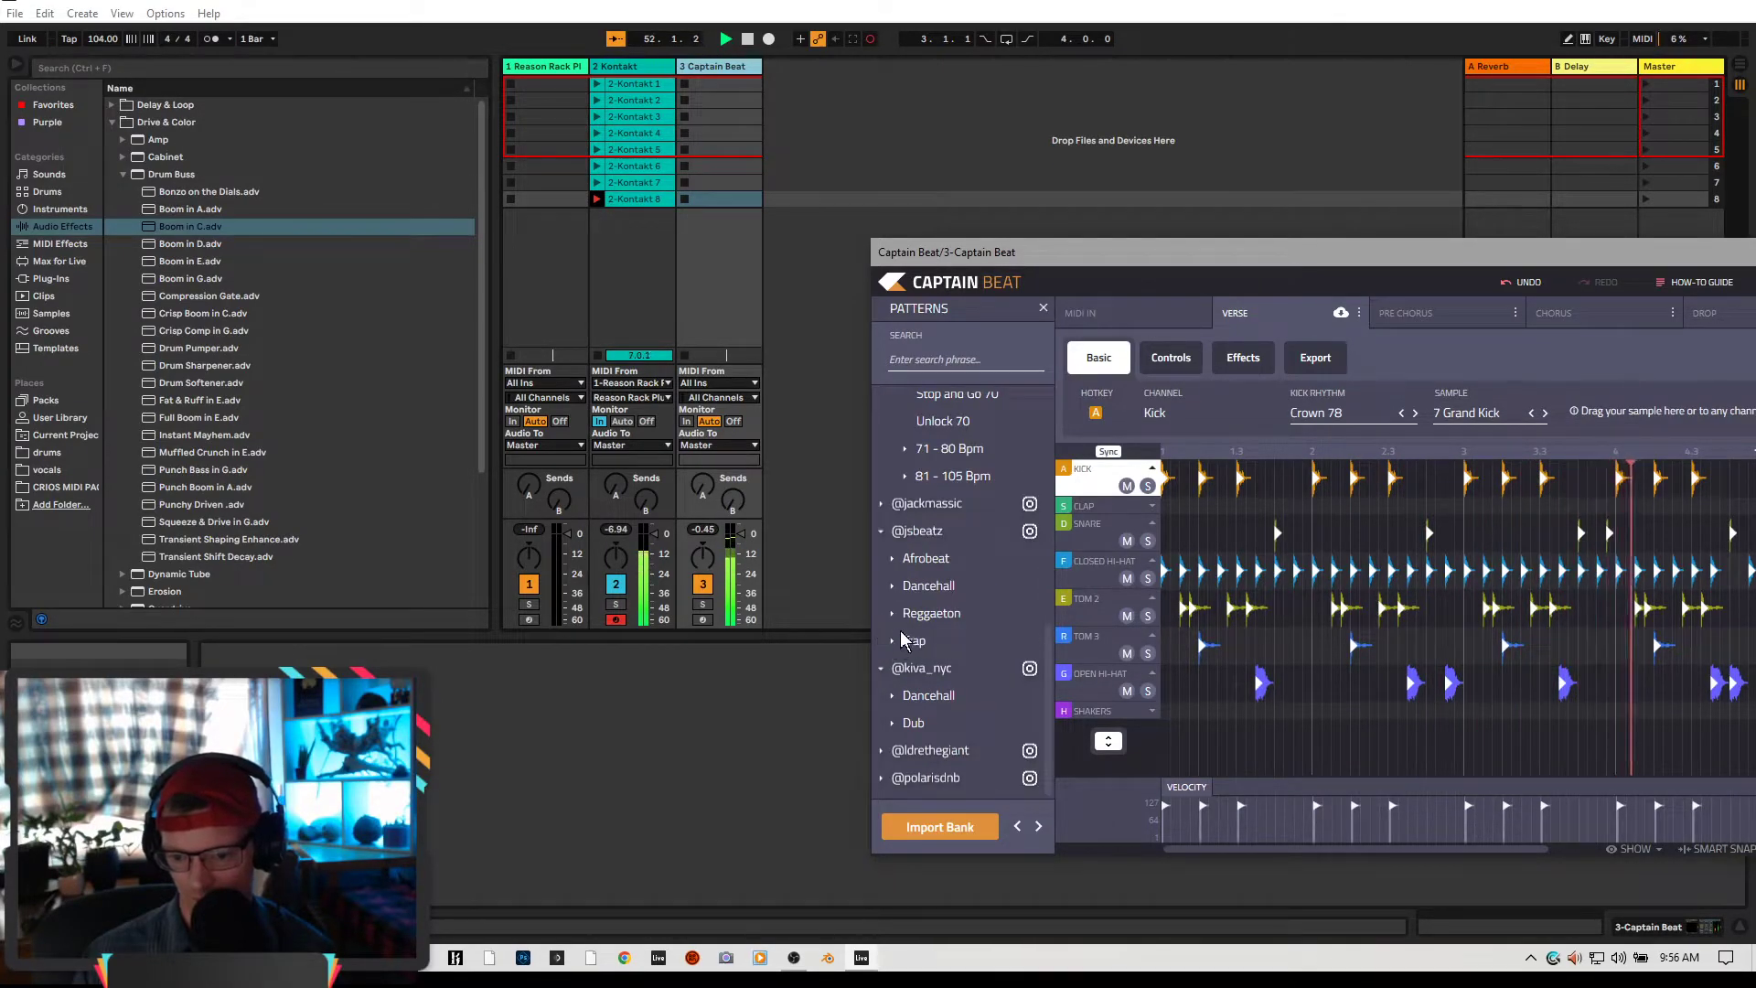
left_click(894, 642)
left_click(930, 599)
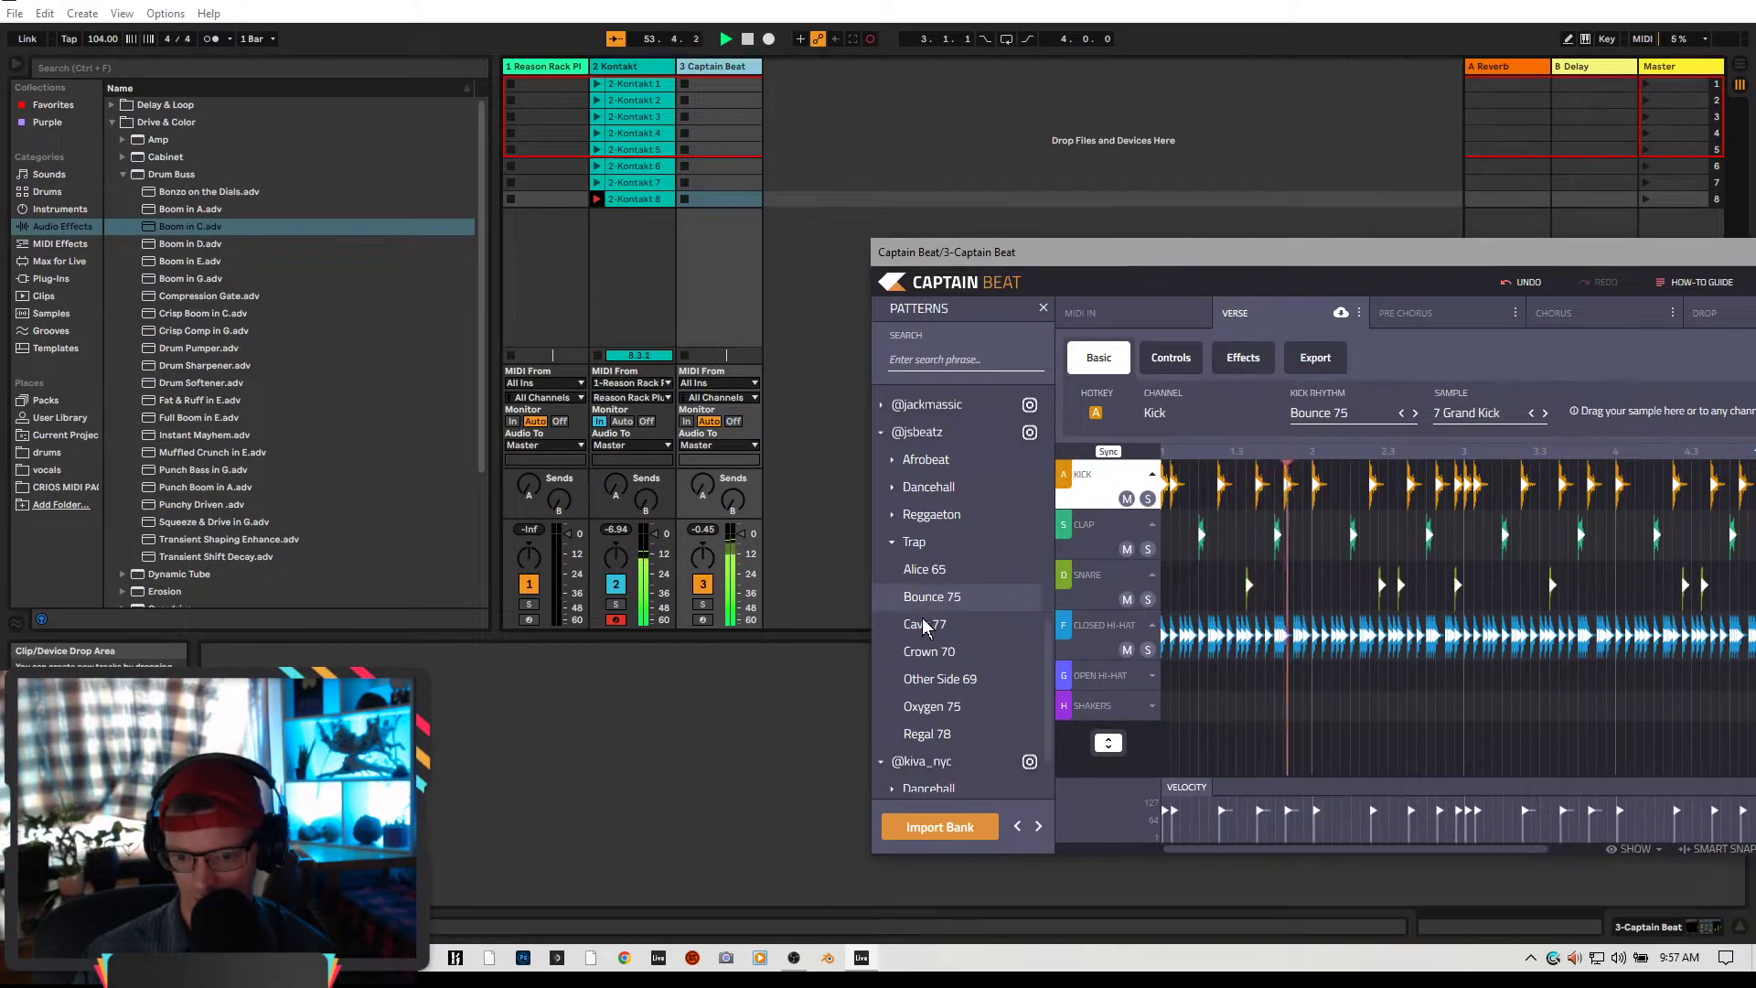
left_click_drag(1176, 266, 1161, 181)
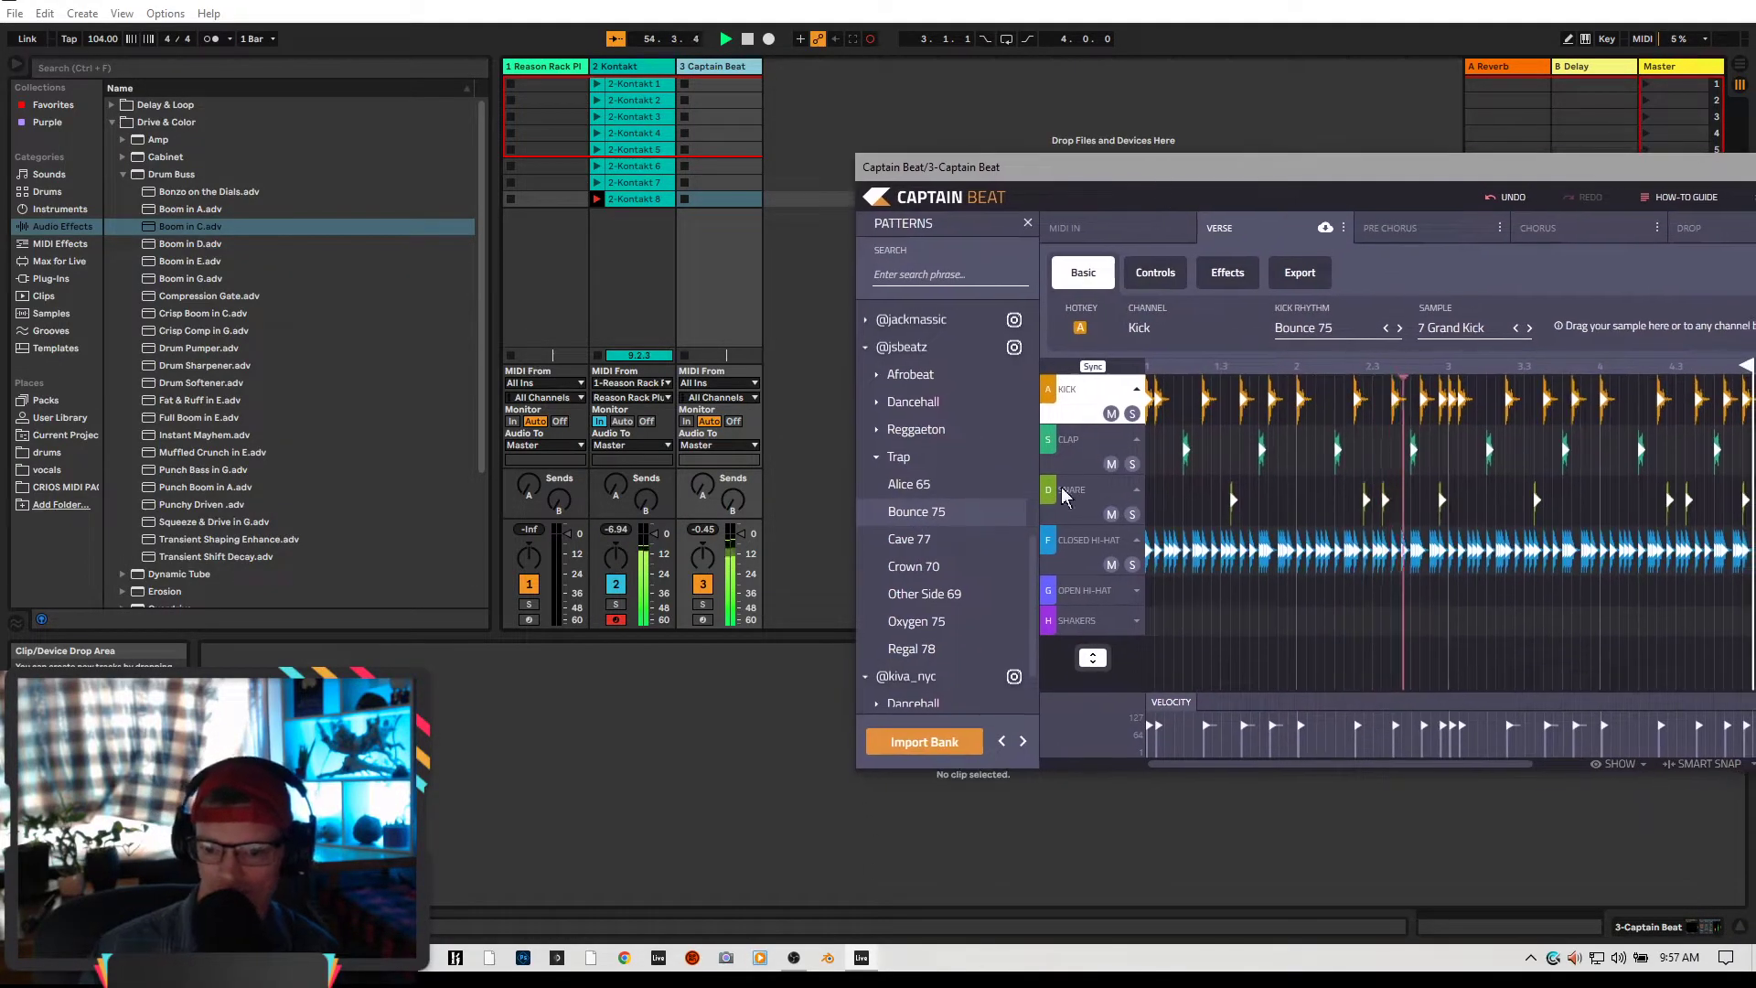
left_click(913, 565)
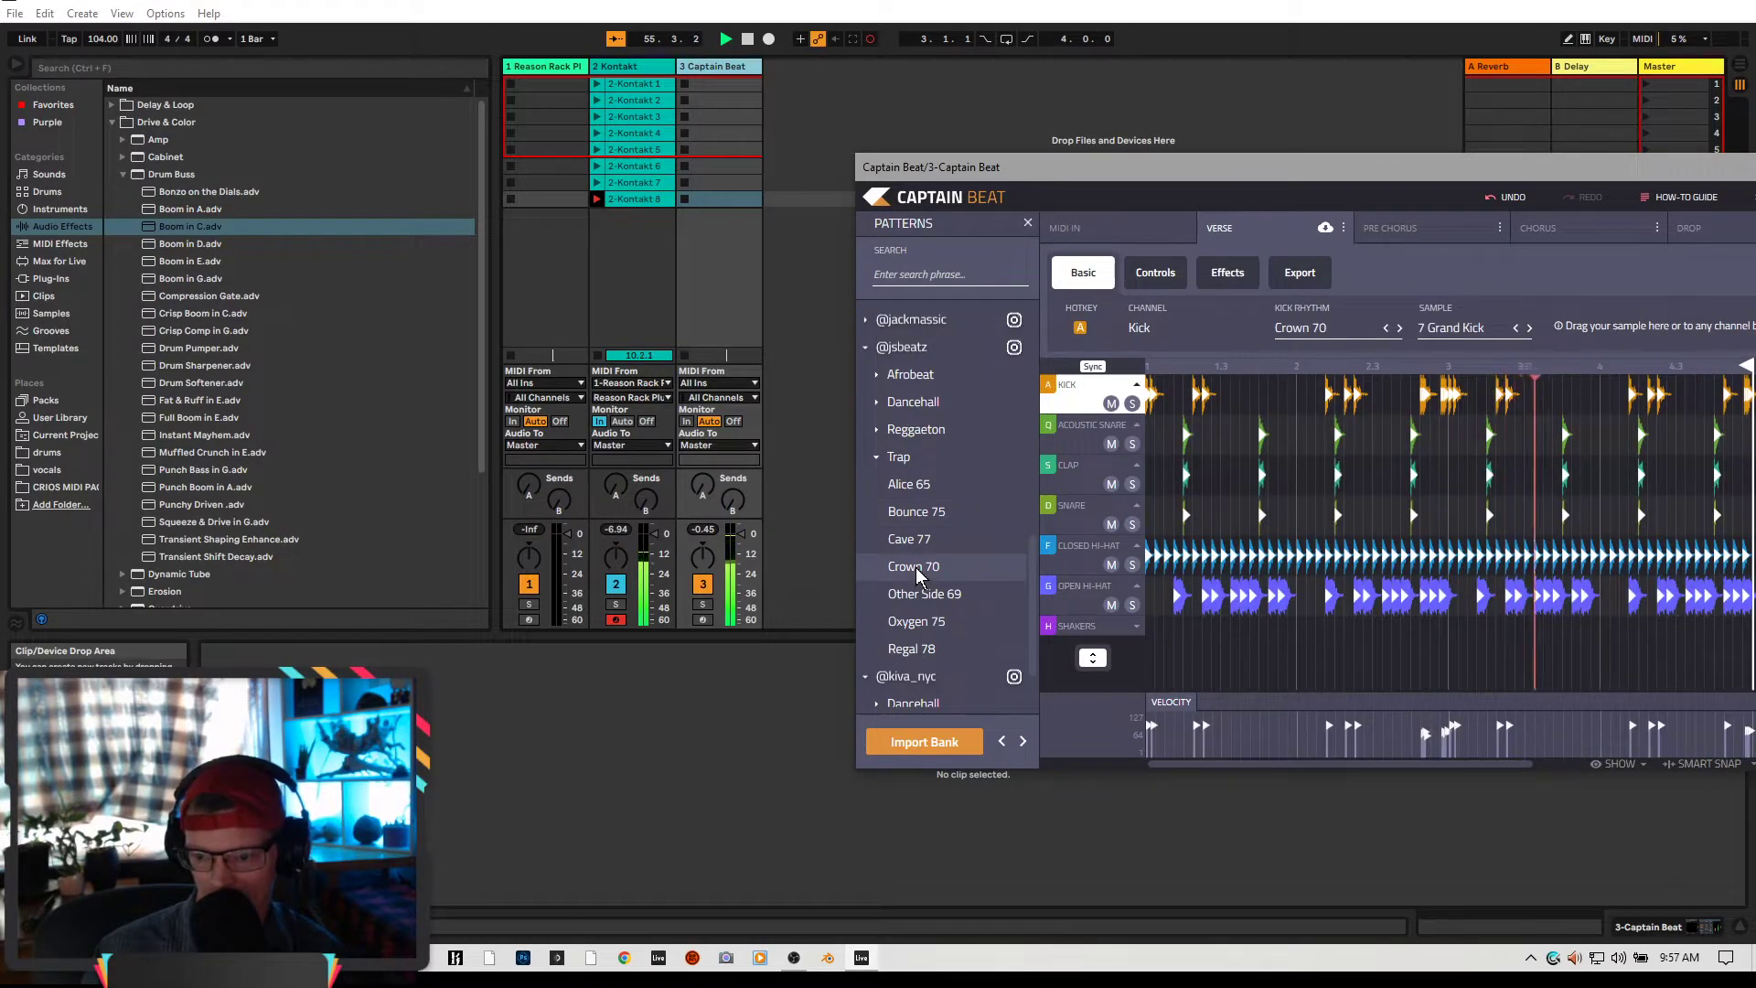
Close the pattern list and advance Captain Beat's drum kit past 707 to 808
left_click(1028, 222)
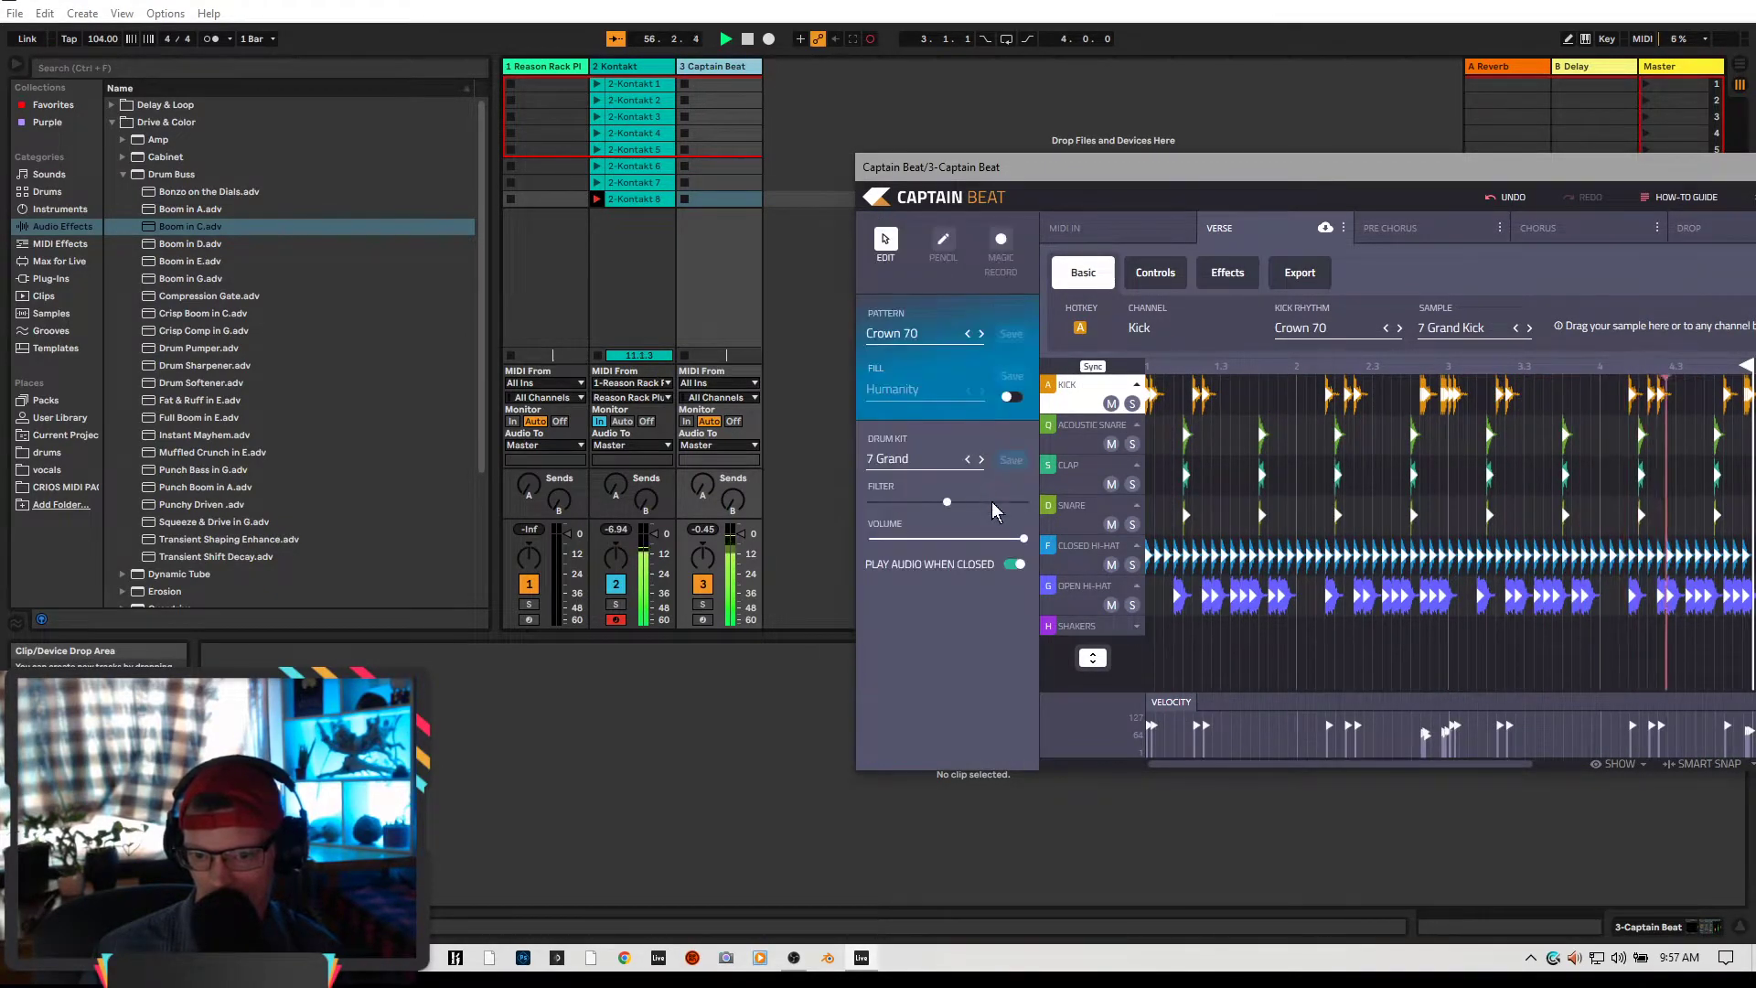
left_click(981, 459)
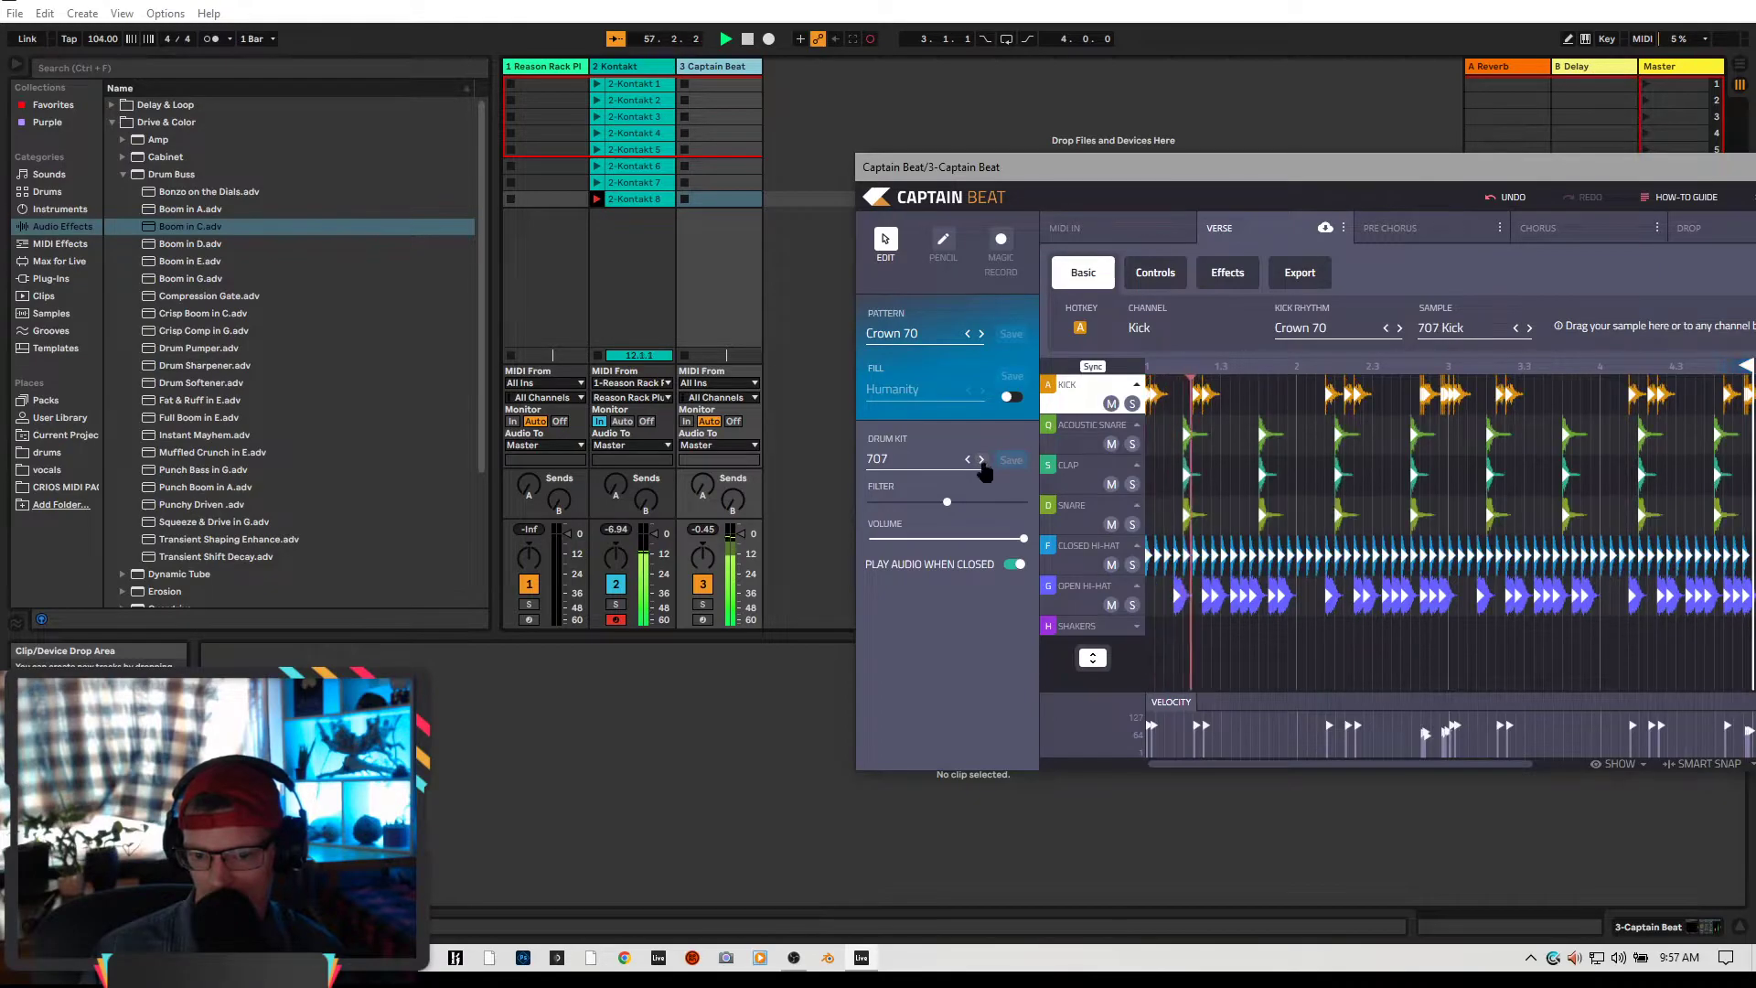
left_click(983, 461)
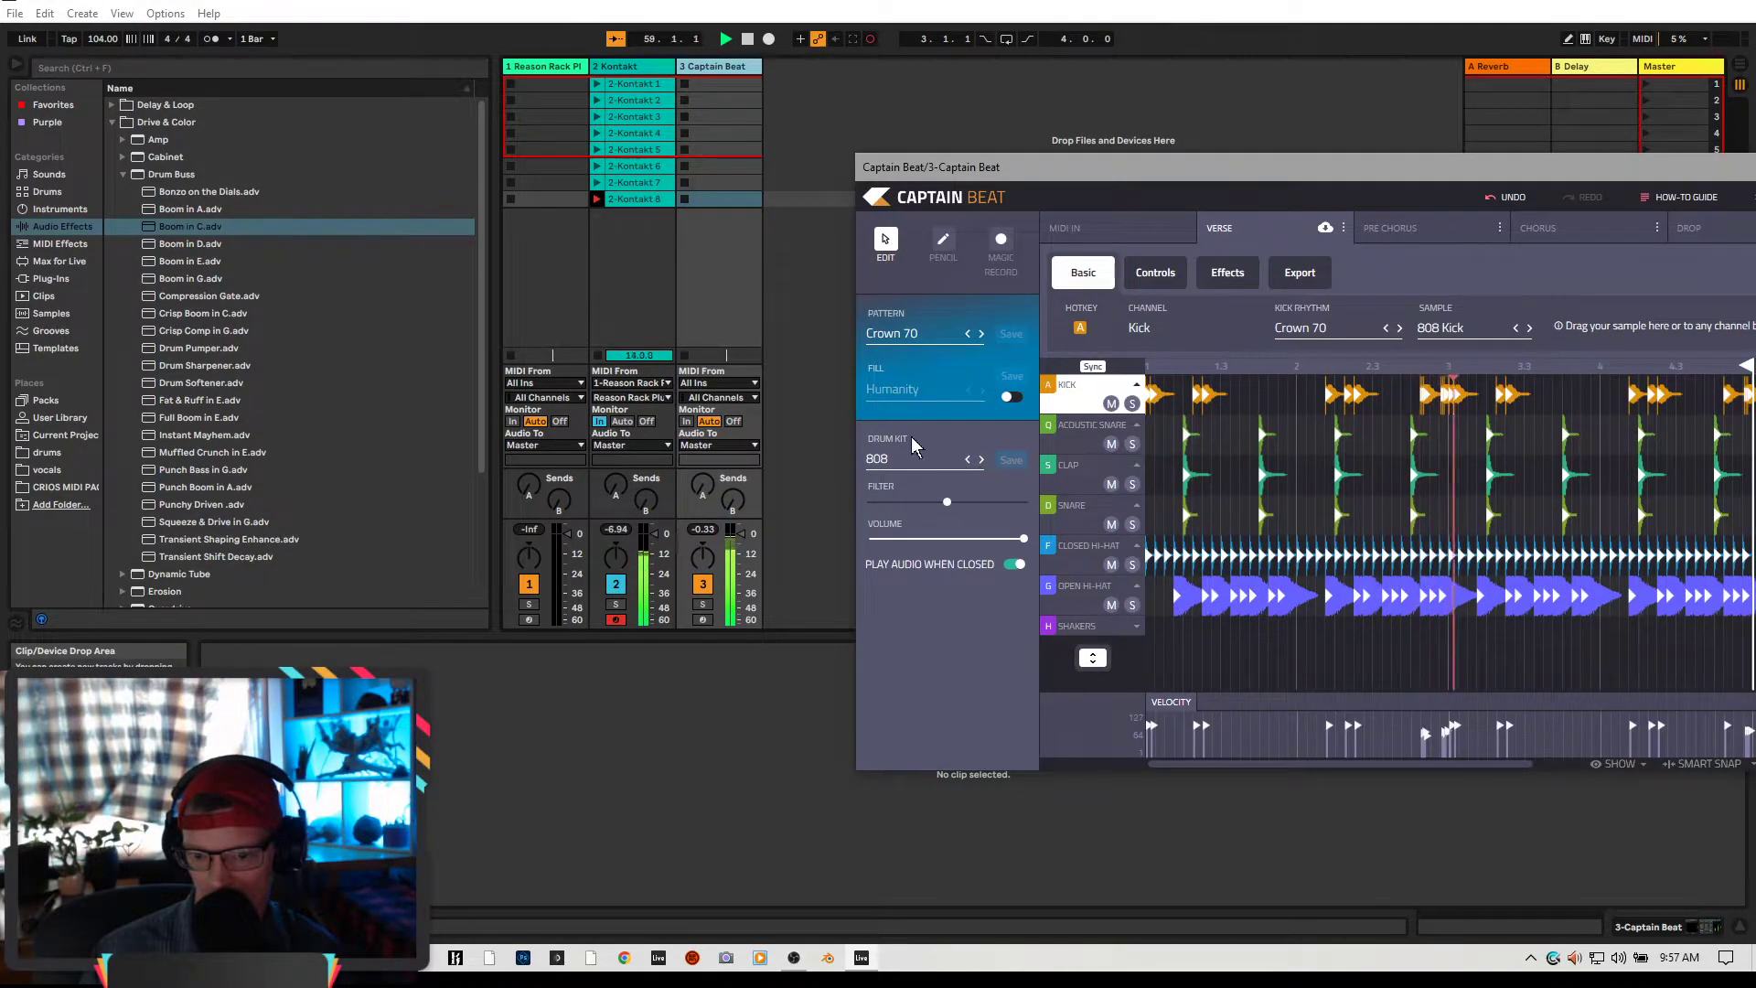
Show the Captain Beat track's devices and advance the pattern to Other Side 69
left_click(717, 68)
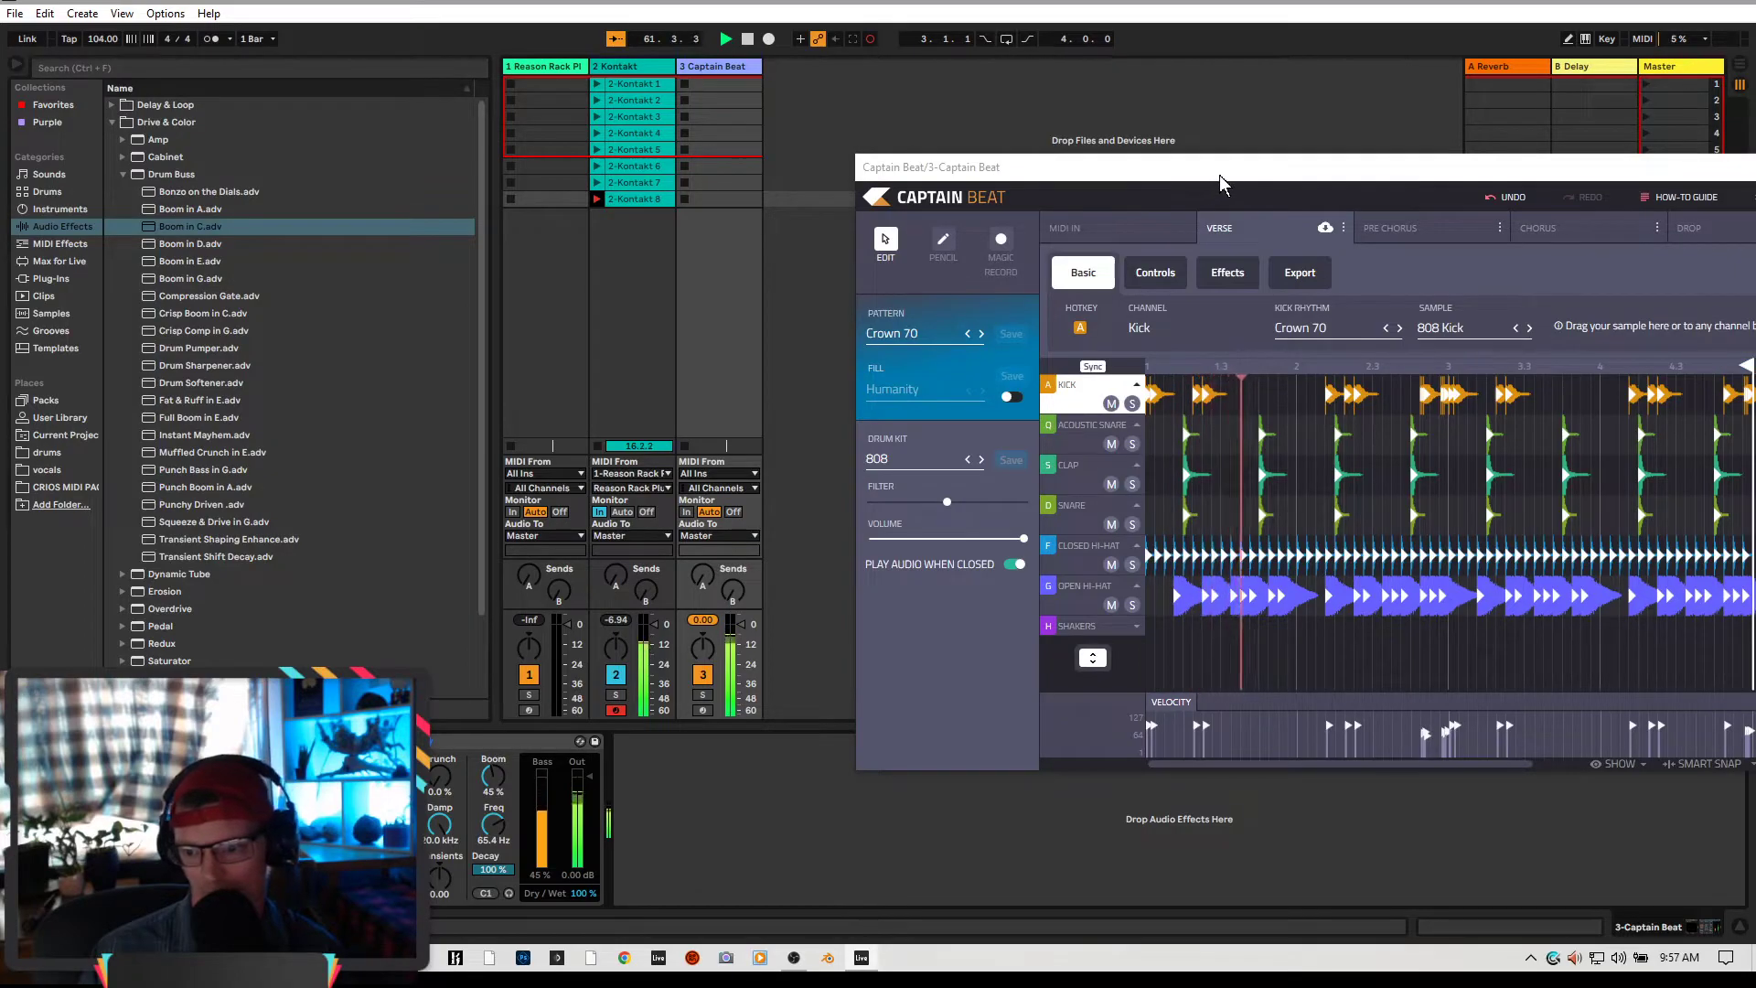
left_click(981, 334)
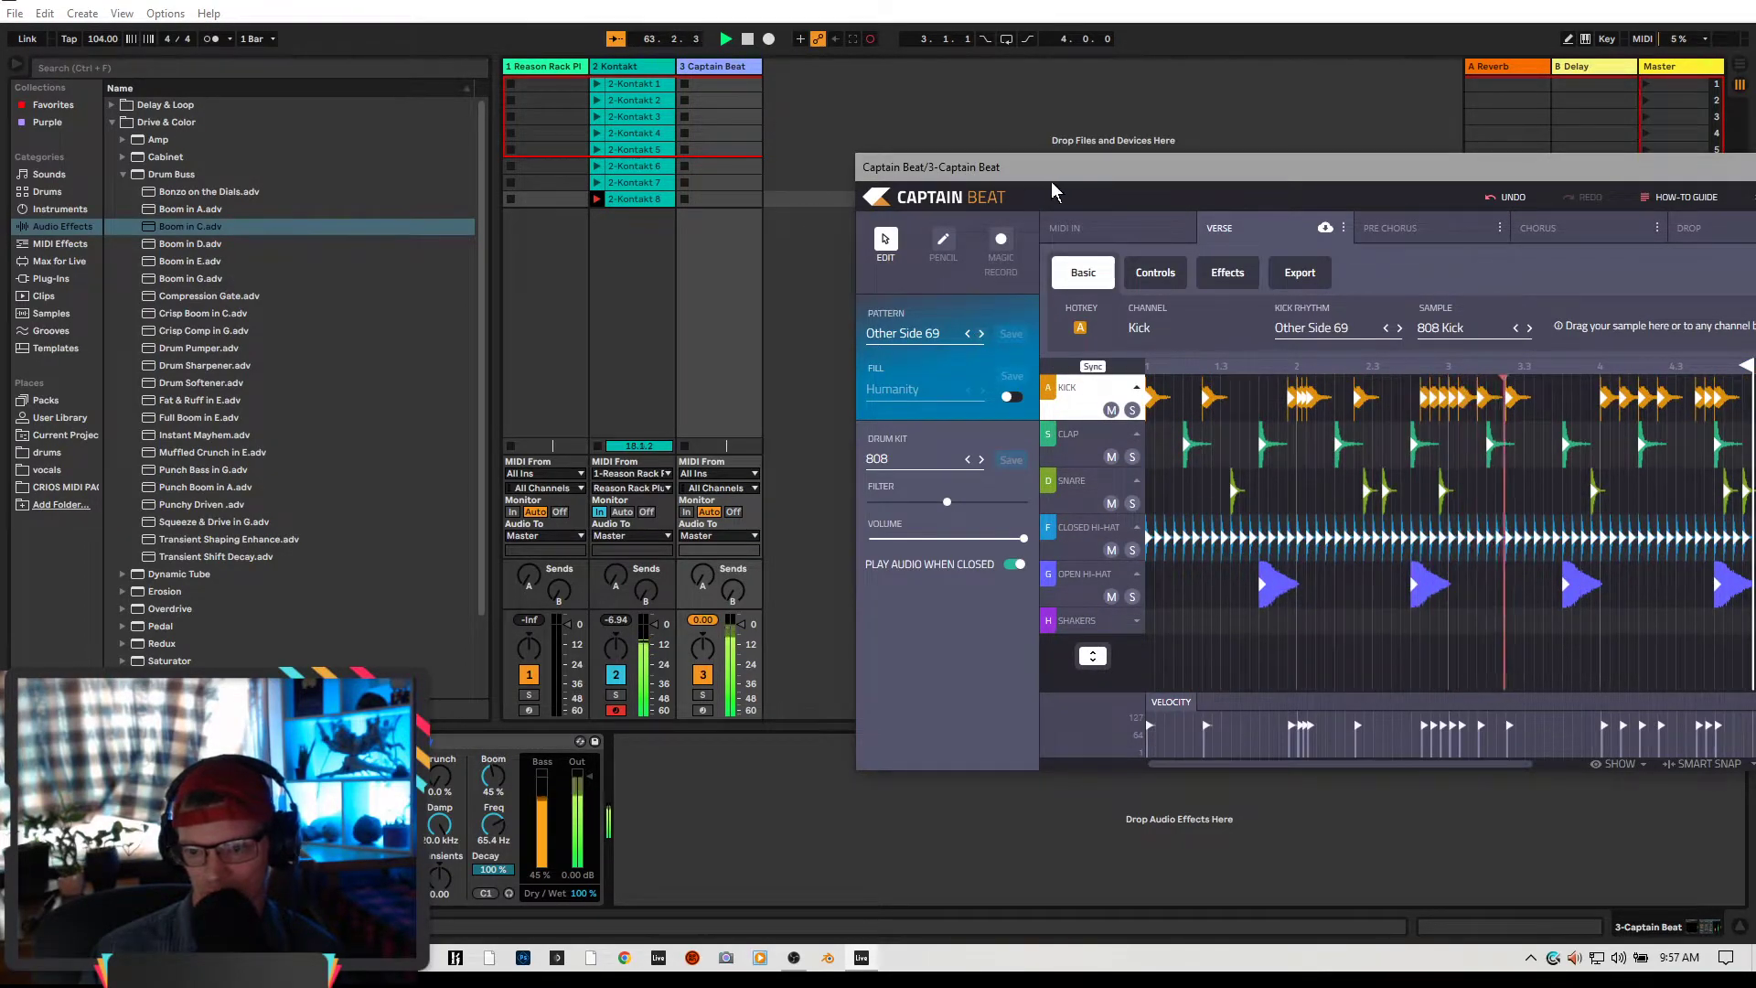
left_click_drag(1091, 171, 1110, 168)
Return to the Bassline Generator, set its pattern pad to OnBeat 41 and OffBeat 36, and stop playback
left_click(510, 198)
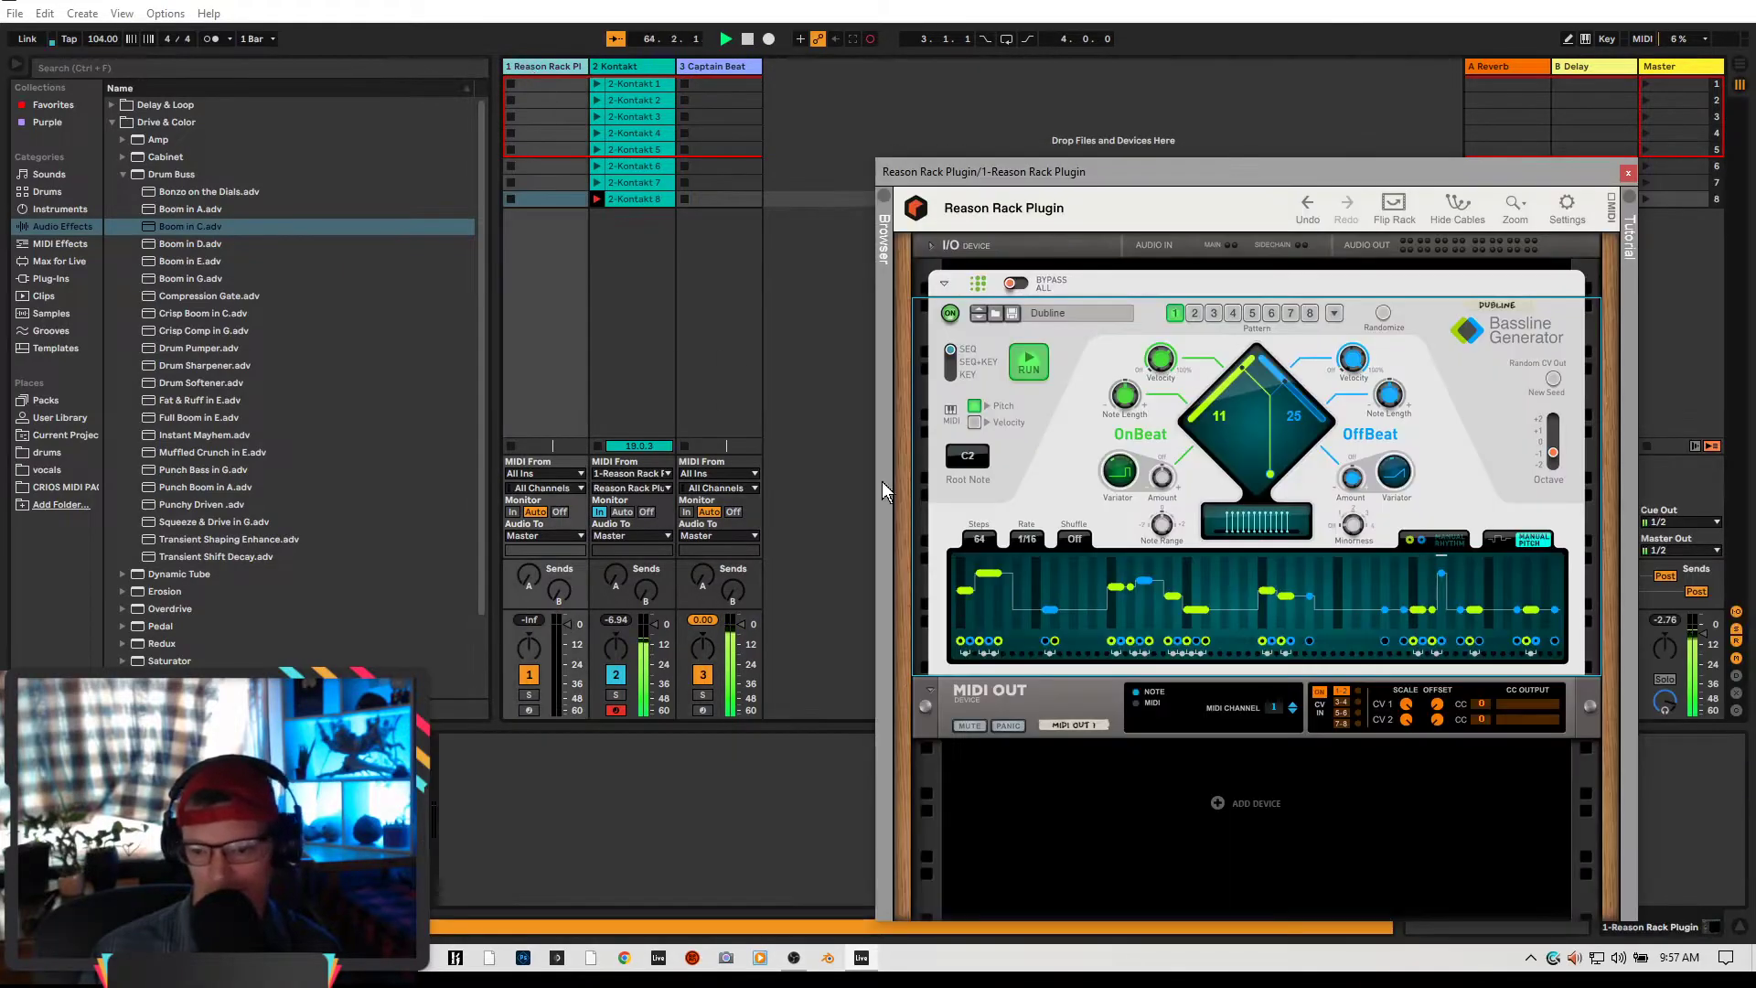
left_click_drag(1255, 450, 1253, 432)
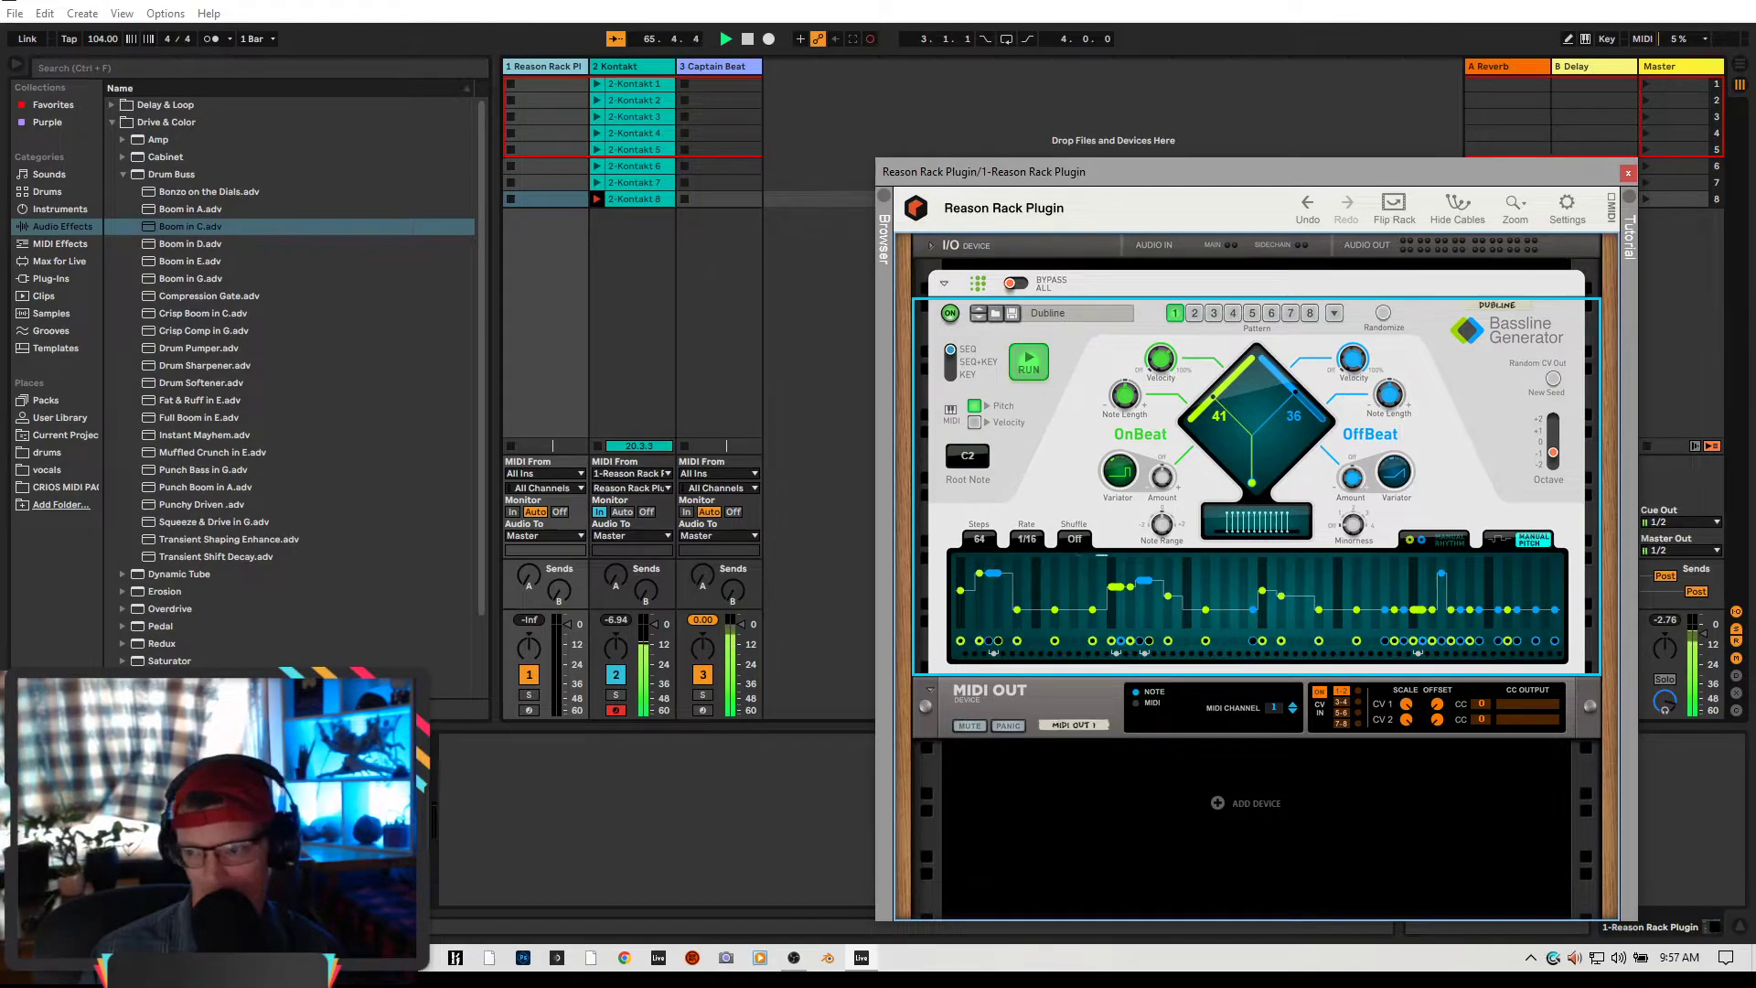
right_click(1683, 198)
left_click(716, 305)
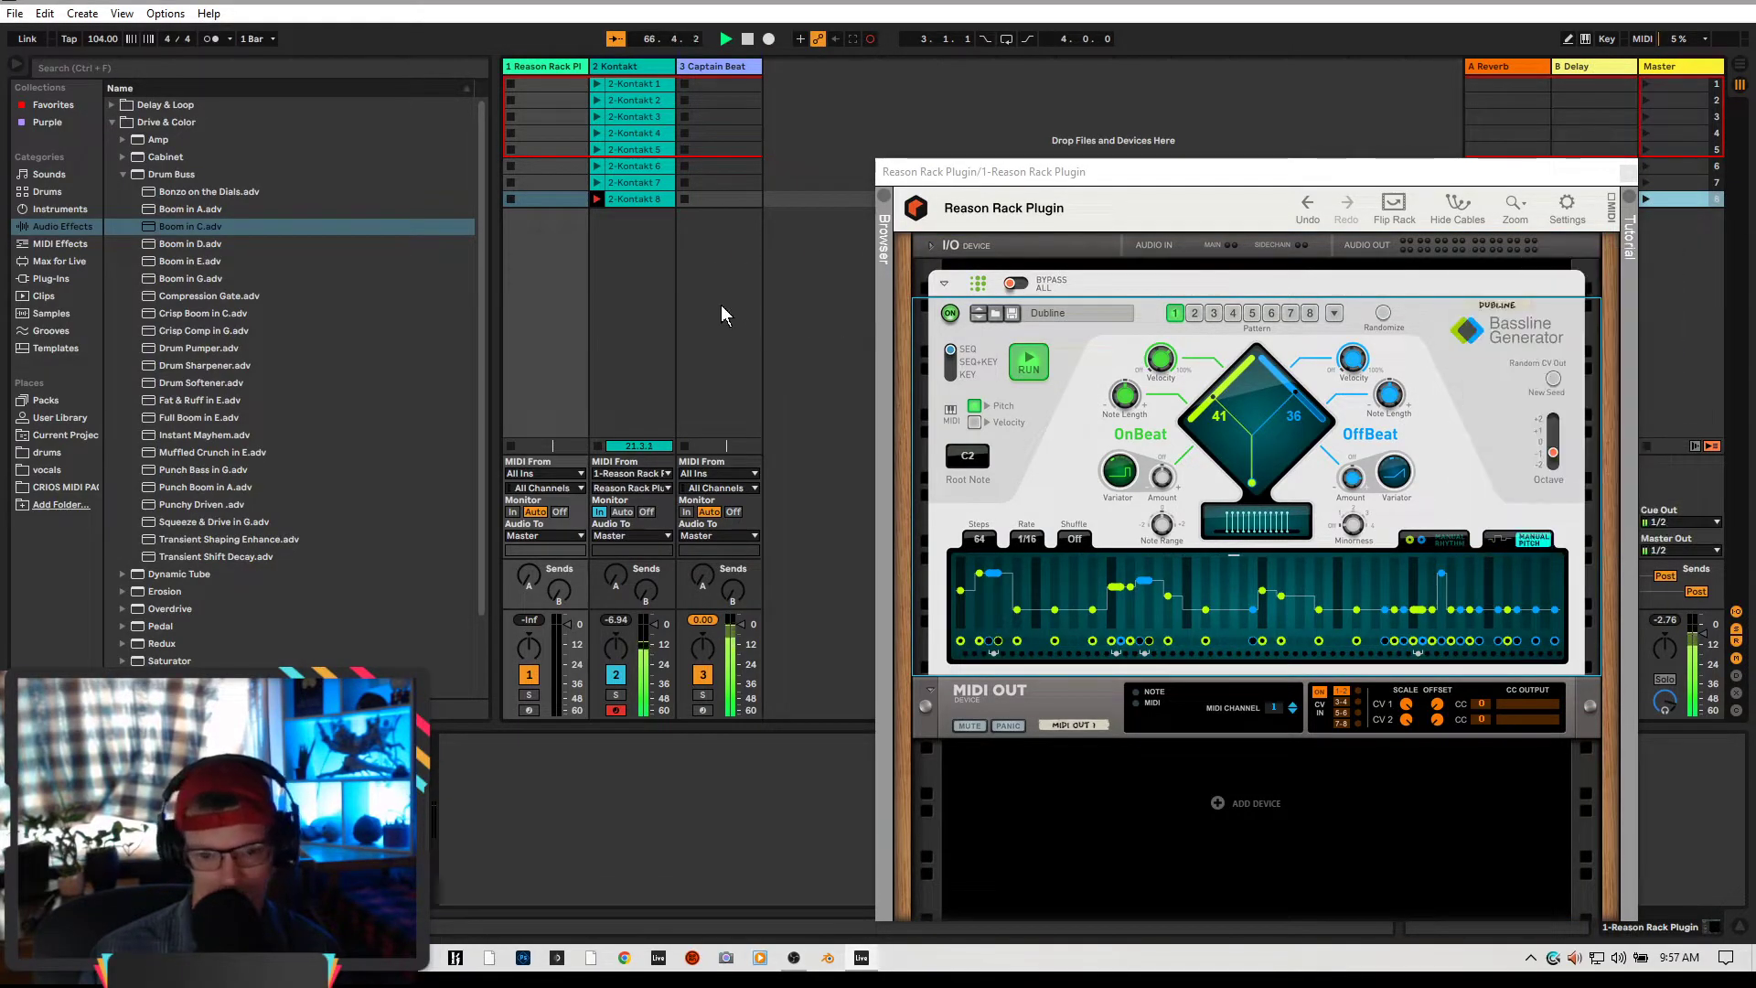
left_click(747, 39)
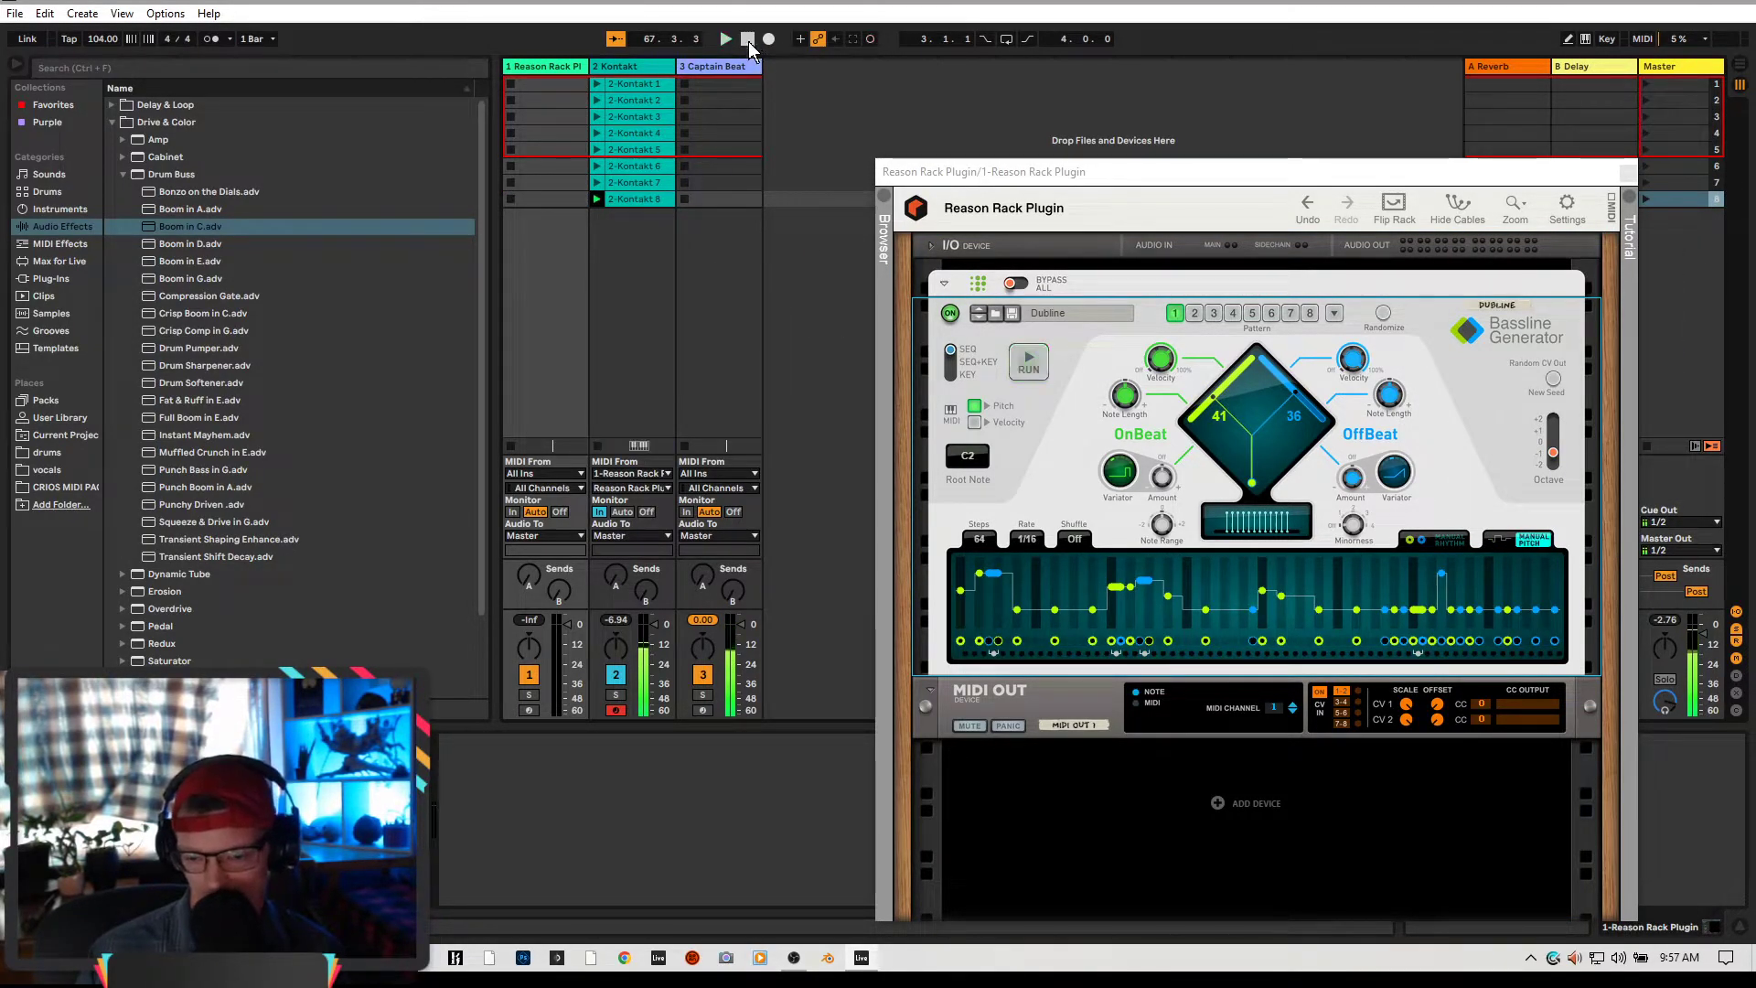
left_click_drag(1308, 166, 732, 93)
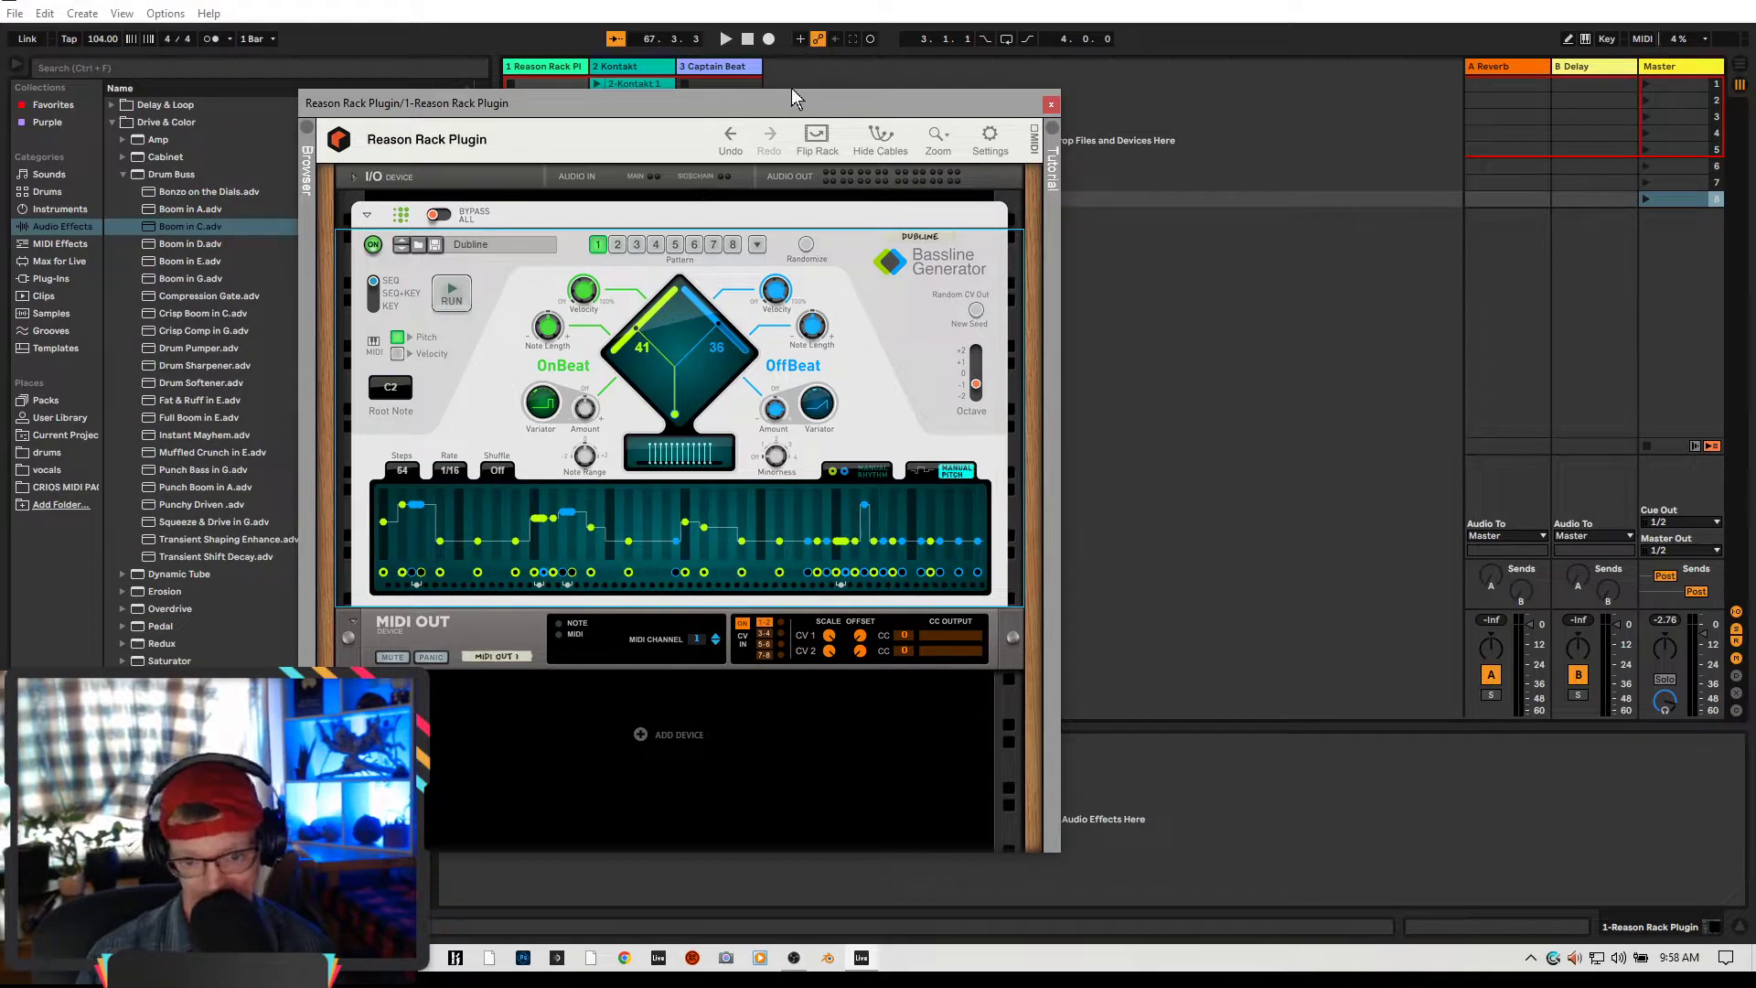
left_click_drag(832, 102, 1353, 118)
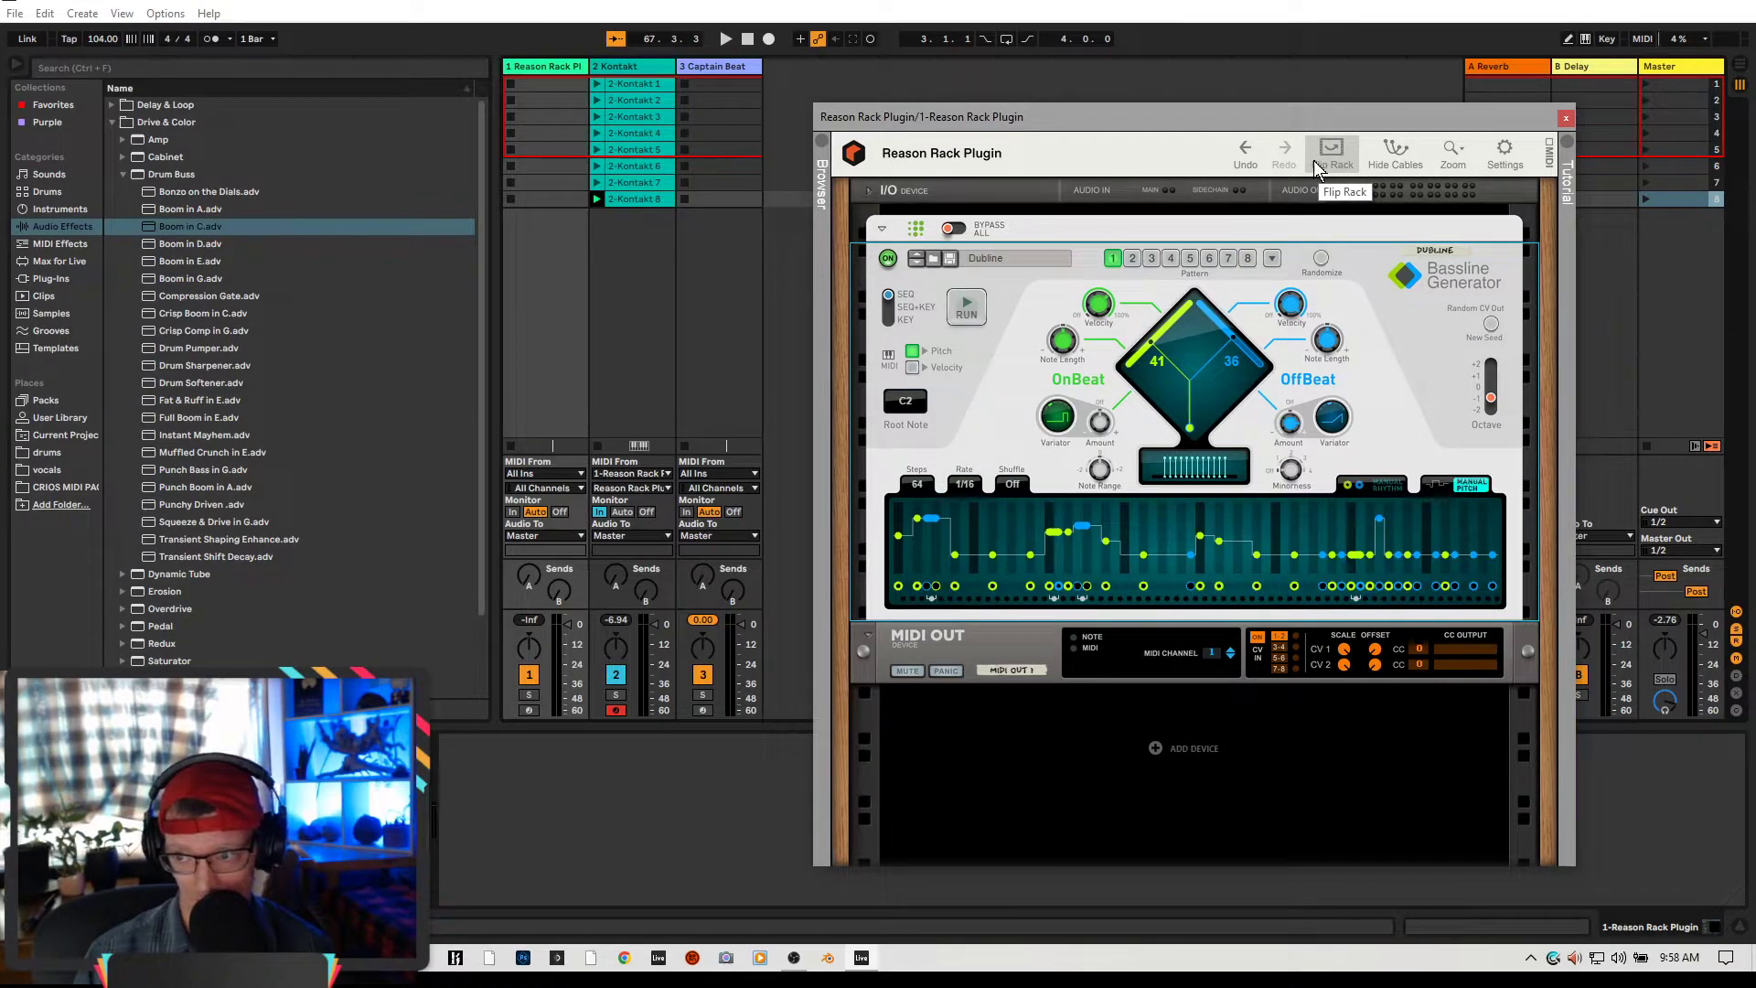
left_click_drag(1142, 116, 825, 69)
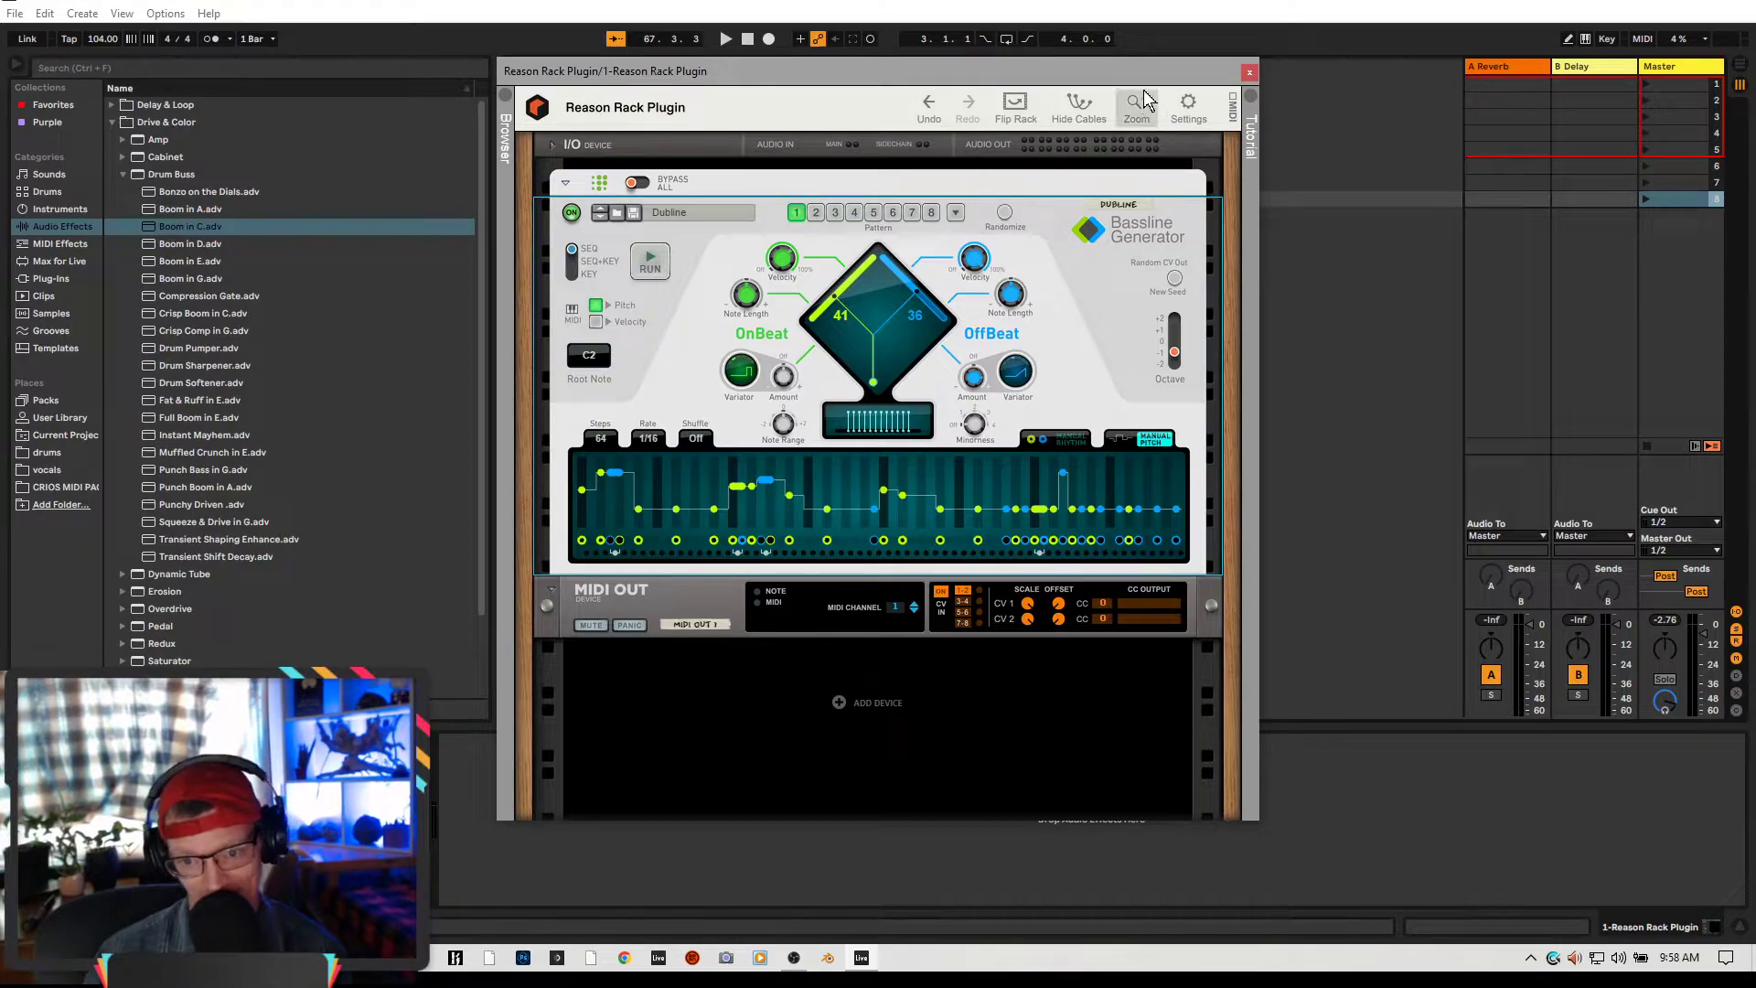
left_click_drag(1064, 75, 865, 182)
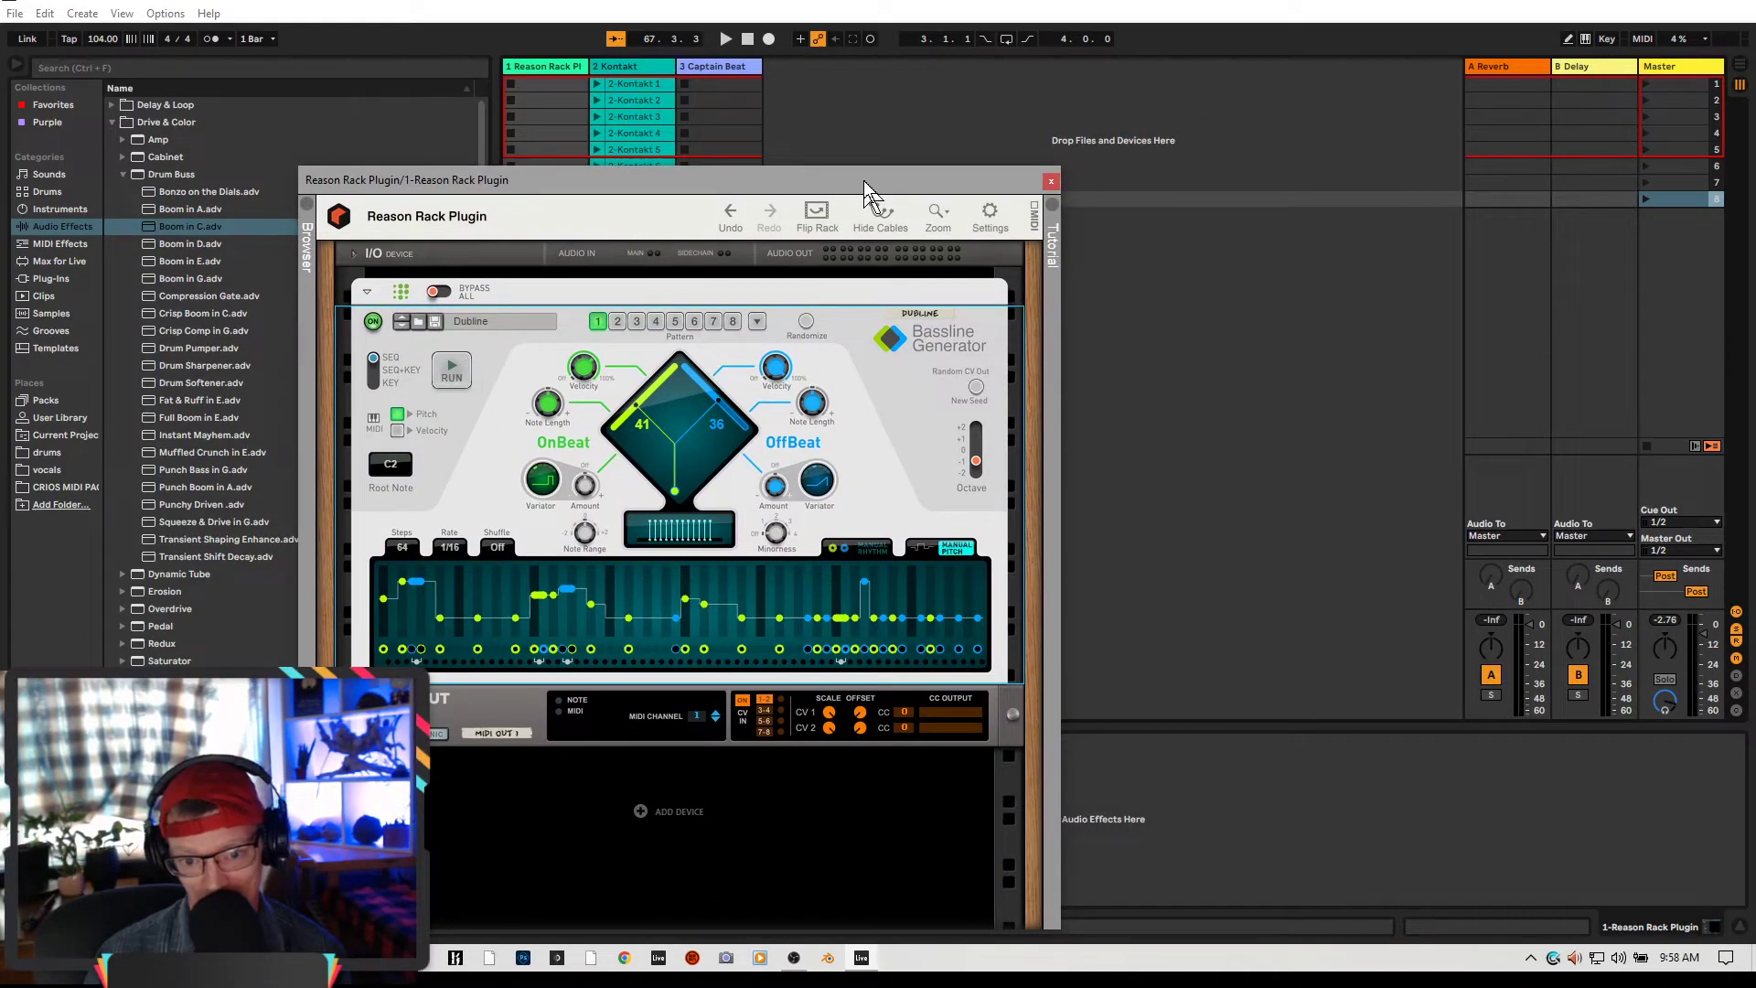
Move the Reason Rack window clear of the clip slots and insert two MIDI tracks after Captain Beat
left_click_drag(863, 179, 877, 309)
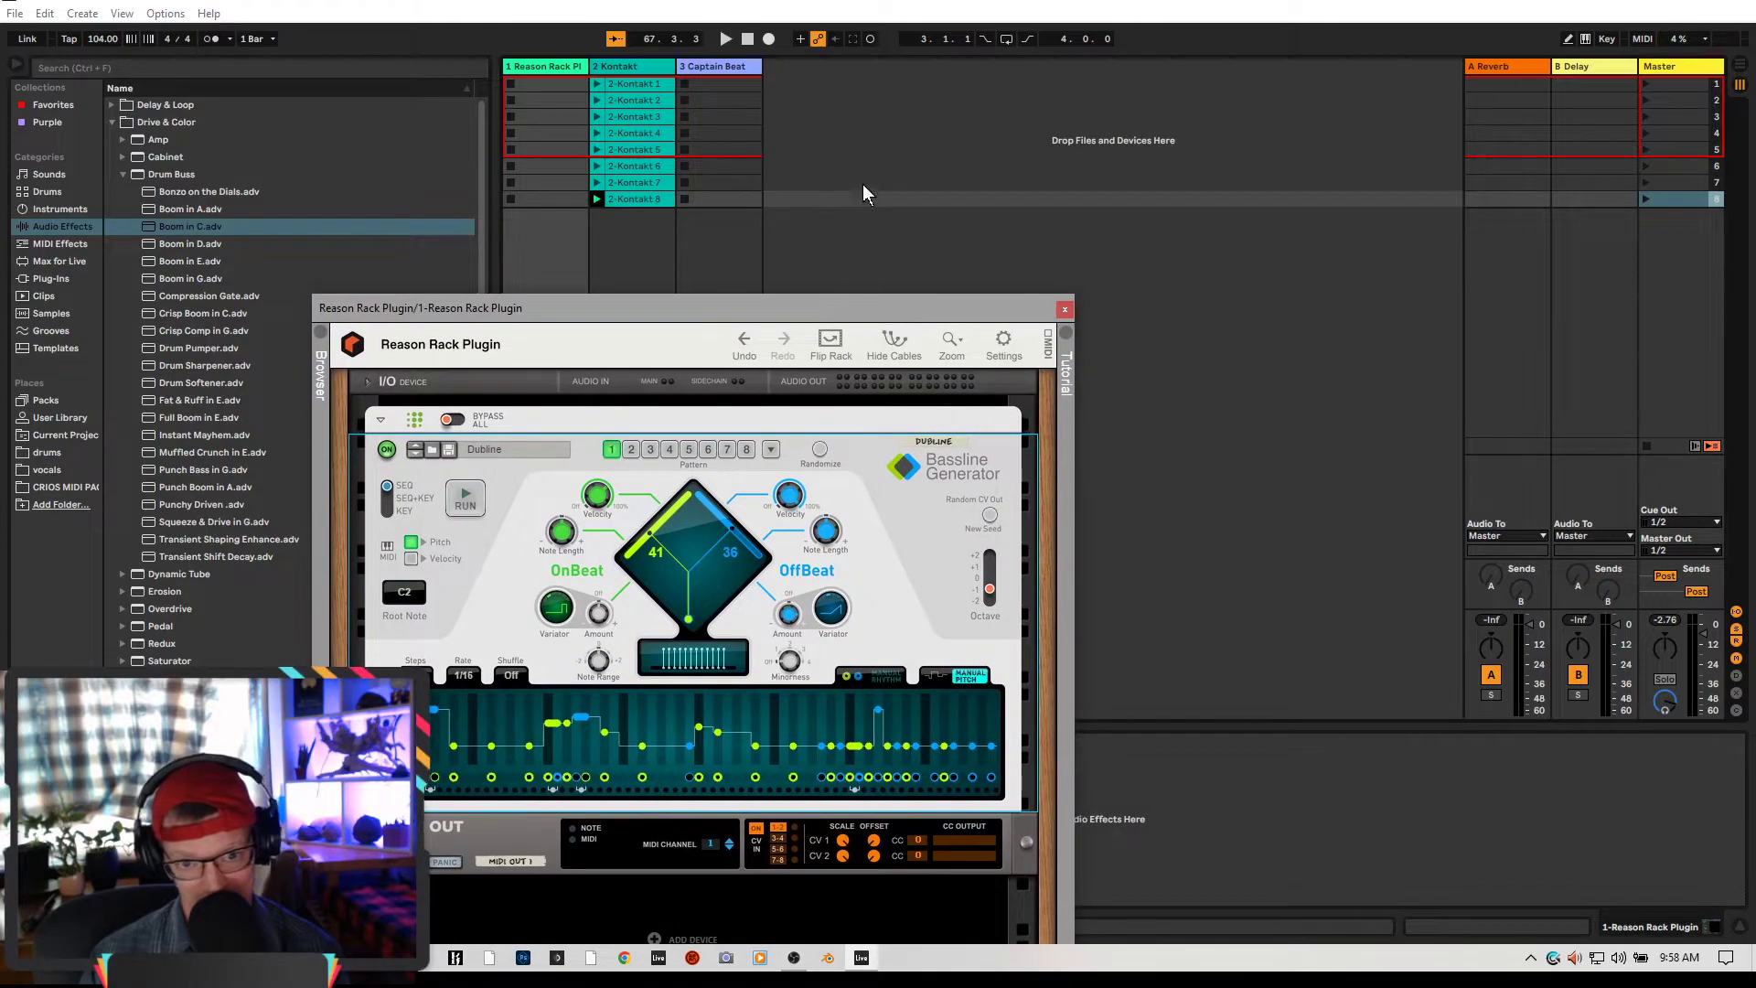
right_click(866, 148)
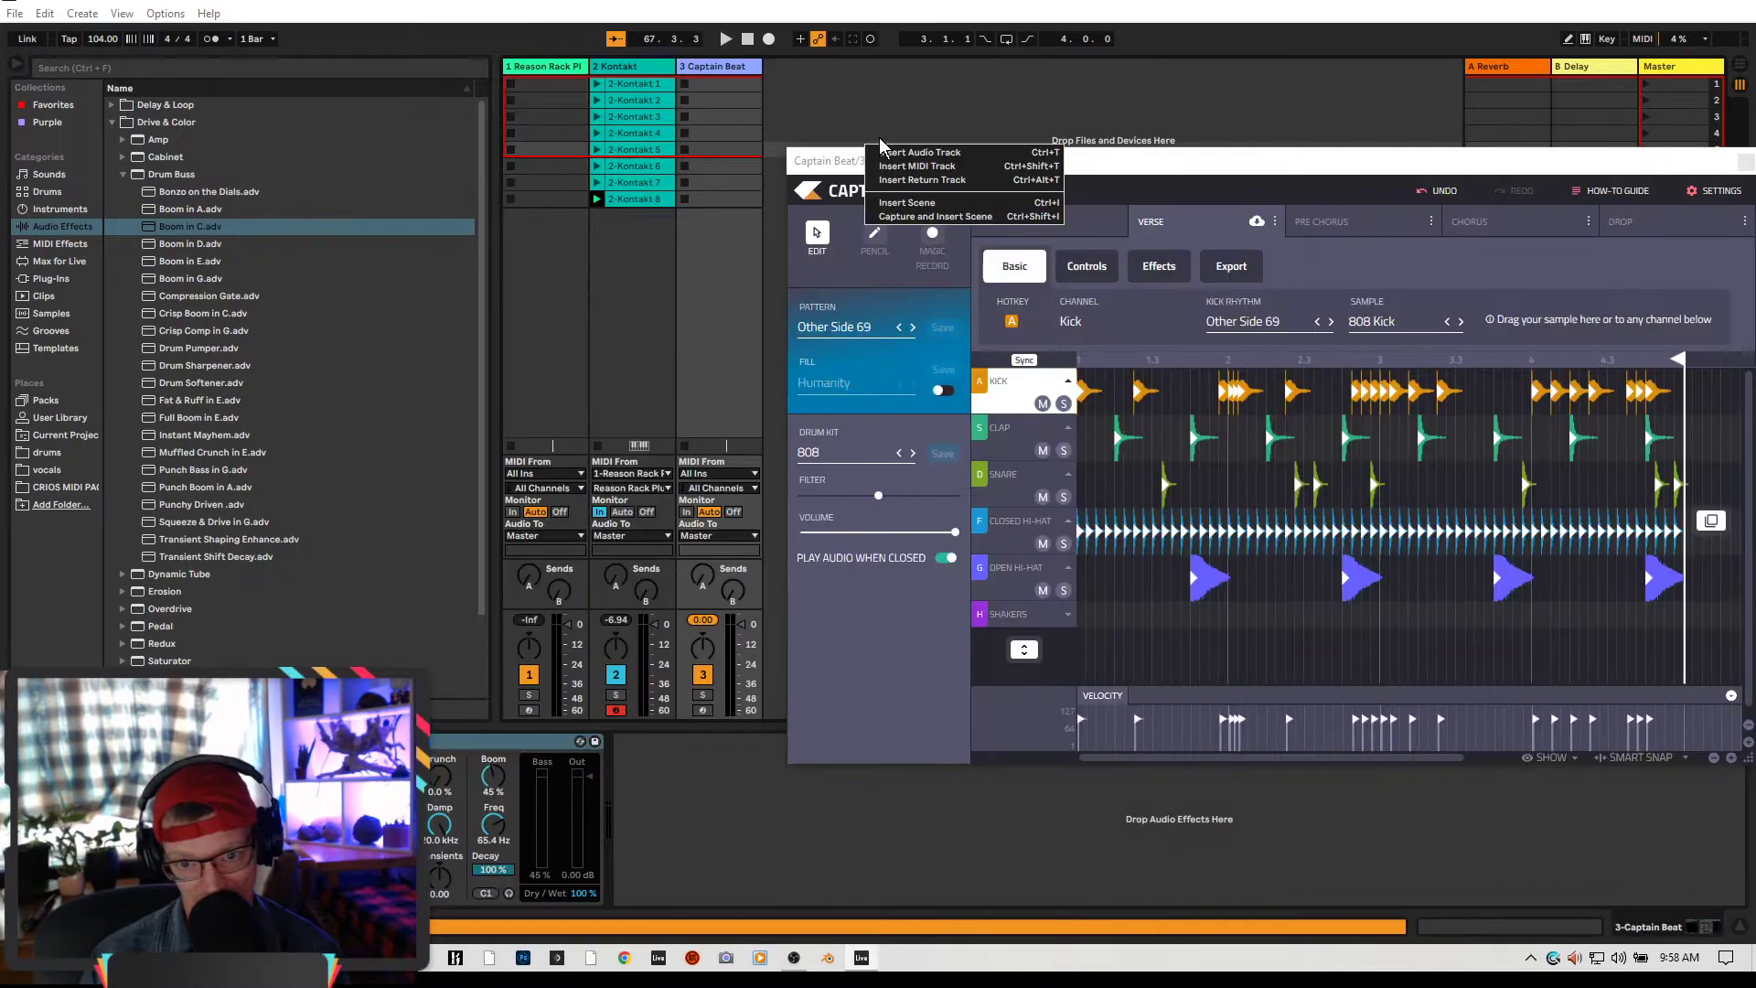
left_click(924, 166)
right_click(955, 119)
left_click(1012, 143)
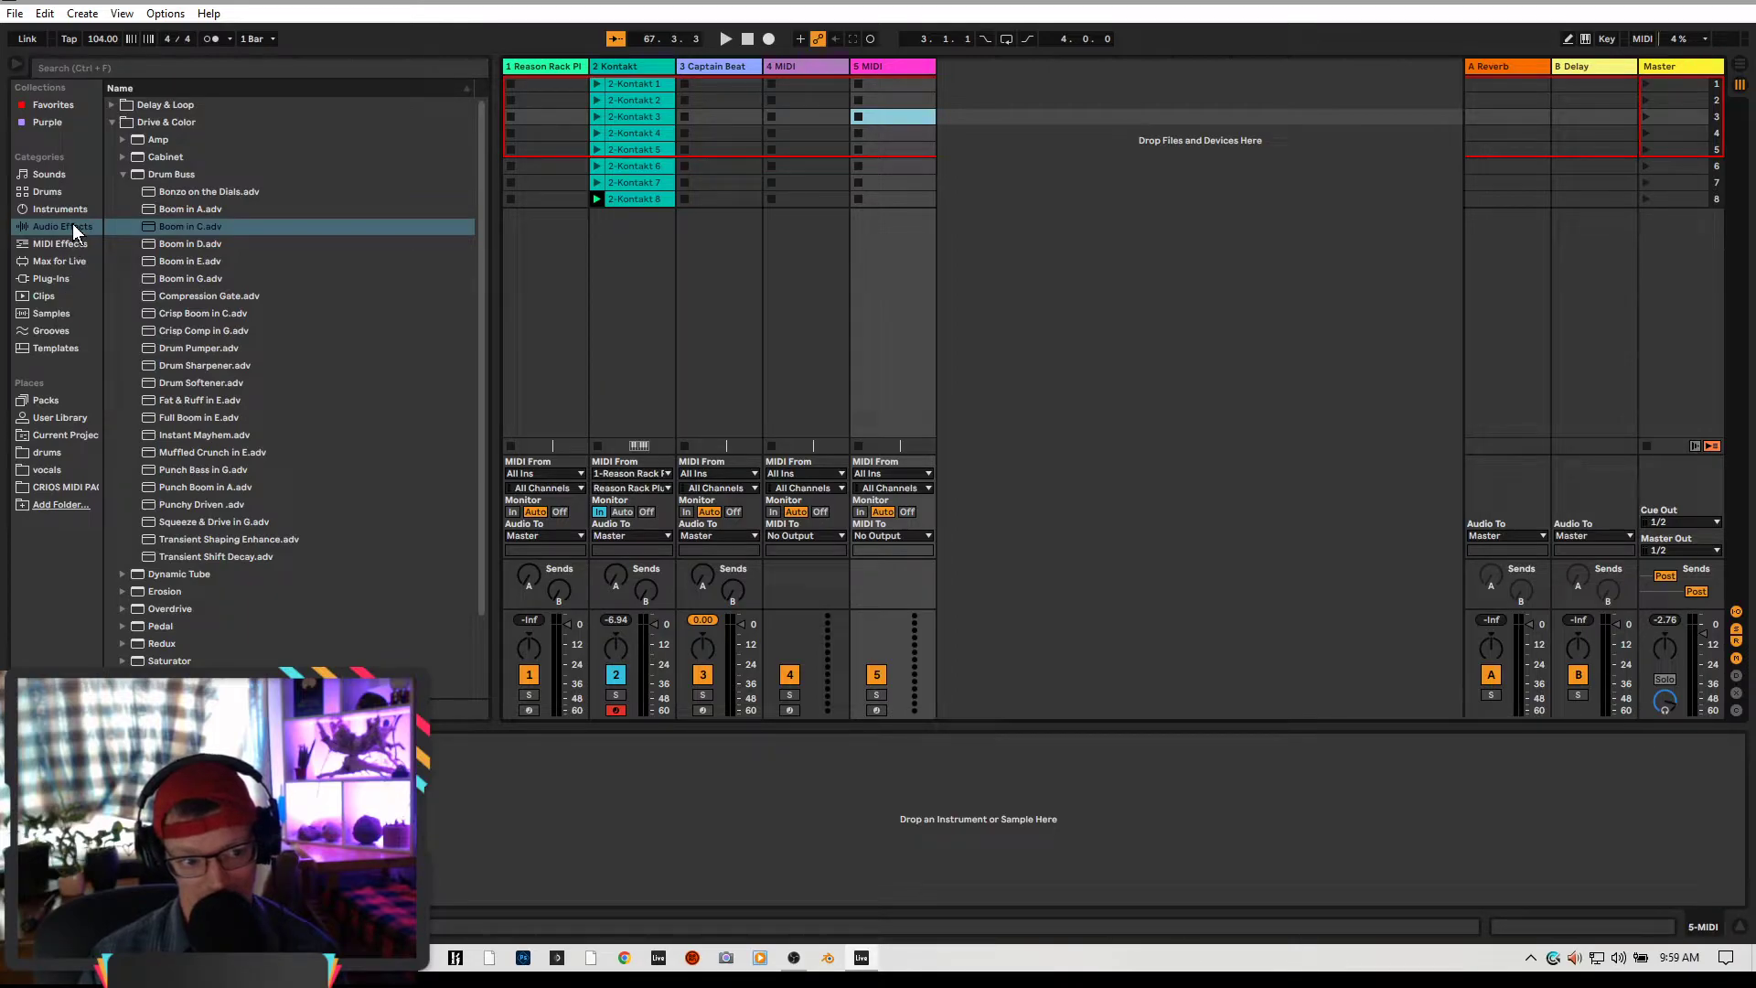
Load the Addictive Keys VST plug-in onto the second new MIDI track, track 5
left_click(64, 277)
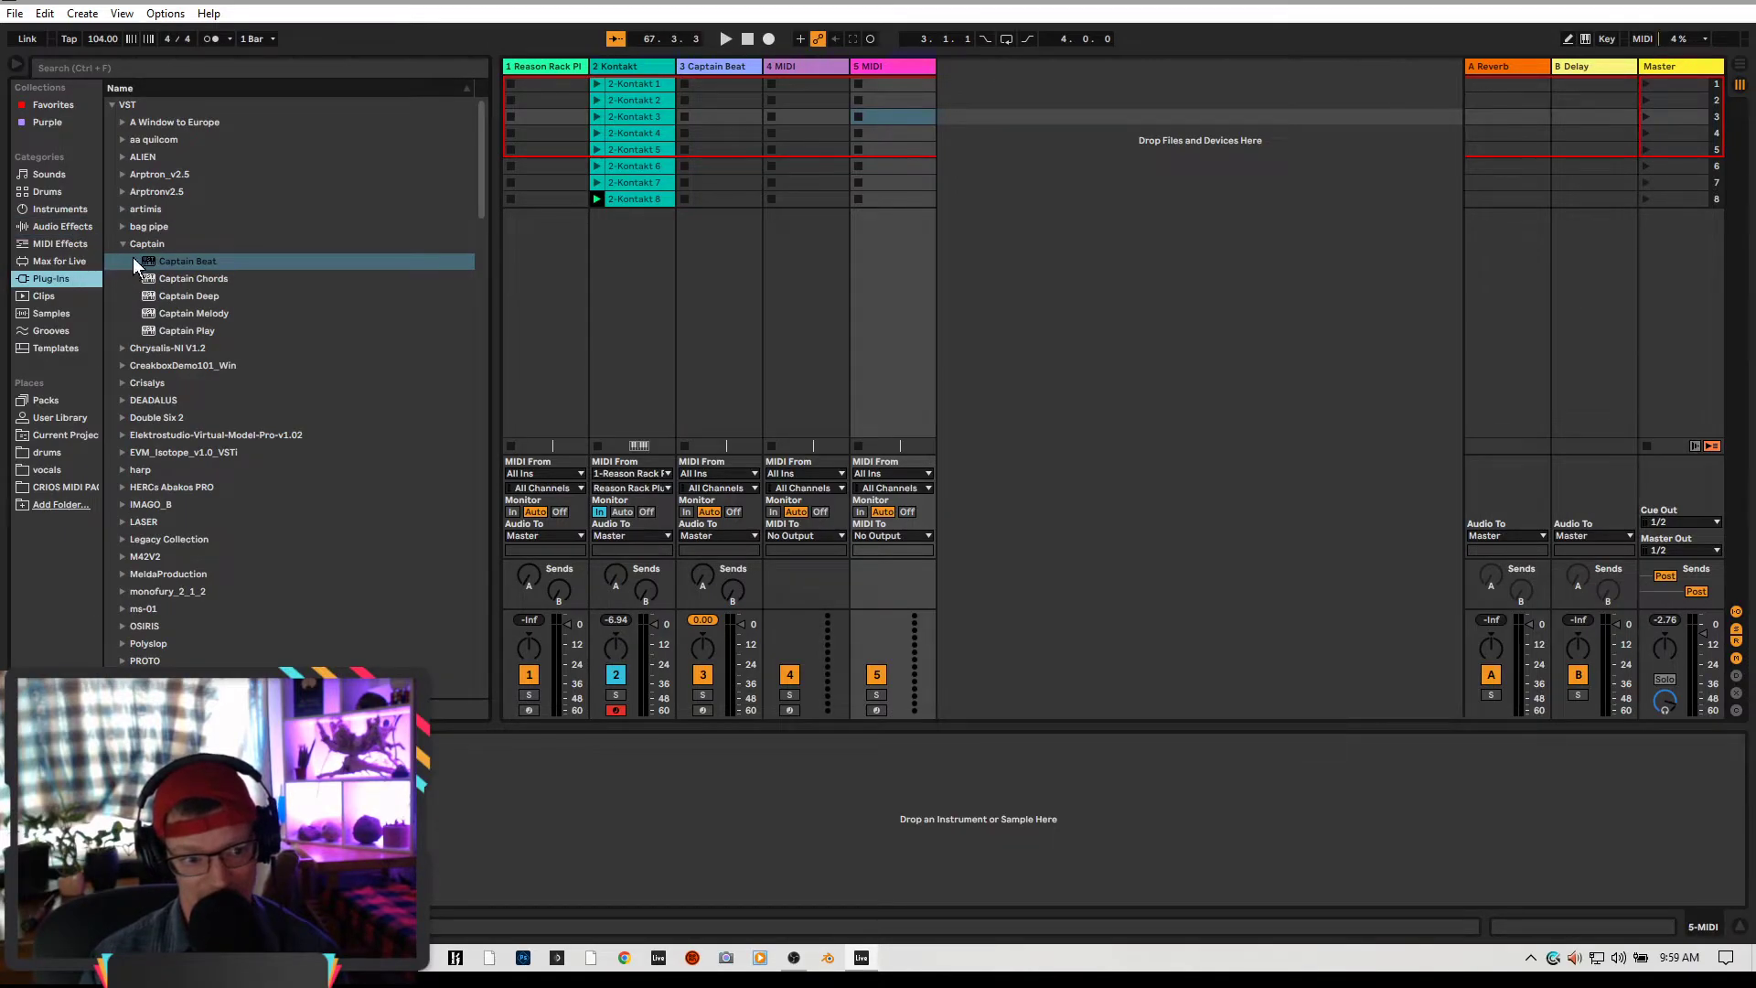
scroll(199, 434, "down", 2)
scroll(200, 433, "up", 2)
scroll(188, 518, "down", 9)
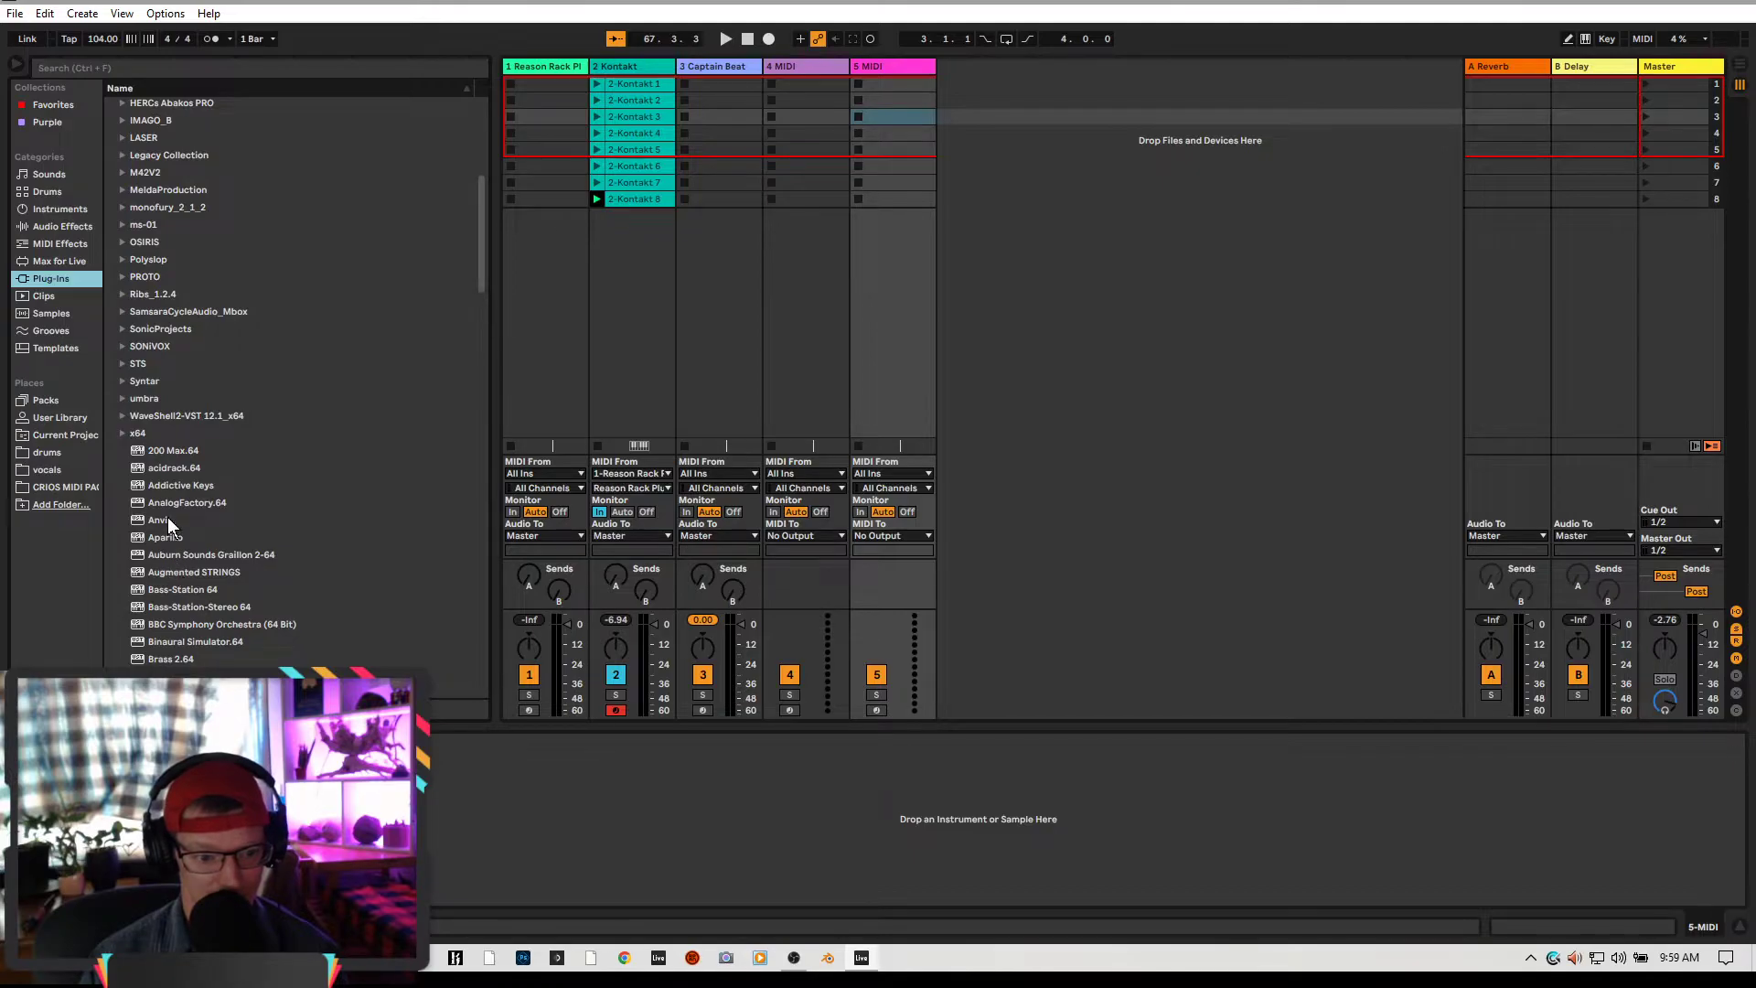
left_click_drag(174, 486, 870, 398)
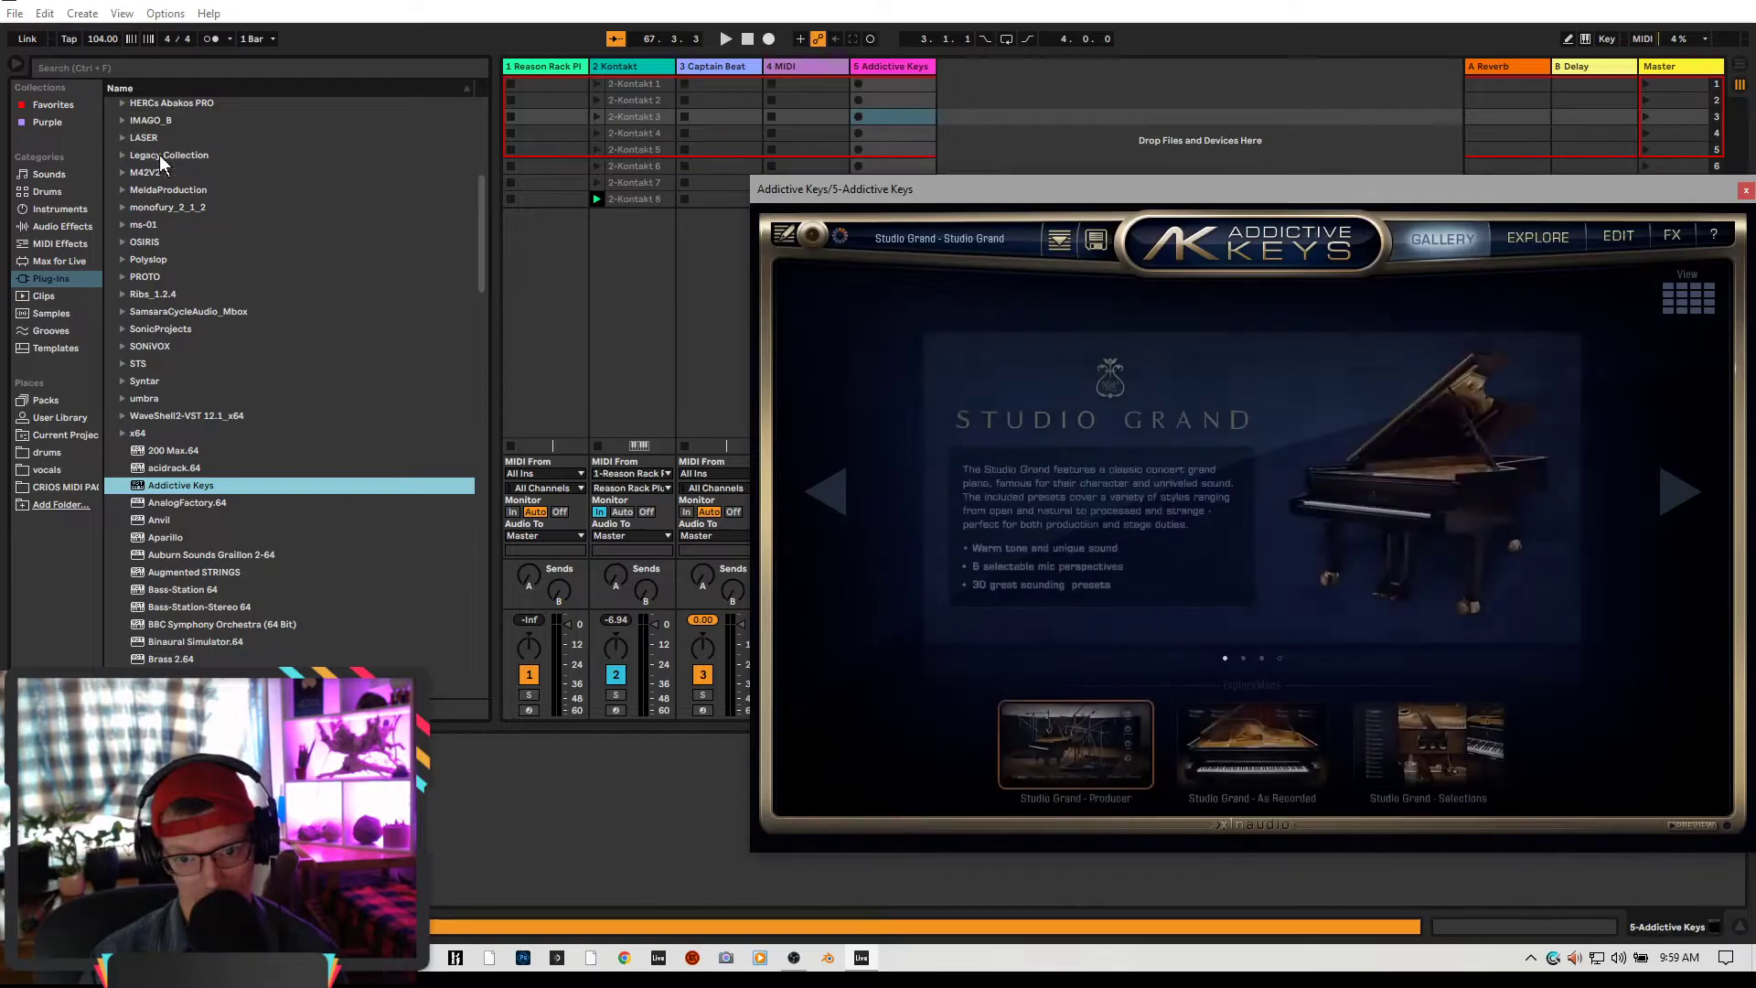
Load the VST3 Reason Rack Plugin from Reason Studios onto the empty MIDI track 4
scroll(152, 174, "up", 9)
left_click(111, 104)
left_click(112, 122)
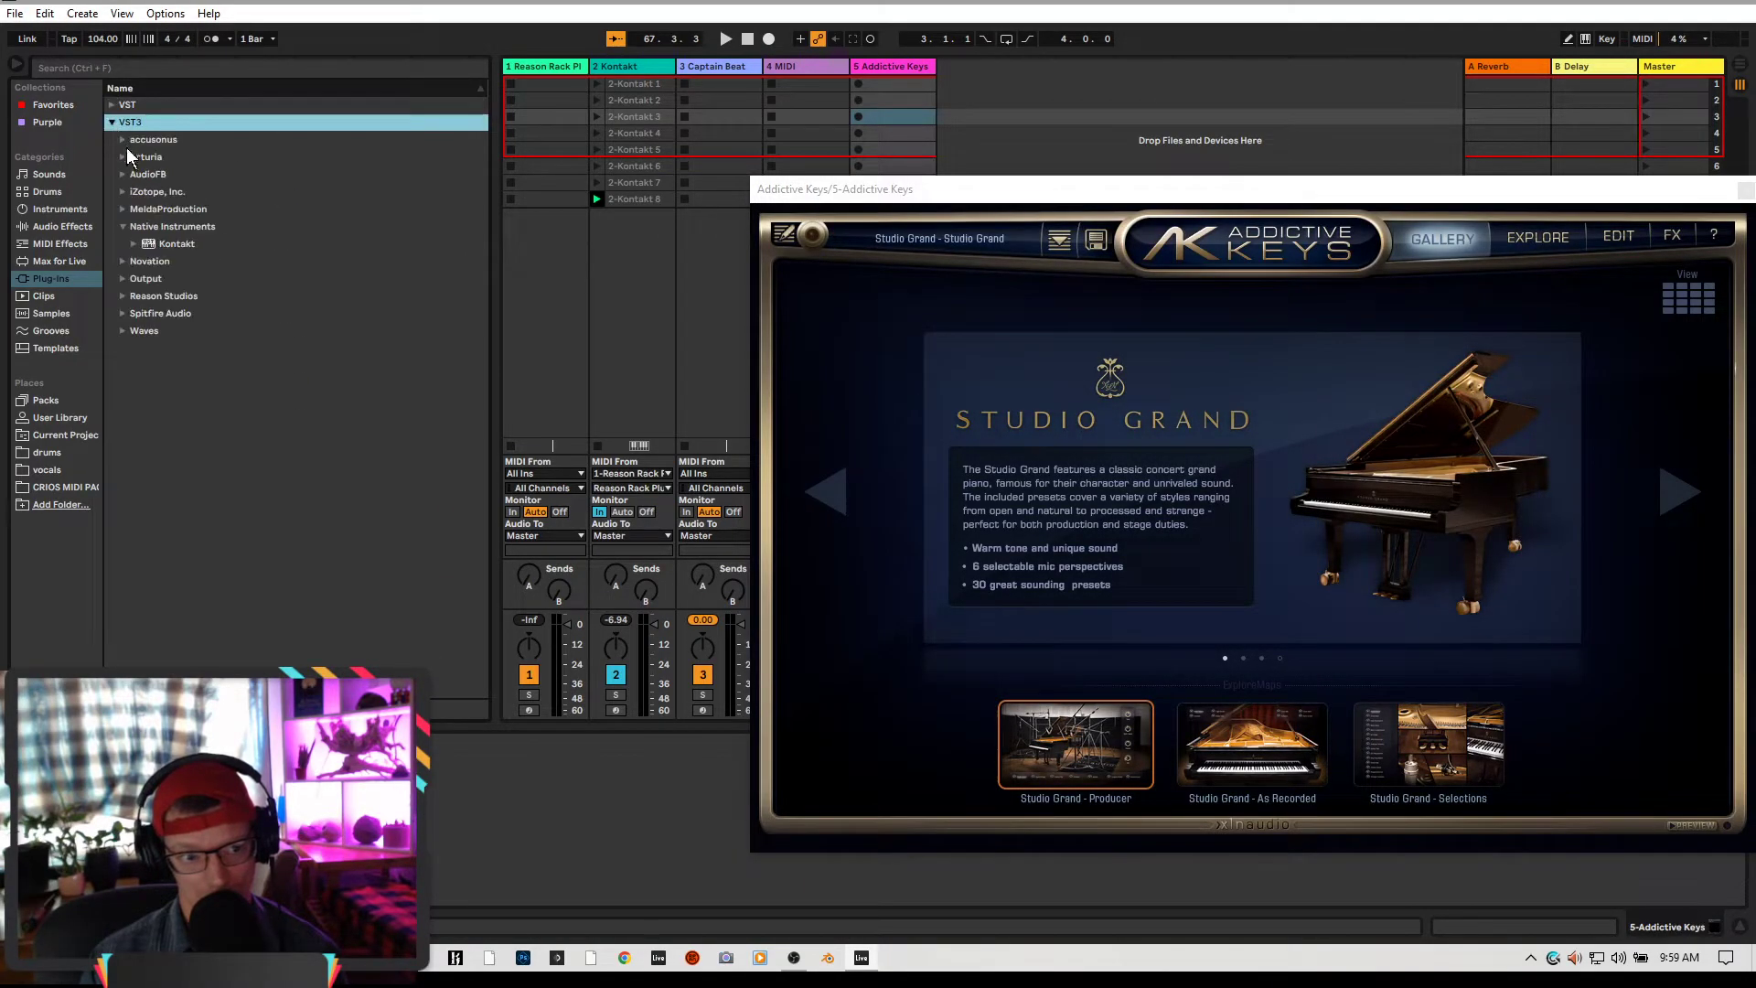
left_click(123, 294)
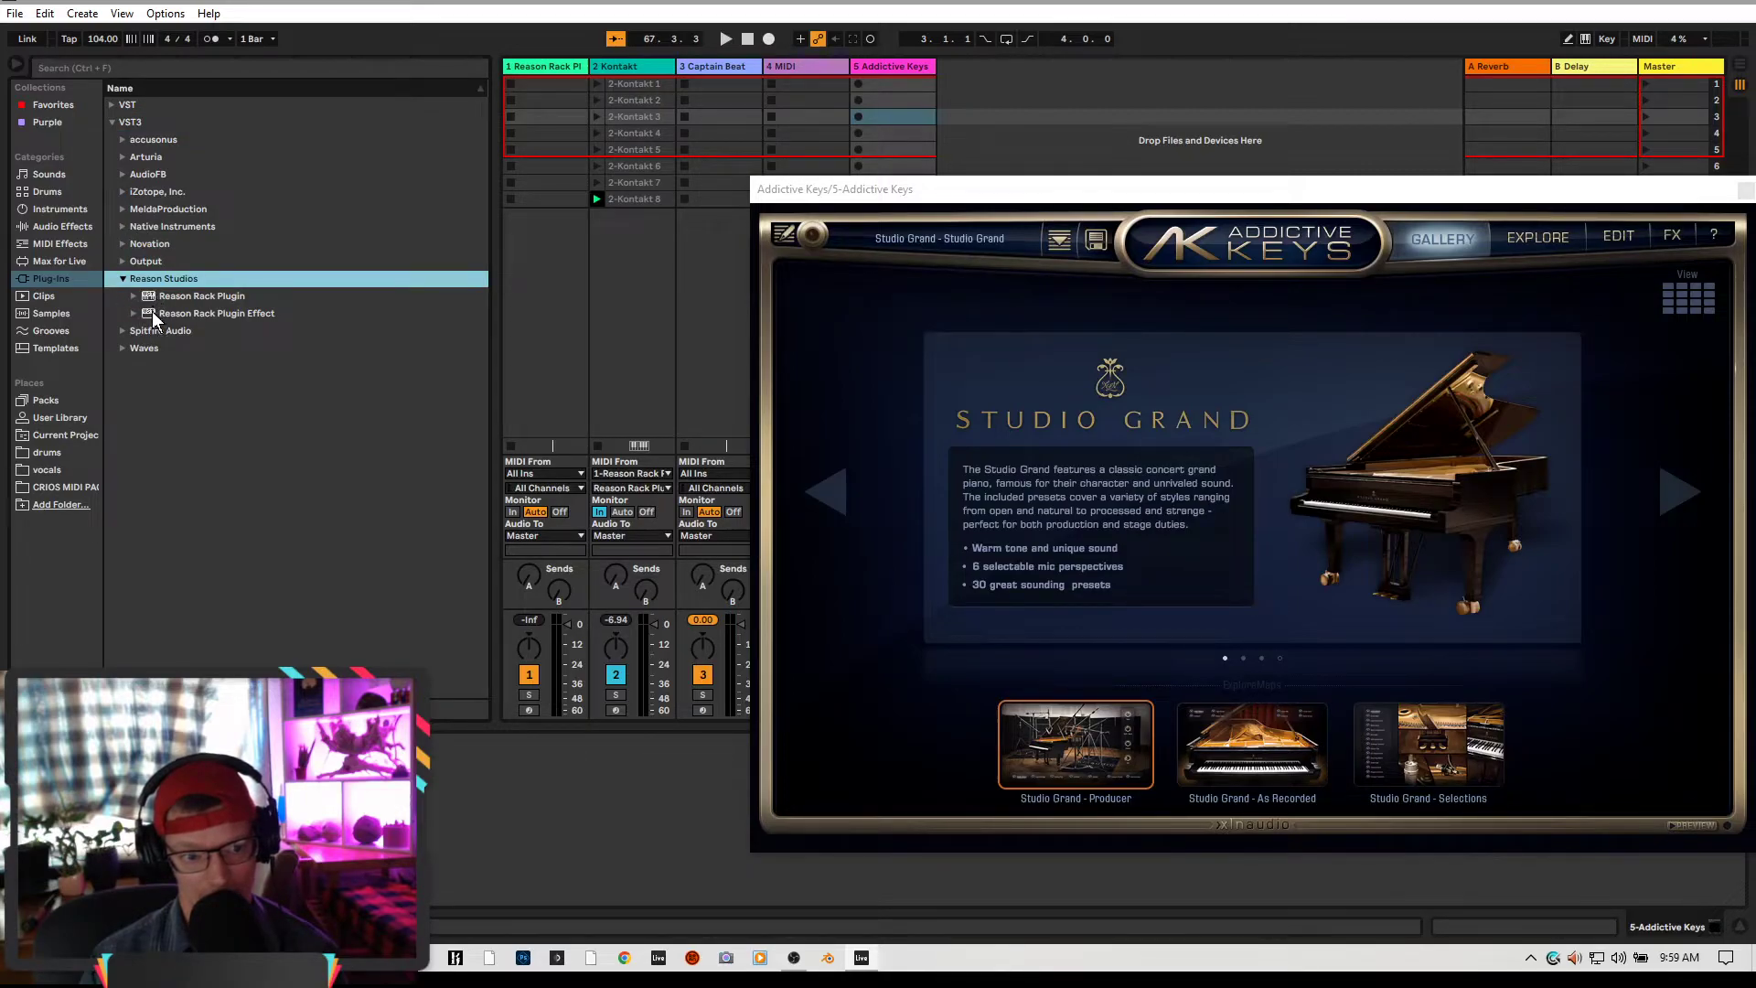
left_click(157, 297)
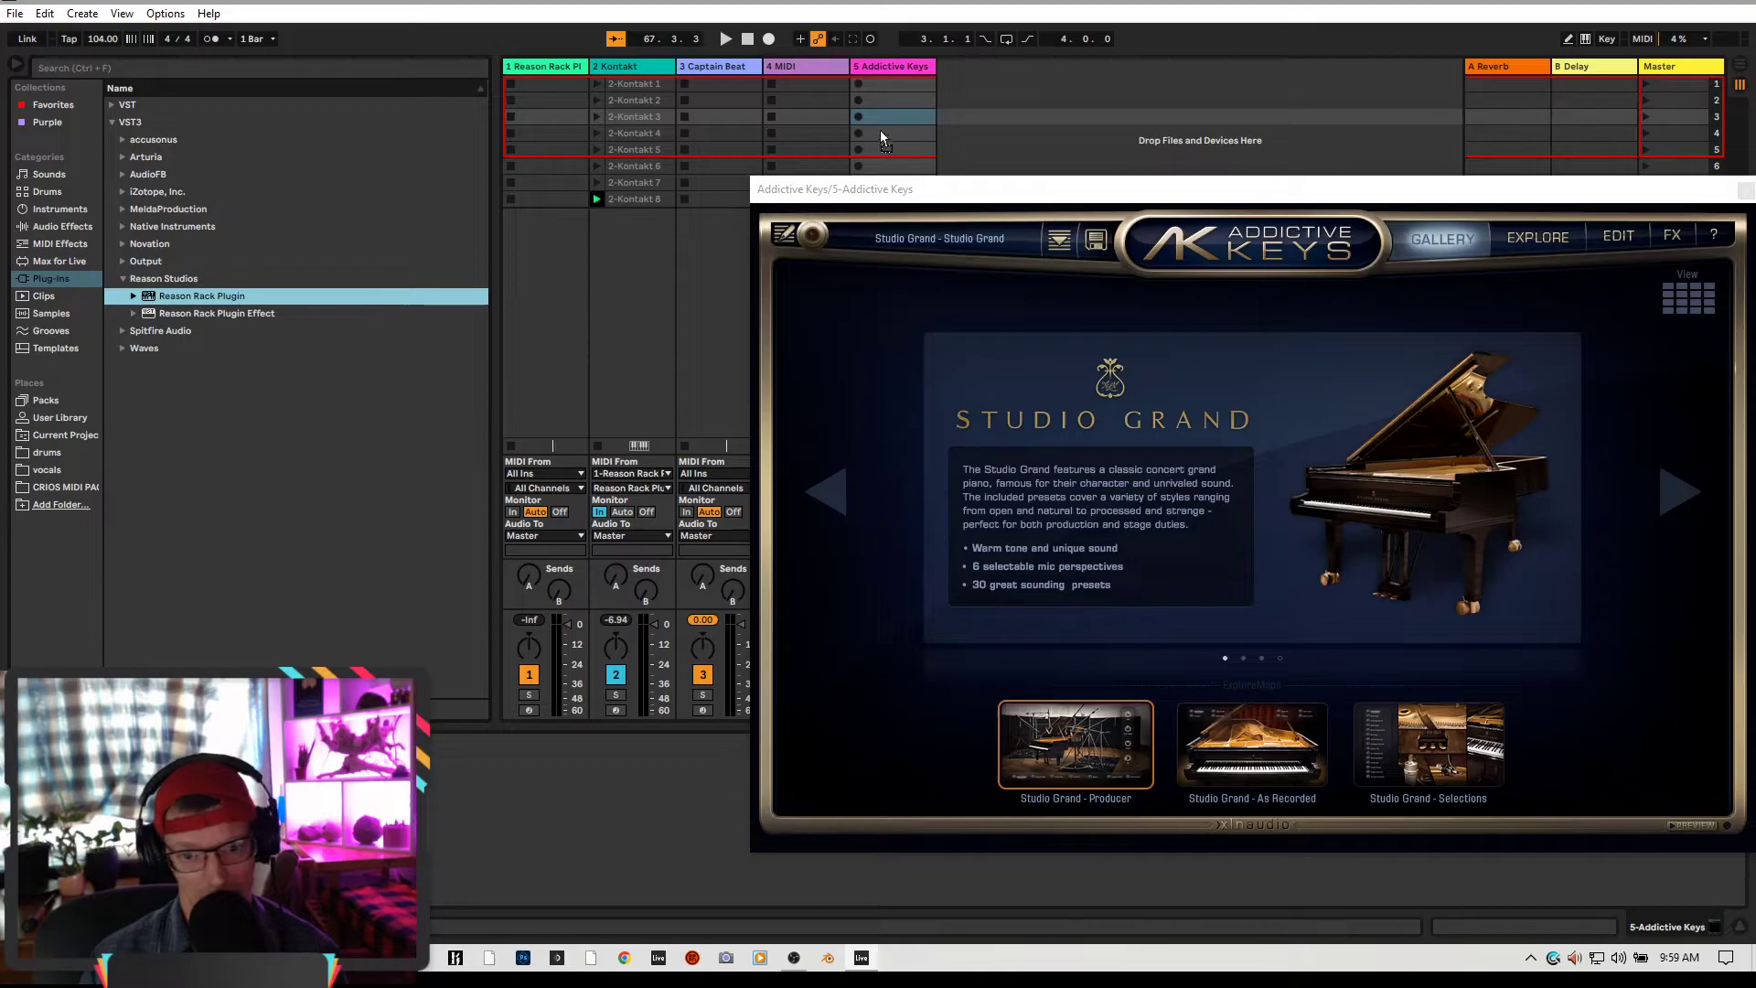
left_click(793, 112)
key("Return")
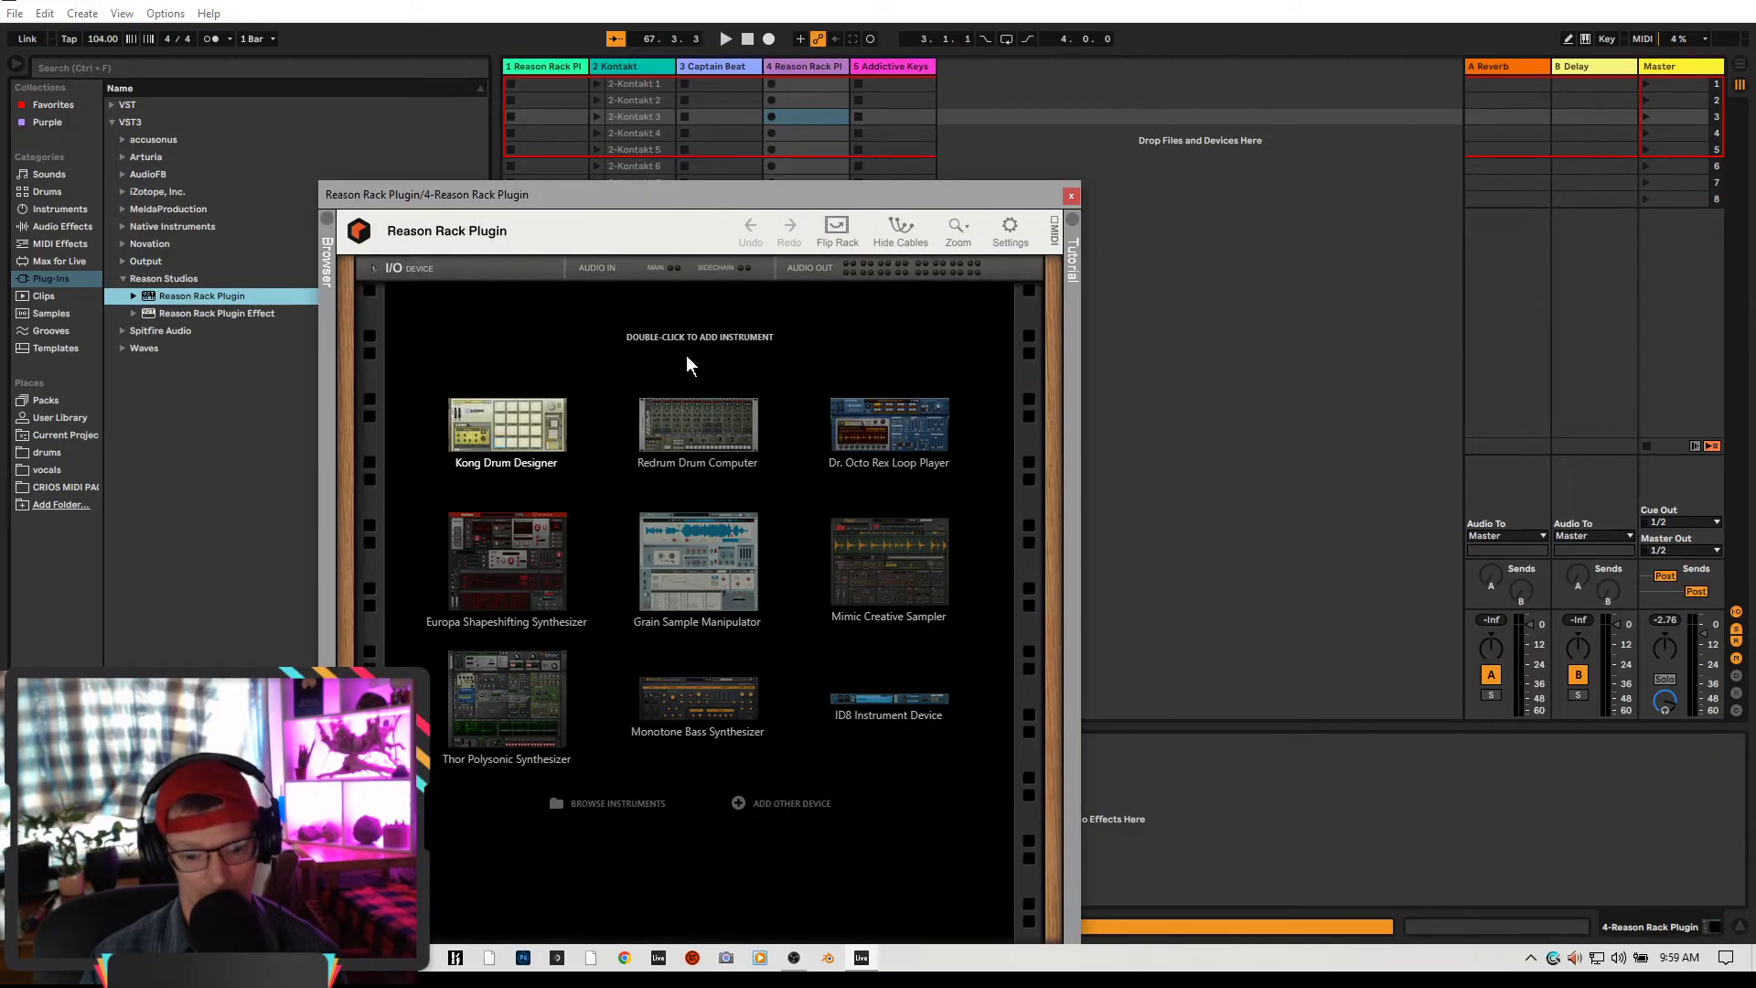
Add the Chord Sequencer player to the new rack and move the rack window clear of the track mixer
left_click(744, 808)
mouse_move(801, 931)
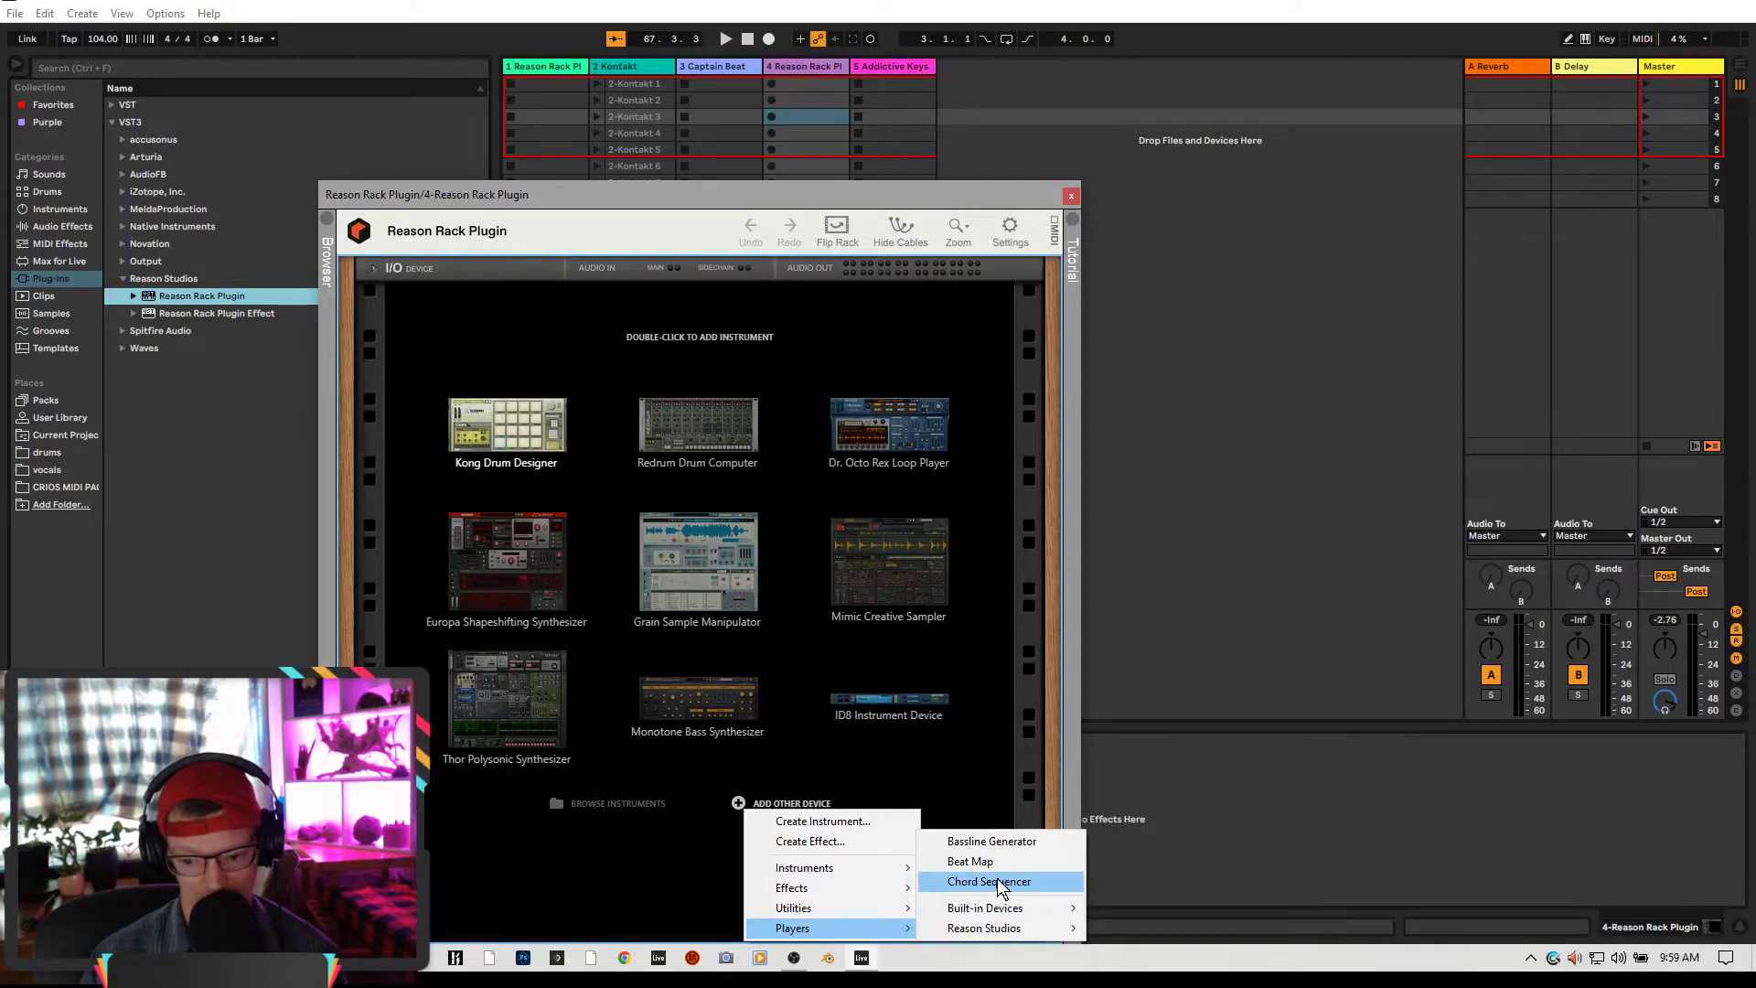
left_click(997, 881)
left_click_drag(658, 196, 1492, 240)
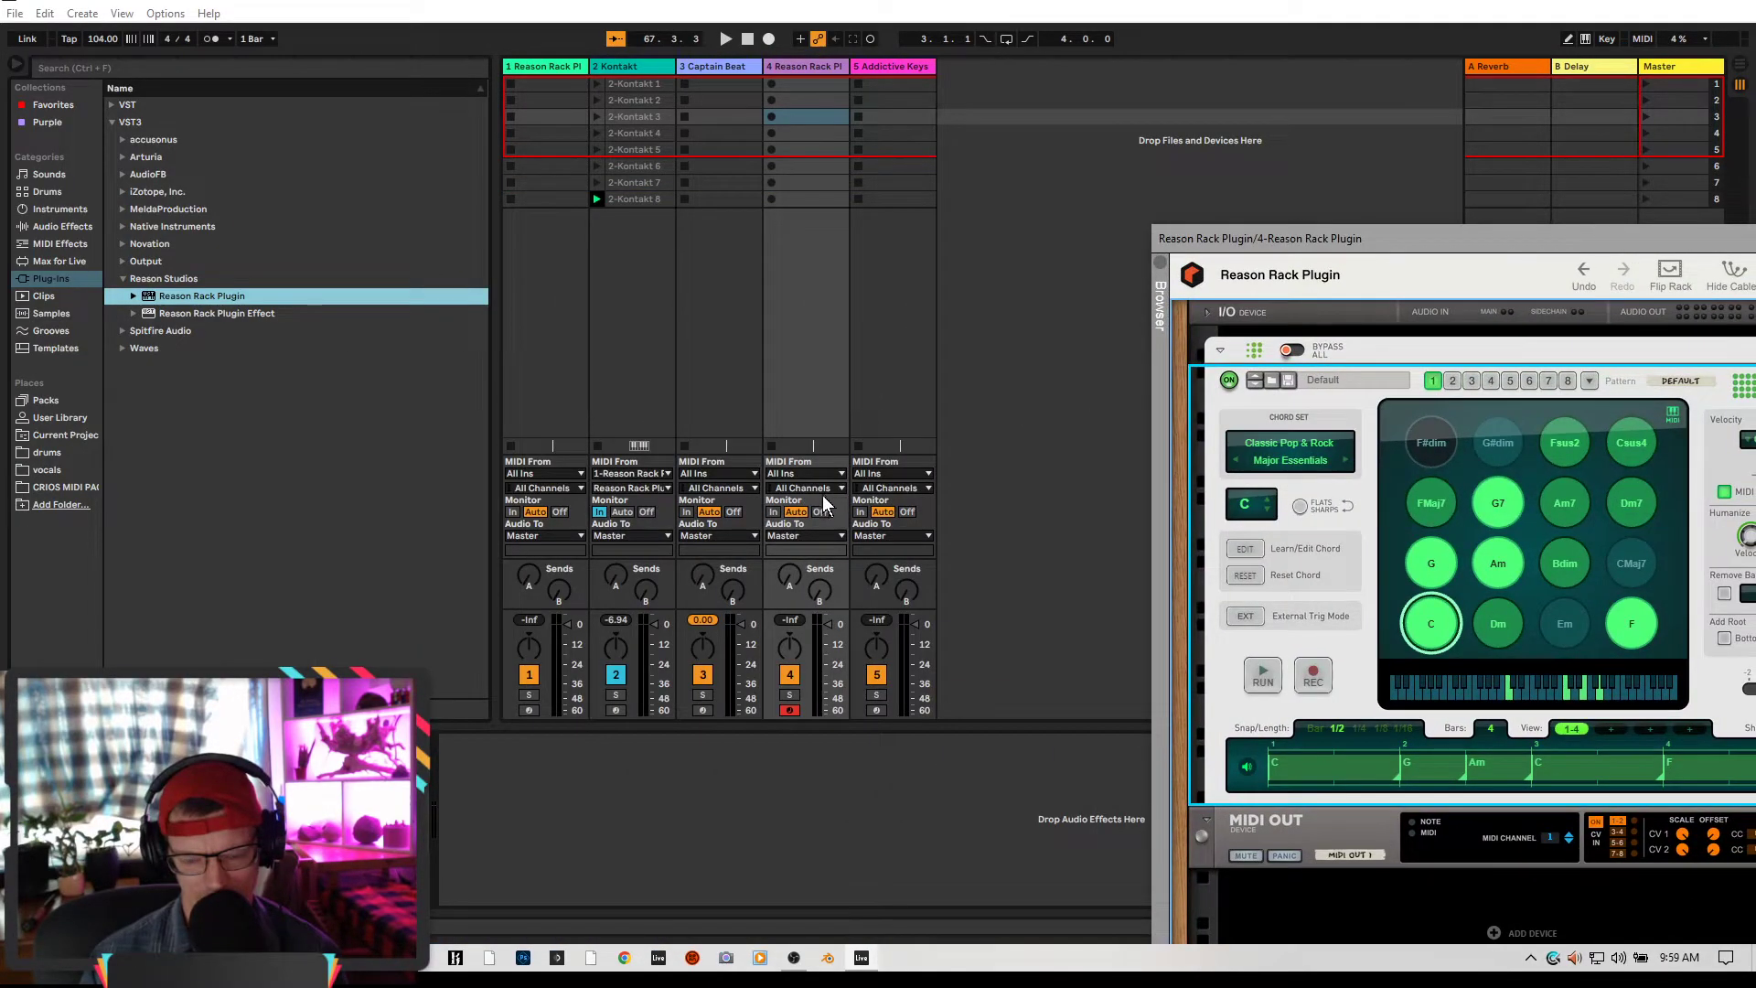
Route track 5's MIDI input from 4-Reason Rack Plugin, channel Reason Rack Plugin, and set monitoring on tracks 4 and 5 to In
left_click(774, 512)
left_click(900, 474)
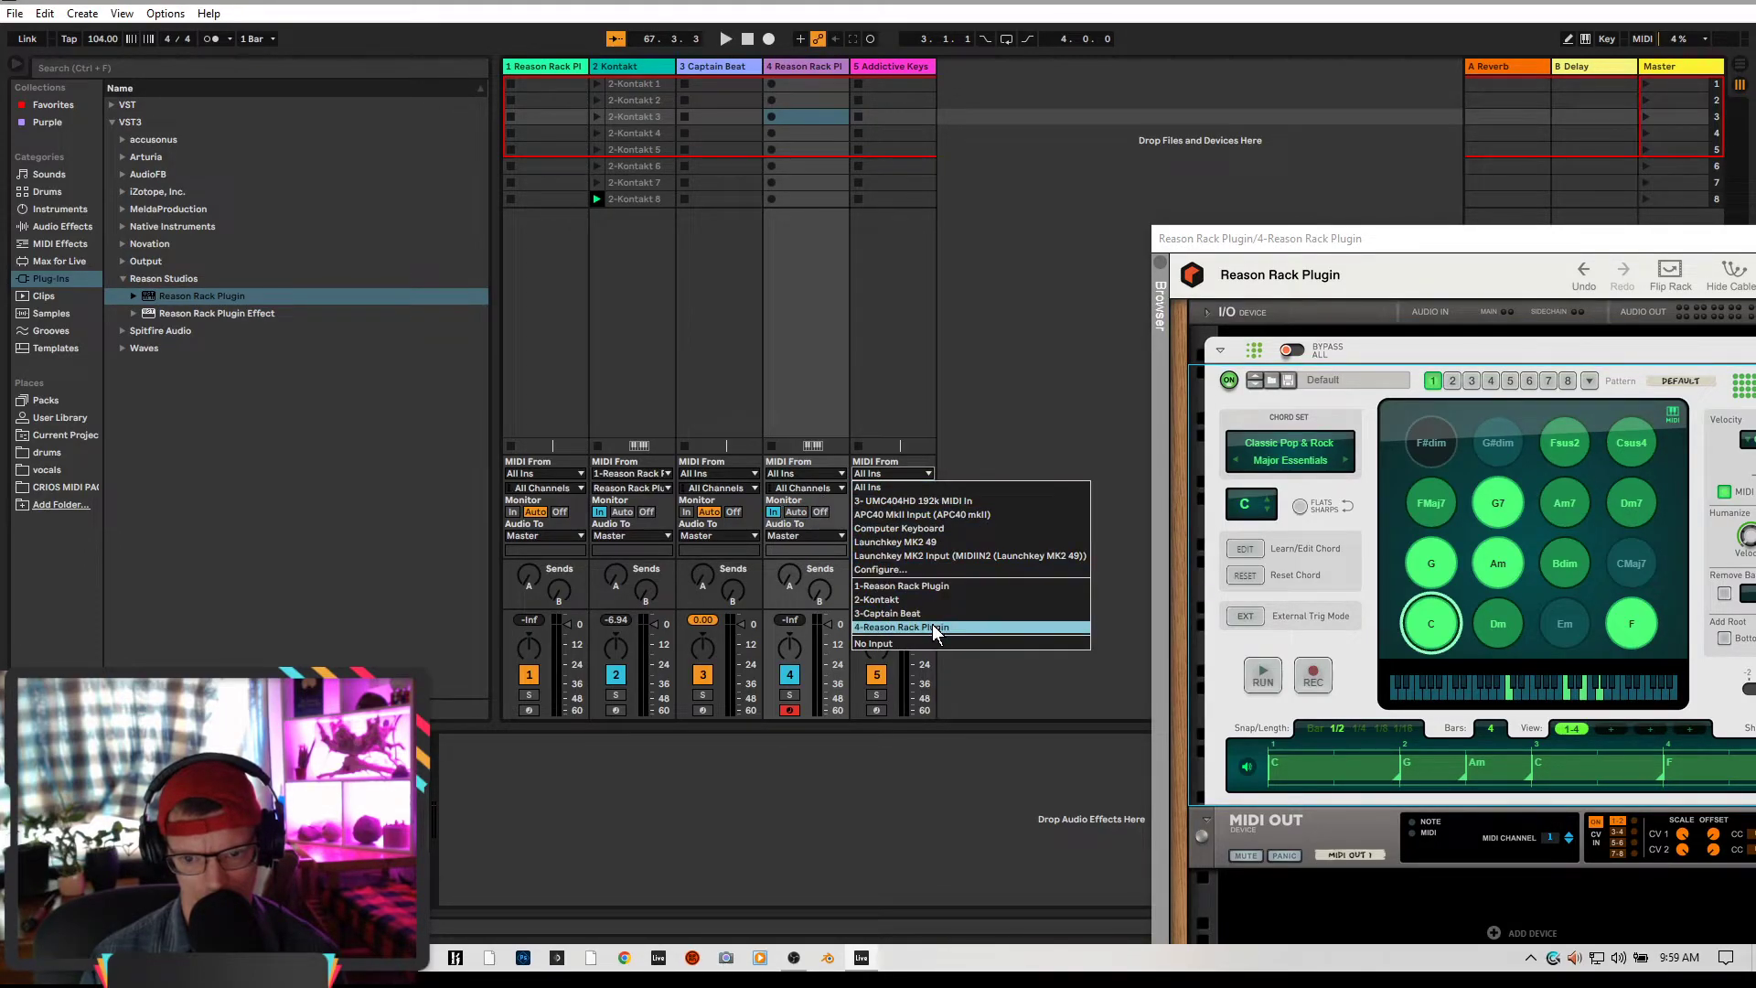
left_click(935, 630)
left_click(907, 490)
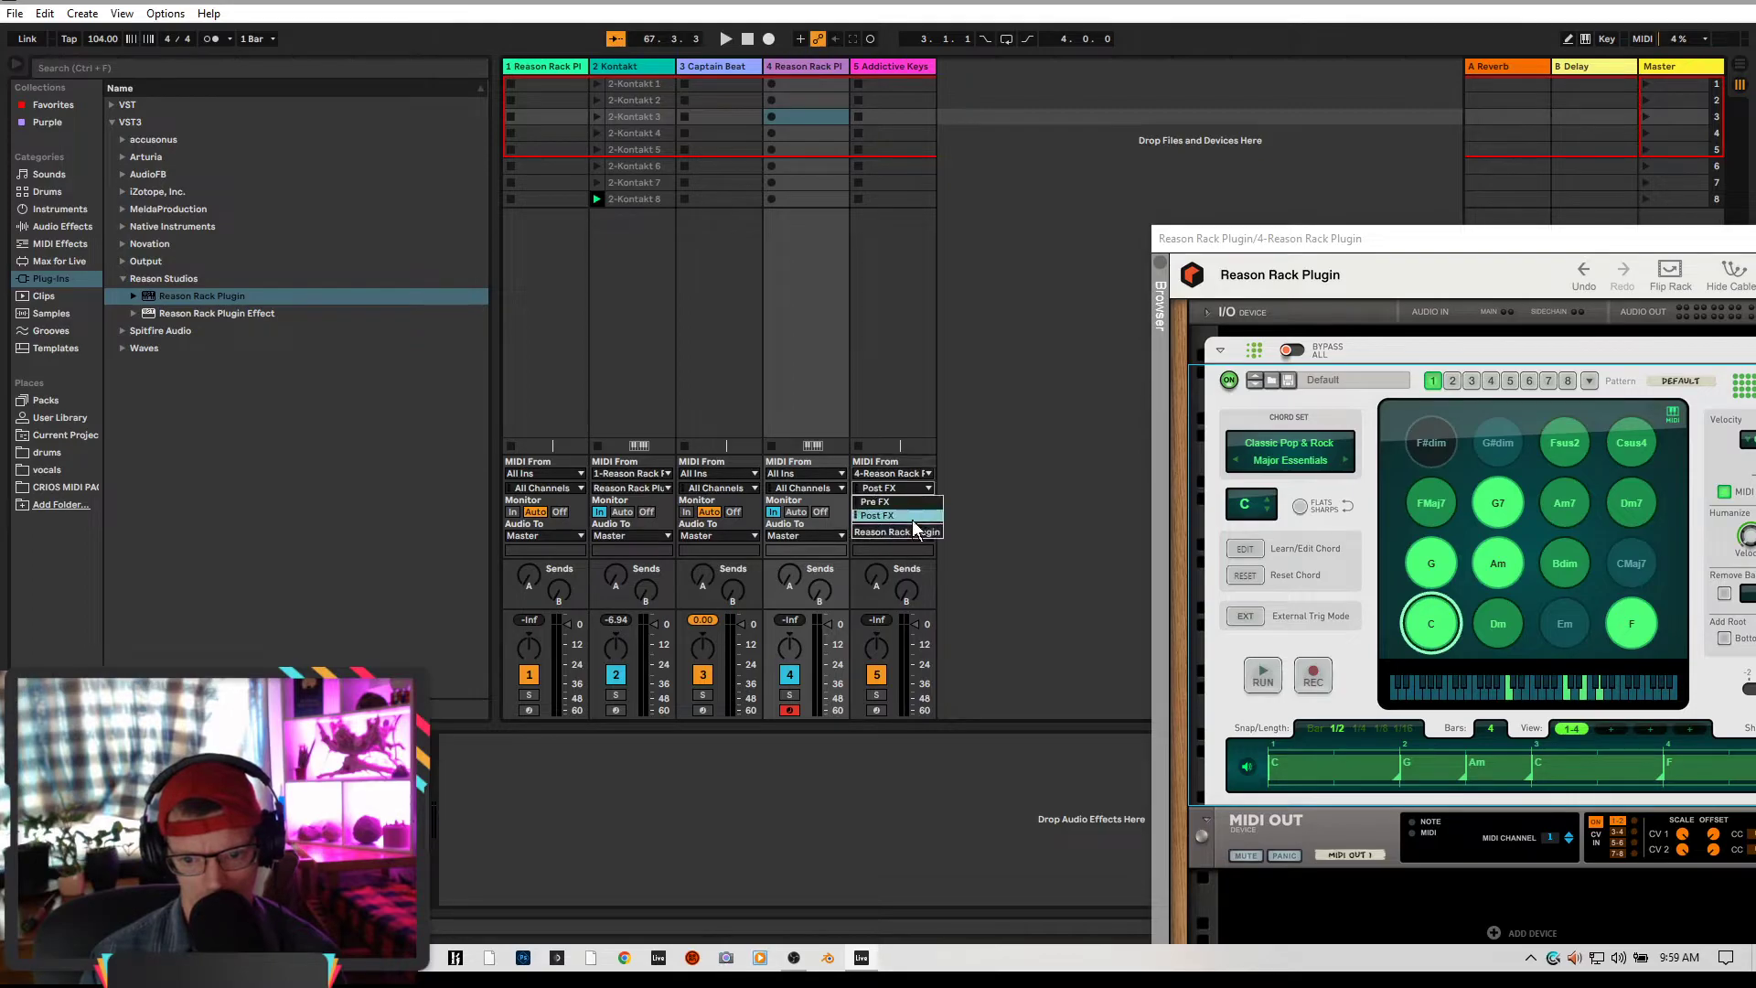
left_click(915, 528)
left_click(860, 512)
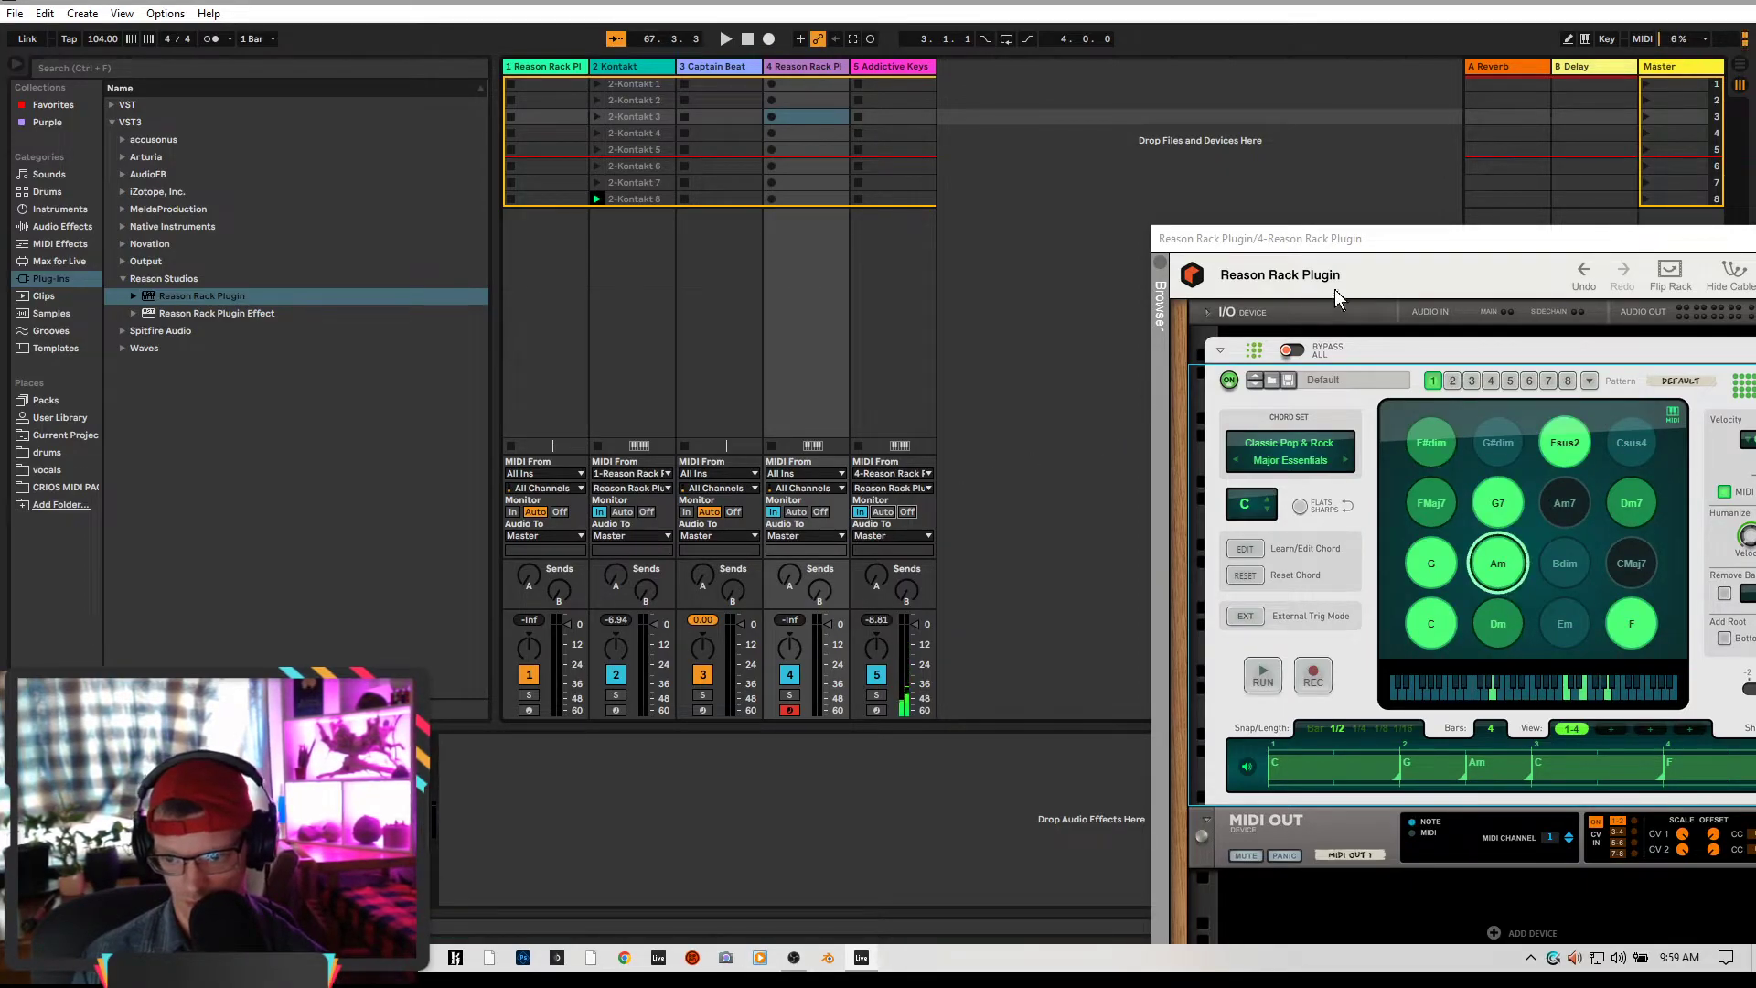
Bring the rack window fully into view and raise the Chord Sequencer's Humanize Velocity and Timing amounts
left_click_drag(1457, 236, 849, 217)
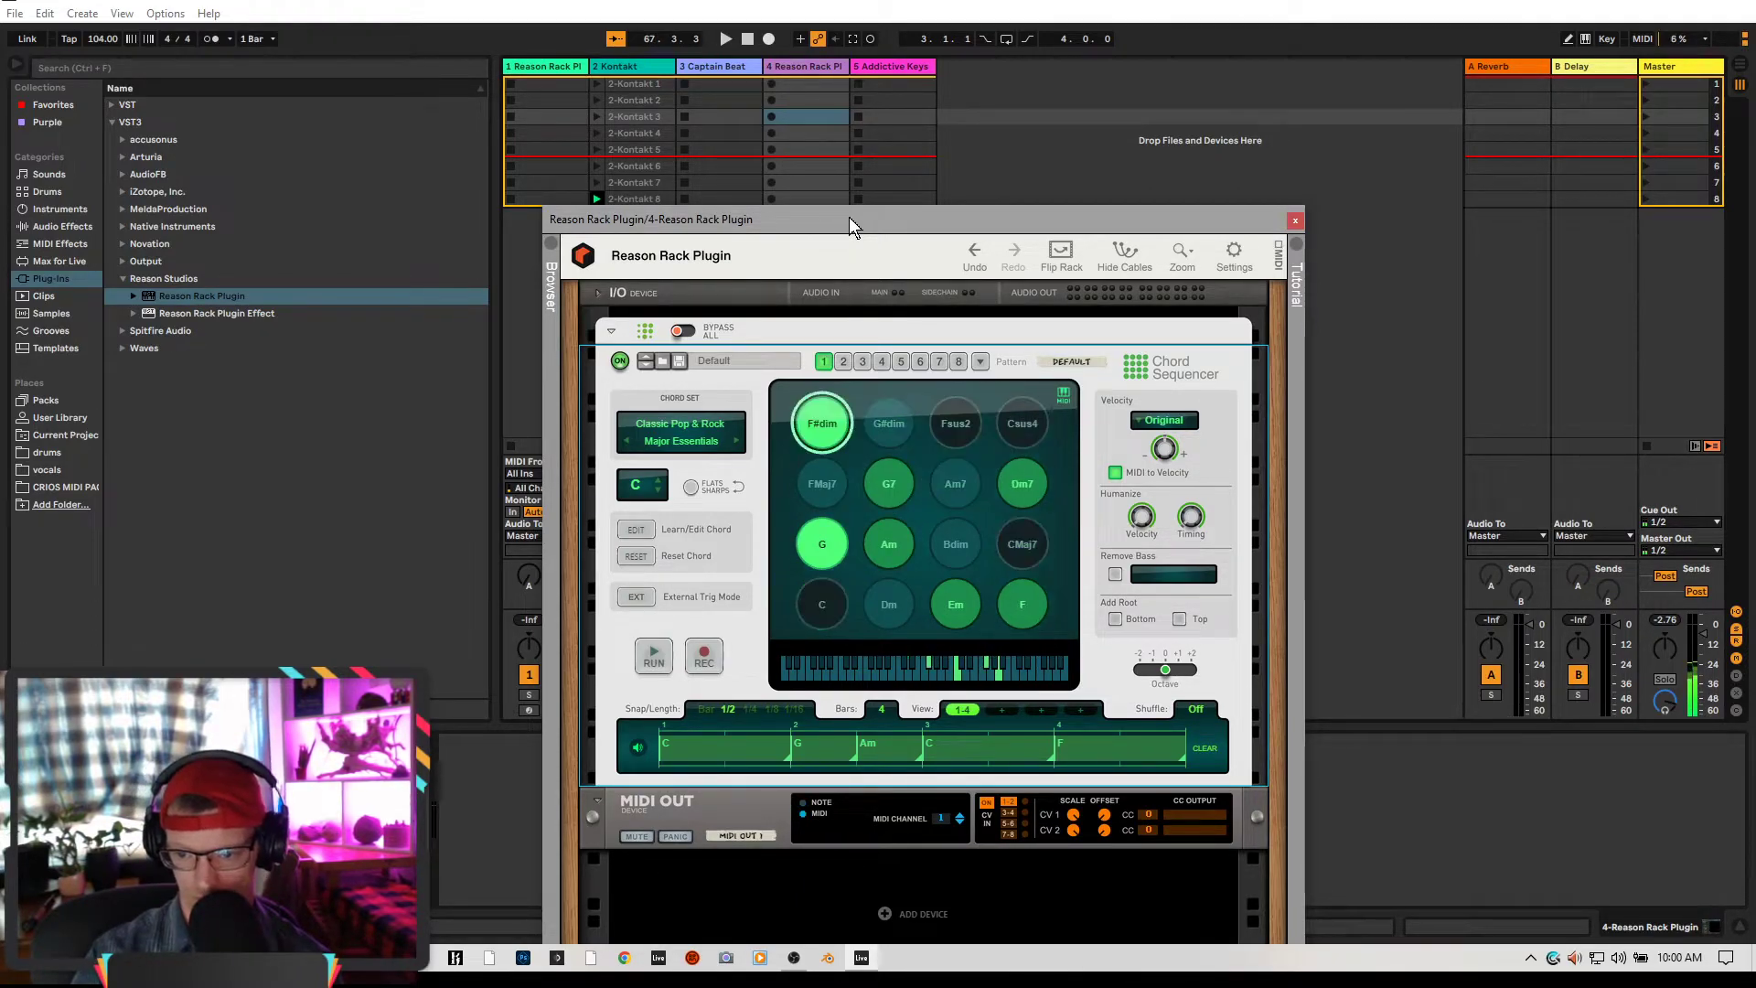
left_click_drag(1191, 517, 1200, 465)
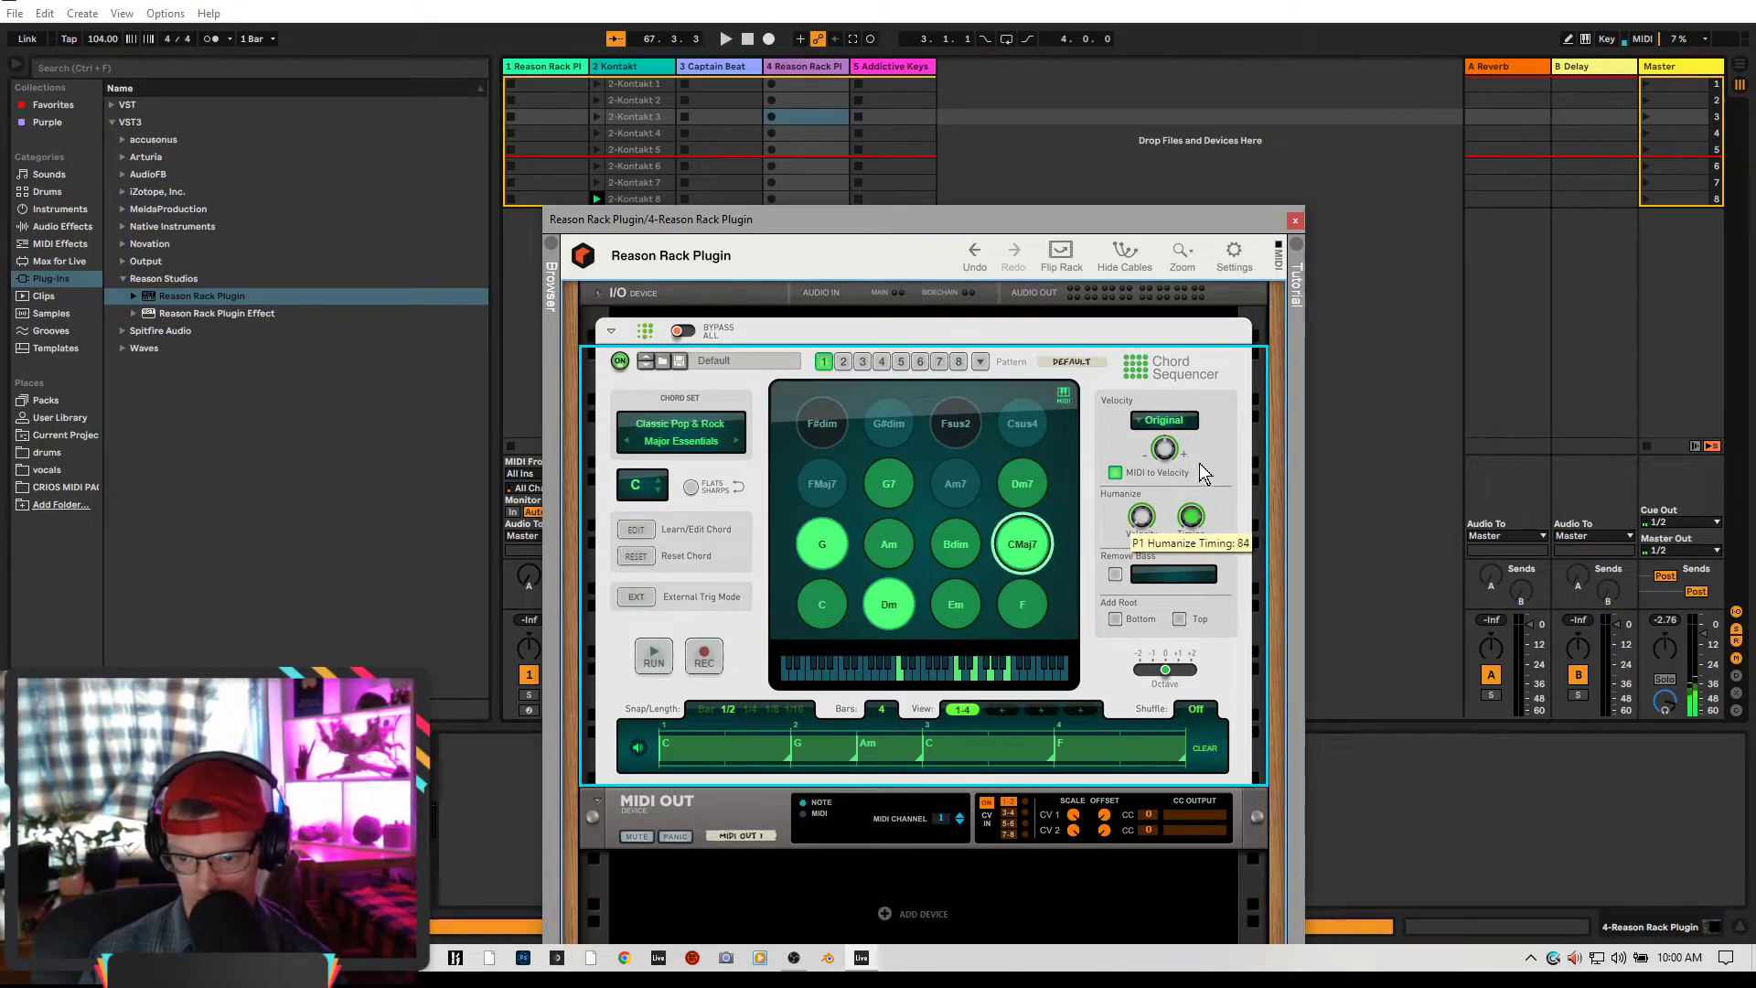
mouse_move(1142, 515)
left_mouse_down()
mouse_move(1147, 483)
mouse_move(1142, 500)
left_mouse_up()
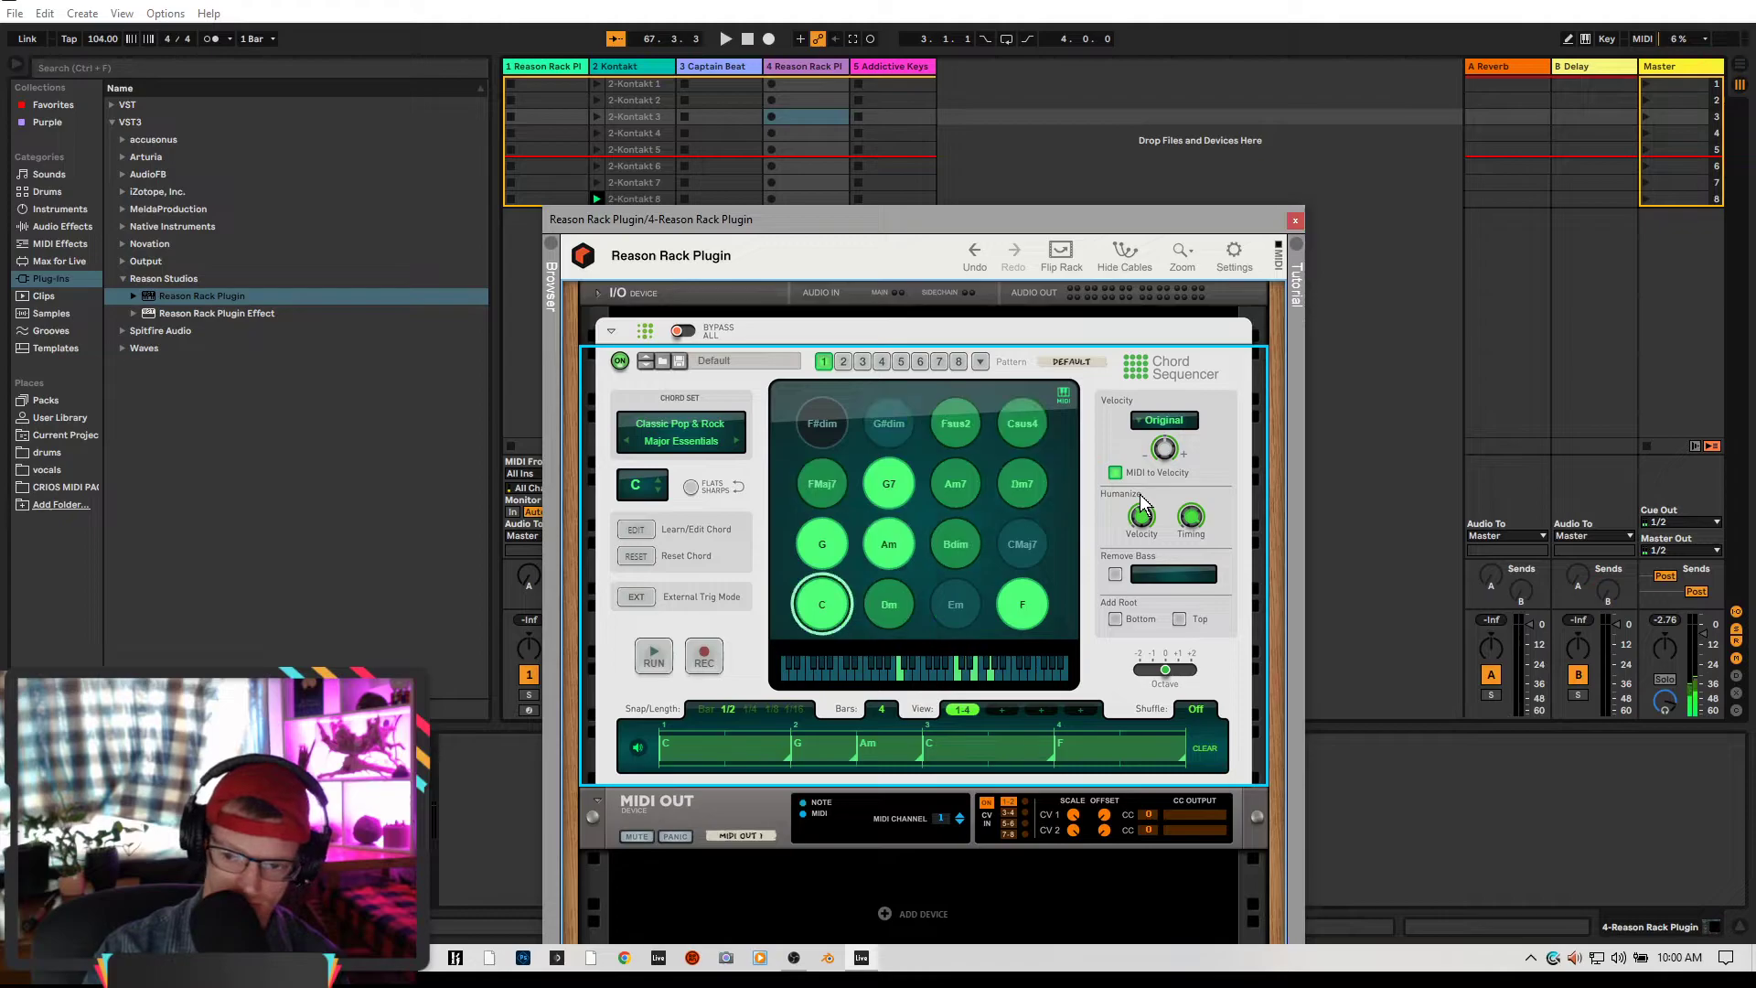
mouse_move(1191, 517)
left_mouse_down()
mouse_move(1191, 540)
mouse_move(1209, 534)
mouse_move(1211, 550)
mouse_move(1213, 523)
mouse_move(1214, 539)
mouse_move(1198, 504)
mouse_move(1193, 530)
mouse_move(1209, 535)
left_mouse_up()
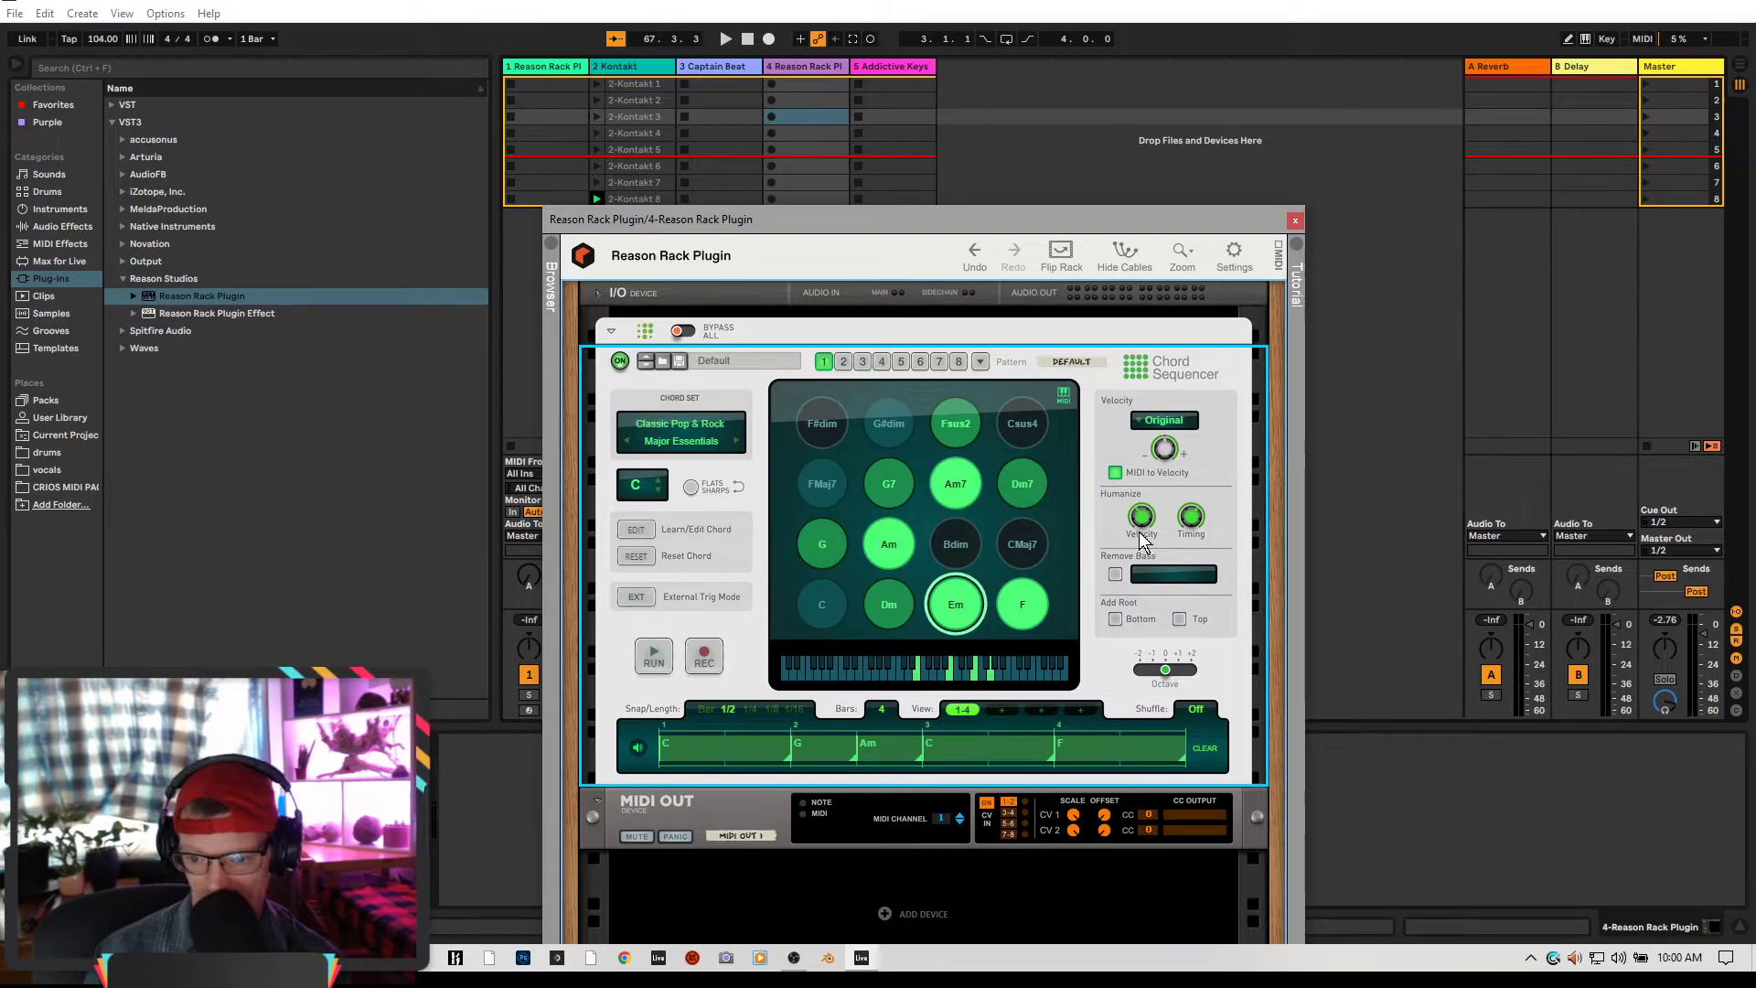
Enable Remove Bass on Auto and add the root note at both Bottom and Top in the Chord Sequencer
left_click(1116, 574)
left_click(1115, 619)
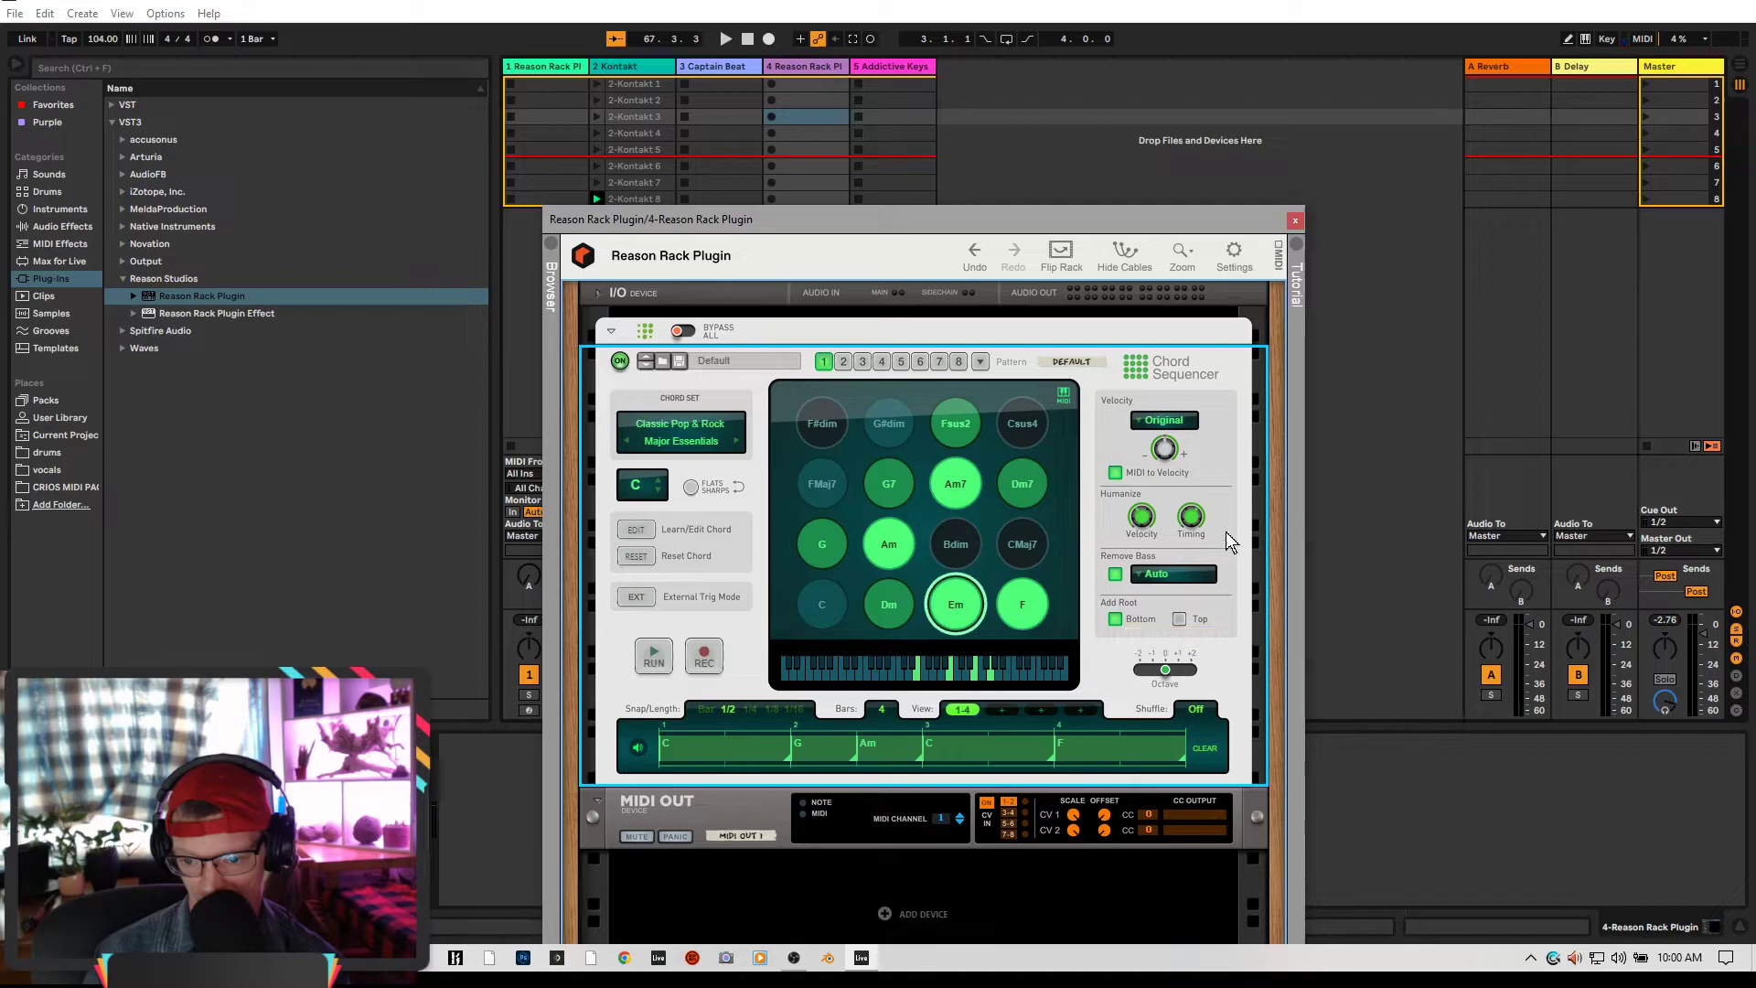
left_click(1180, 619)
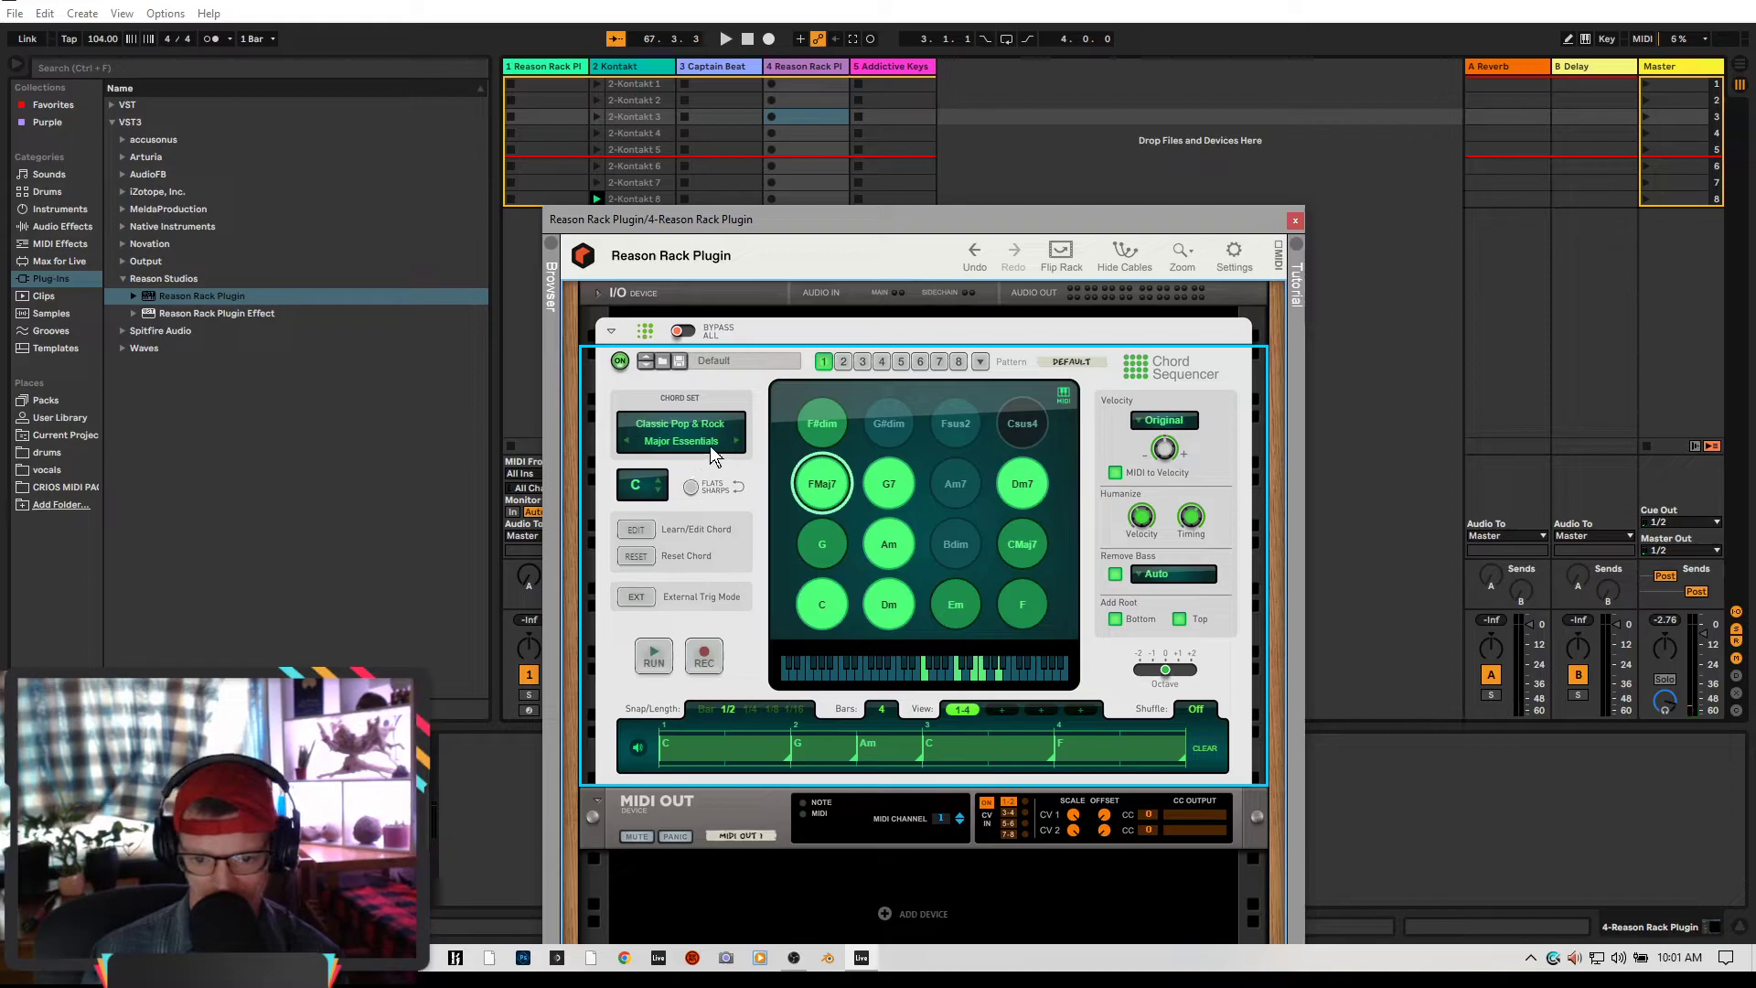
Change the Chord Sequencer's chord set to Indie Ballad from the Classic Pop & Rock category
left_click(709, 448)
mouse_move(777, 476)
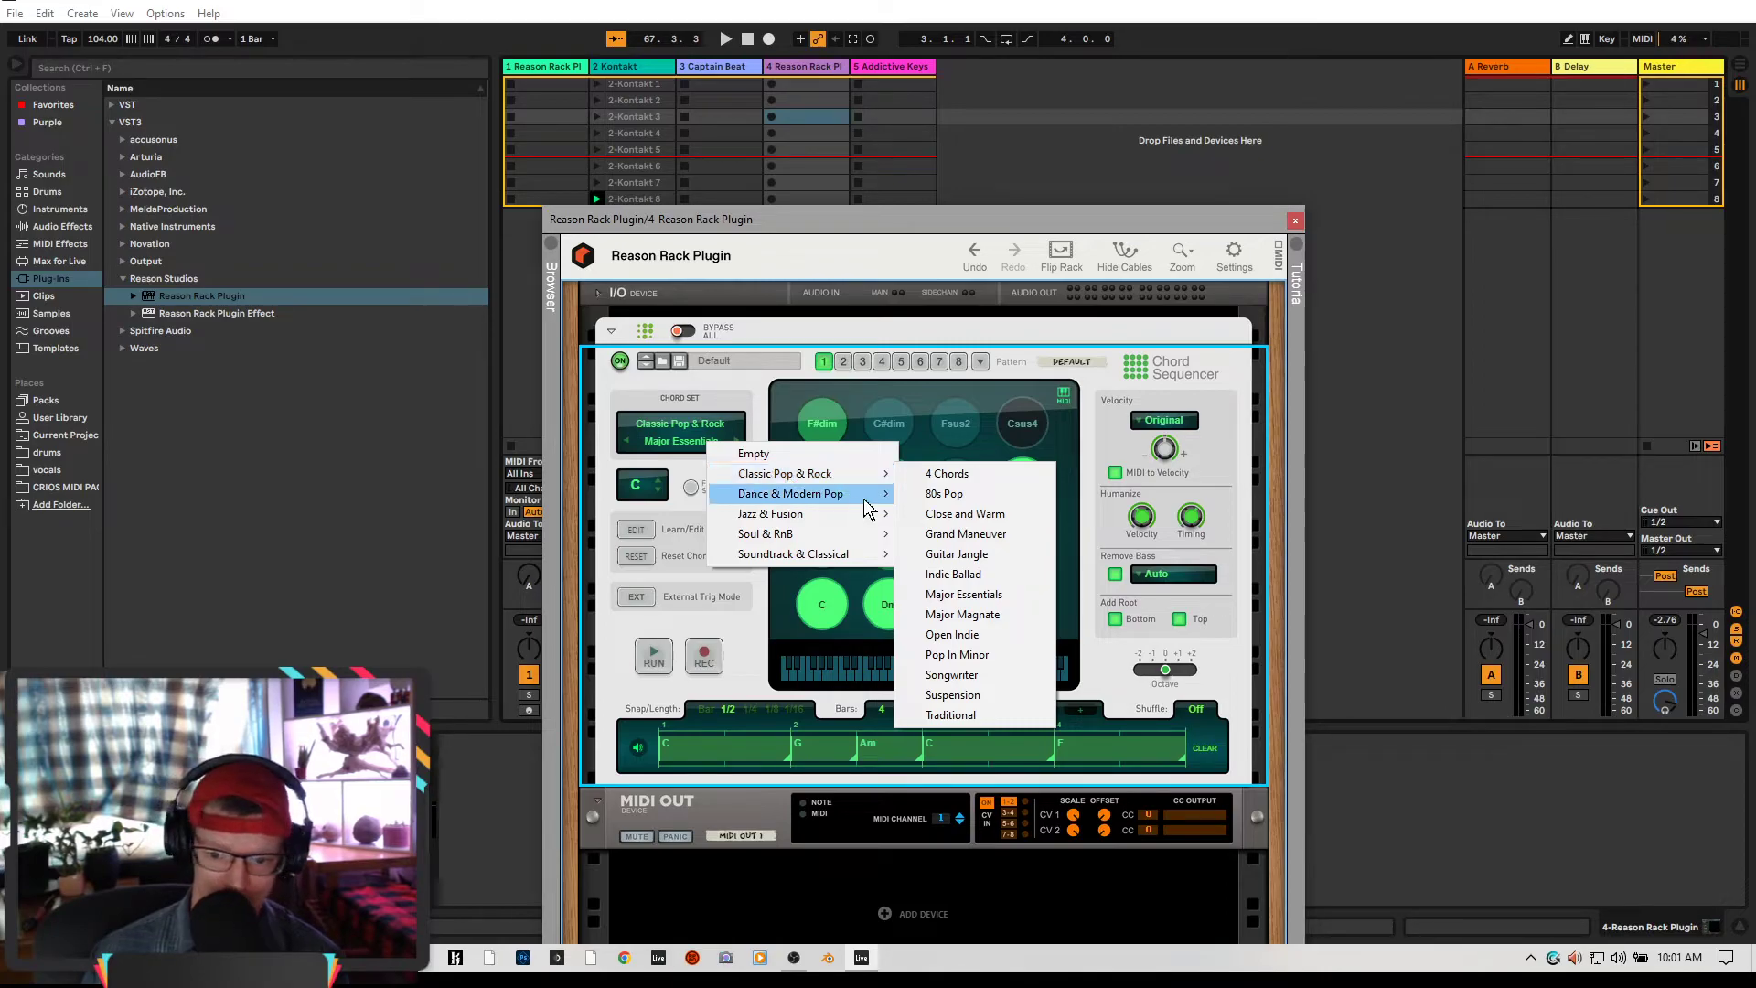
left_click(954, 574)
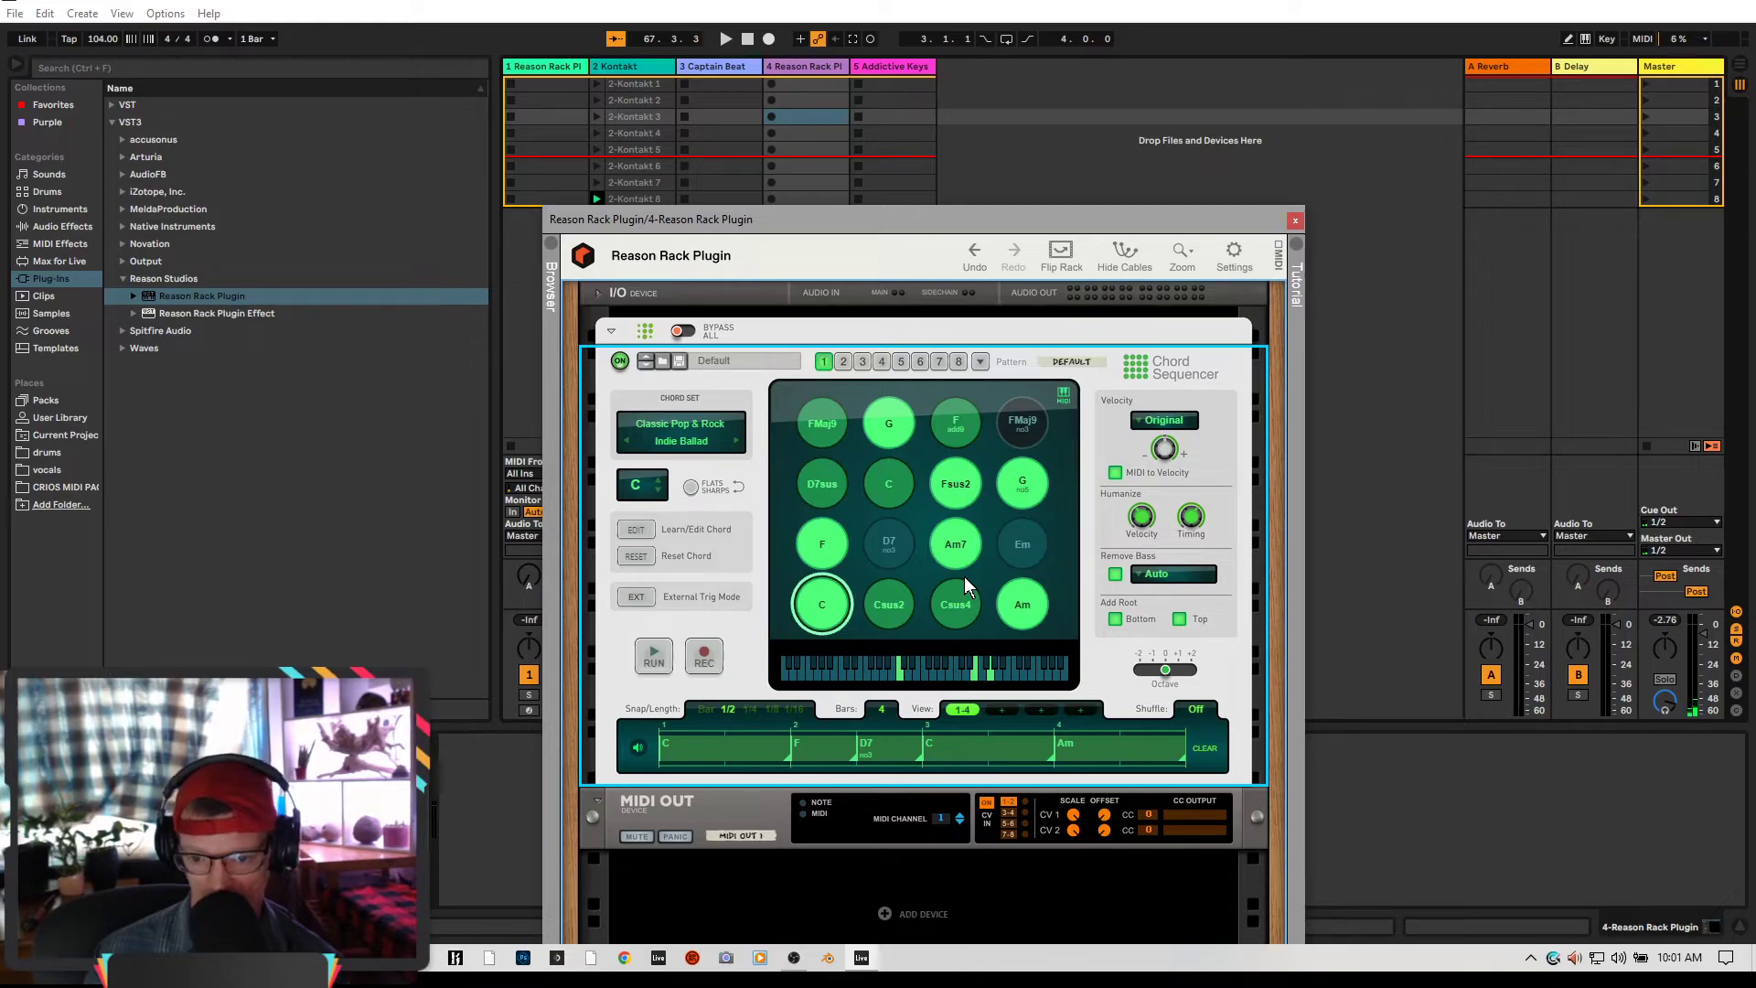
Audition the Indie Ballad chord pads, trying progressions across C, Am7, D7, F, G, FMaj9, D7sus and Csus4
left_click(963, 581)
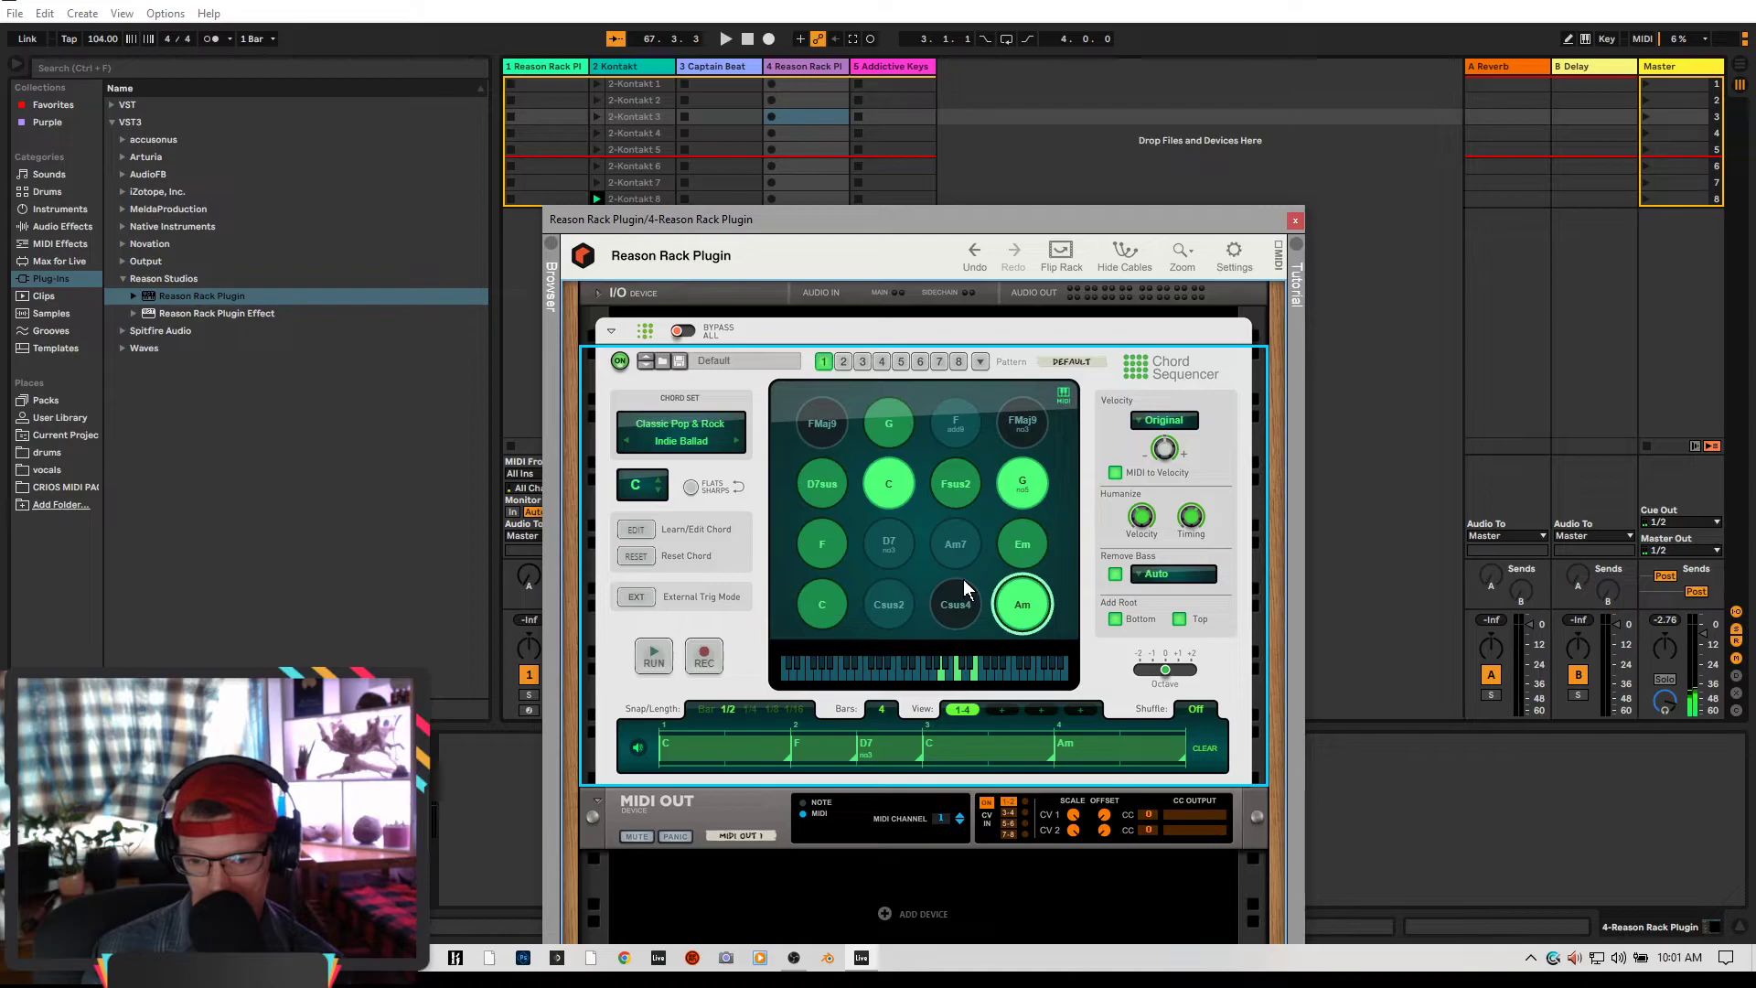
left_click(836, 592)
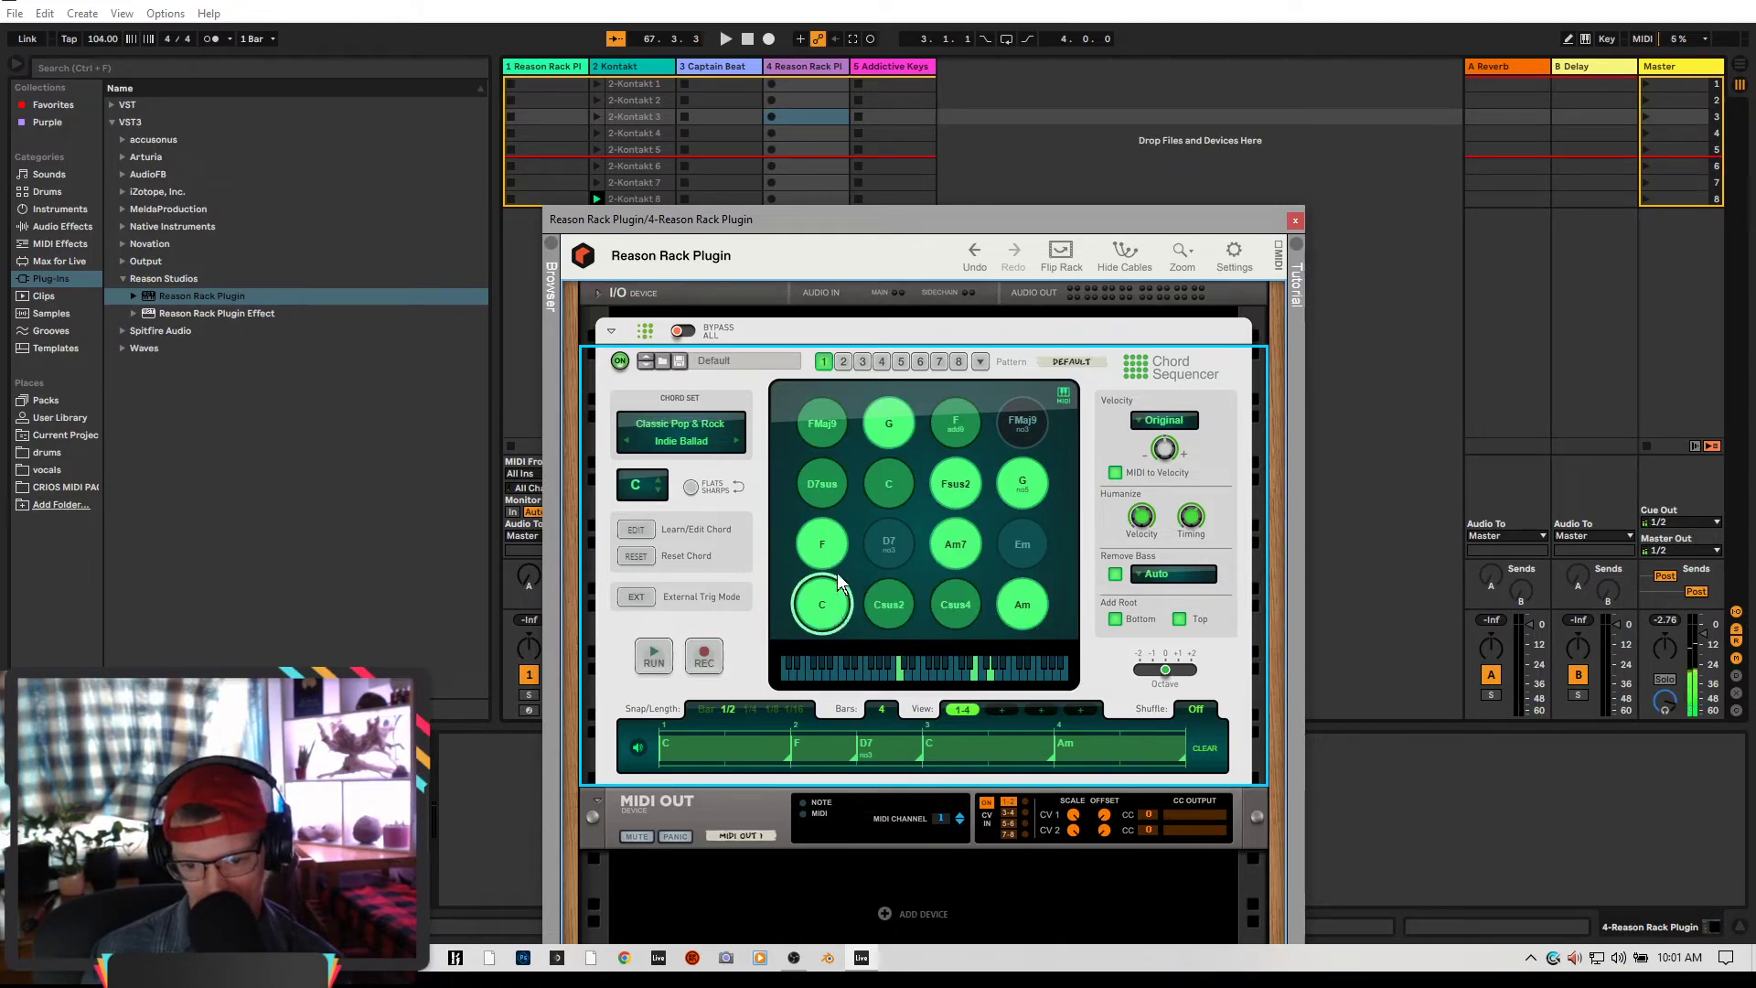
left_click(895, 549)
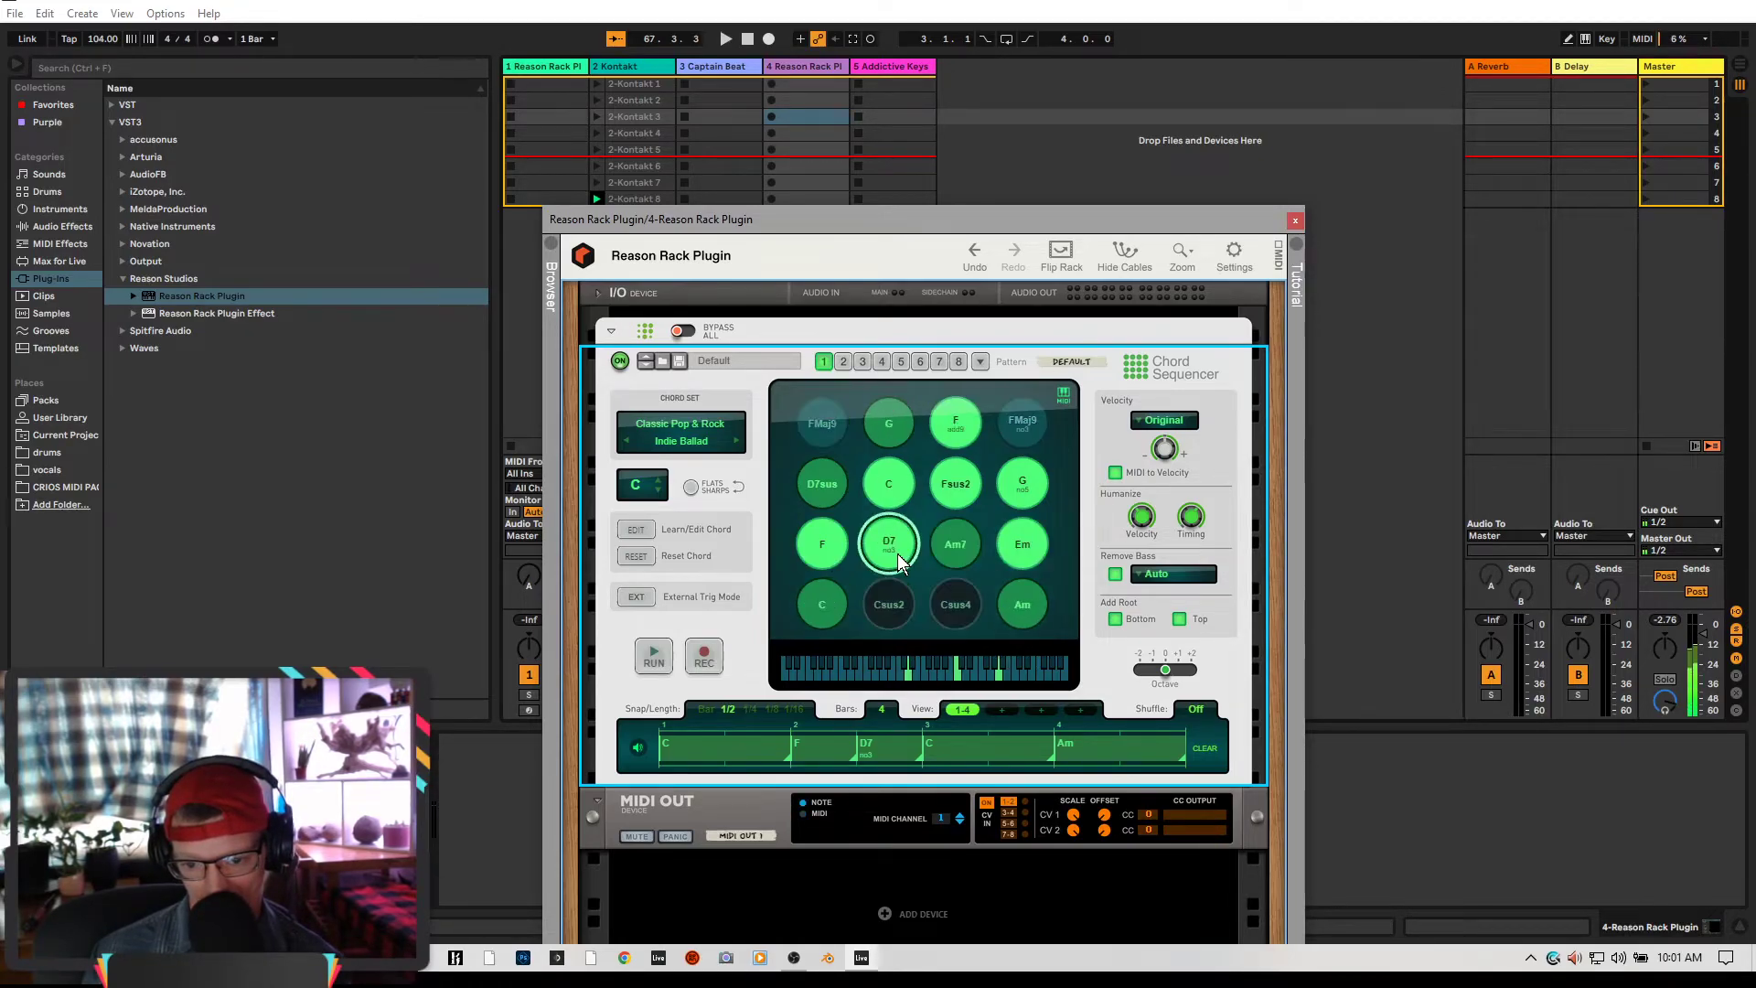
left_click(963, 609)
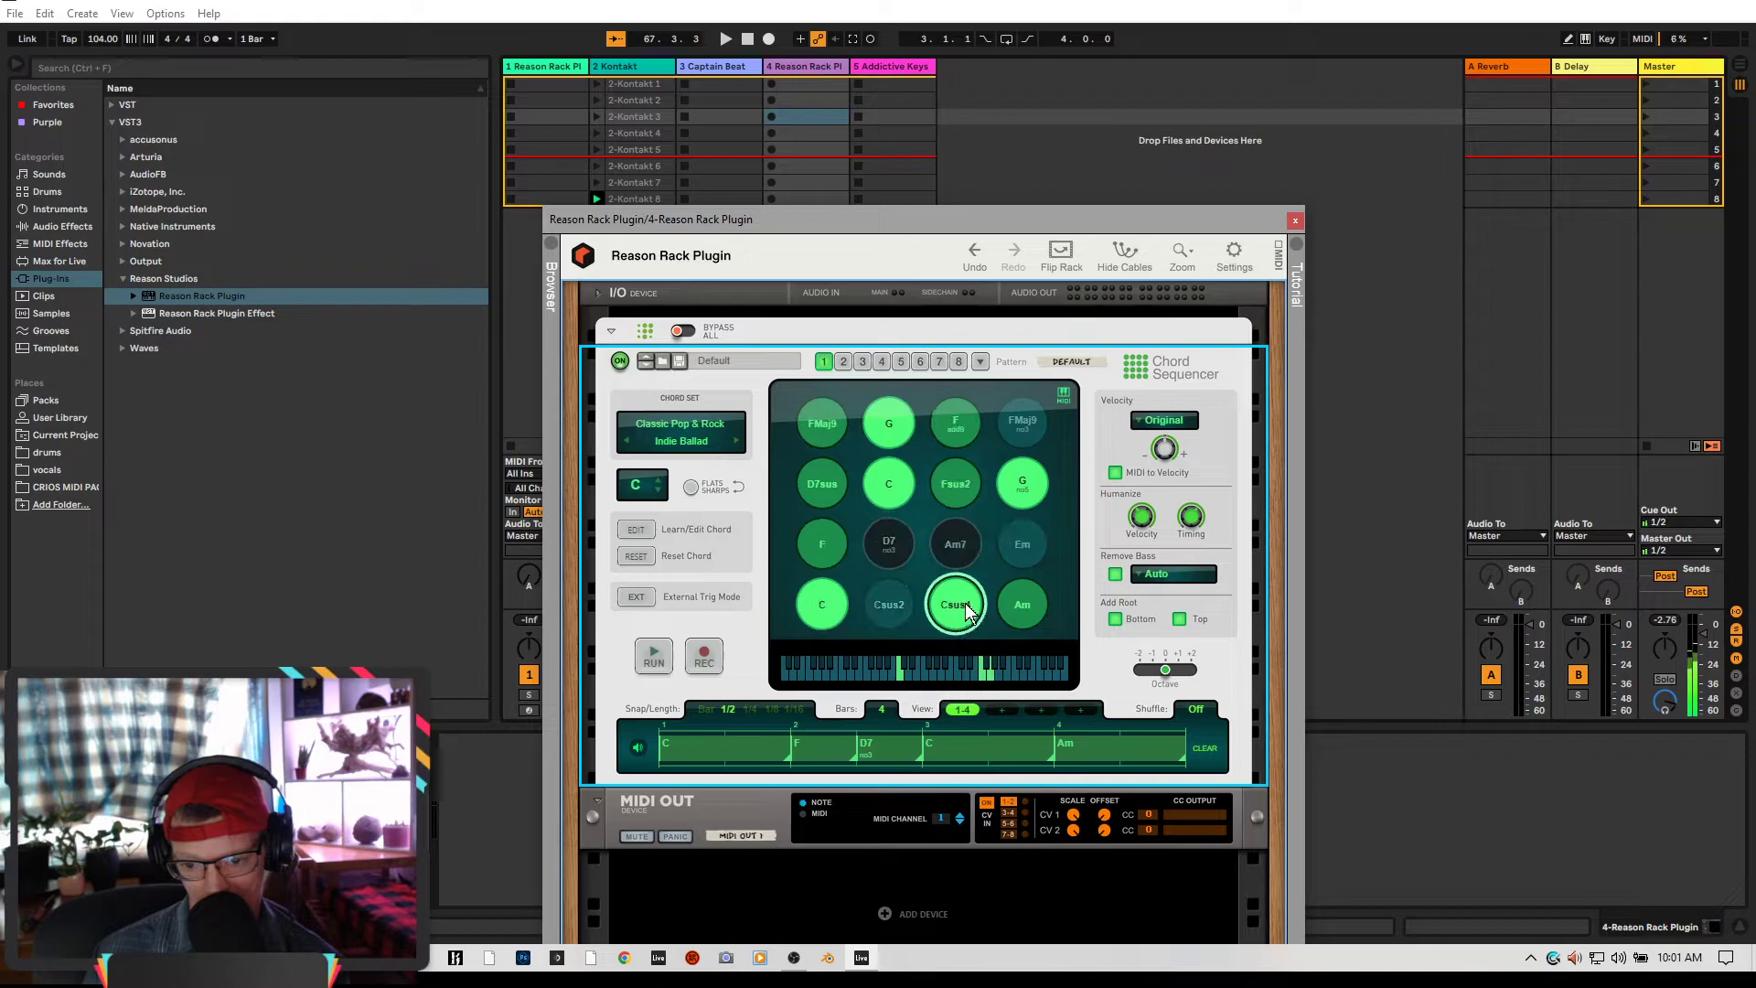
left_click(957, 549)
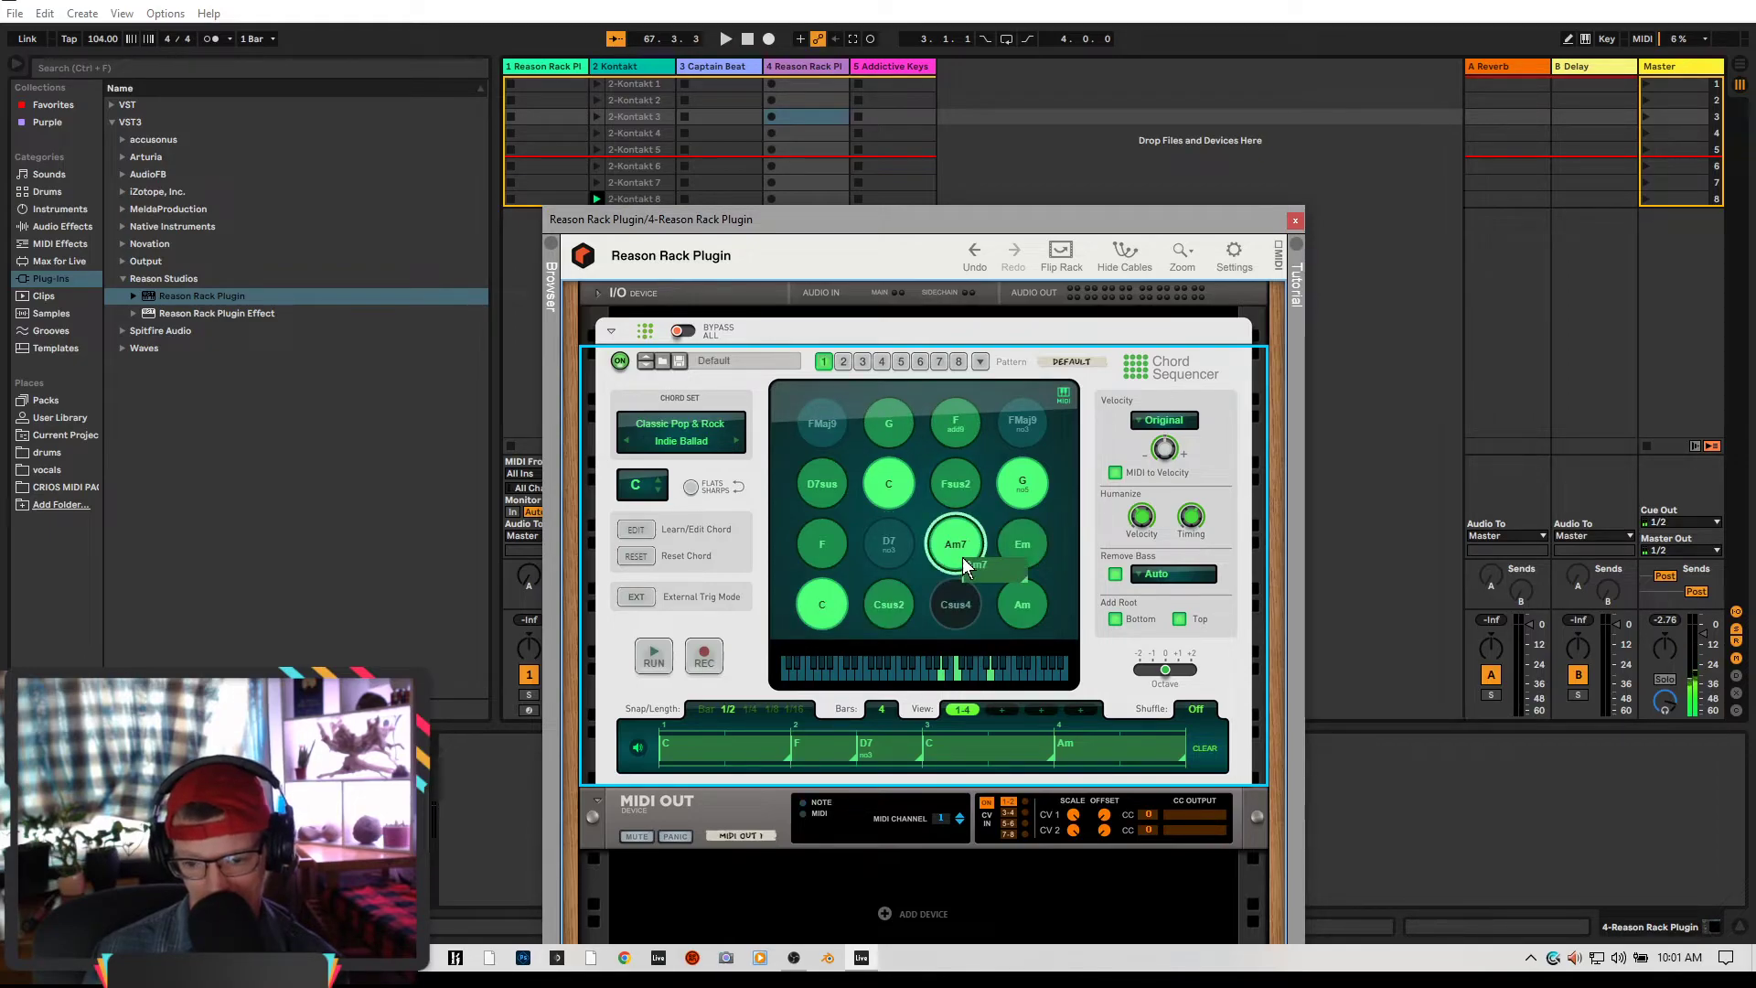
left_click(1015, 487)
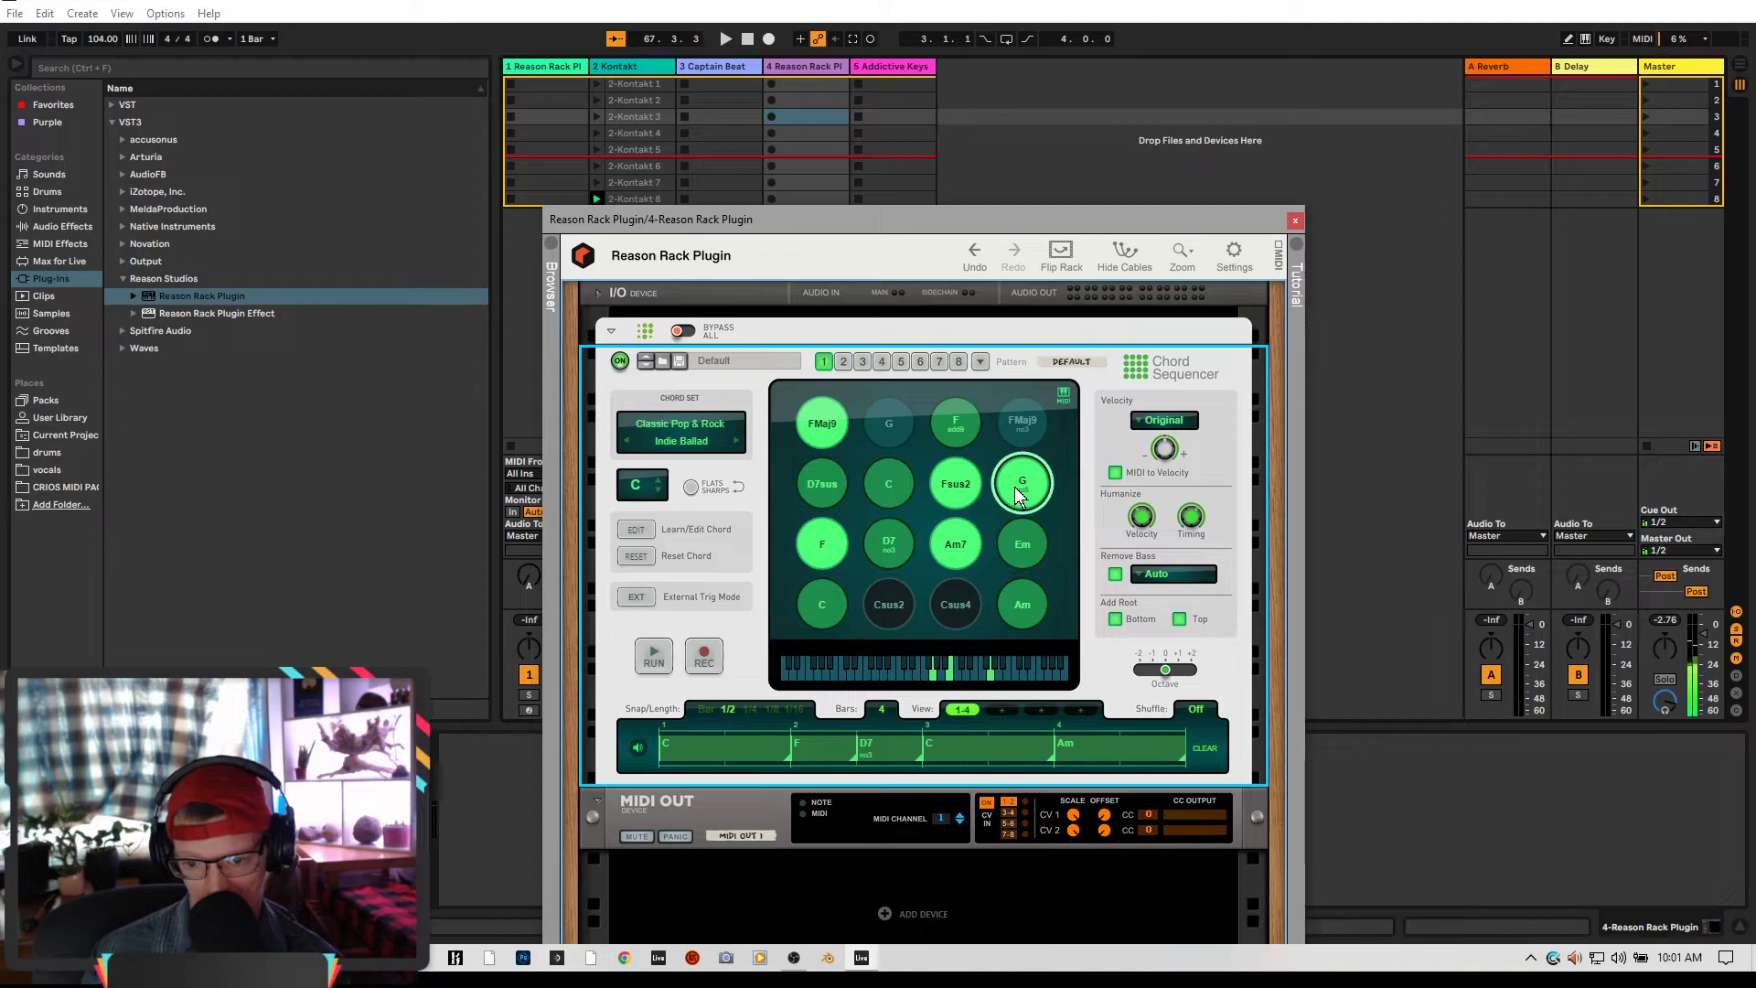
left_click(819, 428)
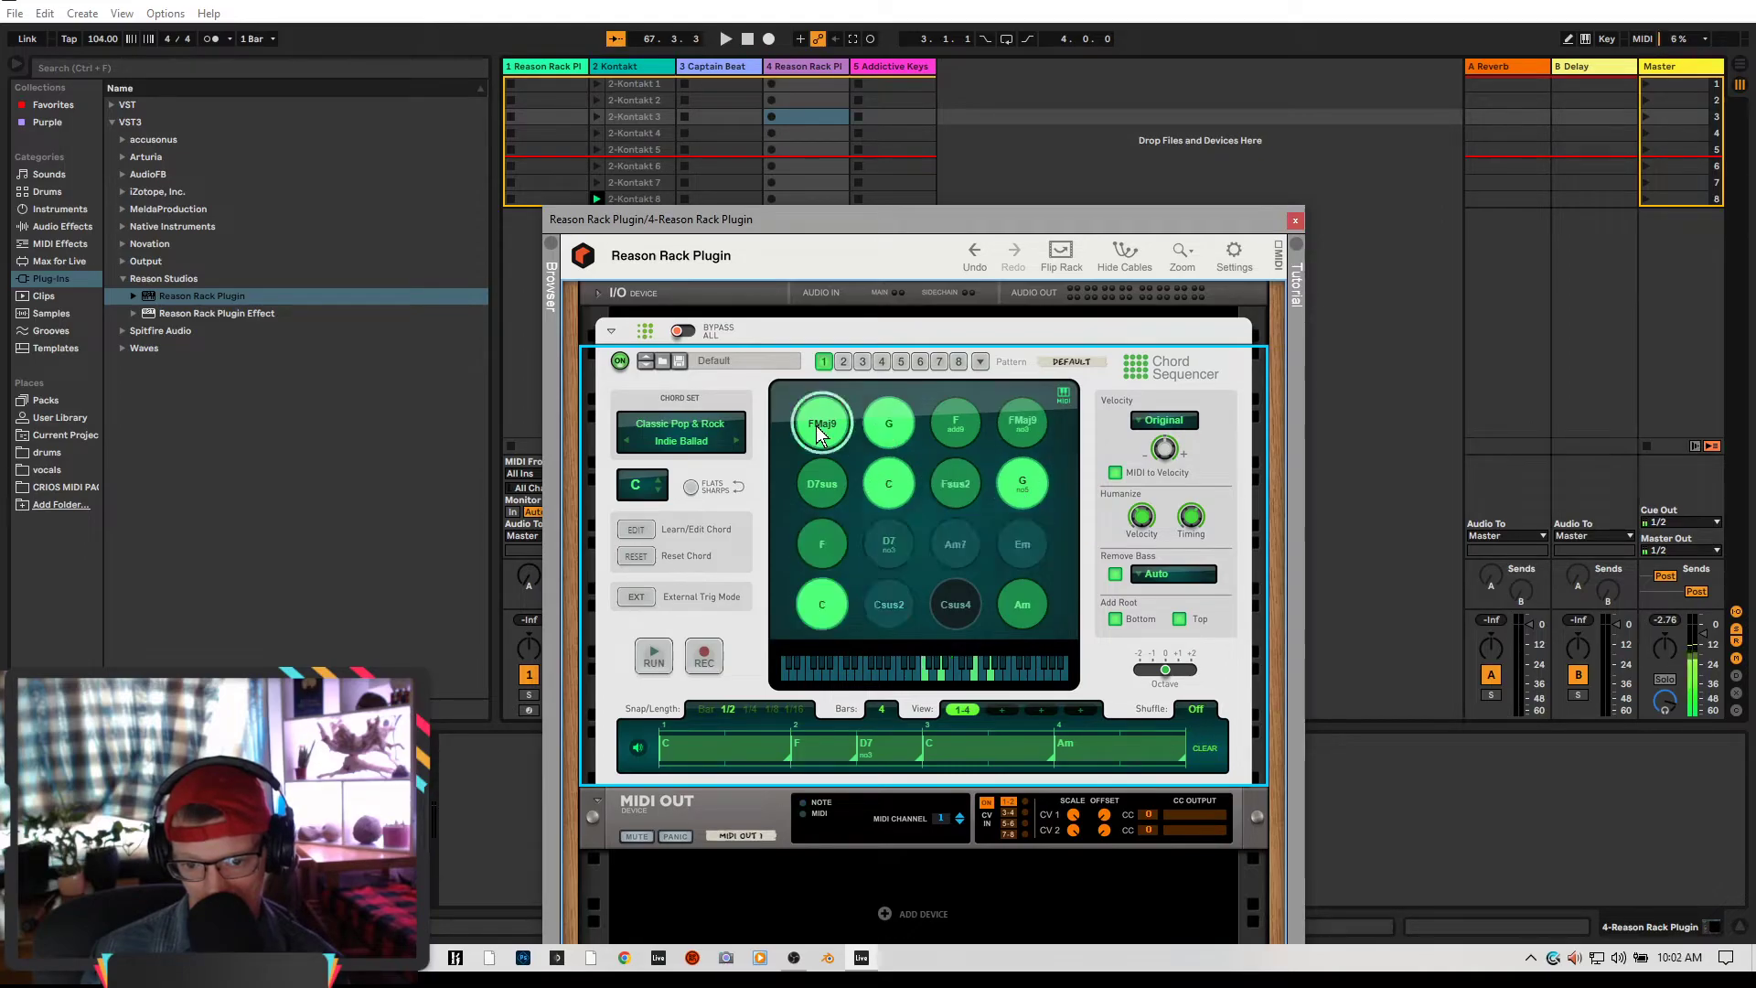
left_click(955, 426)
left_click(898, 431)
left_click(891, 494)
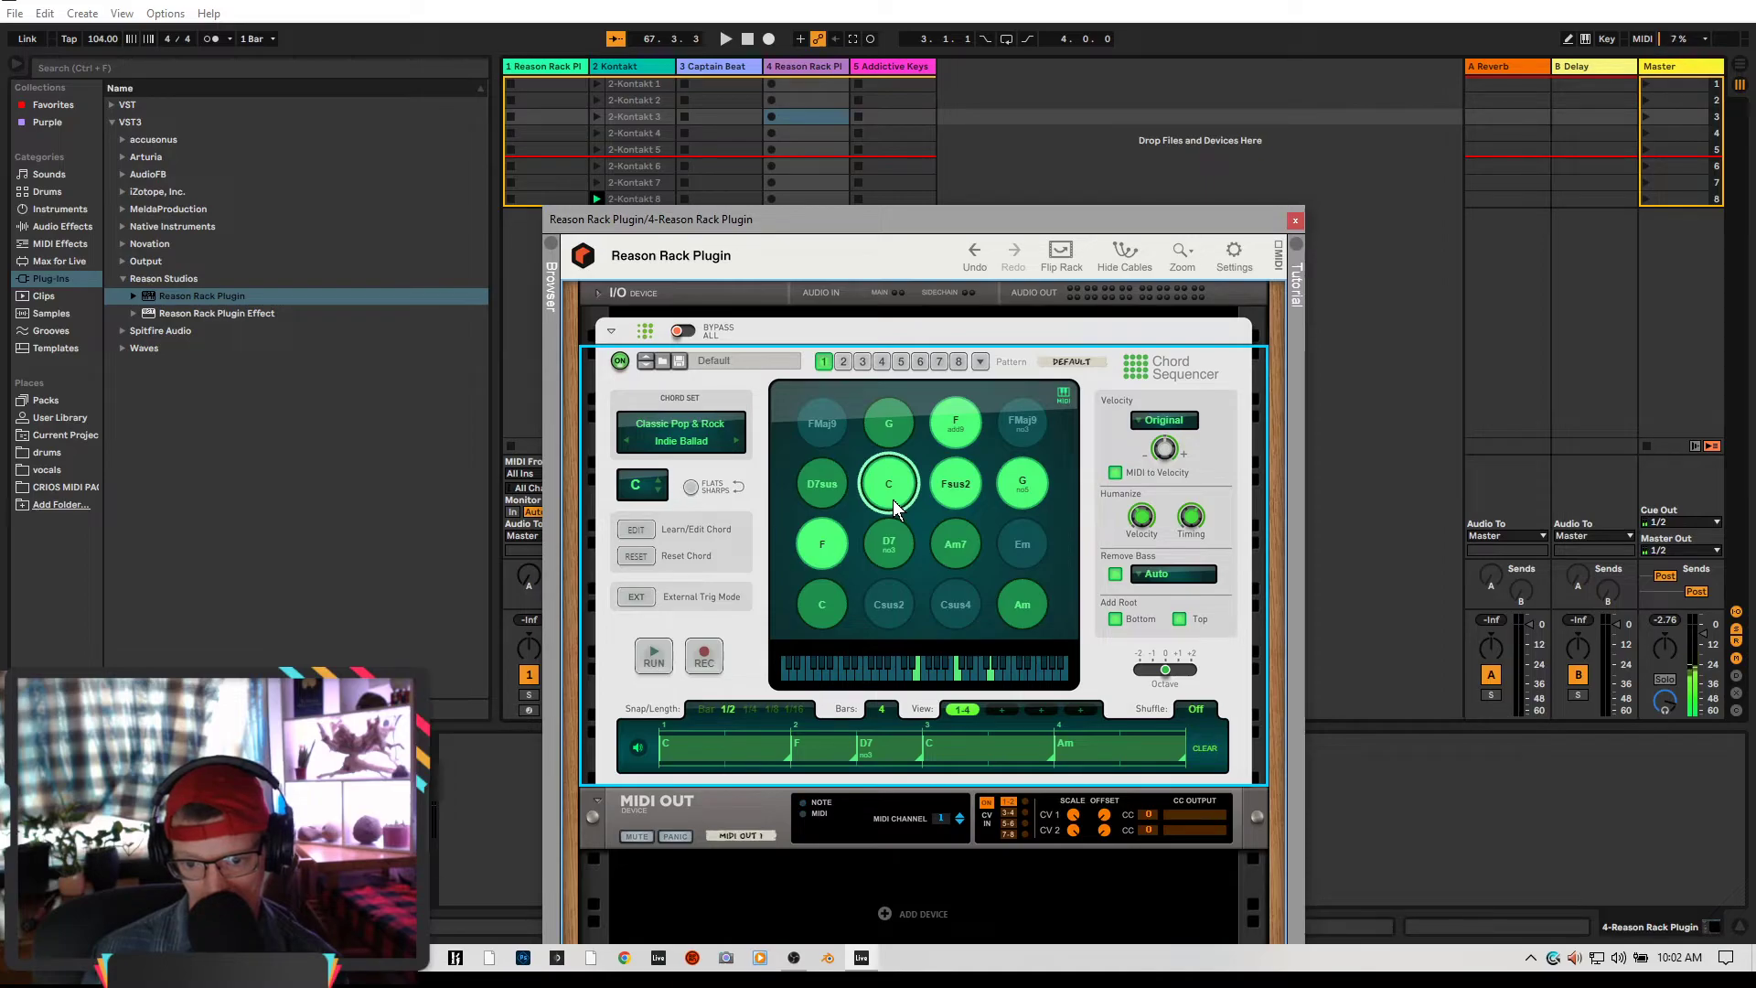
left_click(935, 488)
left_click(942, 432)
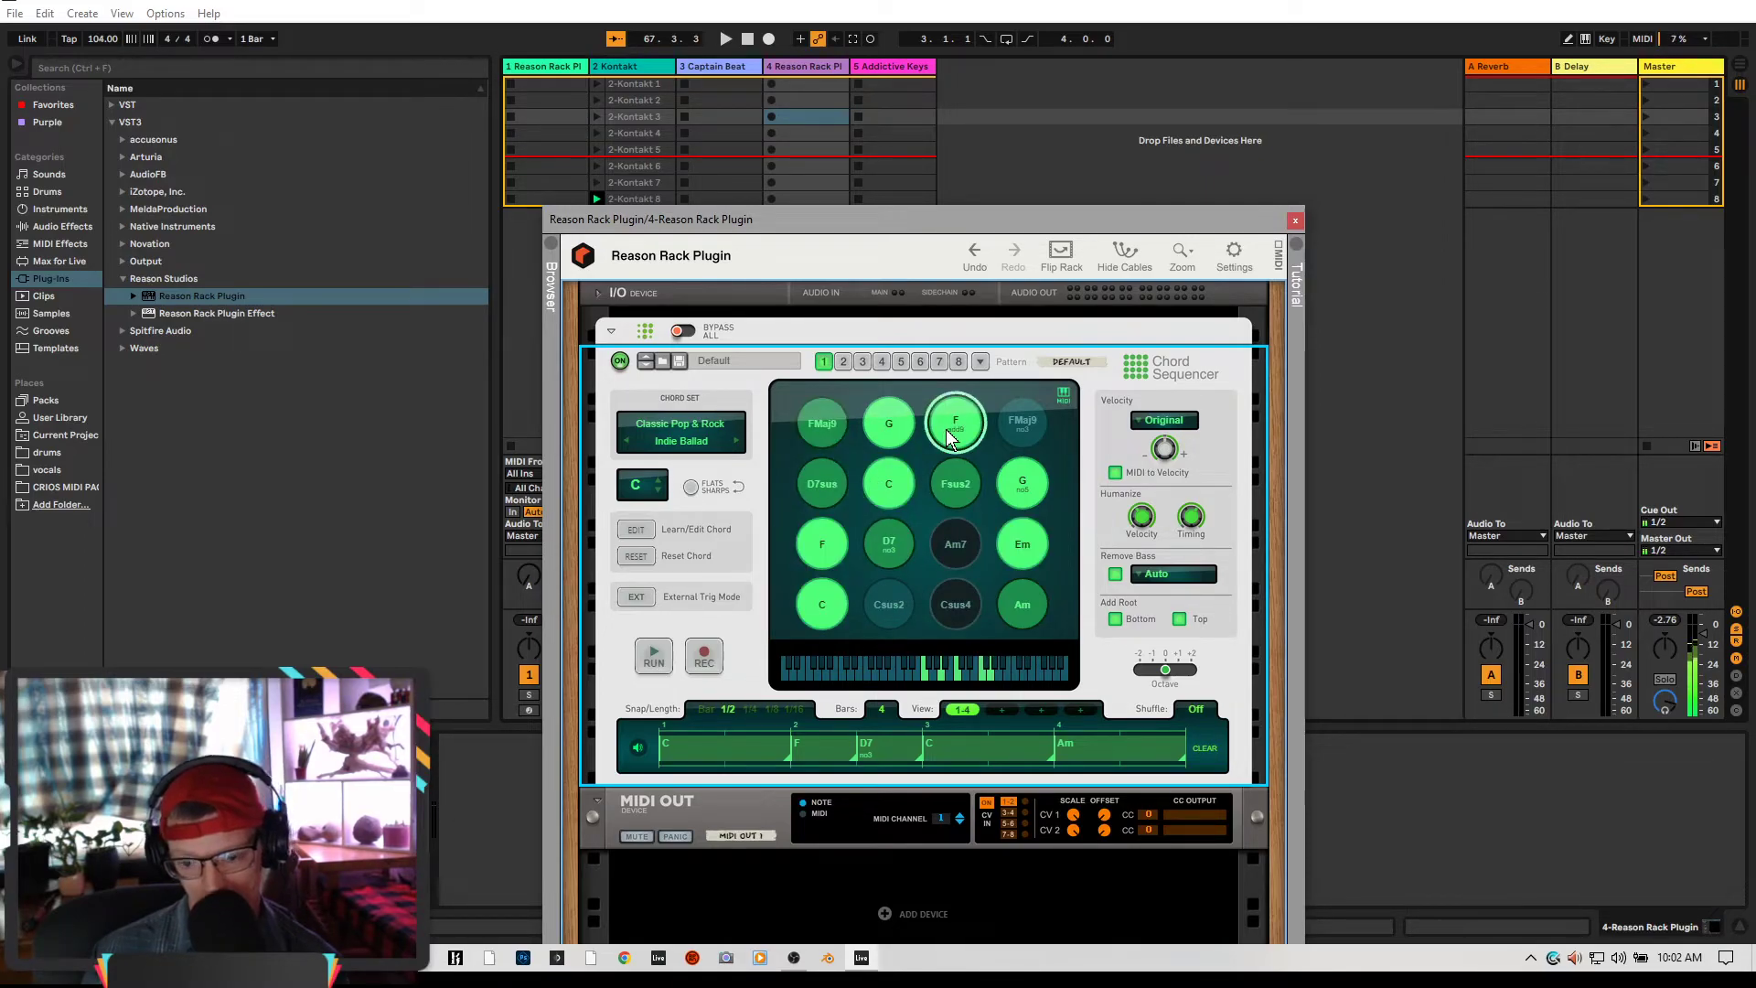
left_click(955, 547)
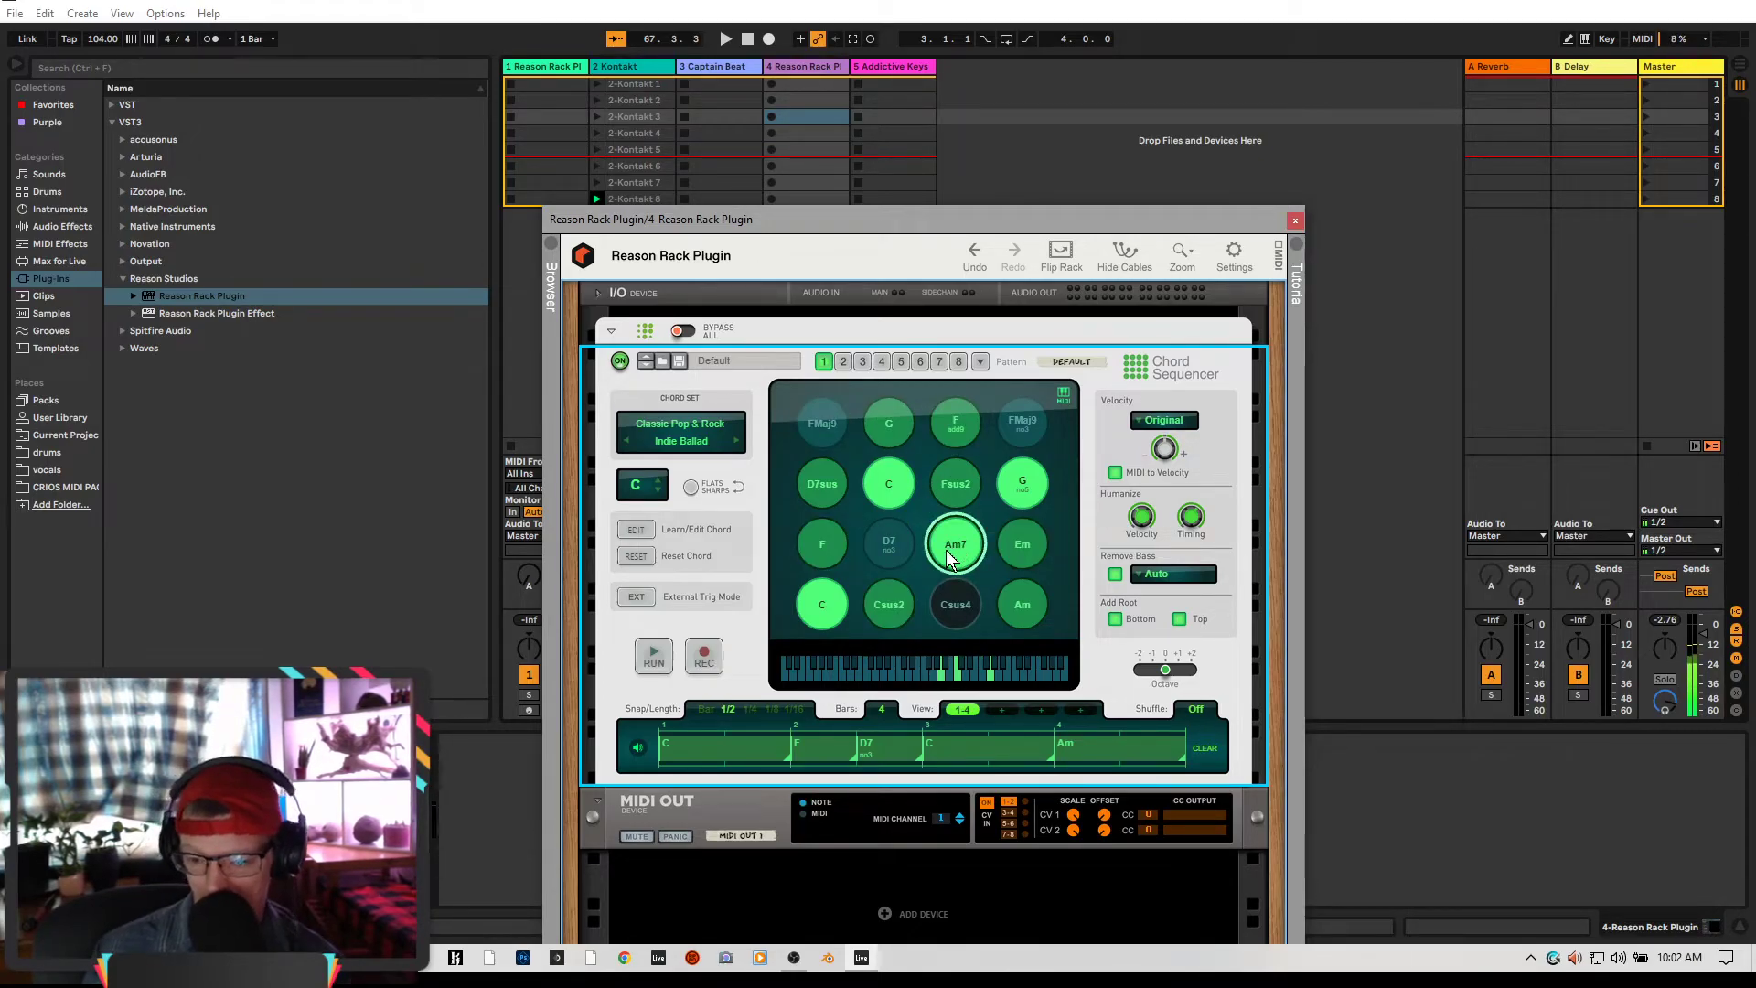
left_click(900, 556)
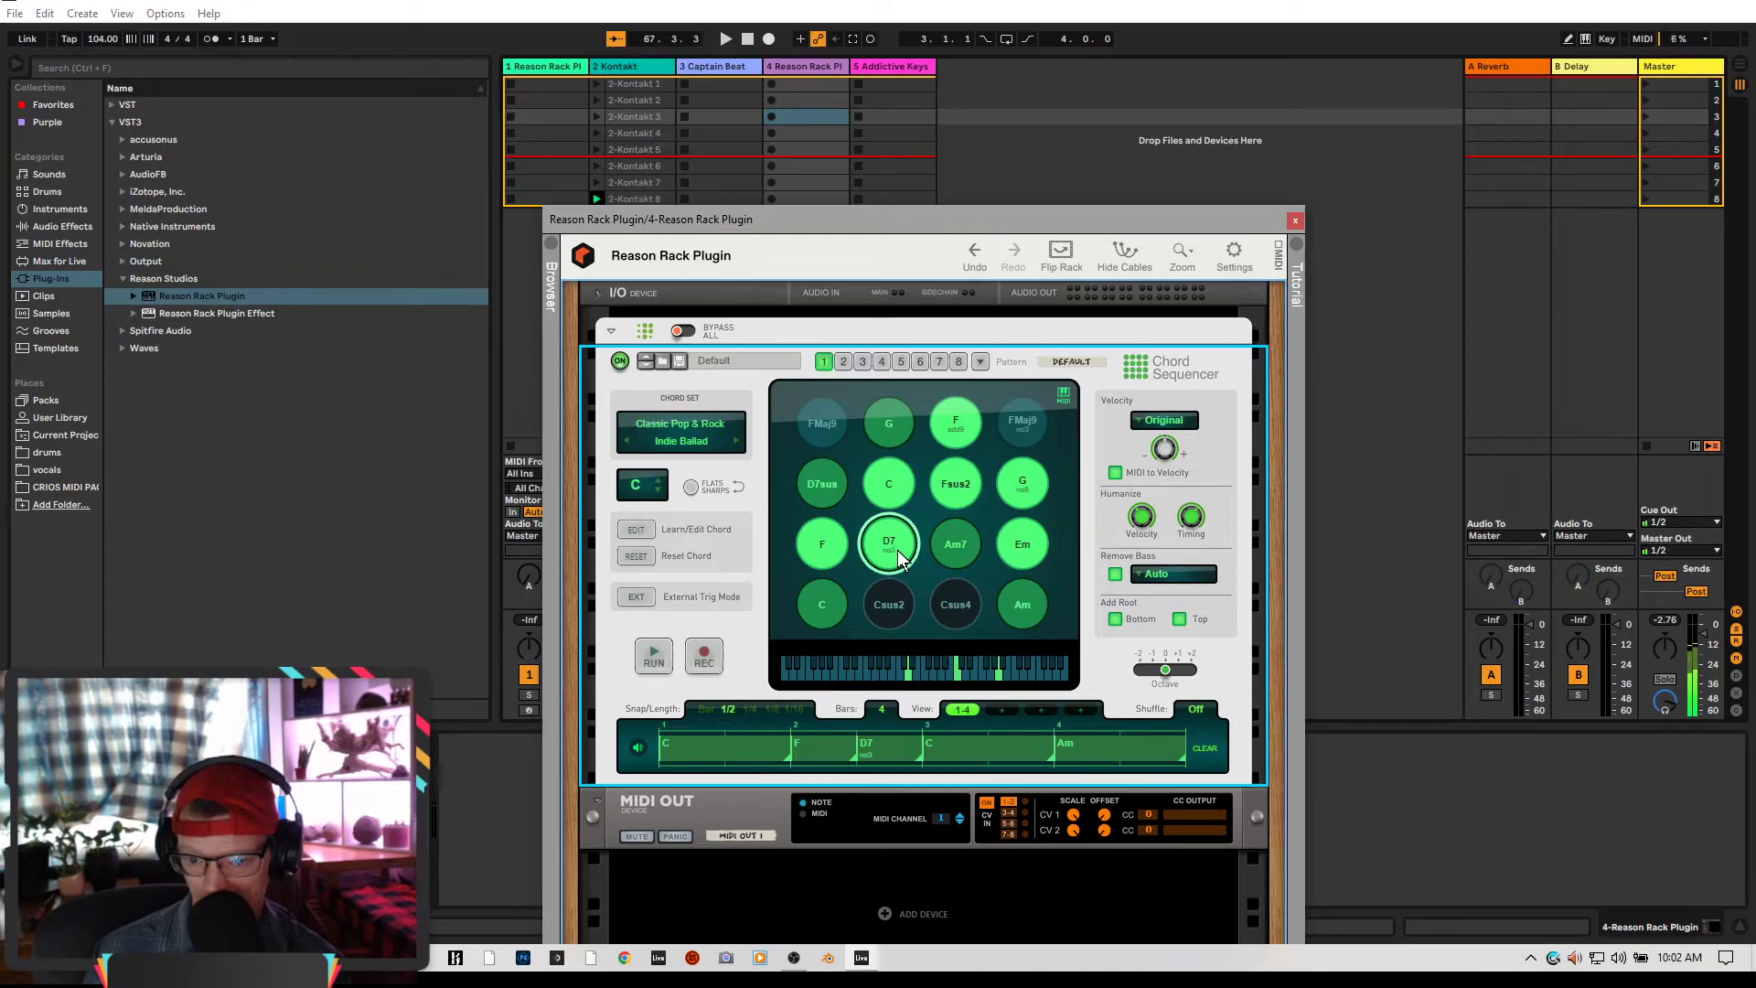
left_click(828, 547)
left_click(875, 479)
left_click(821, 483)
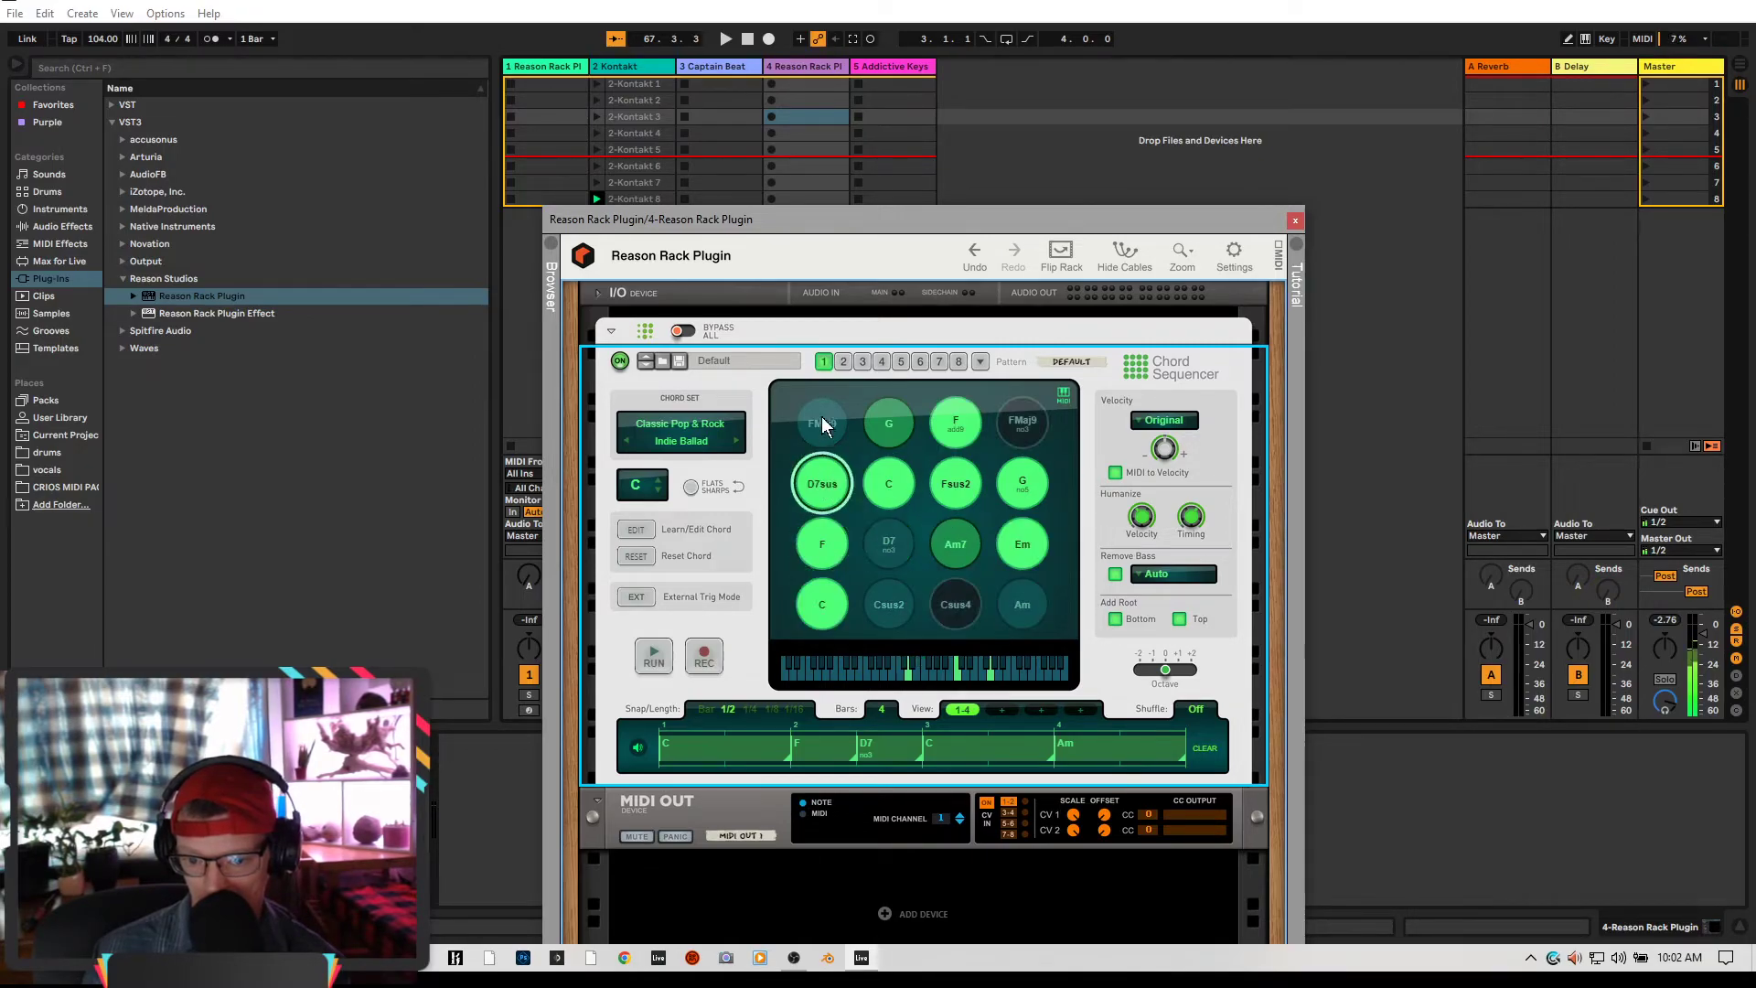
left_click(821, 417)
left_click(1022, 426)
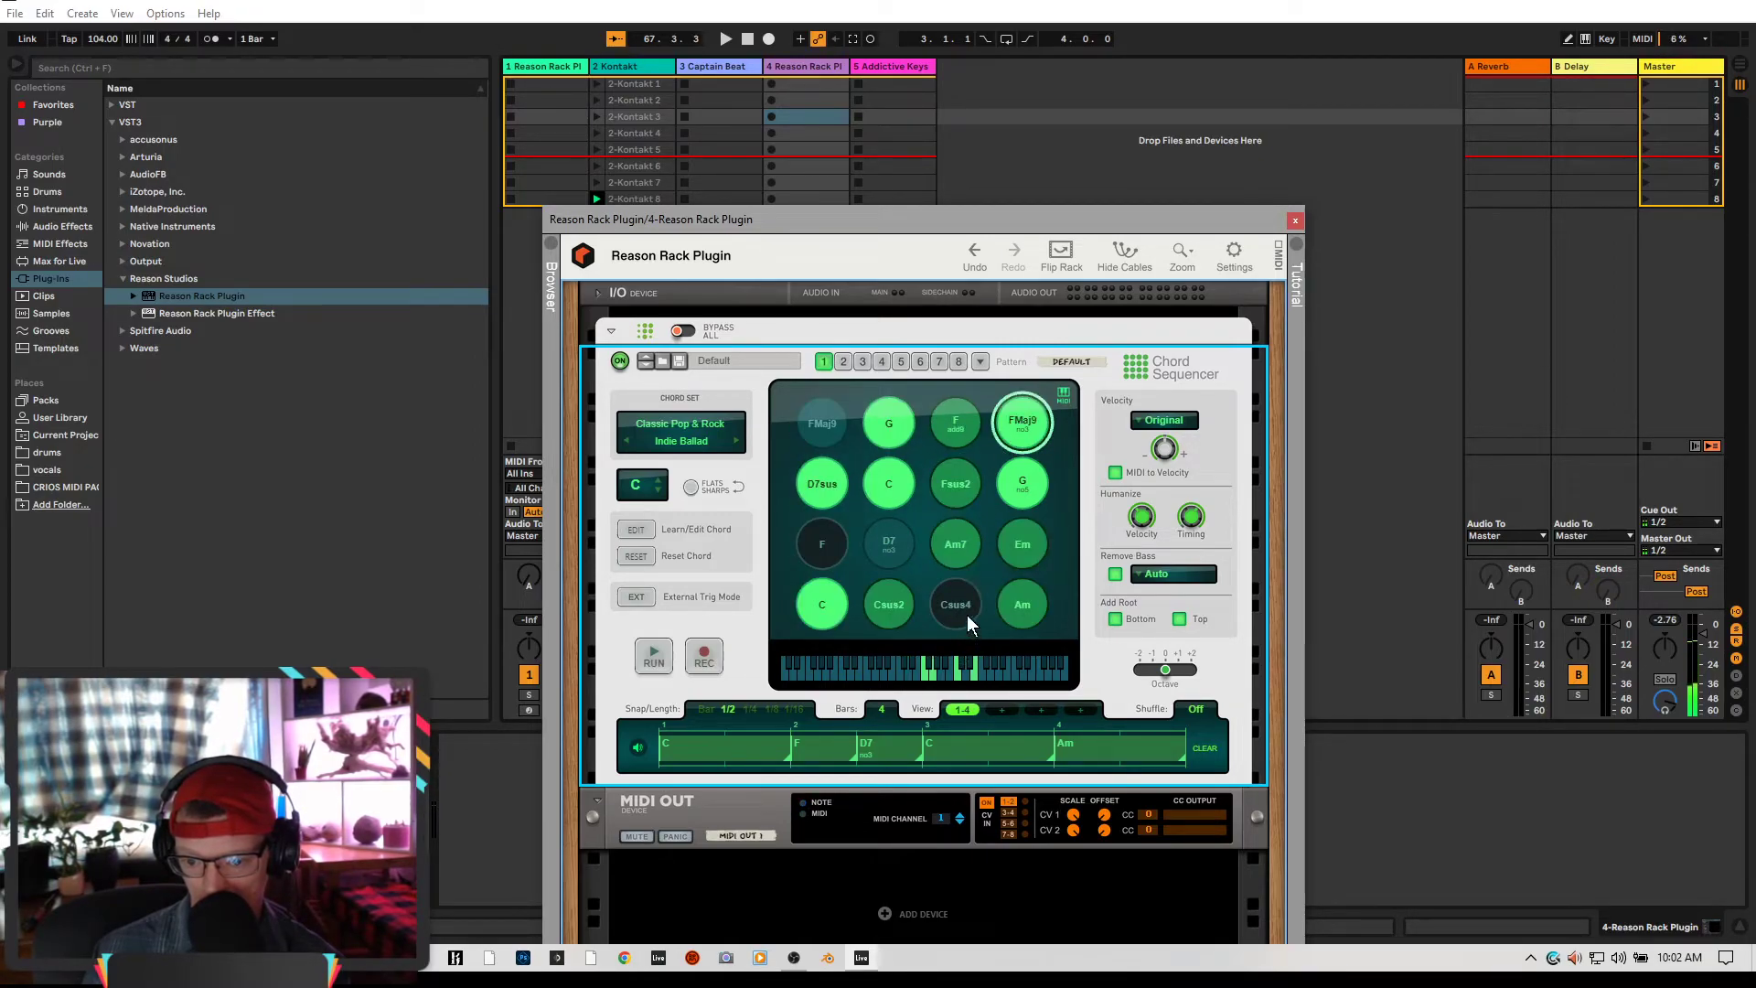
left_click(965, 619)
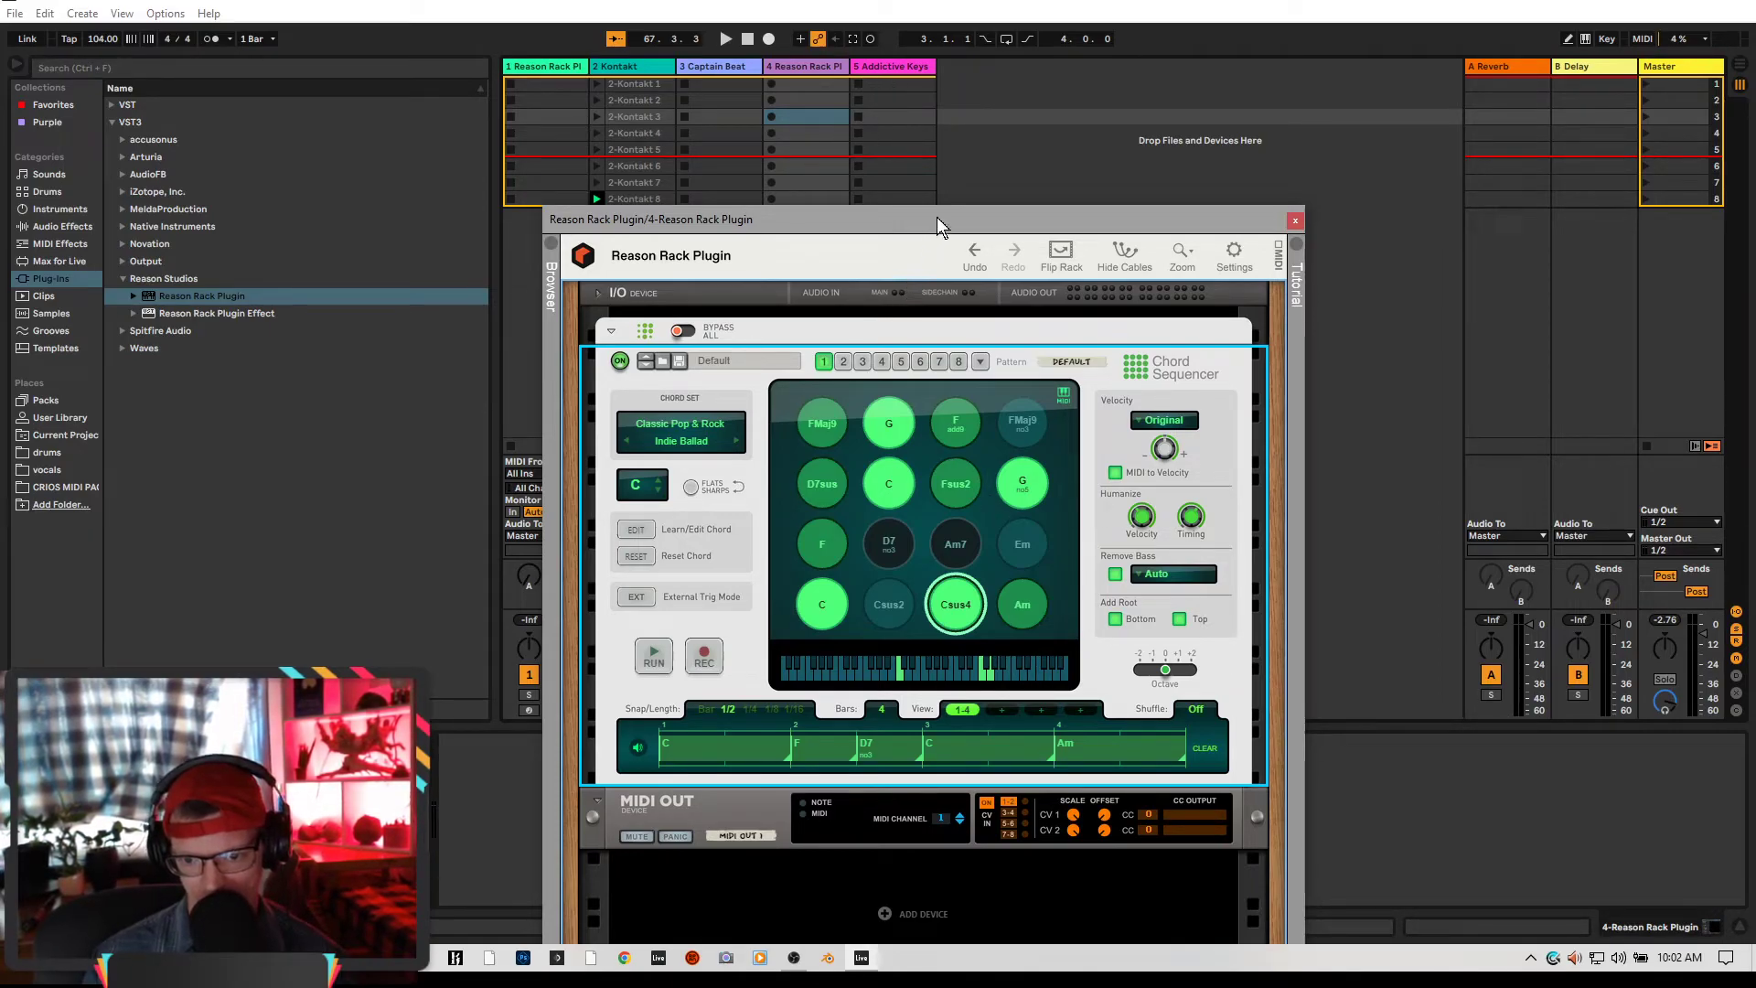
Arm the Addictive Keys track, record a chord clip into its first slot with the metronome on, and open the clip's notes
left_click_drag(937, 216, 1490, 135)
left_click(878, 708)
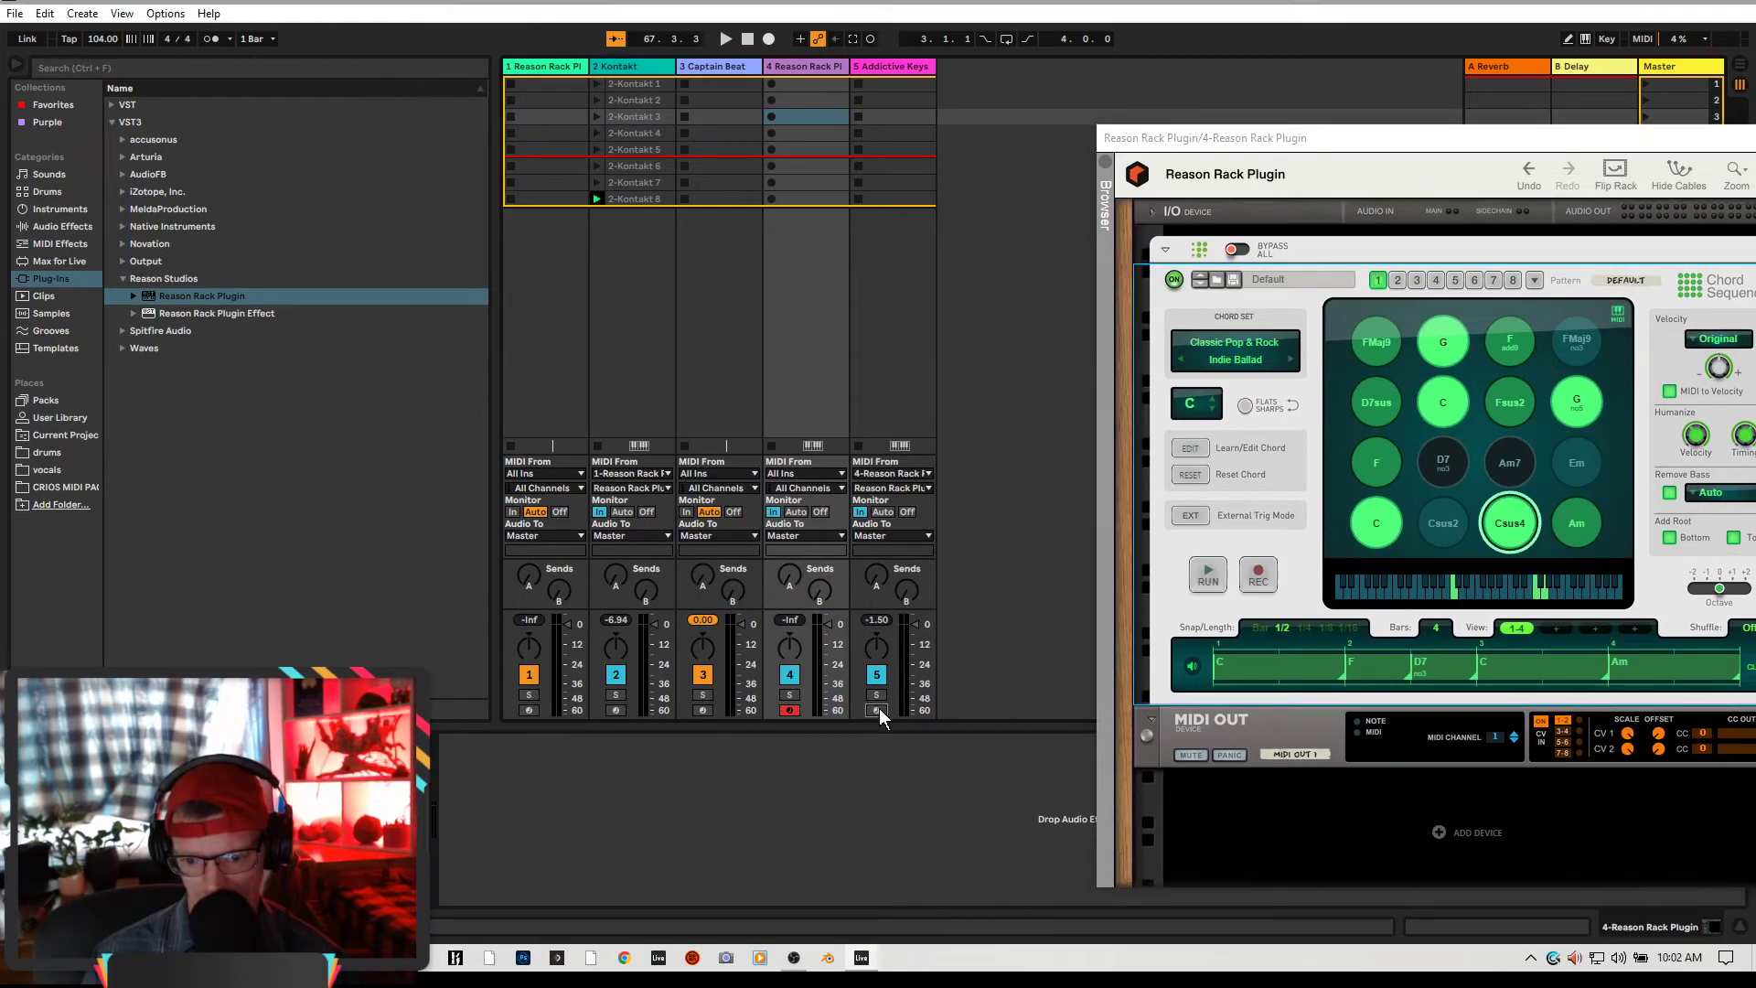
left_click_drag(1000, 189, 1388, 283)
left_click(859, 84)
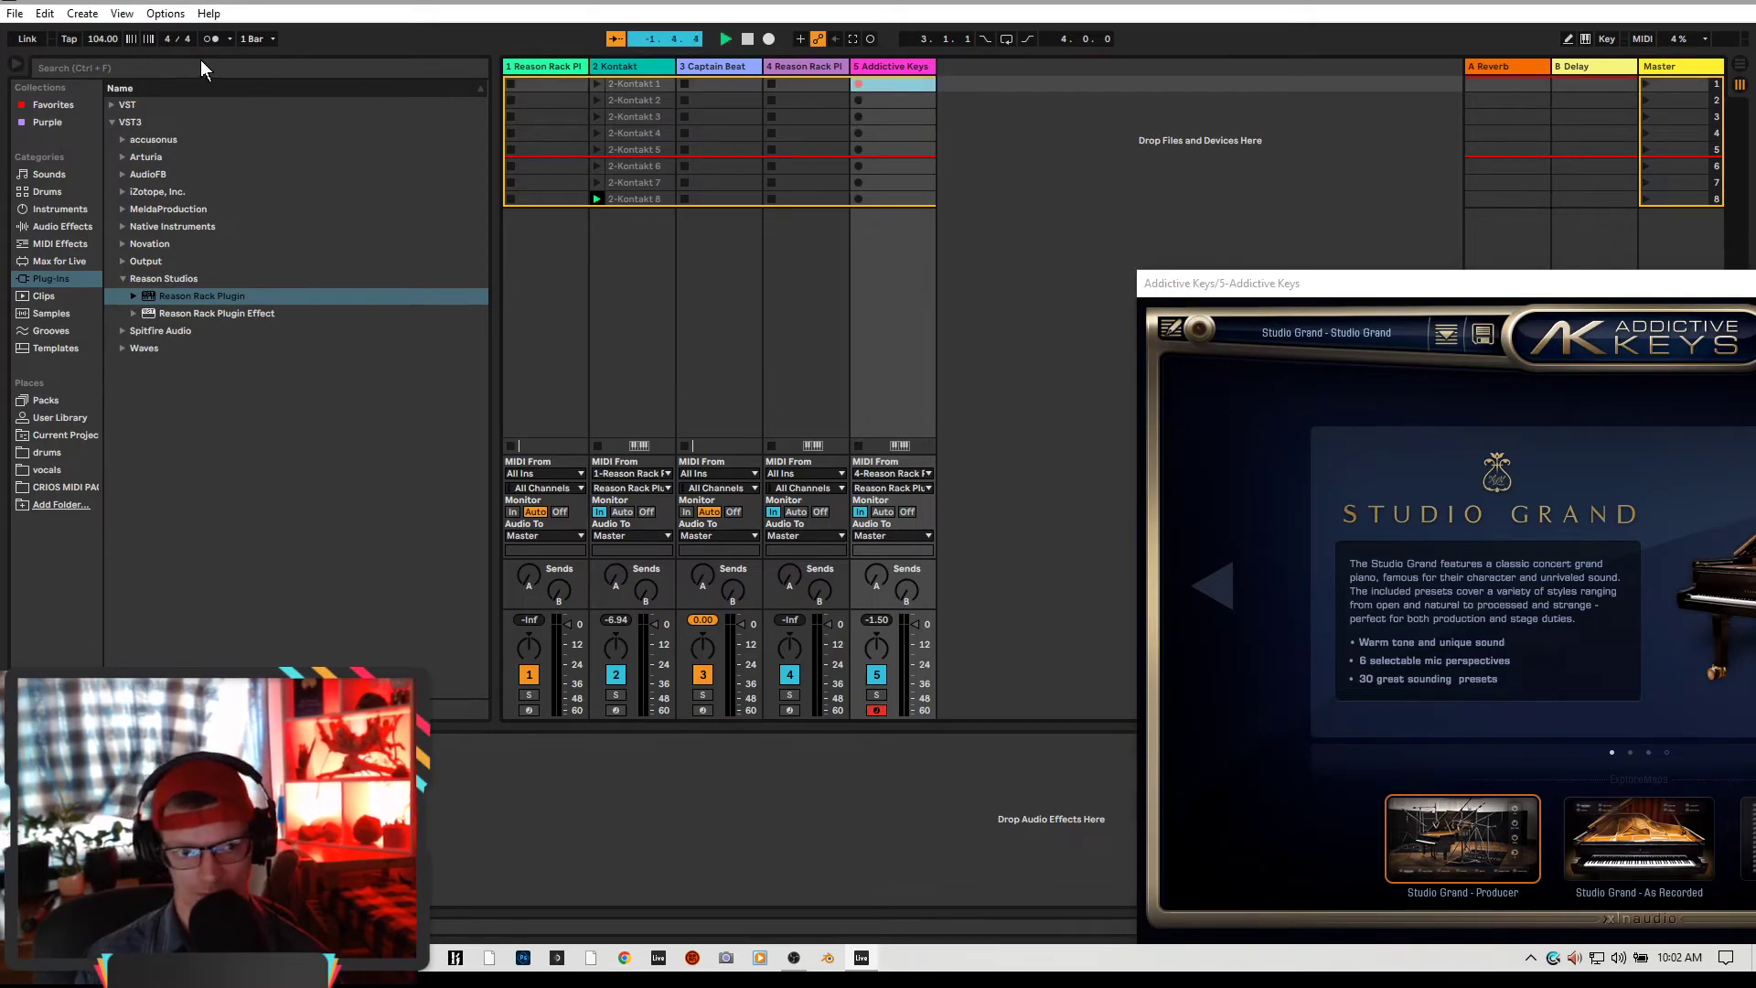
left_click(212, 38)
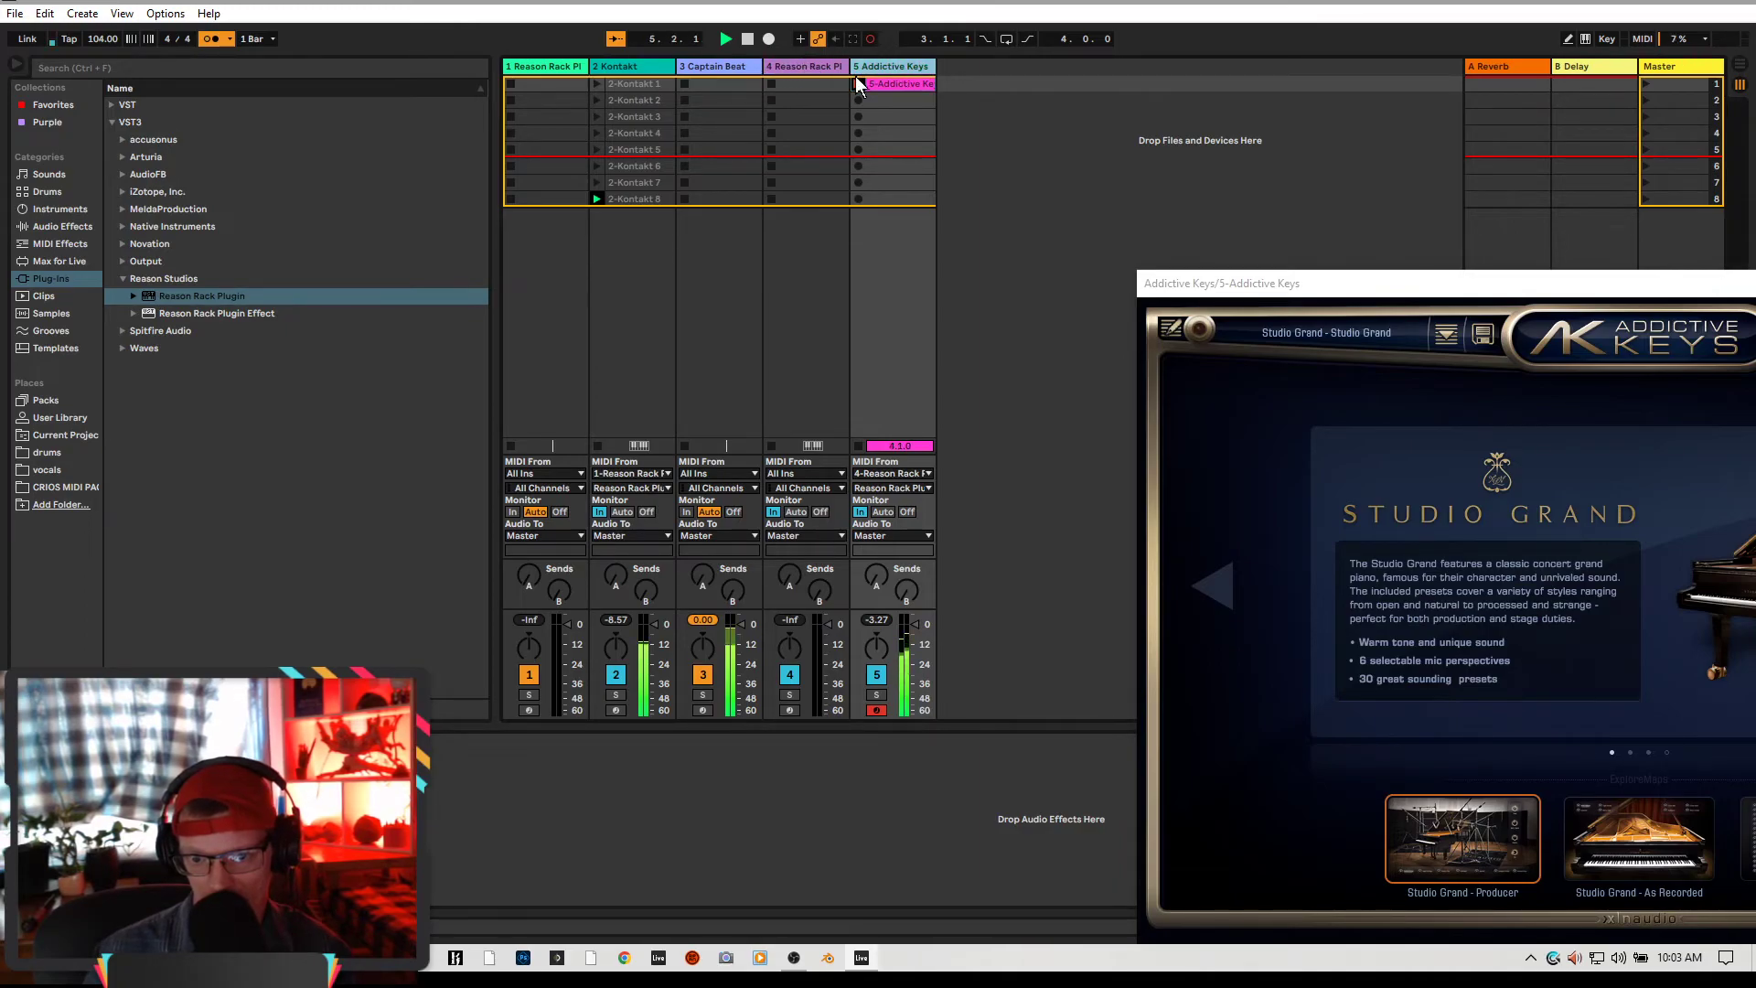
left_click(903, 85)
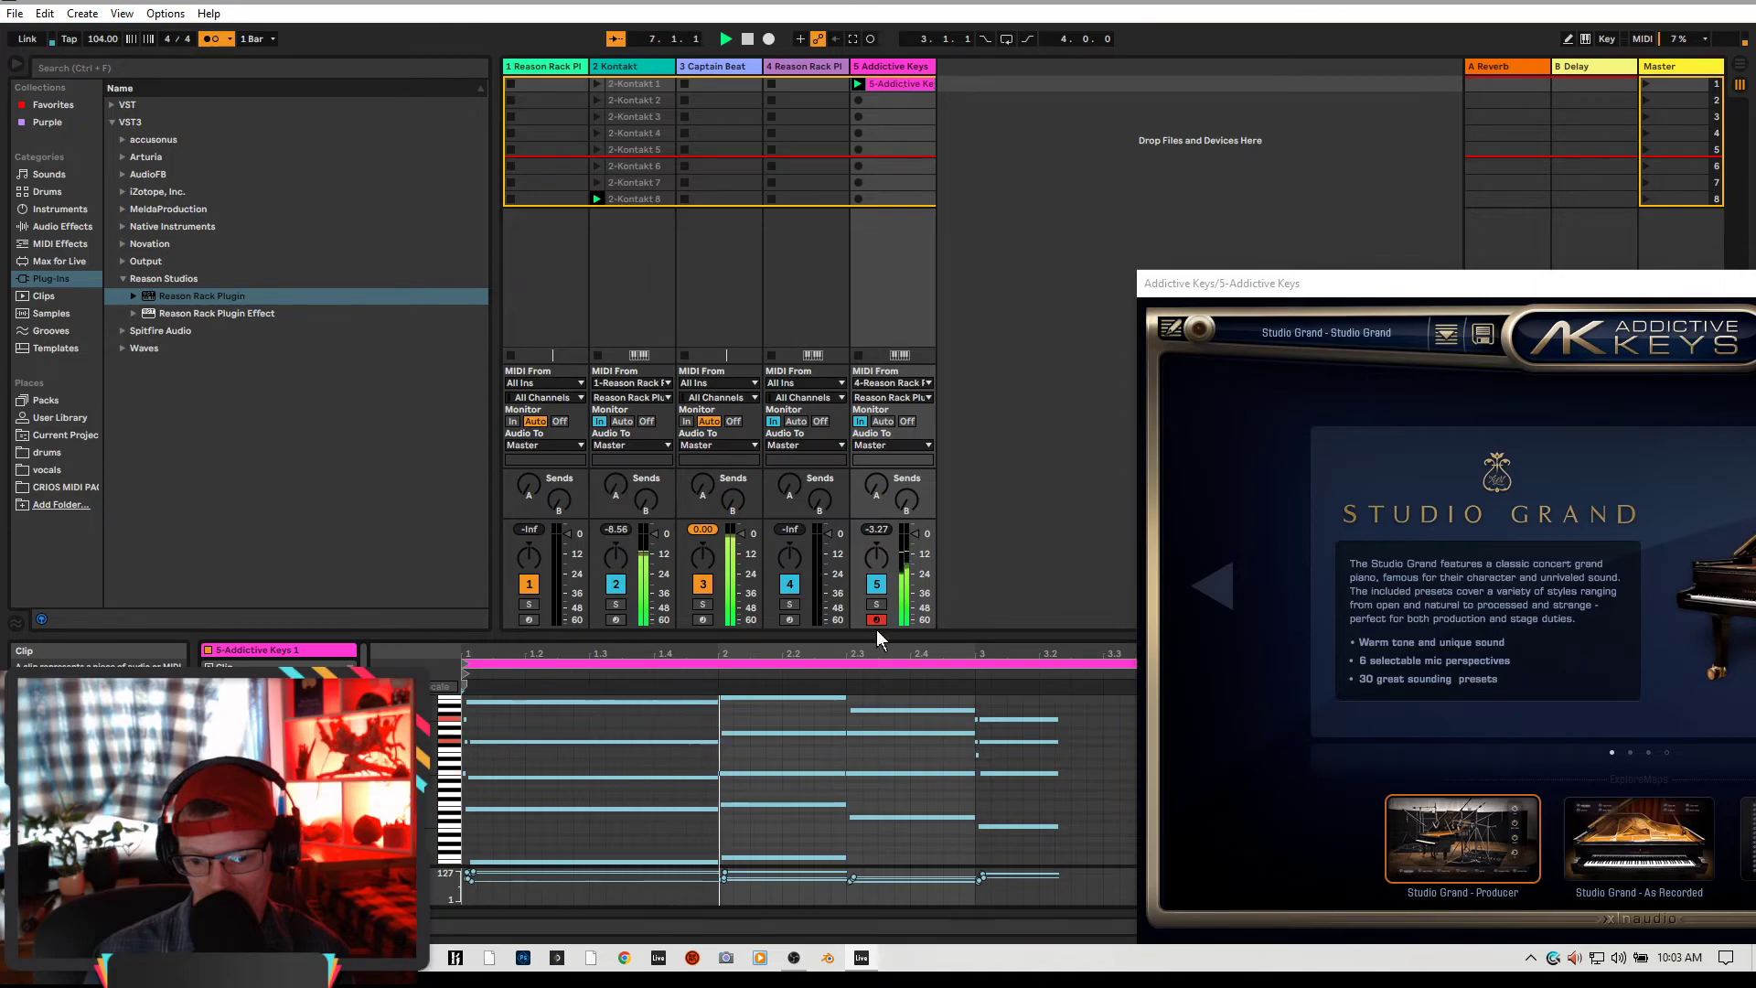
Shrink the clip note editor to give the session mixer more height, and stop playback
left_click_drag(881, 634, 881, 727)
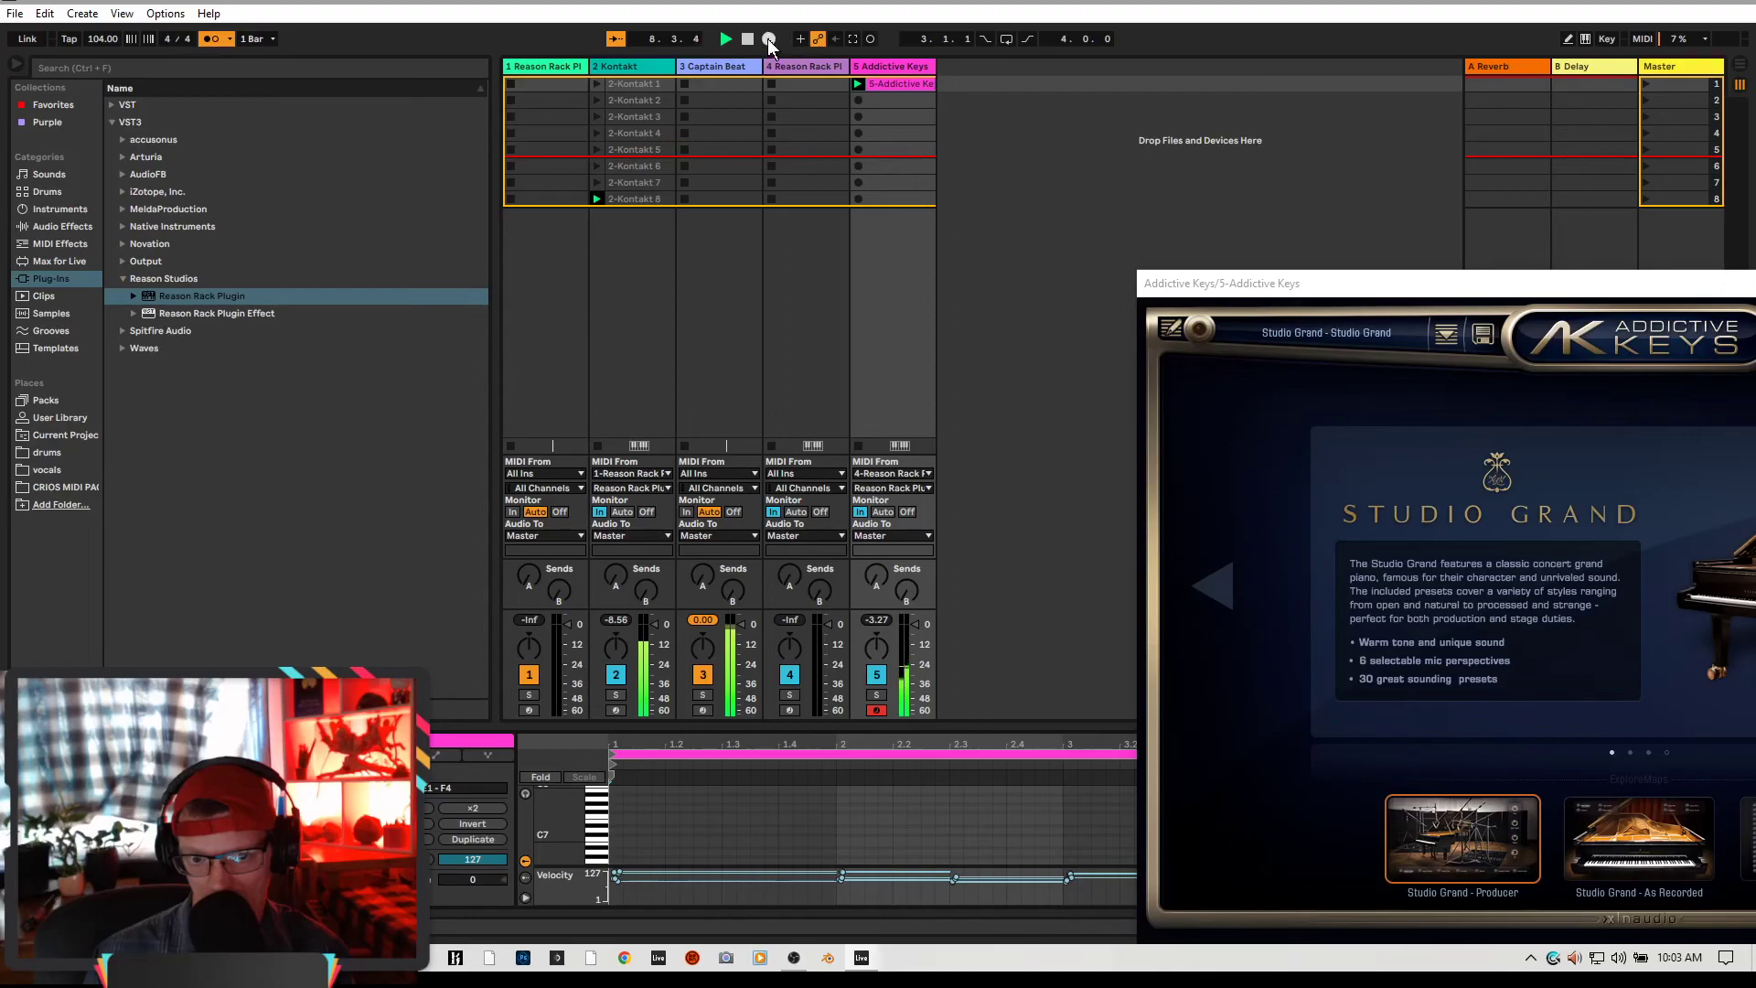
left_click(750, 42)
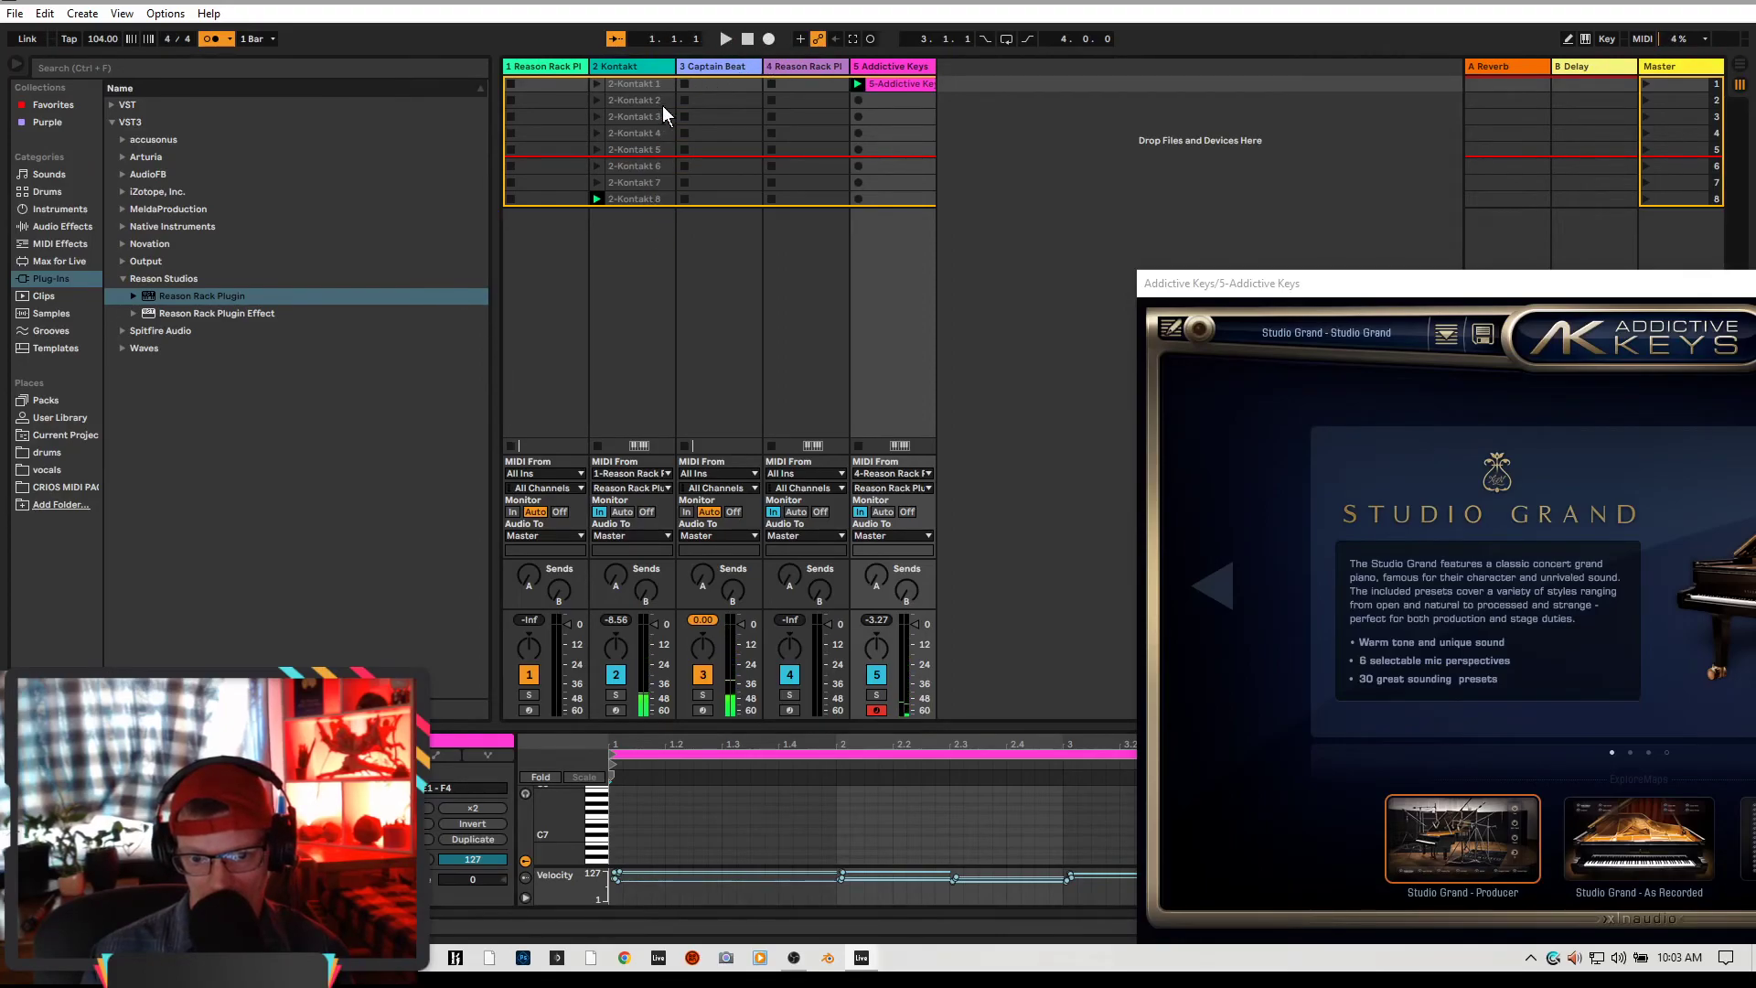
Bring up the Chord Sequencer on the second Reason Rack track and transpose its chord set to the key of F#
left_click(664, 68)
left_click(925, 65)
left_click(915, 101)
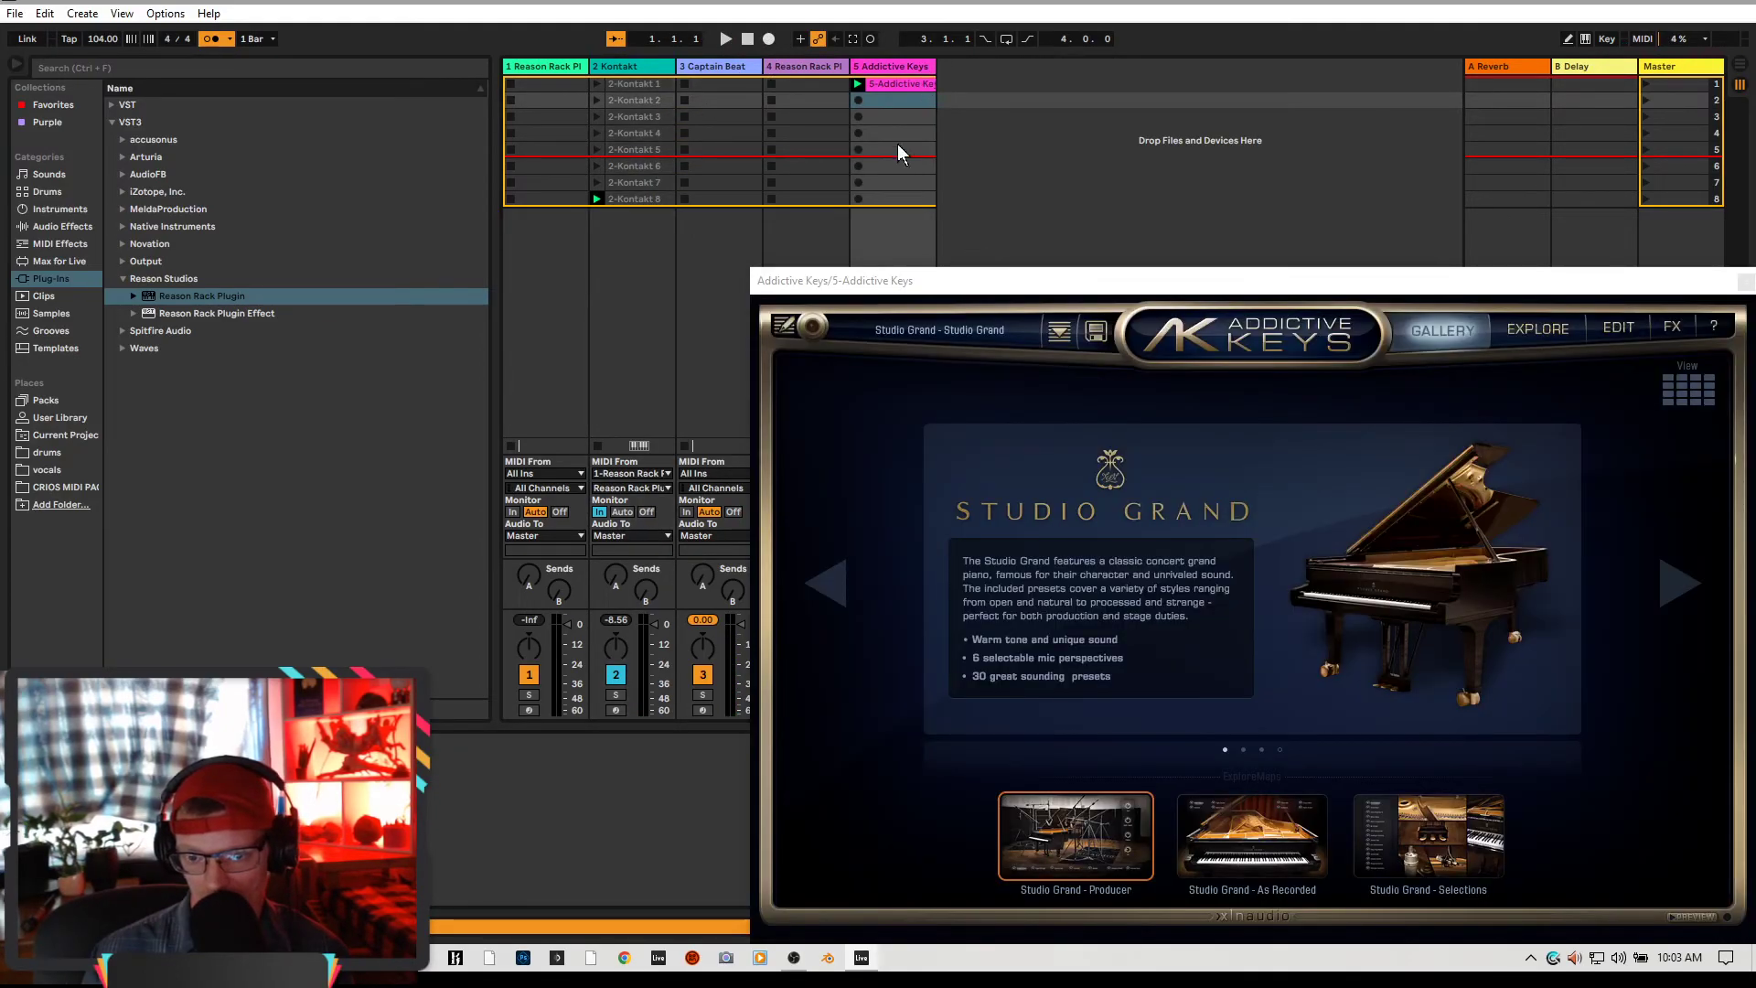
left_click(816, 68)
left_click_drag(1269, 137, 664, 139)
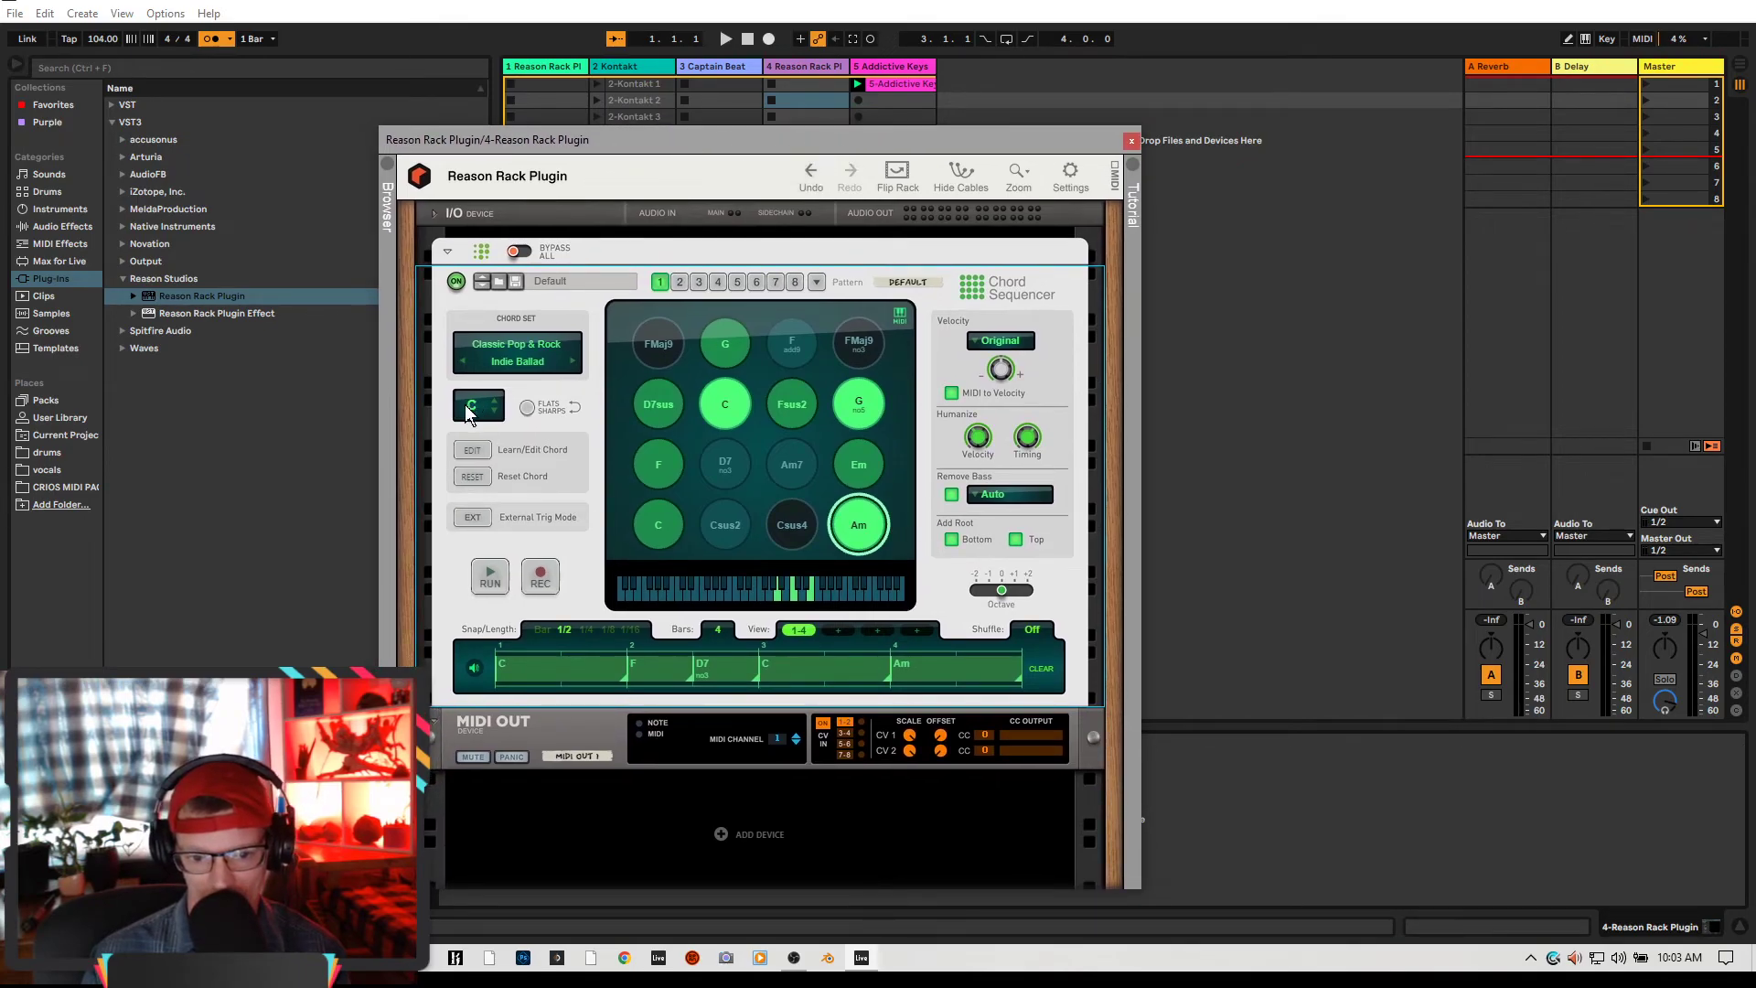
left_click_drag(492, 408, 503, 409)
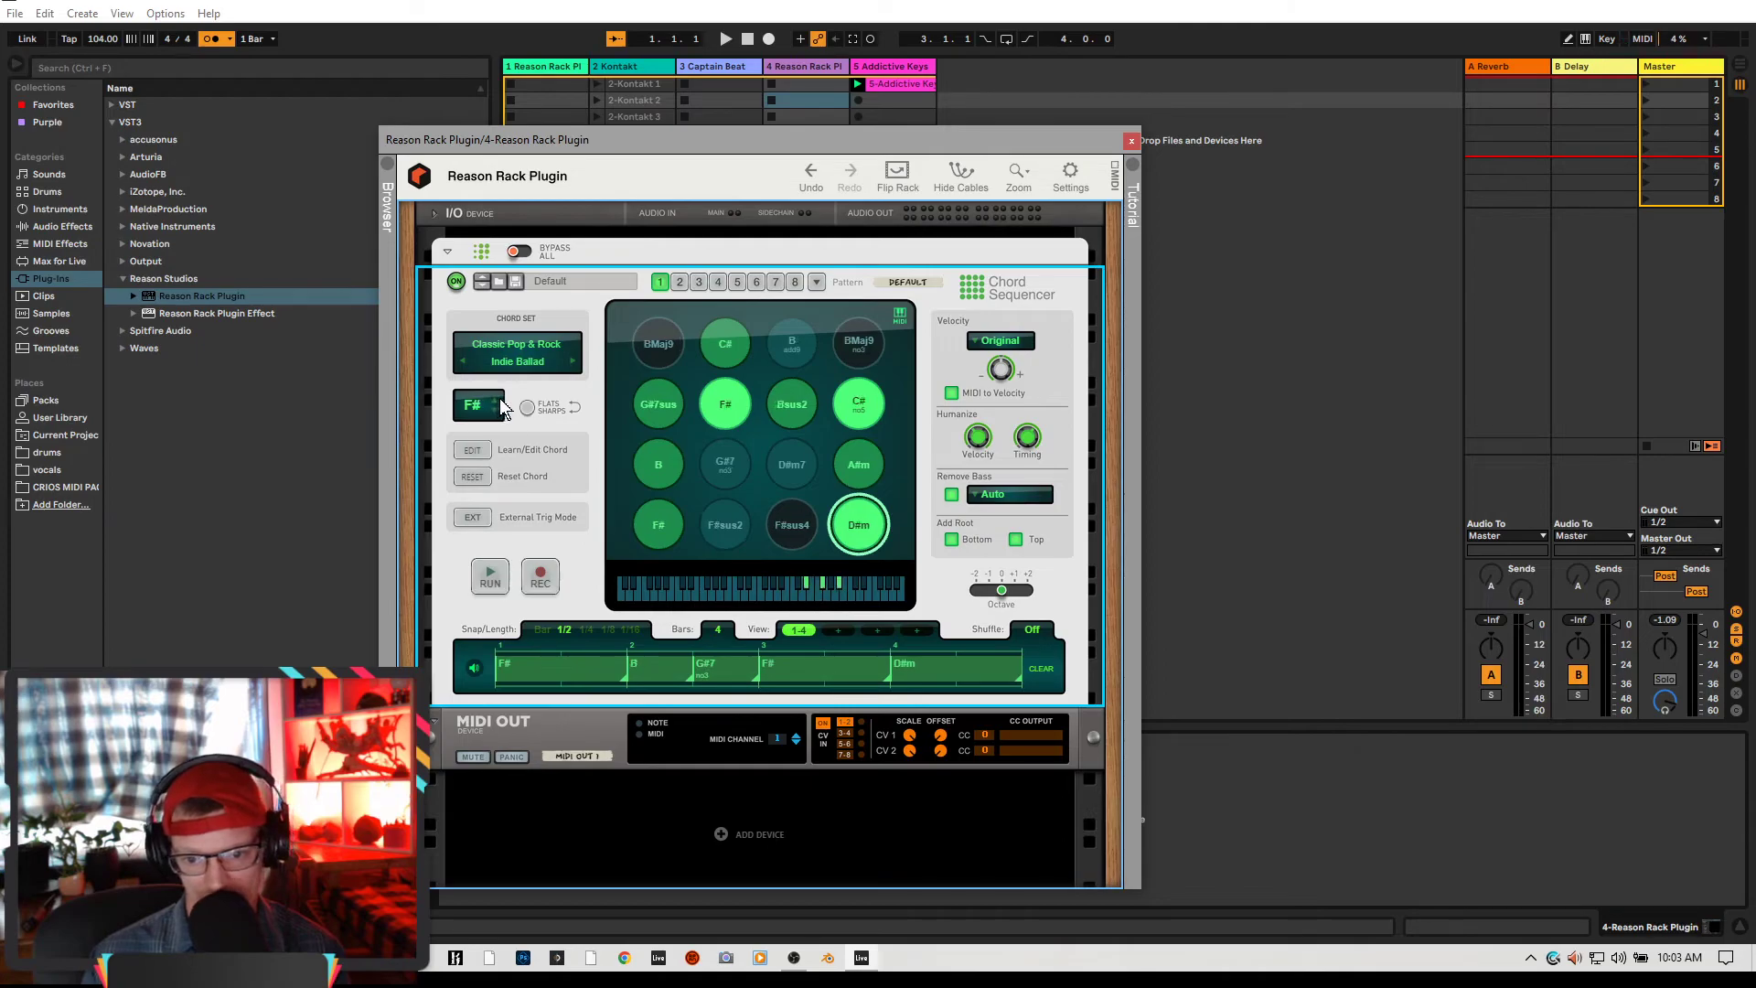
Close the Chord Sequencer's Reason Rack window to uncover the session tracks
left_click_drag(922, 141, 1301, 195)
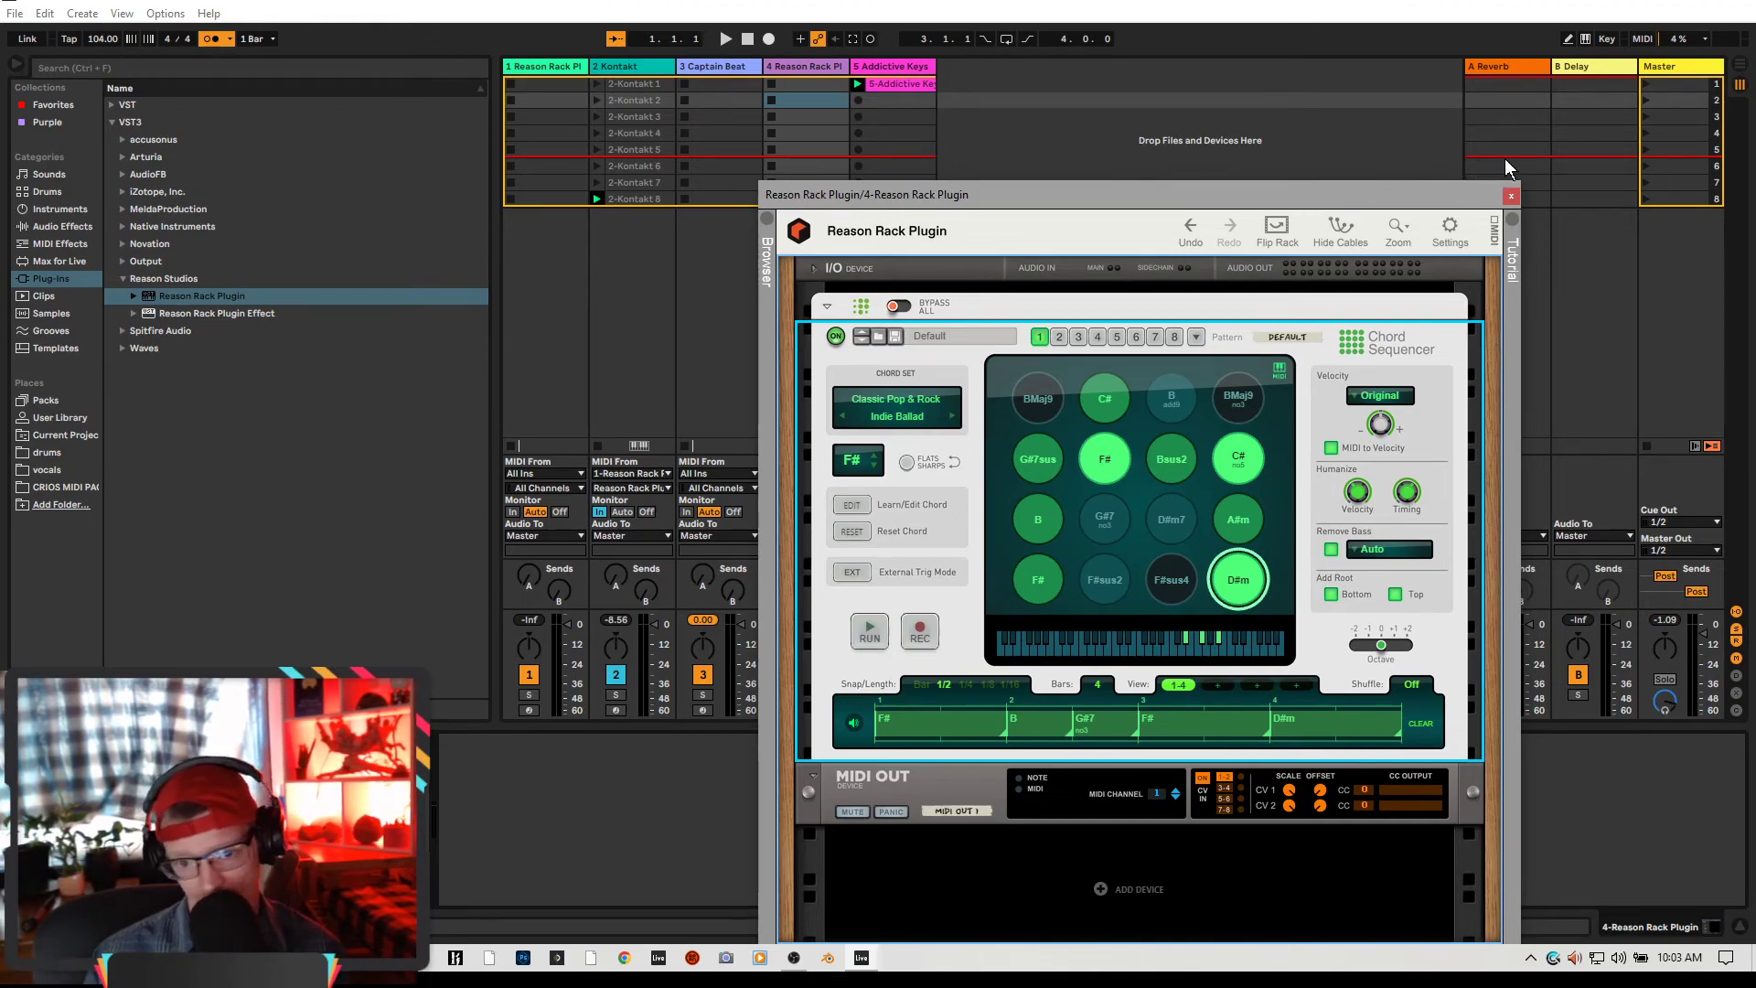
left_click_drag(1172, 189, 1009, 116)
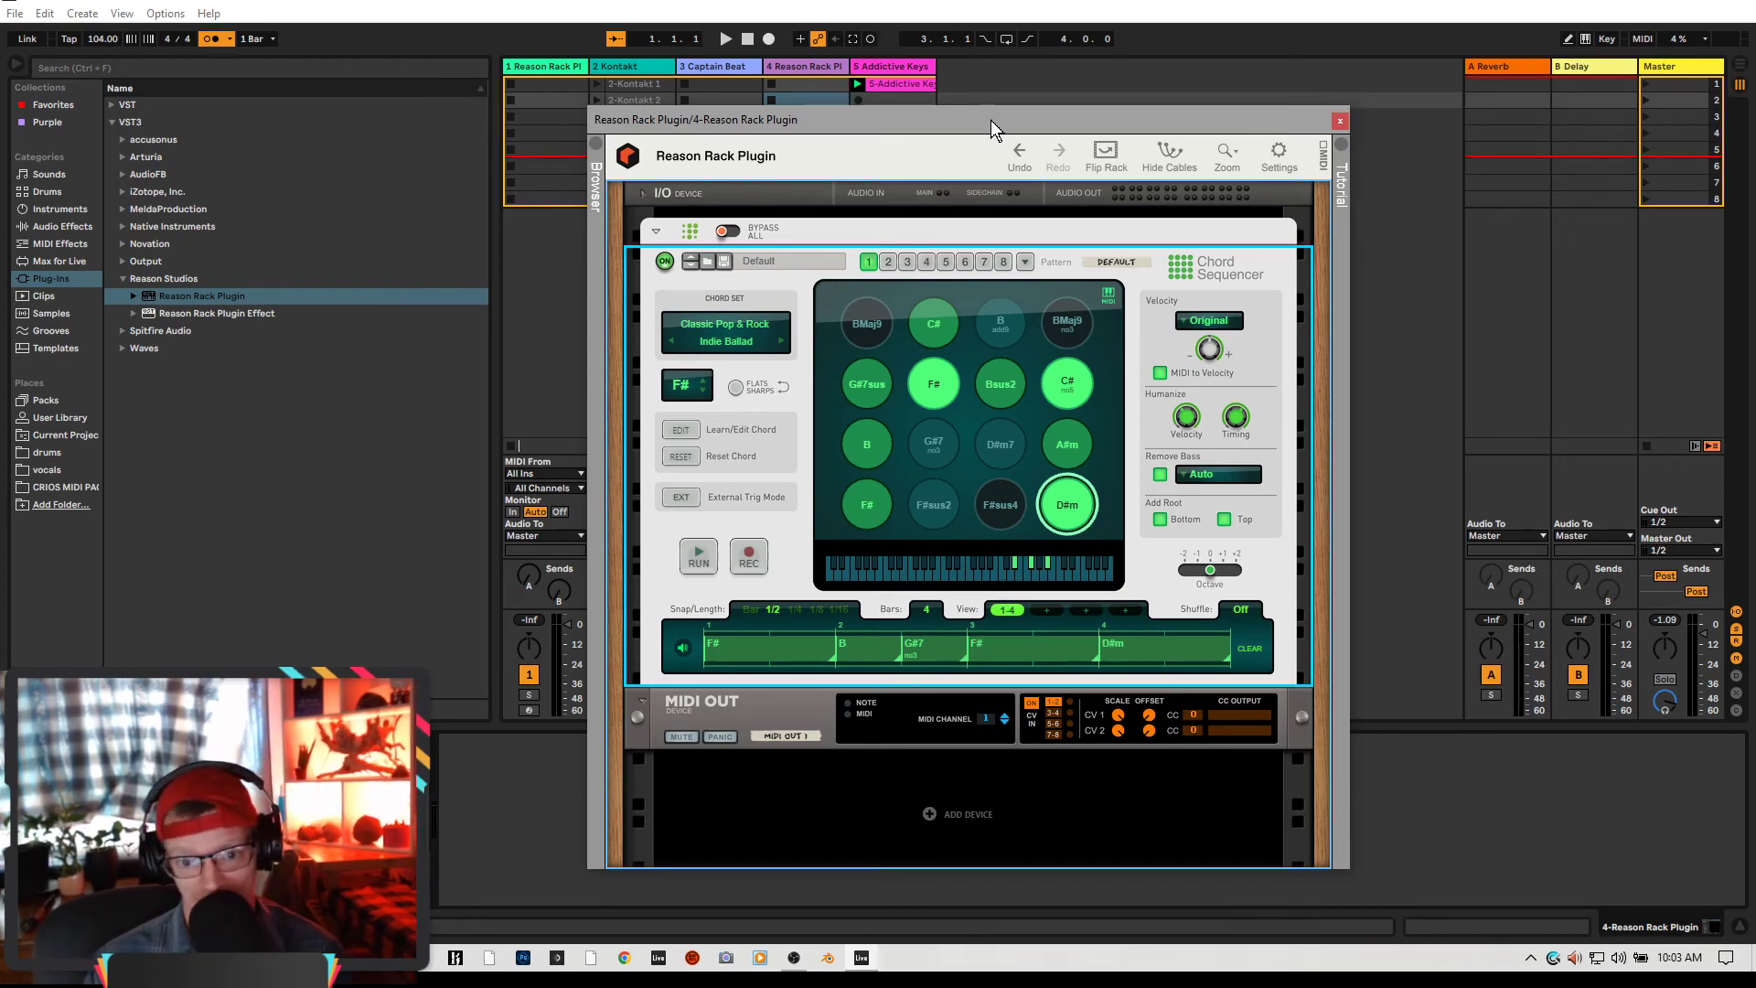
left_click_drag(1036, 118, 946, 194)
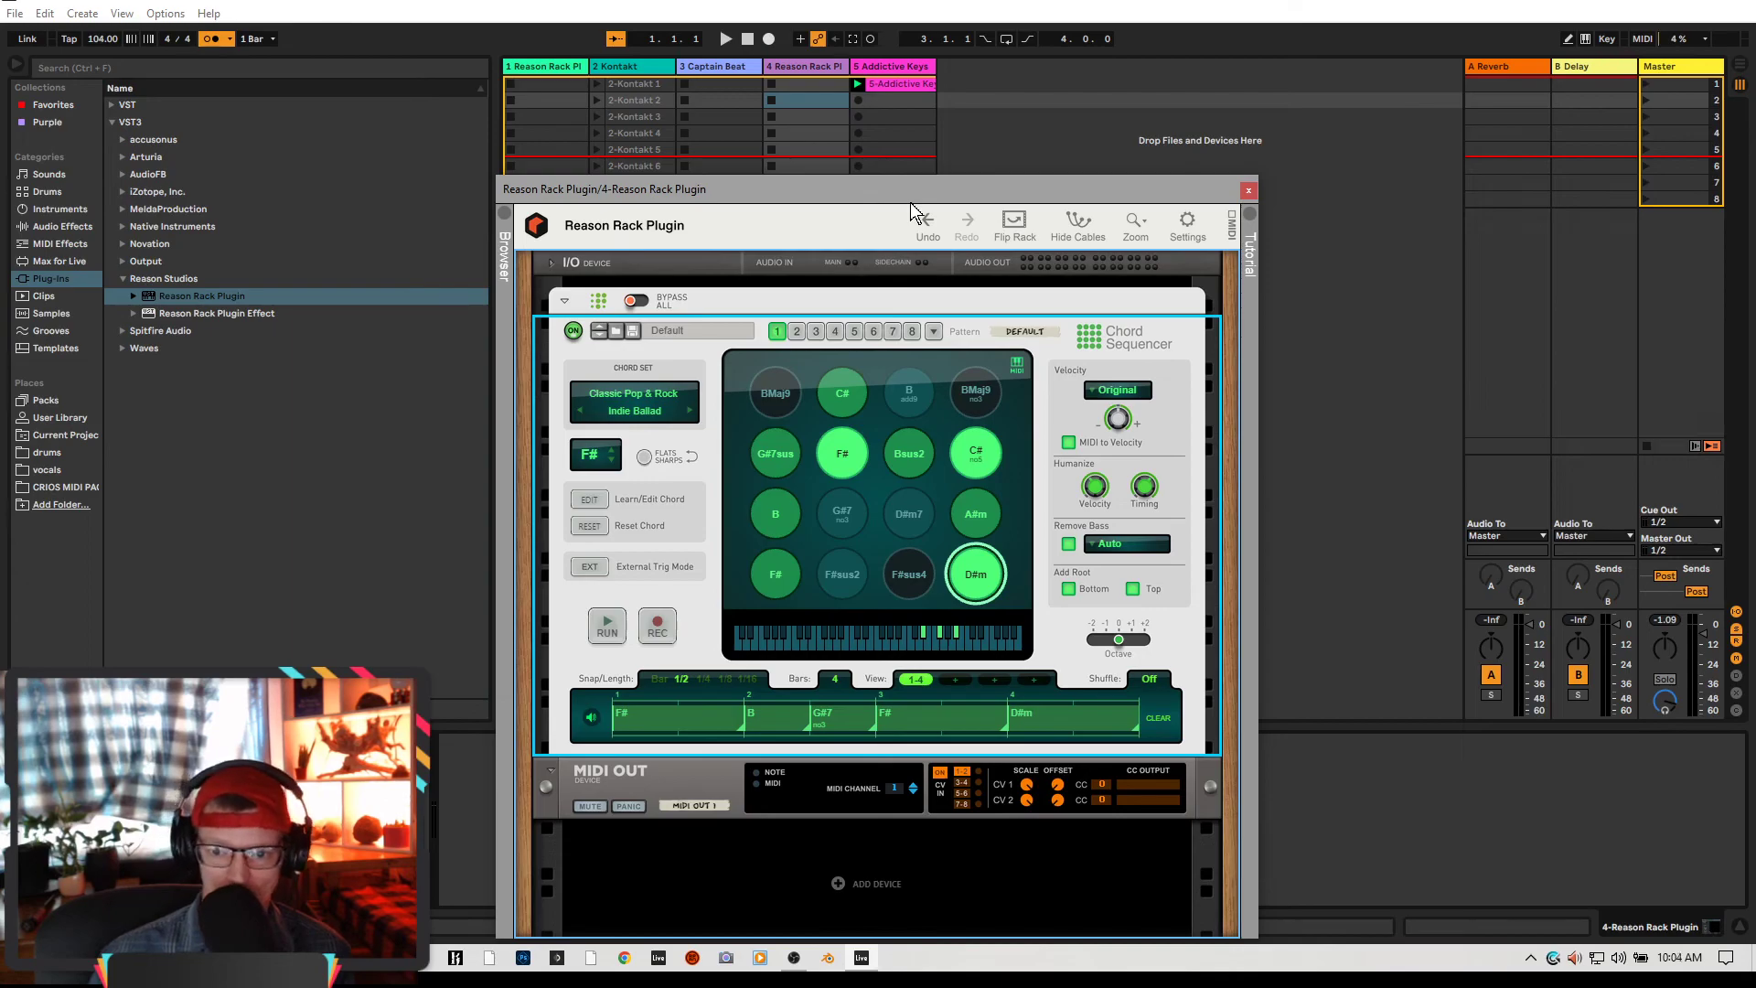
left_click_drag(956, 187, 895, 82)
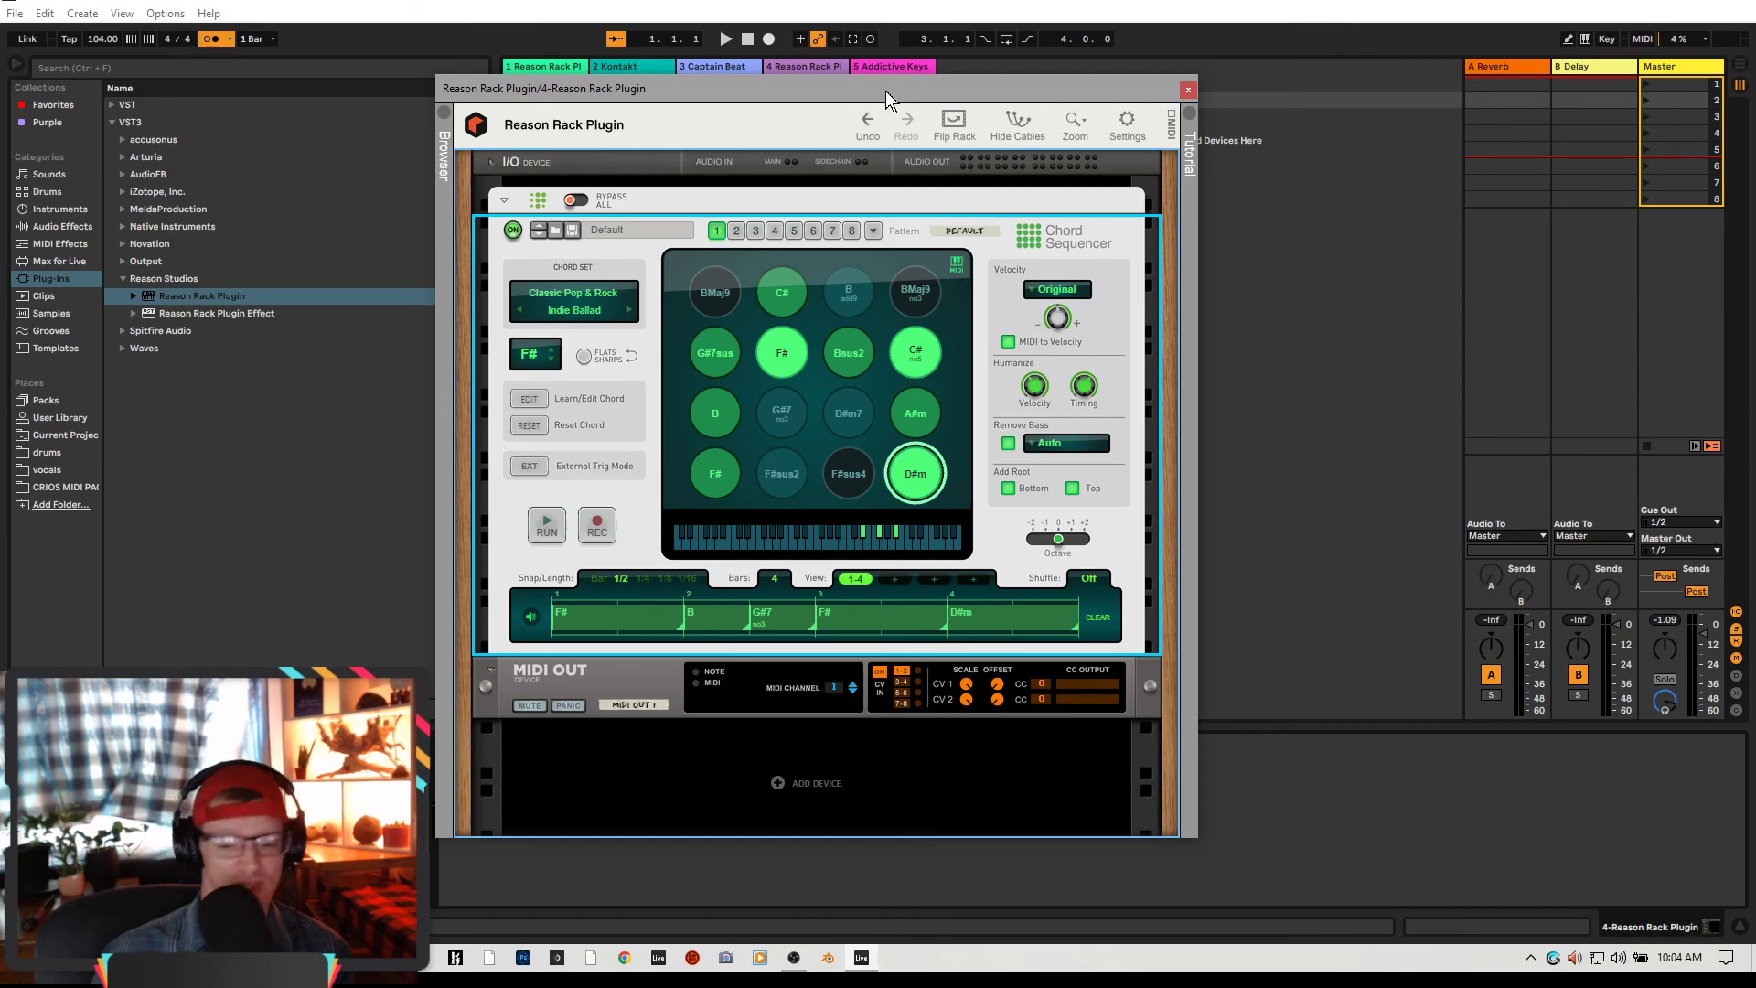
left_click(1189, 92)
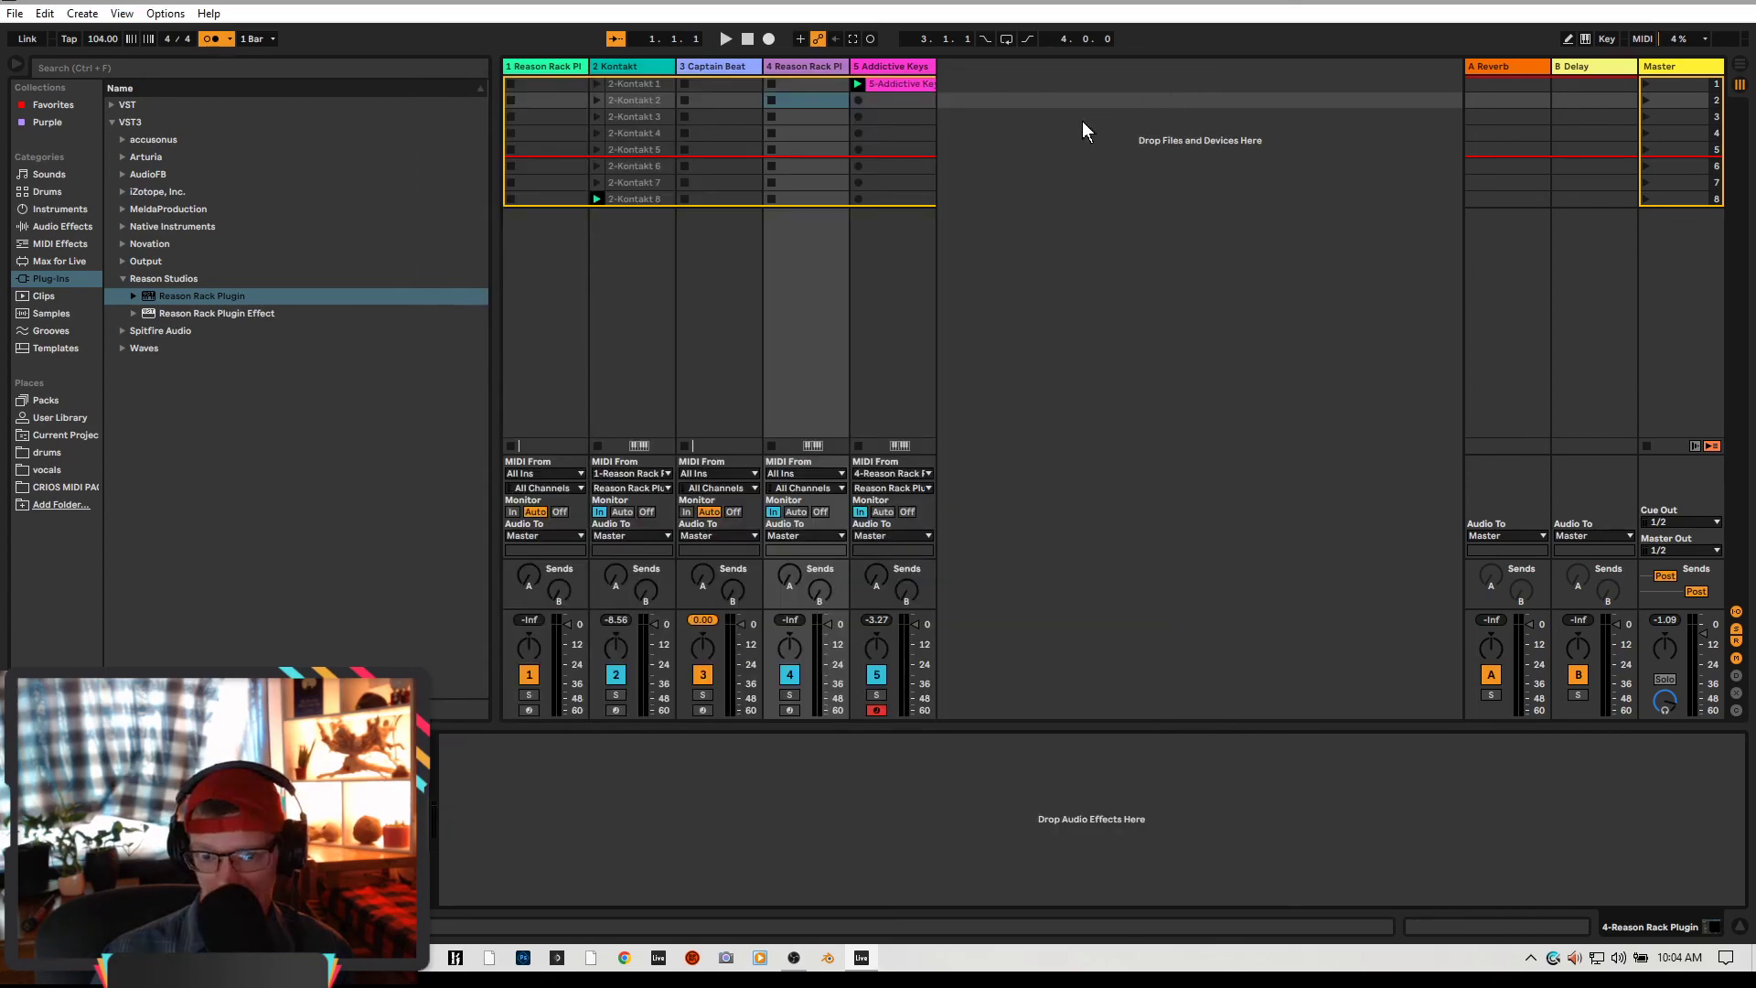